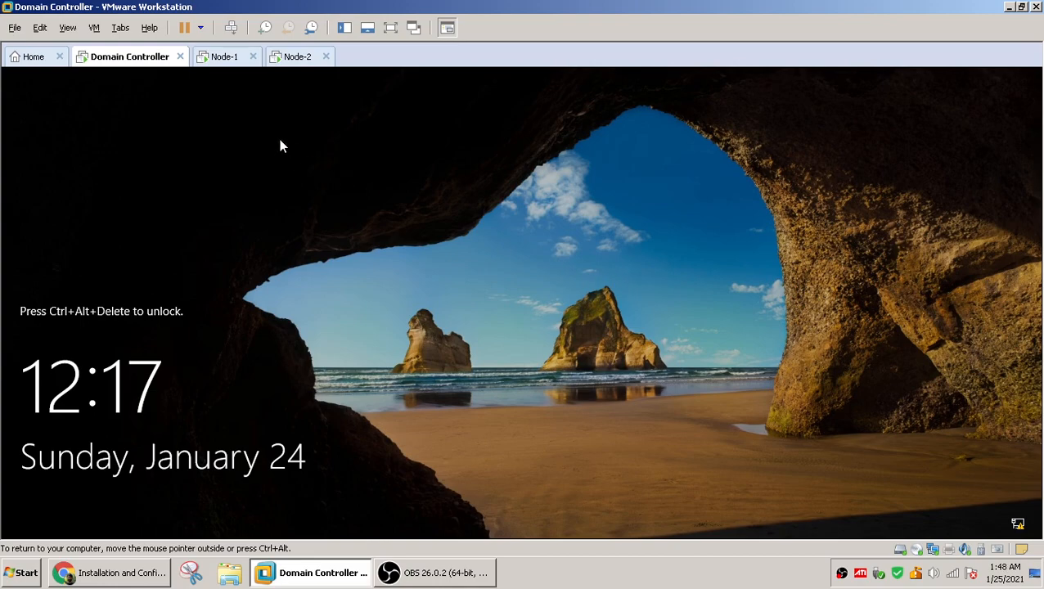
# Switch to the Domain Controller VM and unlock it by signing in with the administrator account password
pyautogui.click(223, 58)
pyautogui.click(299, 57)
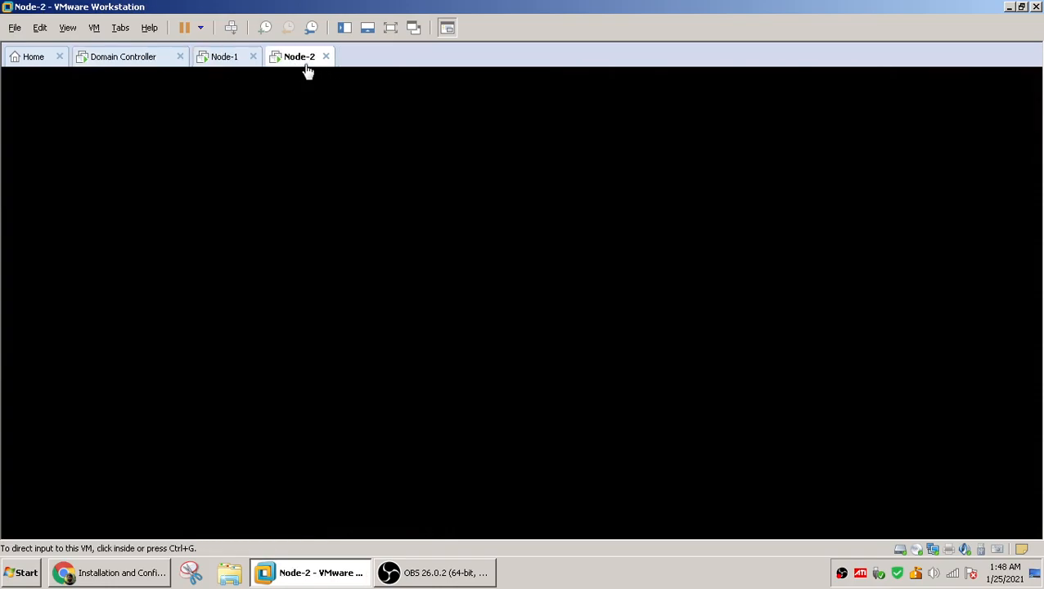
pyautogui.click(110, 59)
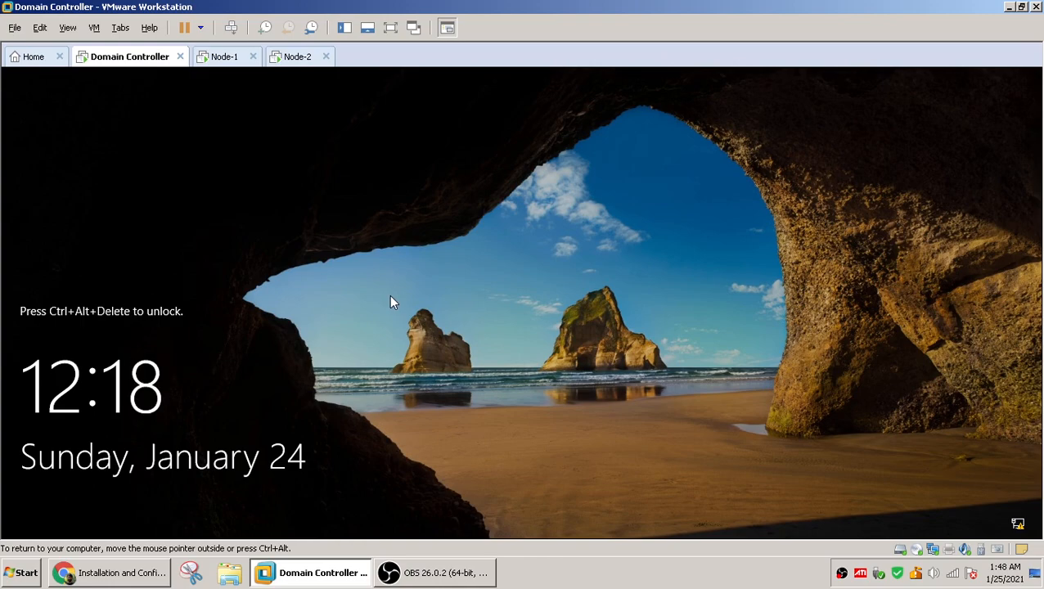
pyautogui.press('ctrl+alt+Insert')
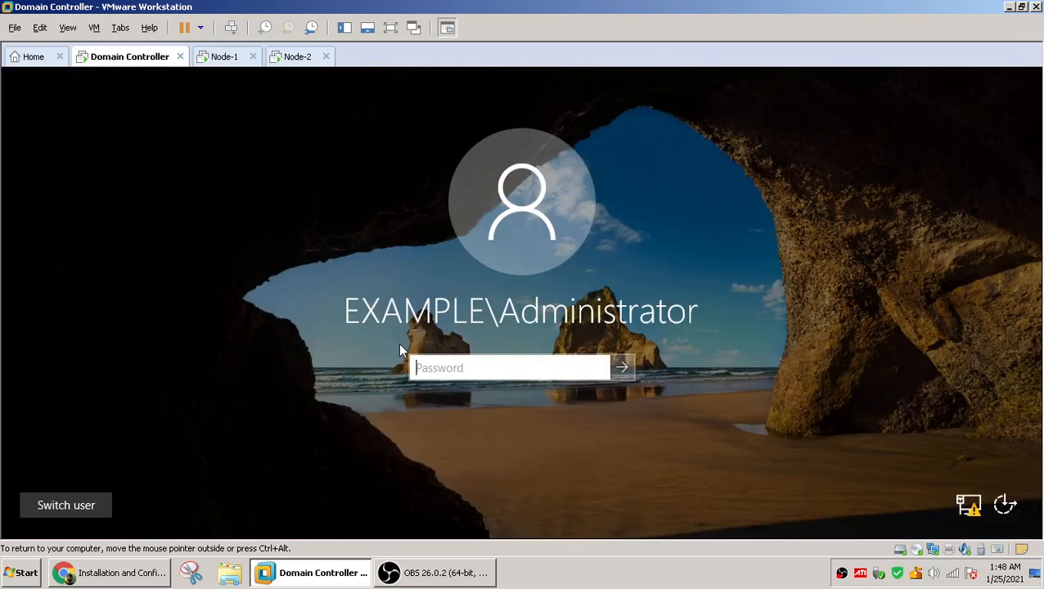
pyautogui.write('●●●●●●●●●●●')
pyautogui.press('Return')
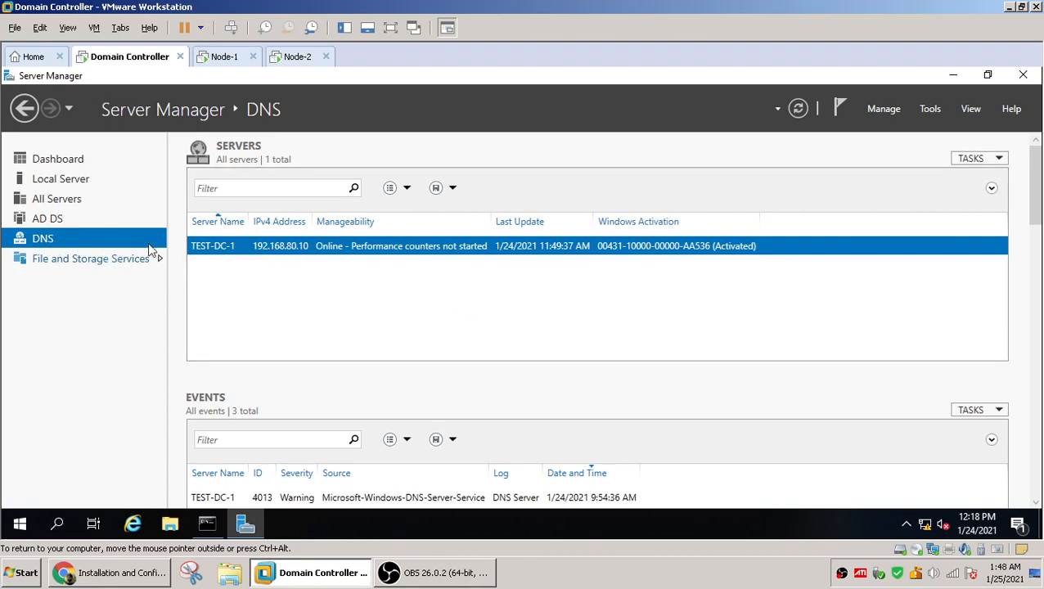
# Open the Add Roles and Features wizard and proceed with a role-based installation on Test-DC-1.example.local
pyautogui.click(888, 112)
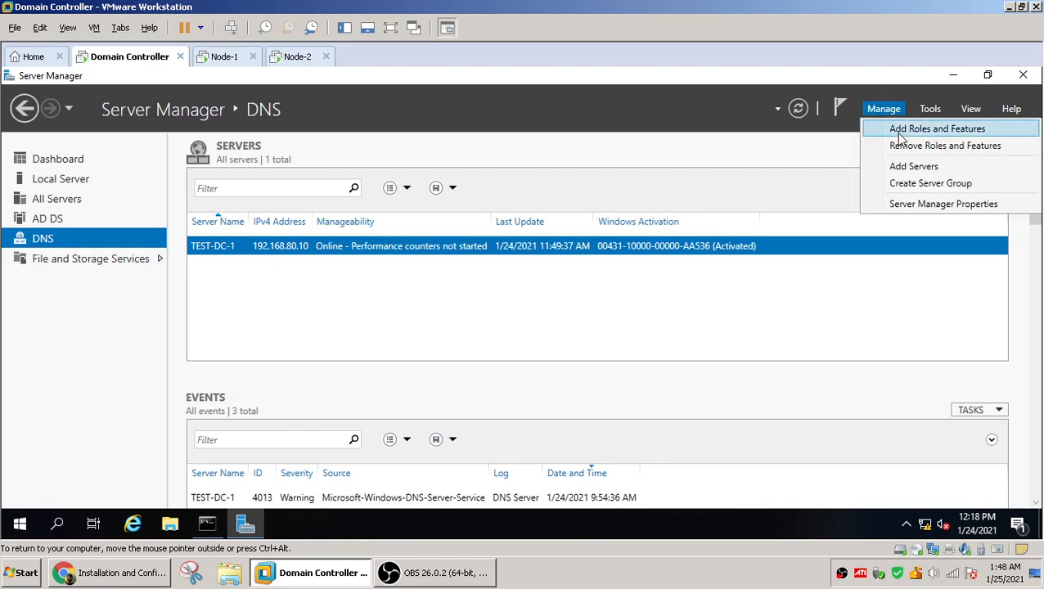
pyautogui.click(899, 134)
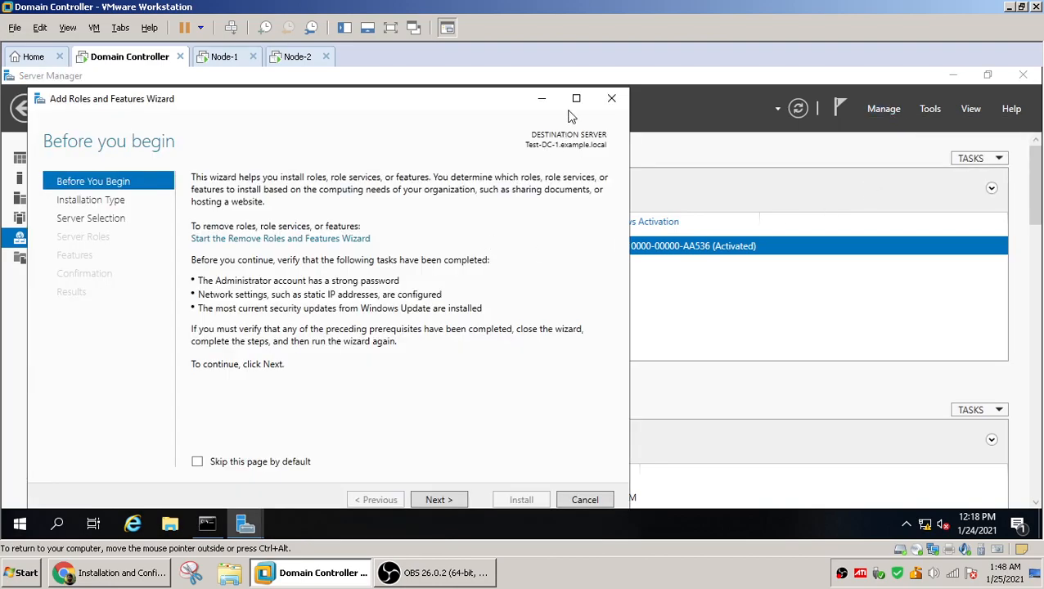
pyautogui.click(577, 99)
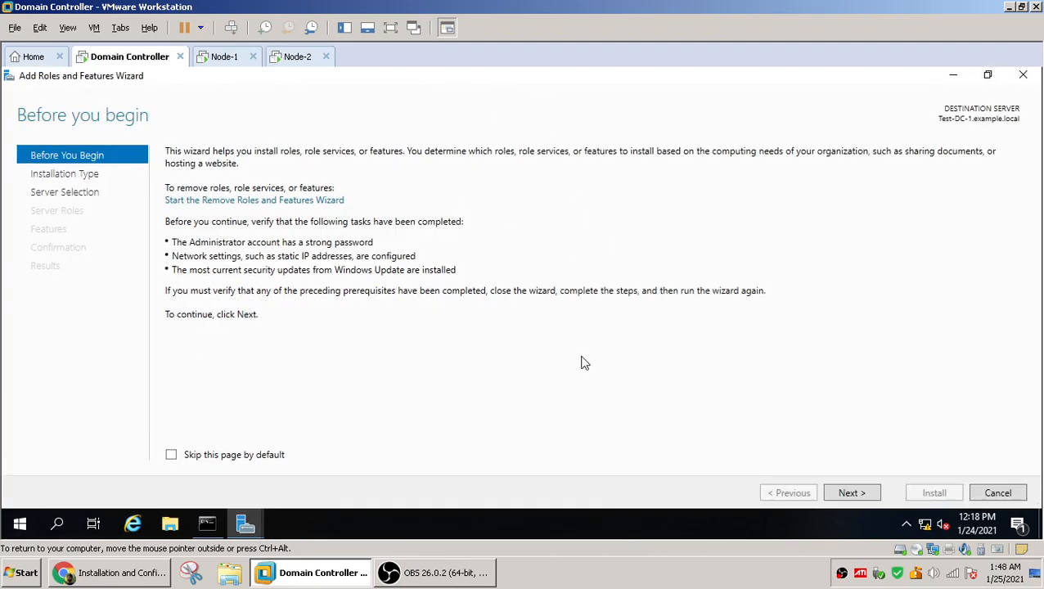
pyautogui.click(851, 493)
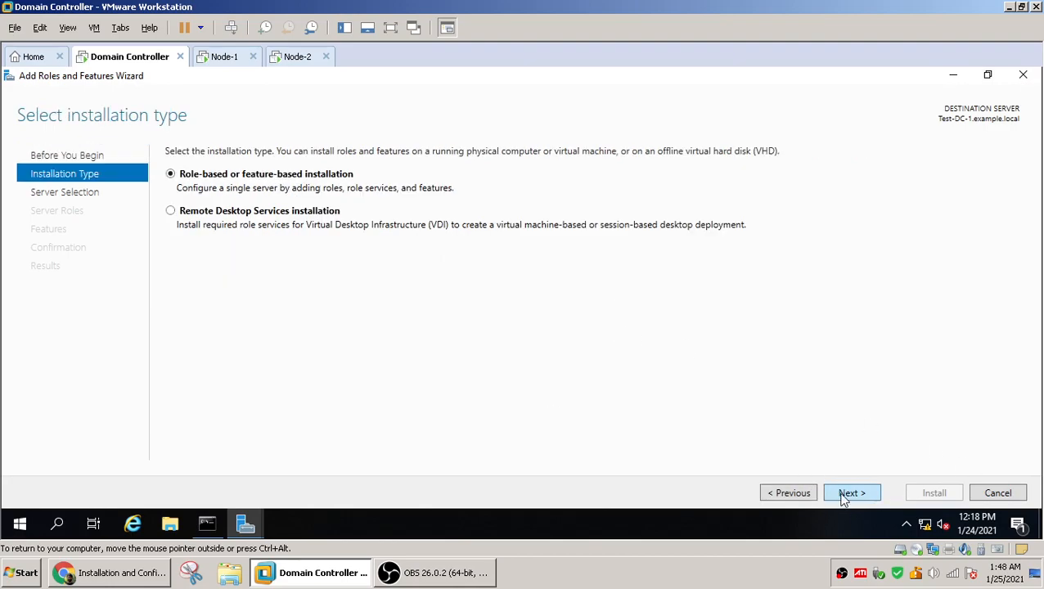
pyautogui.click(851, 493)
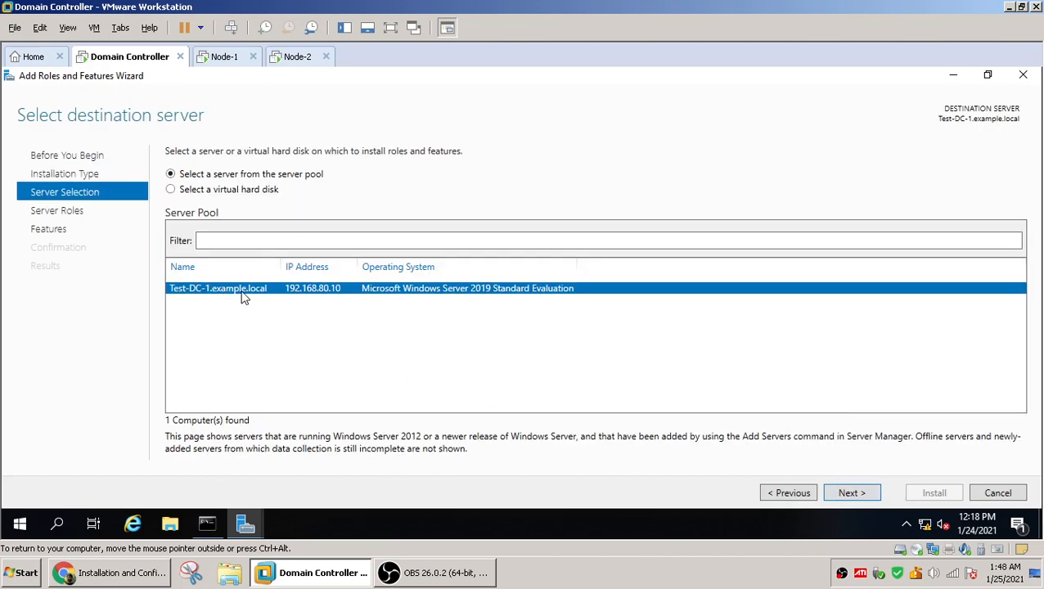
pyautogui.click(851, 494)
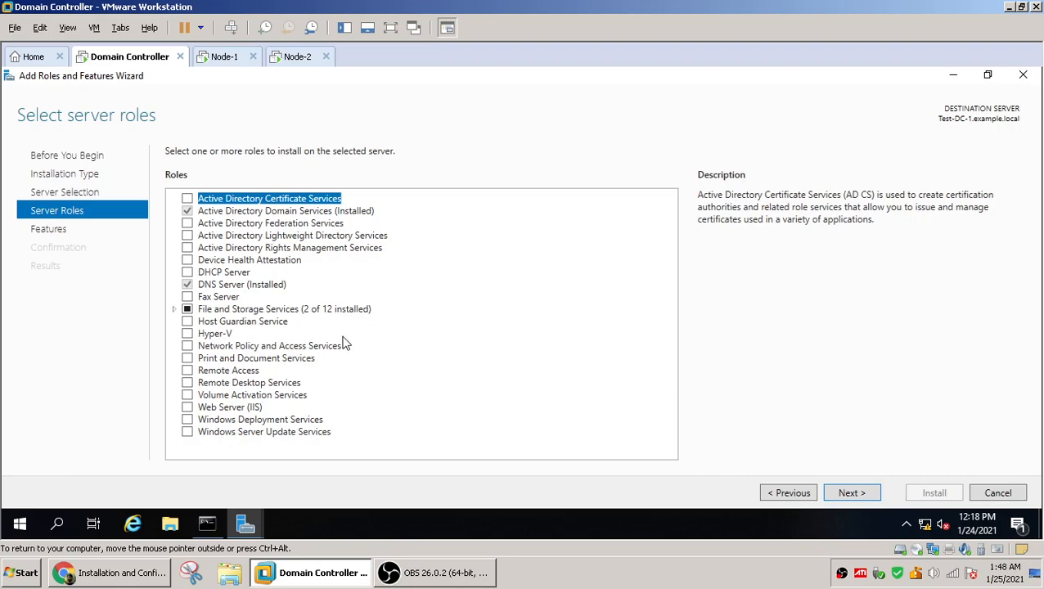
# Select the iSCSI Target Server role service under File and iSCSI Services and install it
pyautogui.click(174, 310)
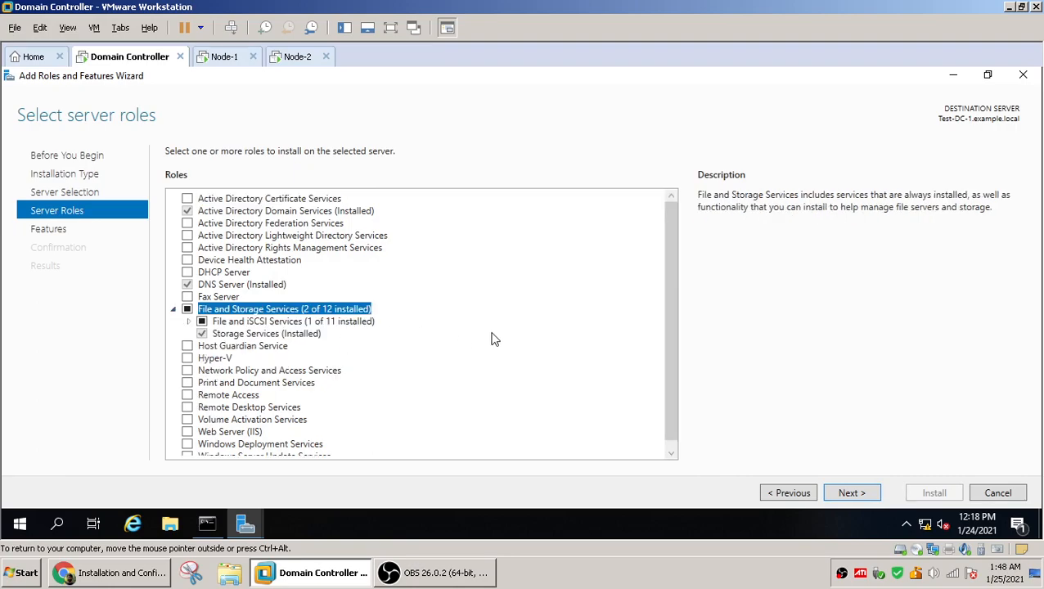
pyautogui.scroll(-1, 491, 339)
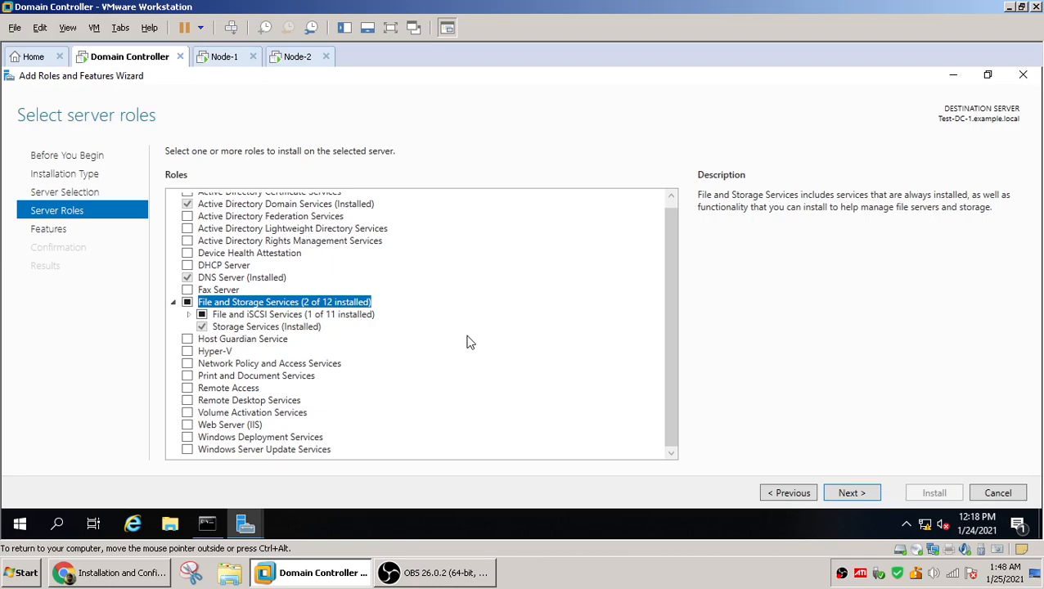
pyautogui.click(189, 316)
pyautogui.scroll(-1, 483, 324)
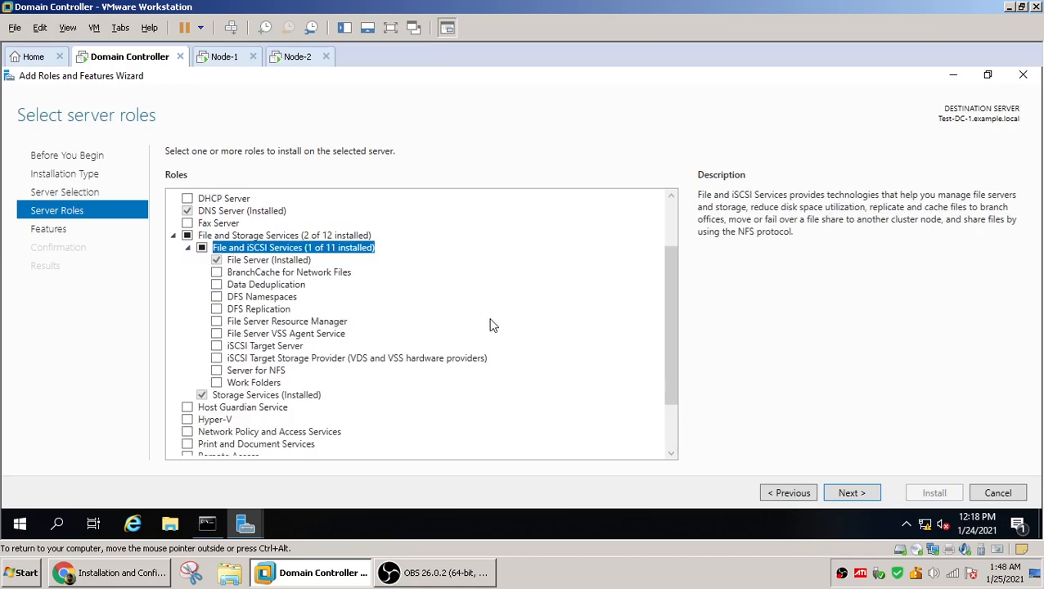
pyautogui.click(216, 348)
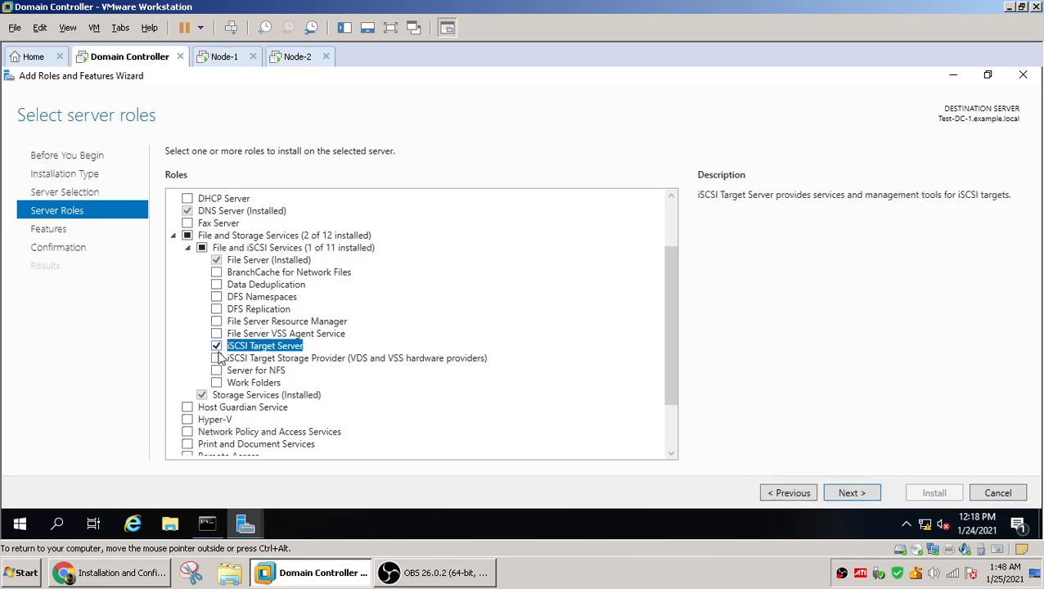
pyautogui.click(852, 494)
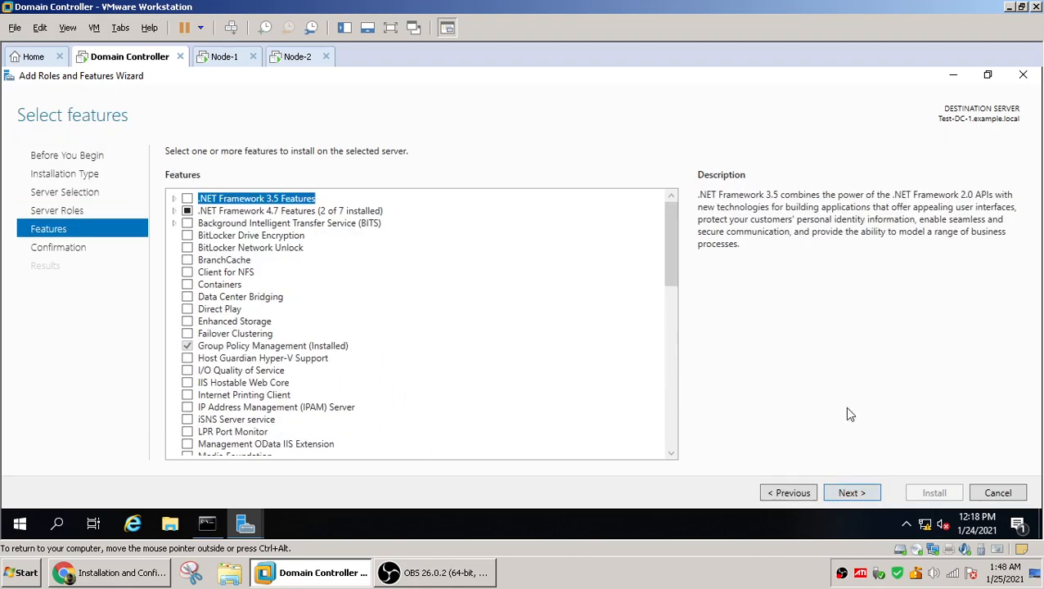
pyautogui.click(853, 495)
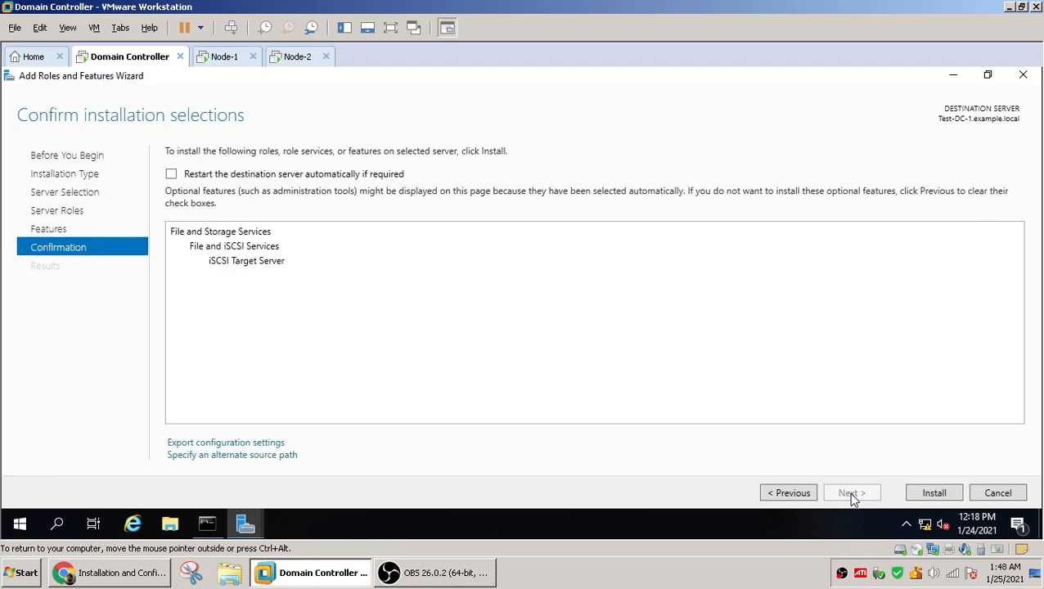
pyautogui.click(928, 496)
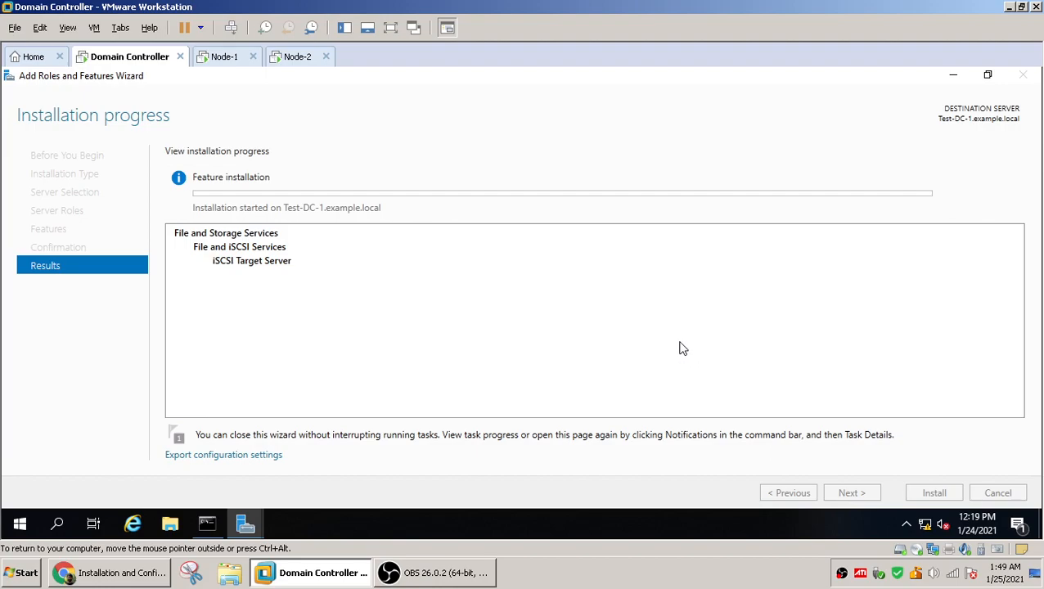
pyautogui.click(224, 66)
pyautogui.click(292, 64)
pyautogui.click(225, 68)
pyautogui.click(132, 62)
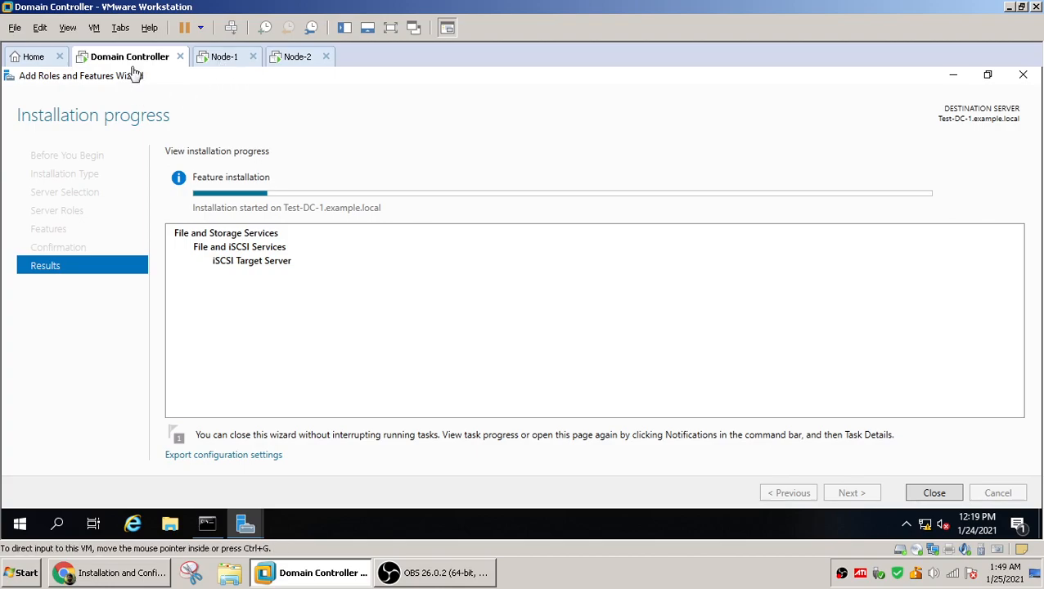
pyautogui.click(241, 67)
pyautogui.click(297, 67)
pyautogui.click(218, 69)
pyautogui.click(154, 70)
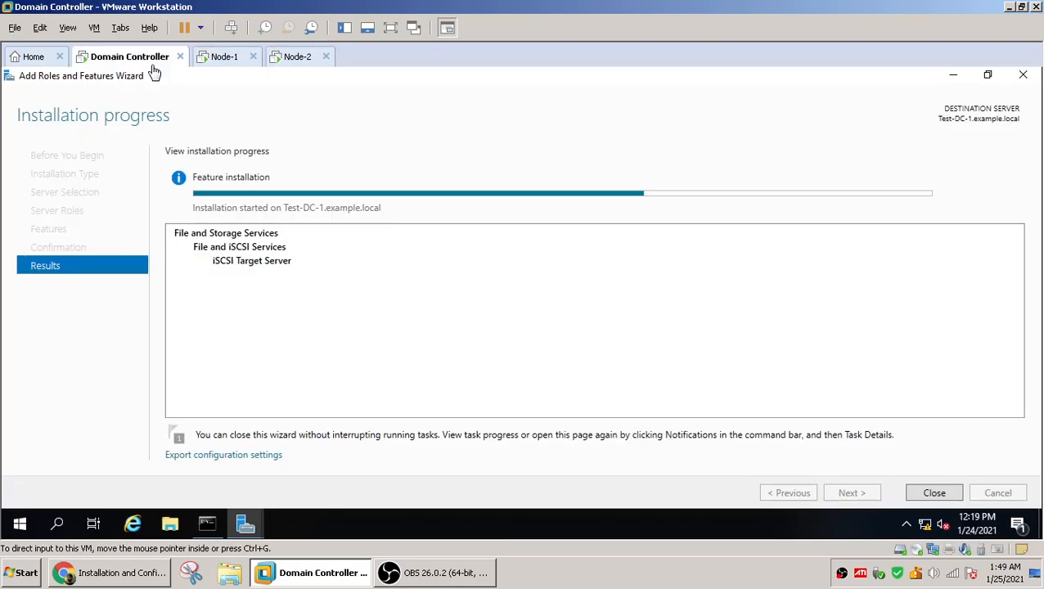
pyautogui.click(226, 66)
pyautogui.click(291, 64)
# Switch to the Node-1 VM and sign in with the administrator account password
pyautogui.click(221, 70)
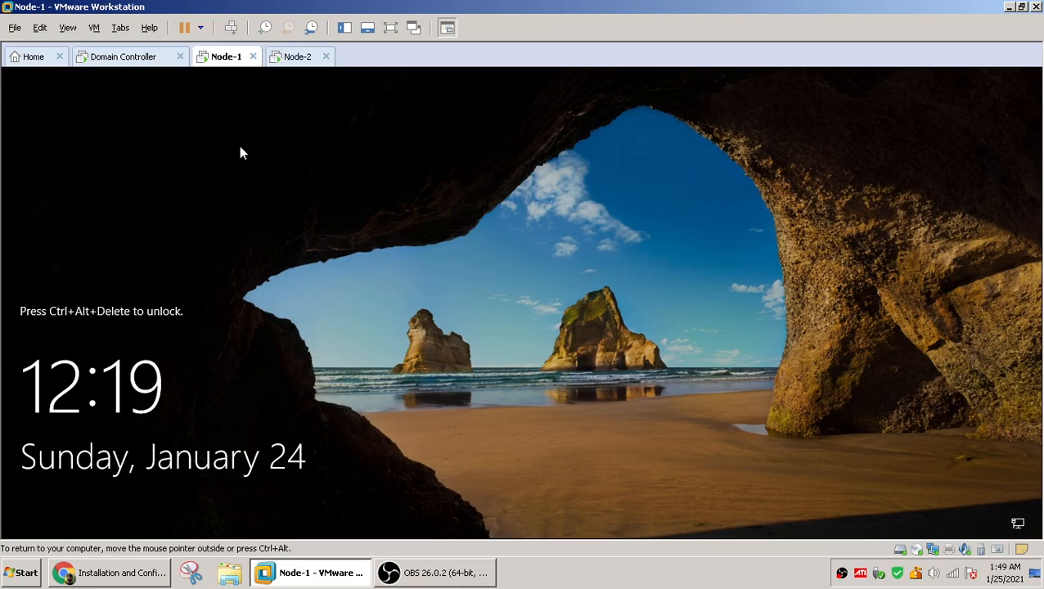
pyautogui.press('ctrl+alt+Insert')
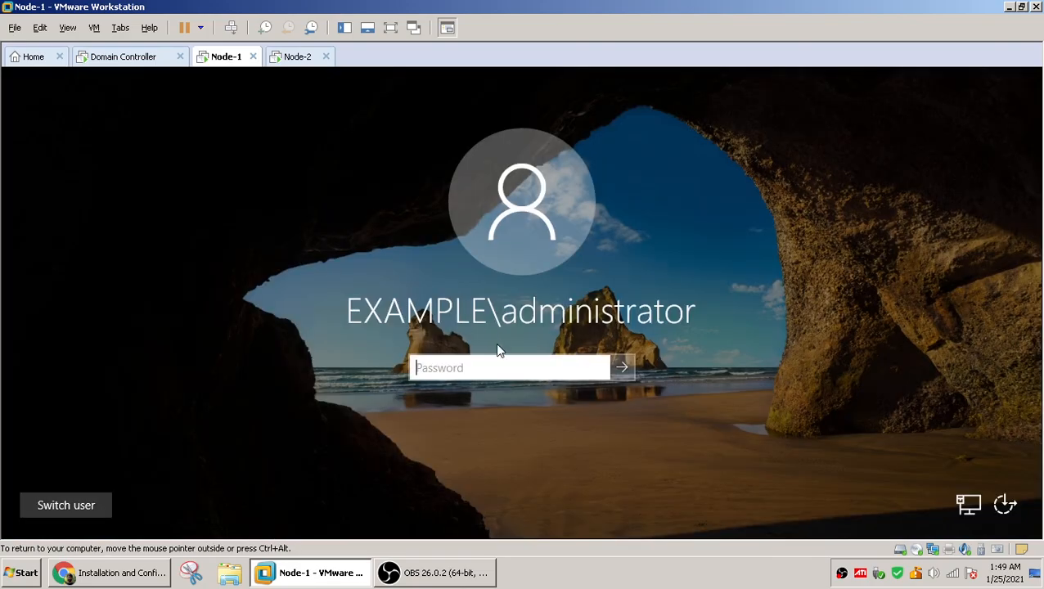
pyautogui.write('P@ssw0rd123')
pyautogui.press('Return')
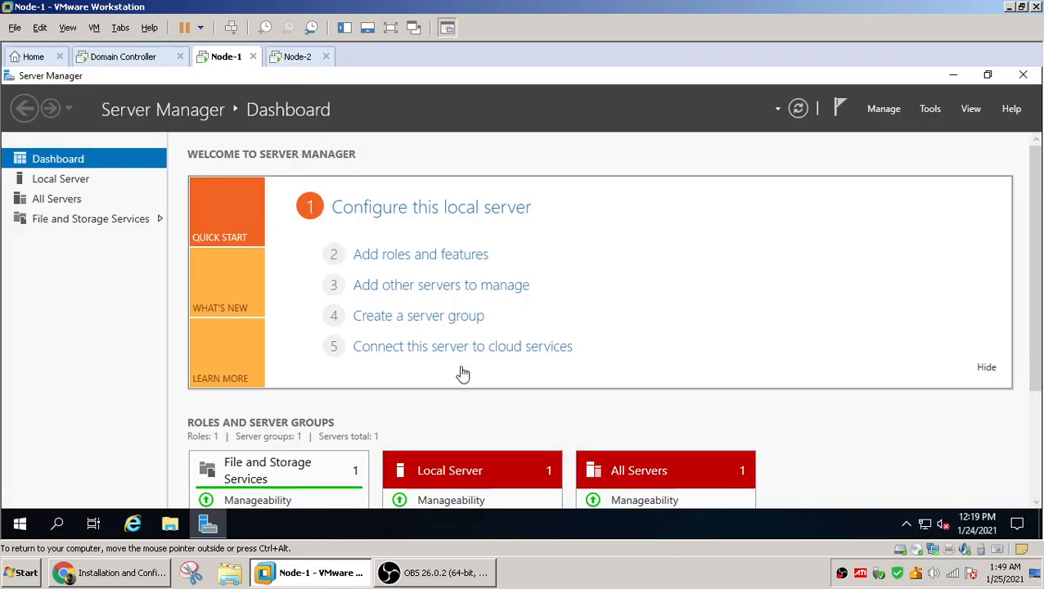
# Switch to the Node-2 VM and sign in with the administrator account password
pyautogui.click(298, 56)
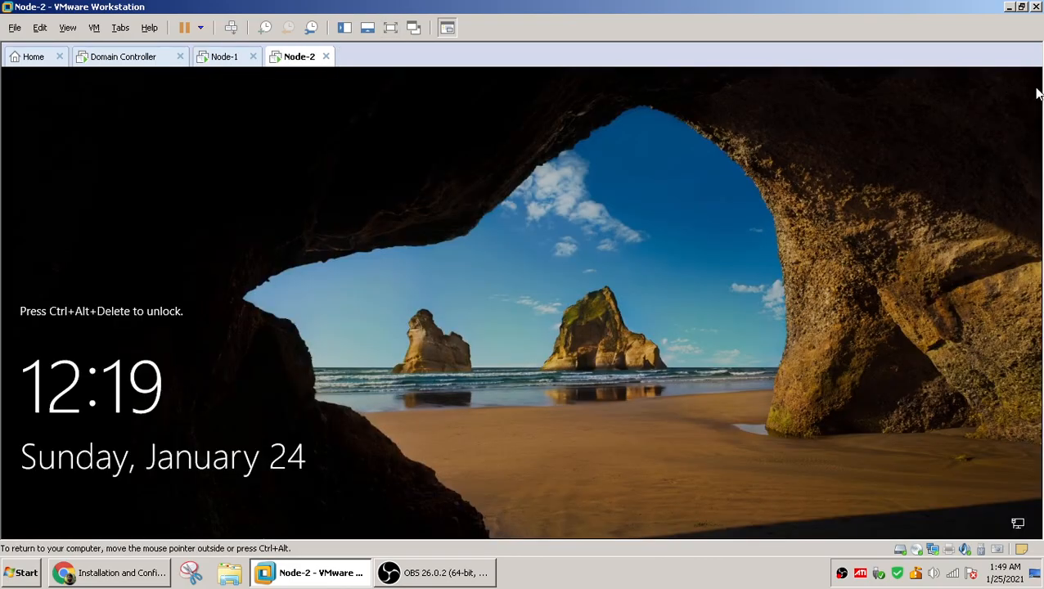
pyautogui.press('ctrl+alt+Insert')
pyautogui.write('P@ssw0rd123')
pyautogui.press('Return')
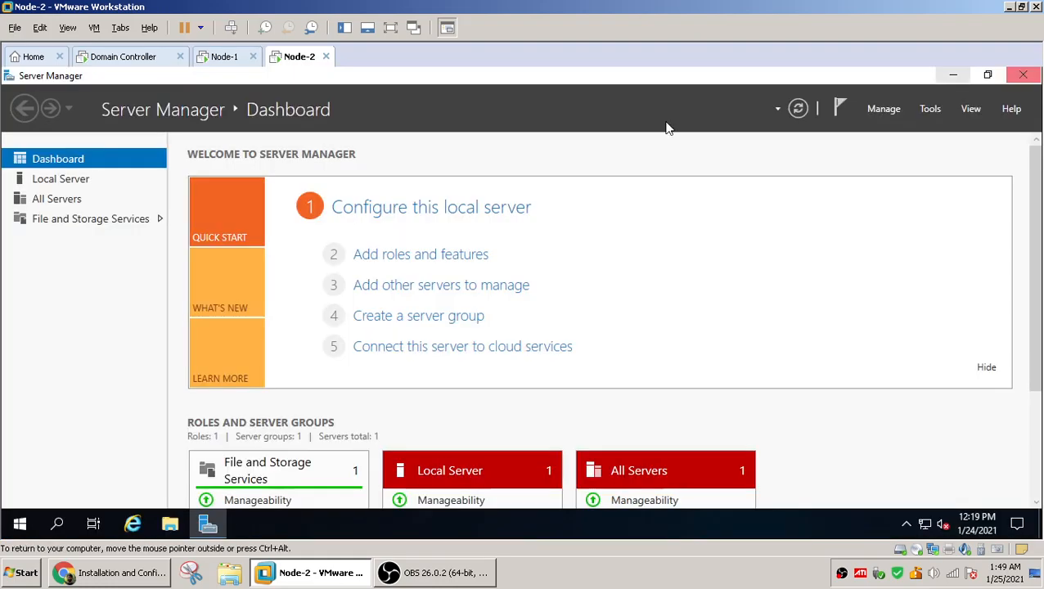
# Open Node-1's virtual machine settings and add a NAT network adapter
pyautogui.click(231, 61)
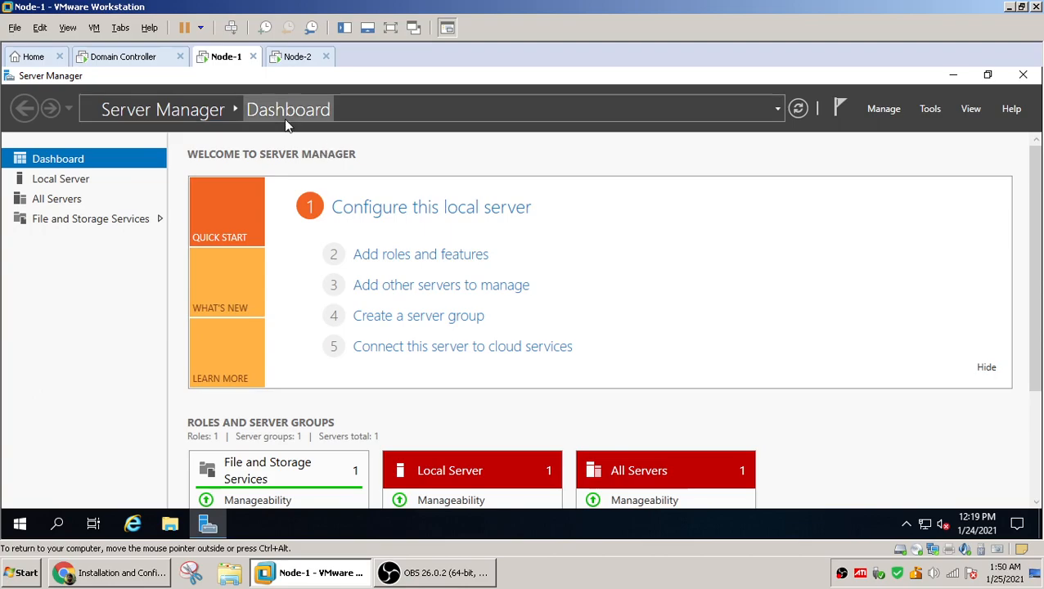
pyautogui.rightClick(223, 63)
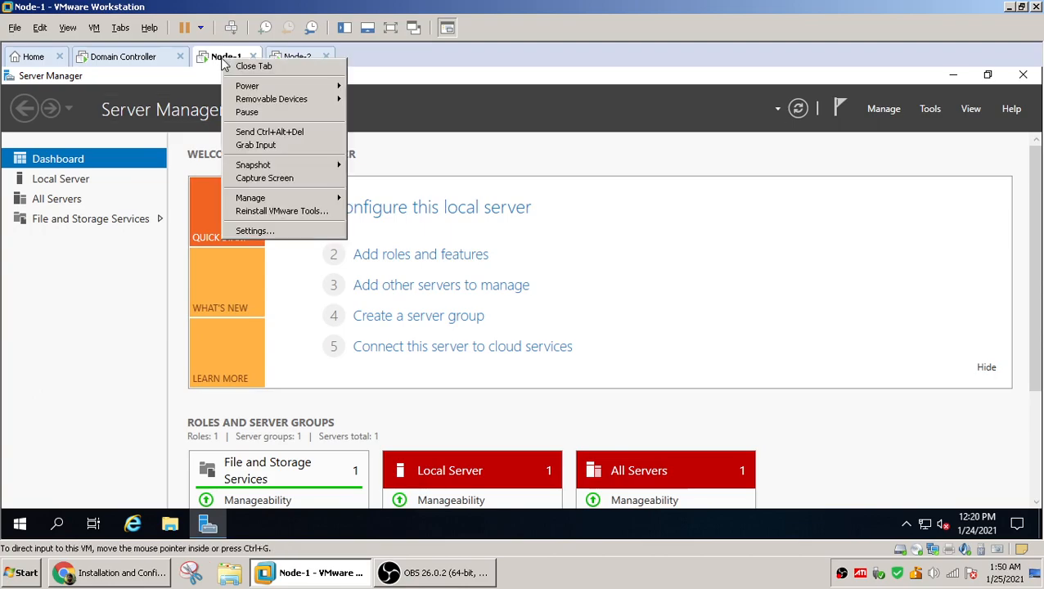
pyautogui.click(274, 232)
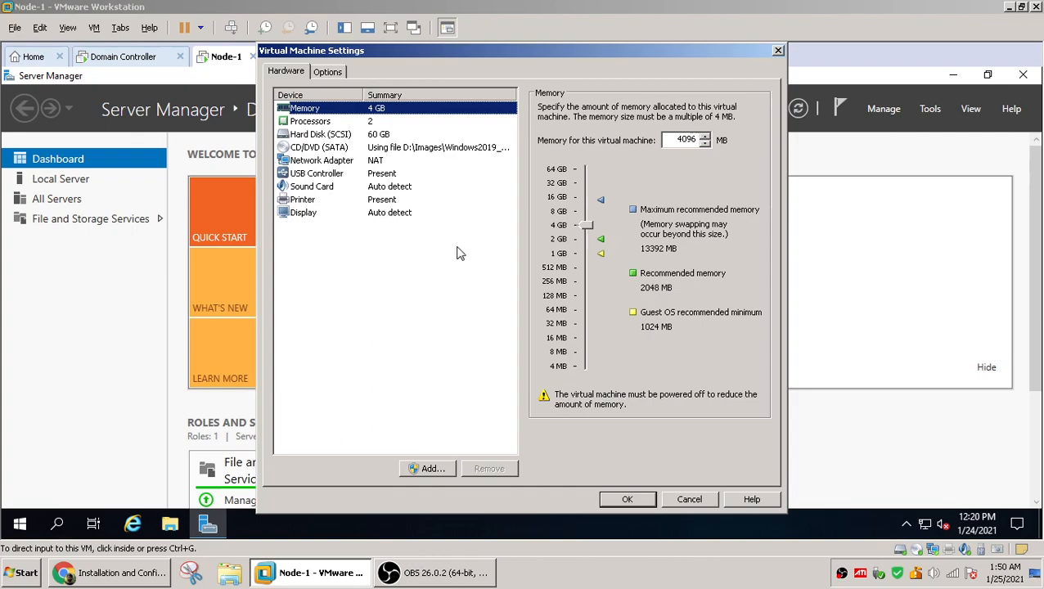
pyautogui.click(426, 470)
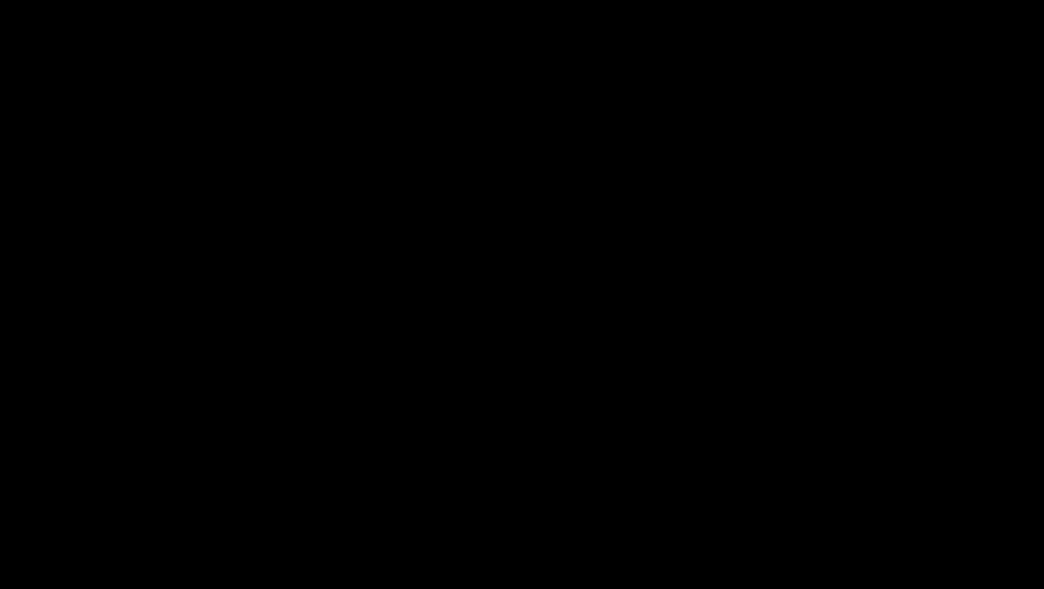
pyautogui.click(650, 371)
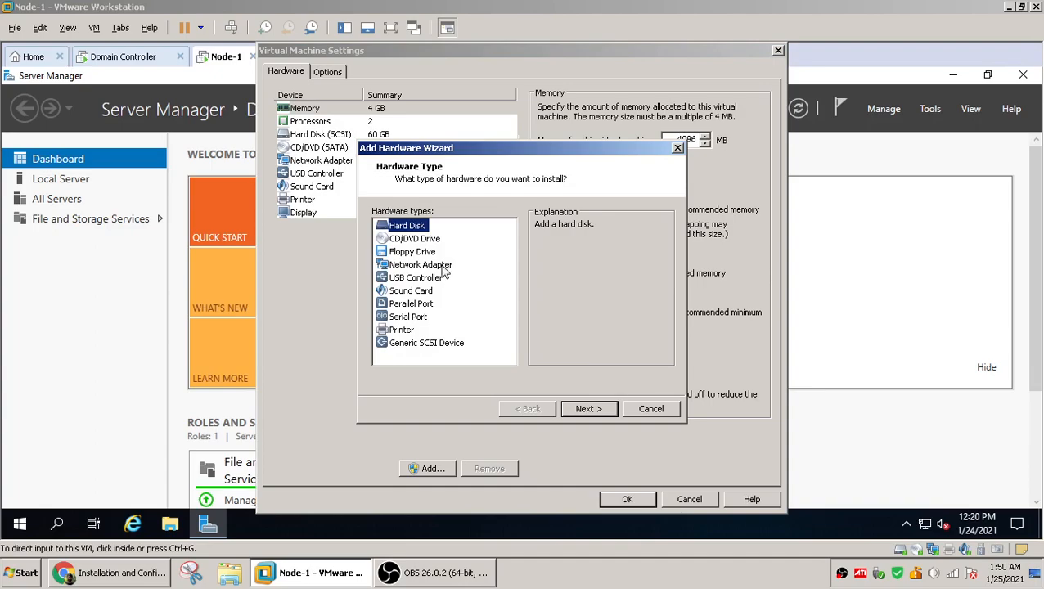
pyautogui.click(434, 265)
pyautogui.click(583, 410)
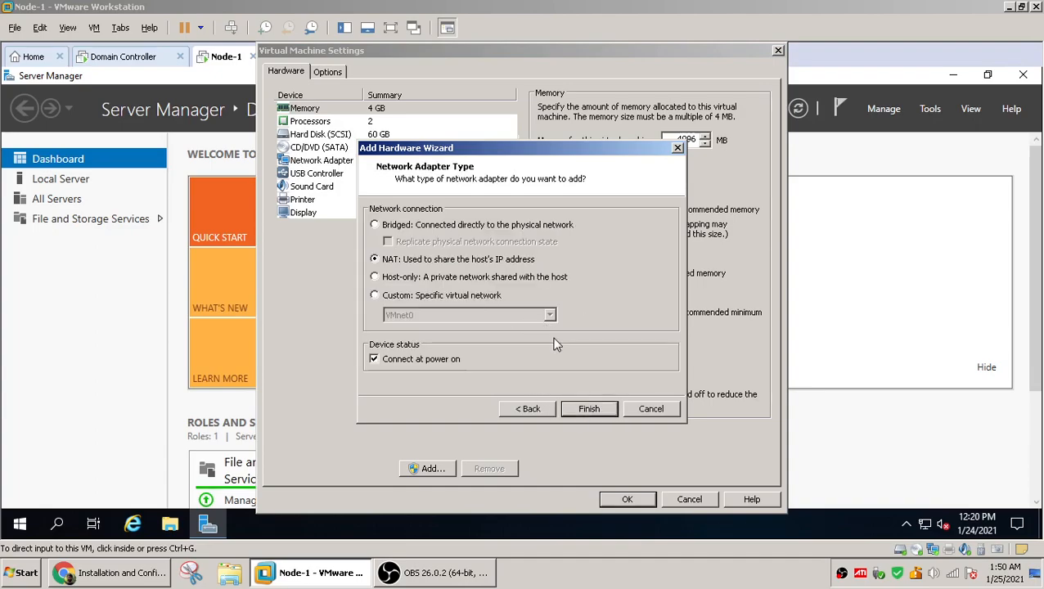
pyautogui.click(588, 409)
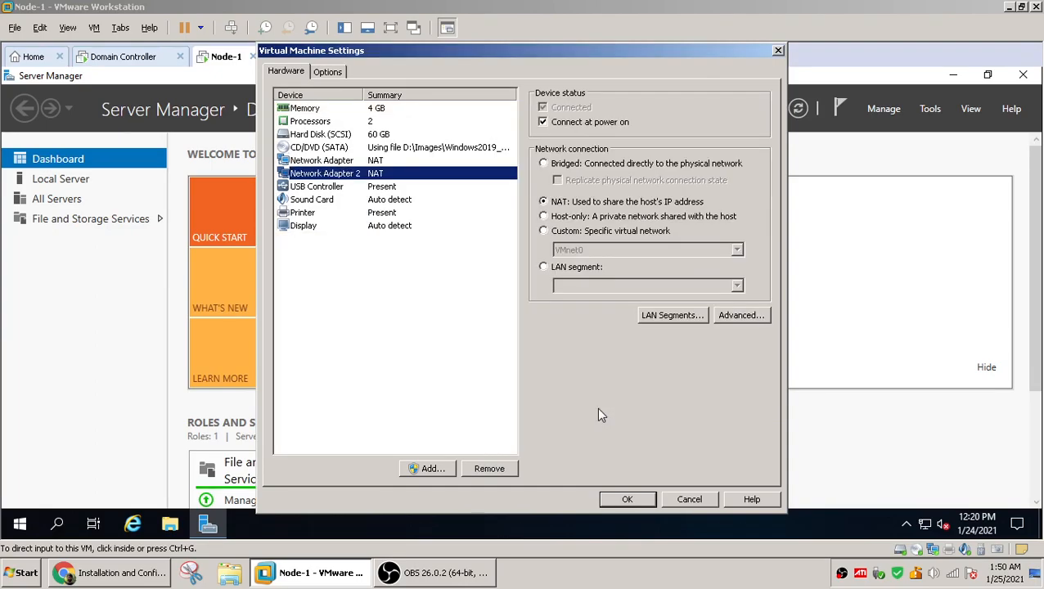
# Add a third NAT network adapter to Node-1 and save the virtual machine settings
pyautogui.click(424, 464)
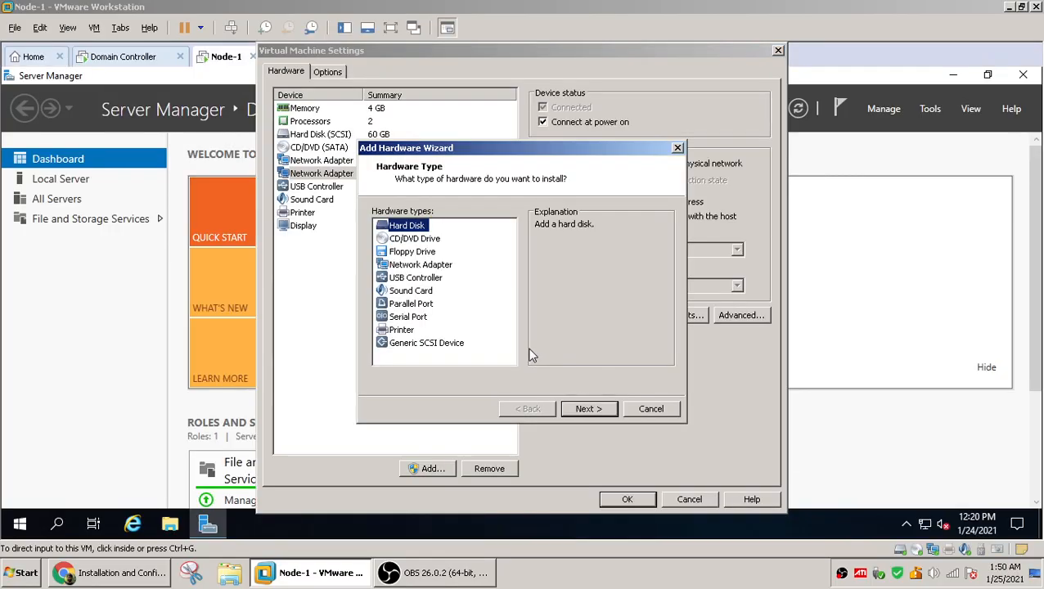
pyautogui.click(421, 266)
pyautogui.click(588, 408)
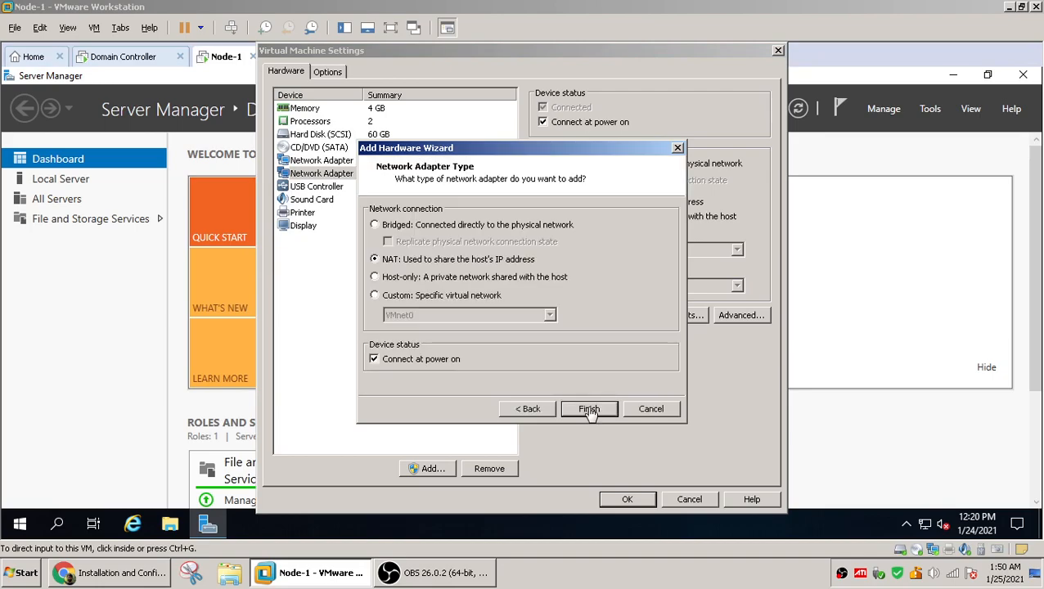
pyautogui.click(588, 407)
pyautogui.click(625, 500)
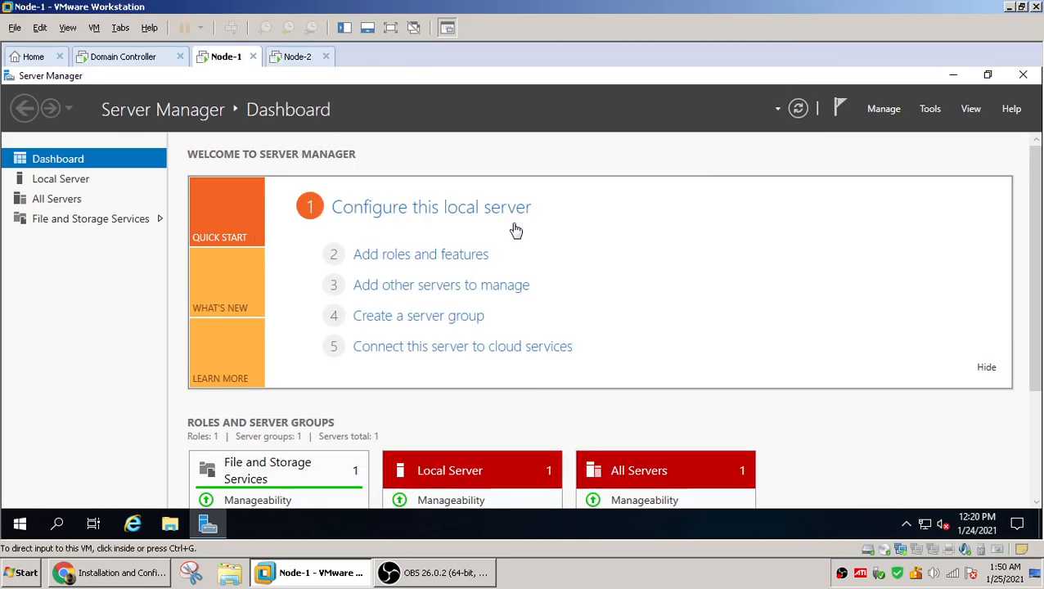
pyautogui.click(296, 59)
pyautogui.rightClick(295, 61)
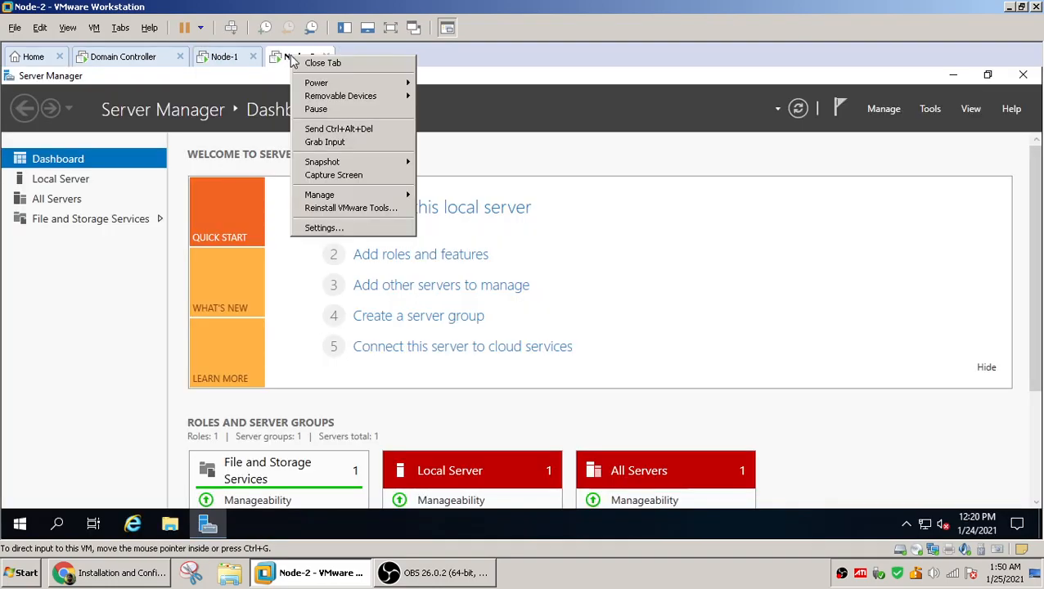
pyautogui.click(331, 230)
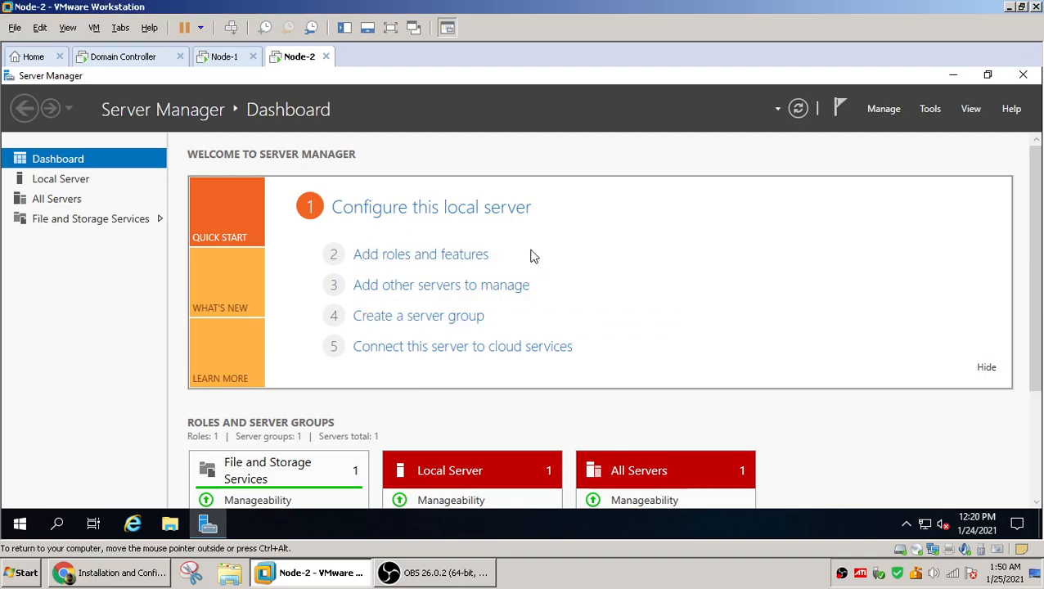
pyautogui.click(227, 58)
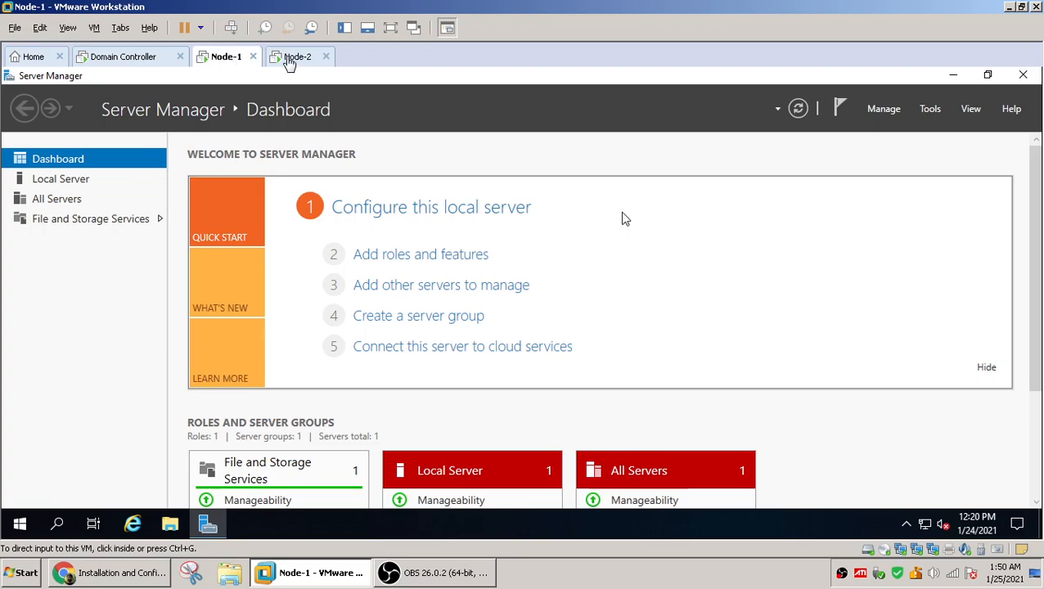
# Open Node-2's virtual machine settings and add a NAT network adapter
pyautogui.click(290, 62)
pyautogui.rightClick(292, 60)
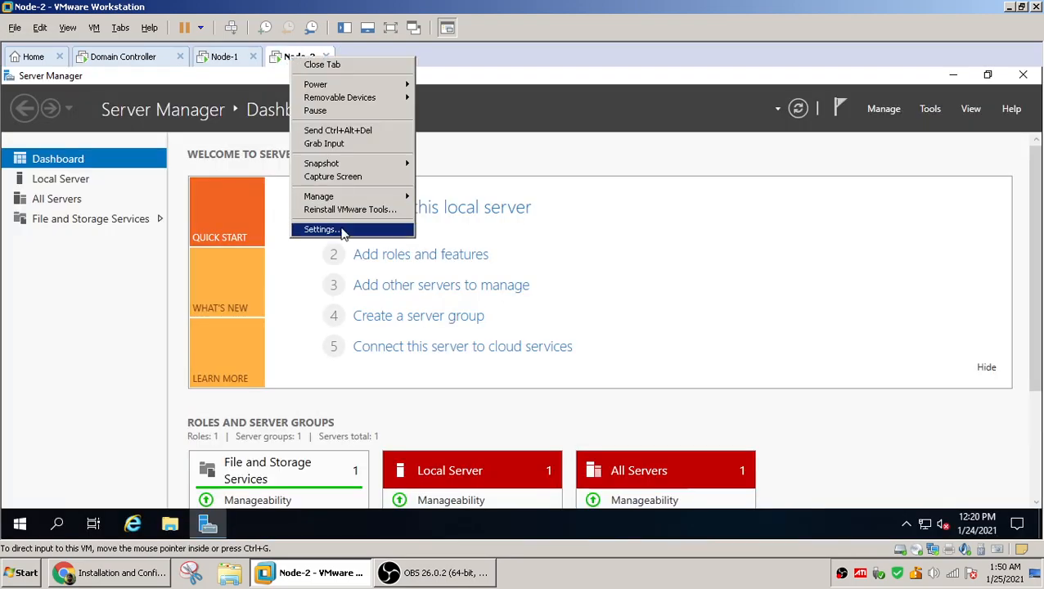
pyautogui.click(433, 225)
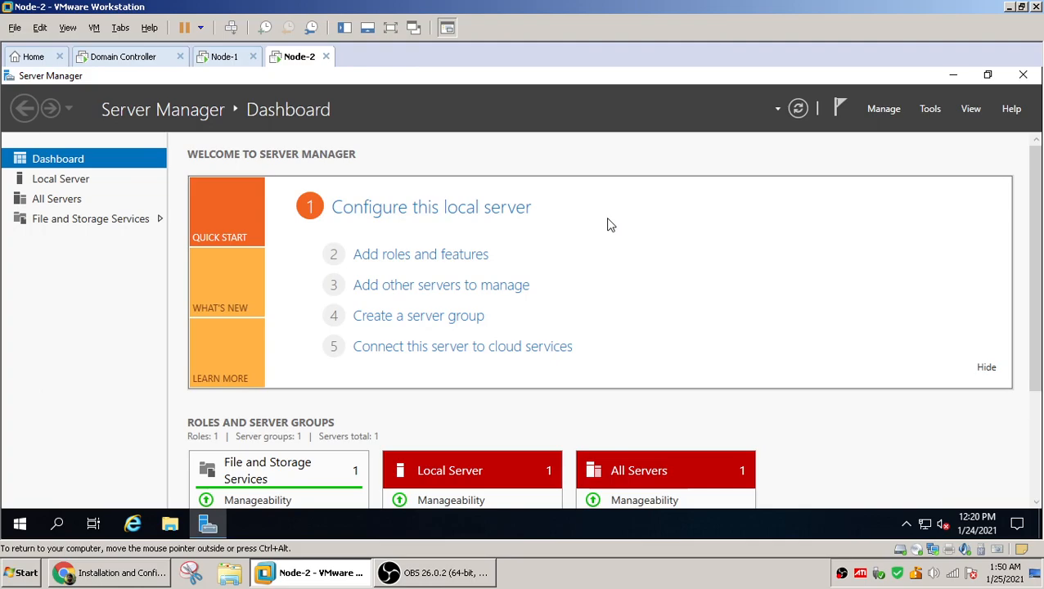
pyautogui.hotkey('ctrl', 'd')
pyautogui.click(427, 468)
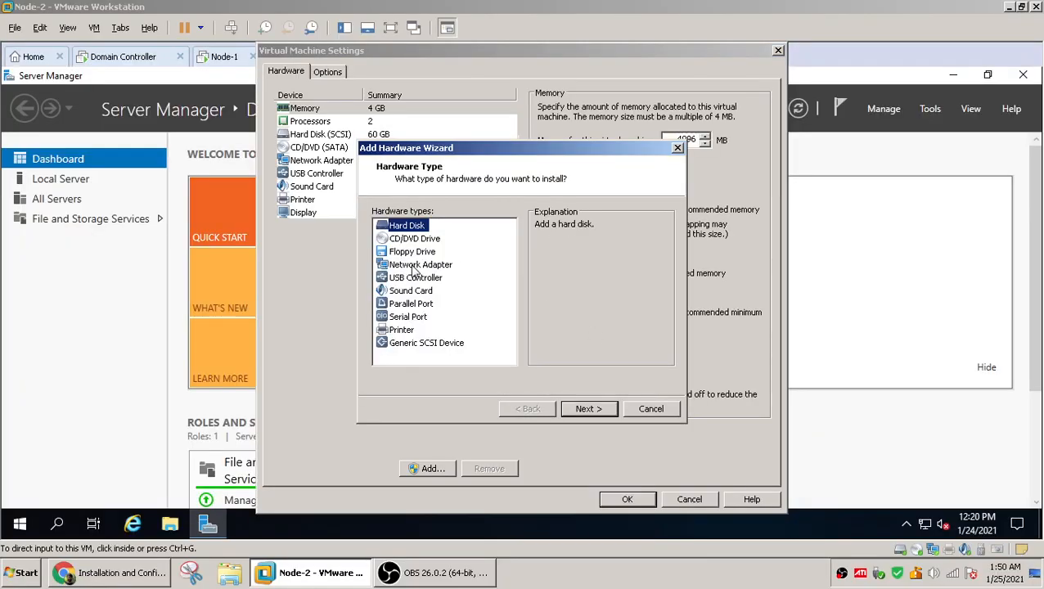
pyautogui.click(412, 265)
pyautogui.click(594, 409)
pyautogui.click(597, 410)
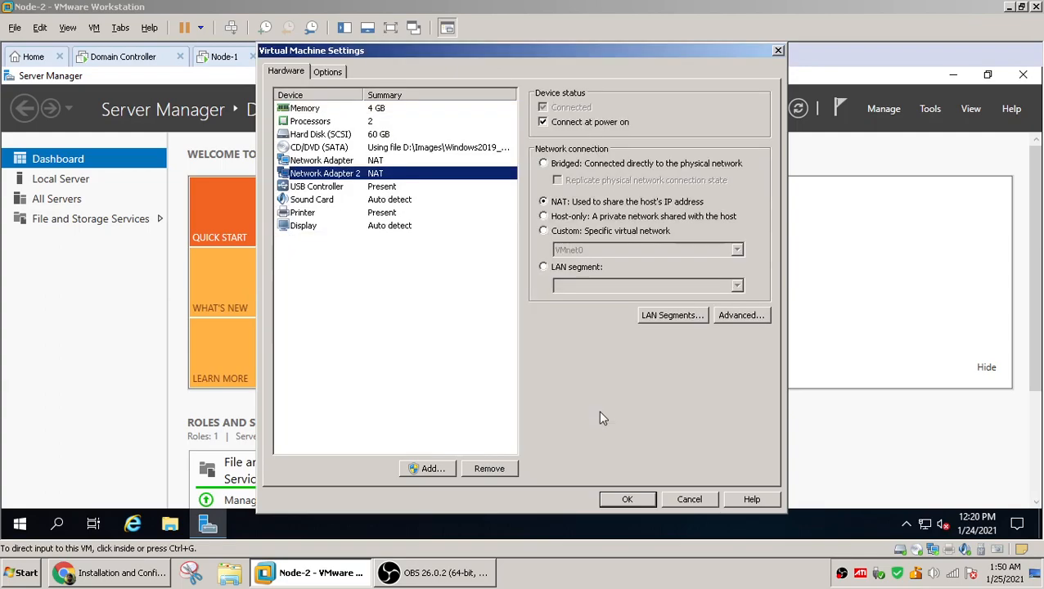
# Add a third NAT network adapter to Node-2 and save the virtual machine settings
pyautogui.click(438, 472)
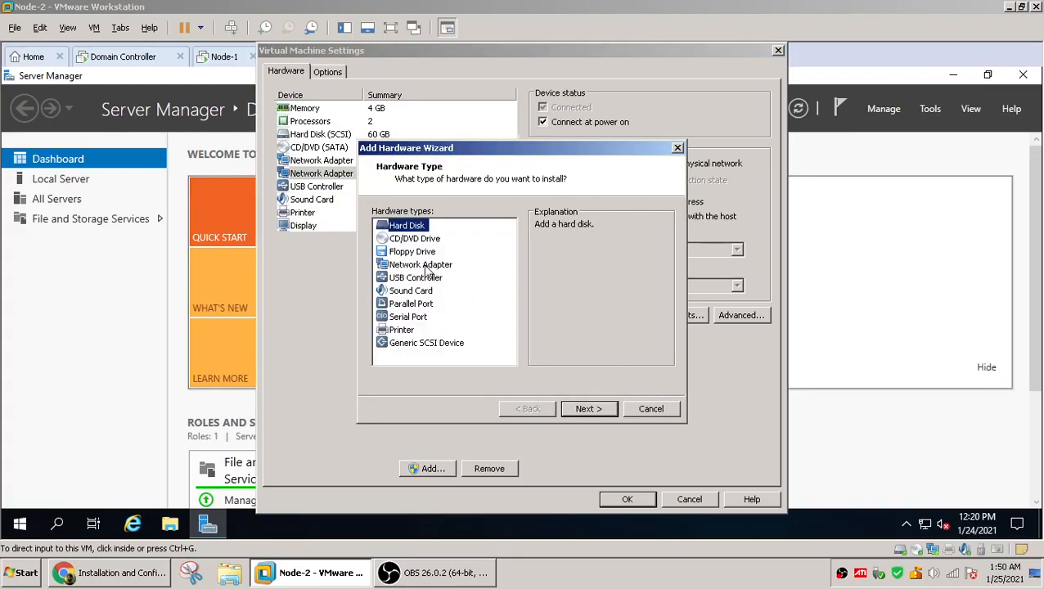
pyautogui.click(427, 265)
pyautogui.click(589, 410)
pyautogui.click(591, 410)
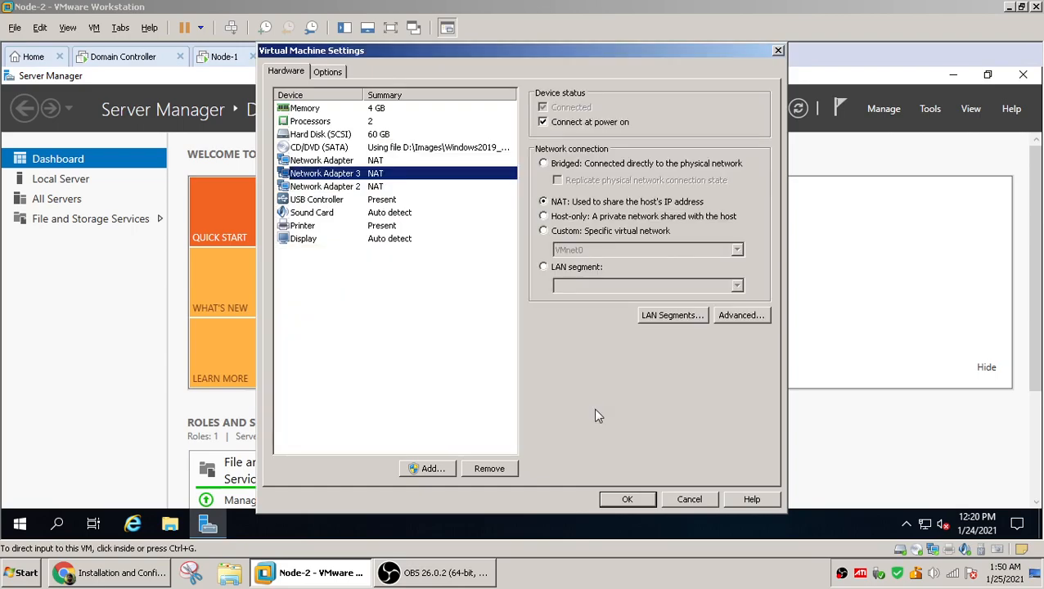
pyautogui.click(626, 500)
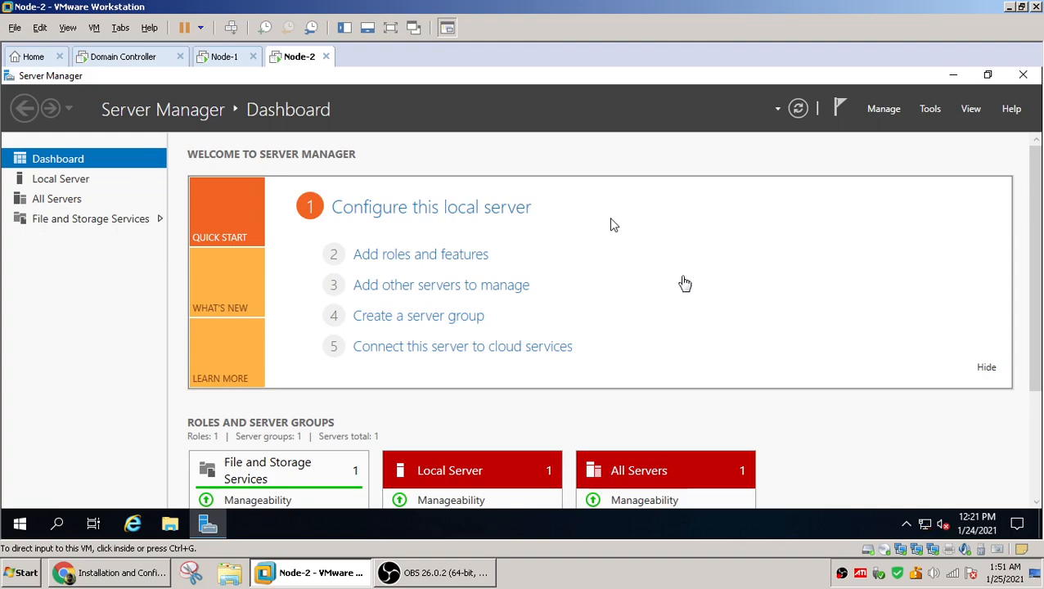
# Switch to the Domain Controller VM and close the completed Add Roles and Features wizard
pyautogui.click(131, 58)
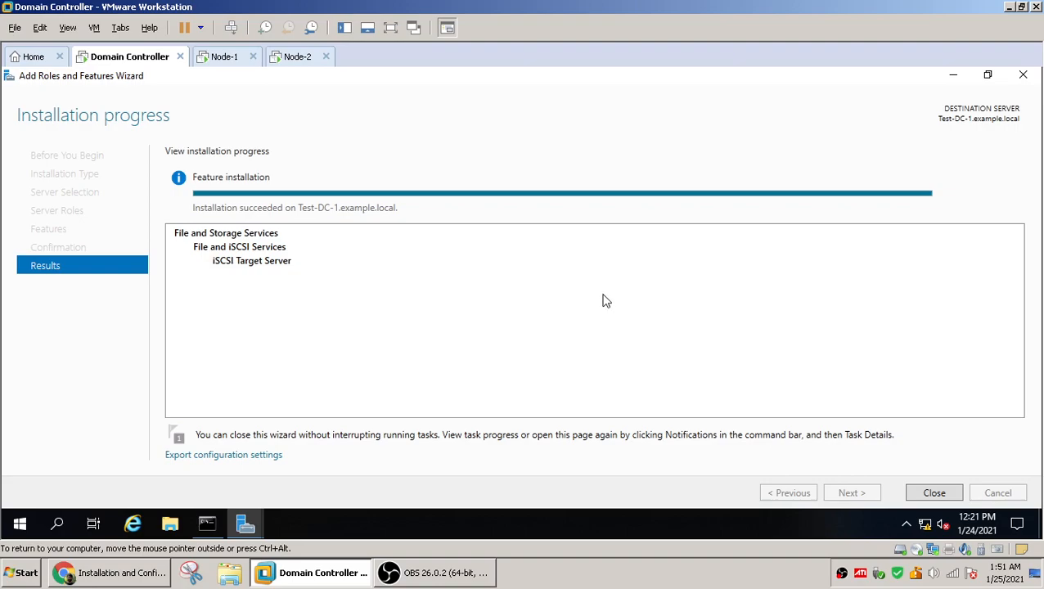
pyautogui.click(934, 492)
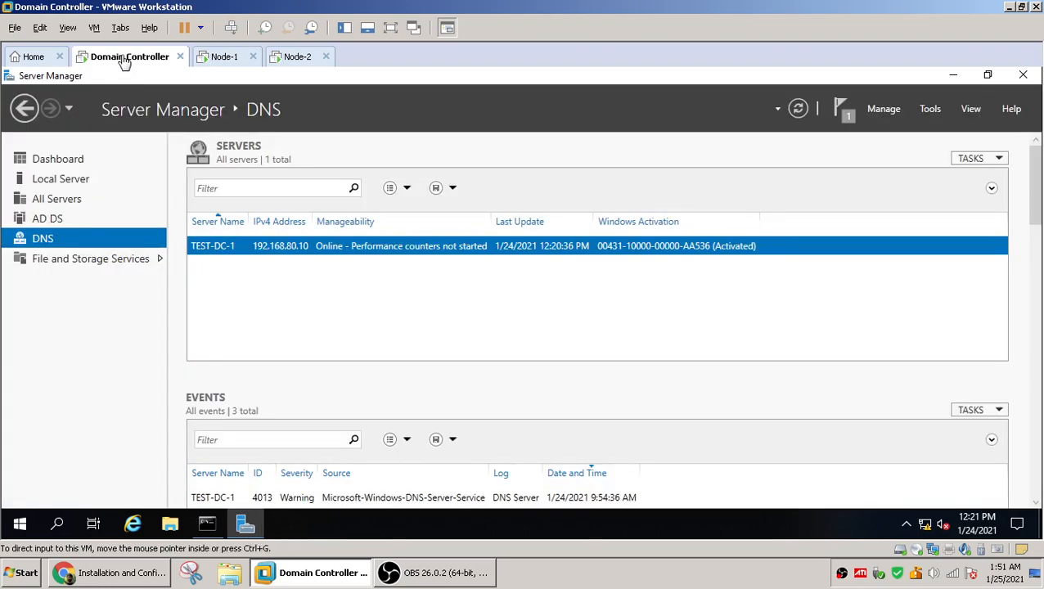
# Open the Domain Controller's virtual machine settings, add a NAT network adapter, and save the settings
pyautogui.rightClick(124, 63)
pyautogui.click(419, 240)
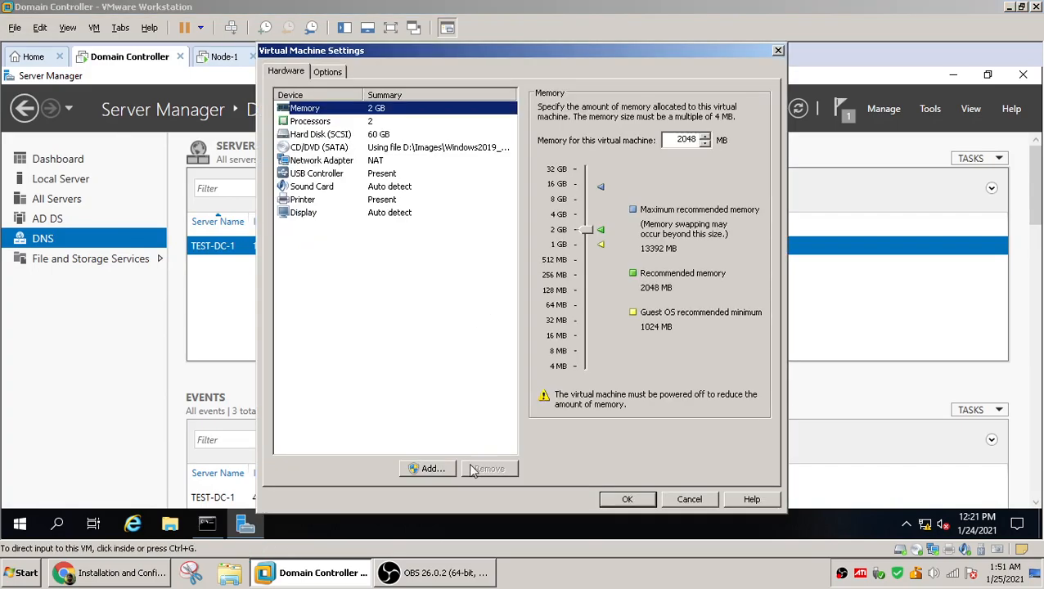
pyautogui.click(432, 468)
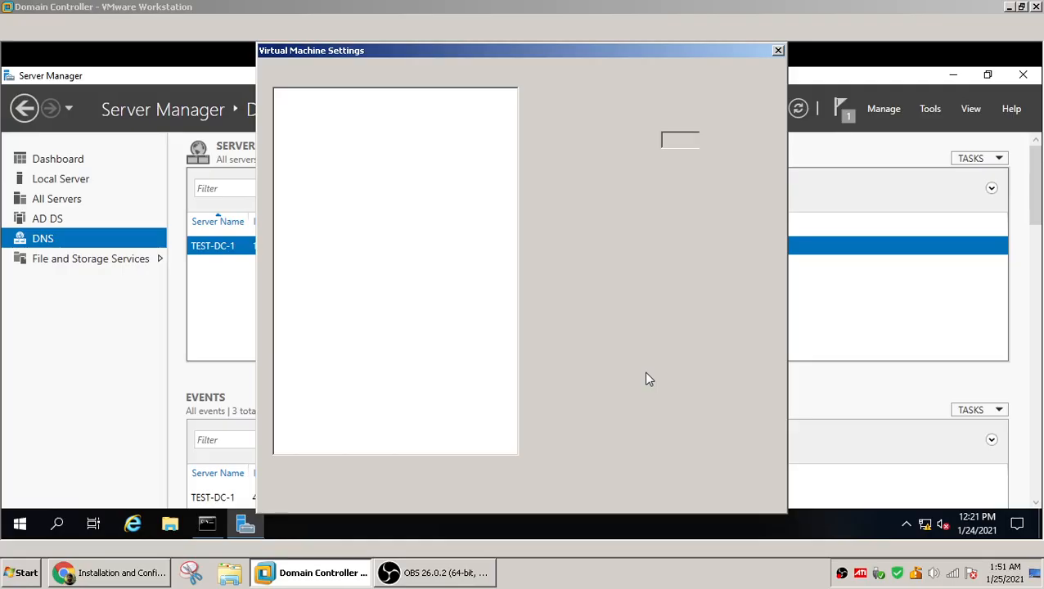
pyautogui.click(416, 266)
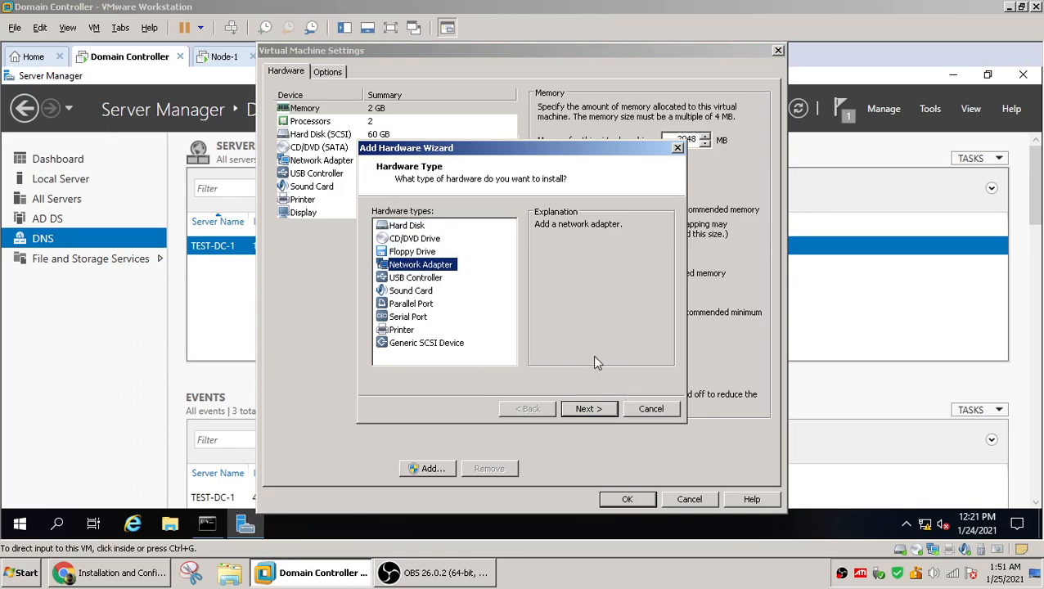
pyautogui.click(579, 413)
pyautogui.click(578, 414)
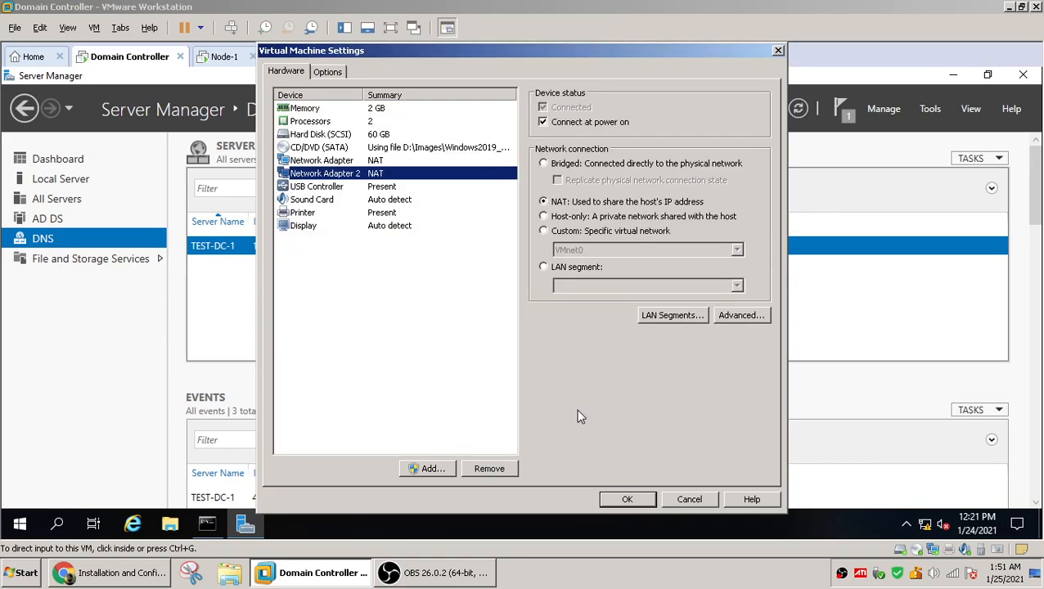
pyautogui.click(627, 500)
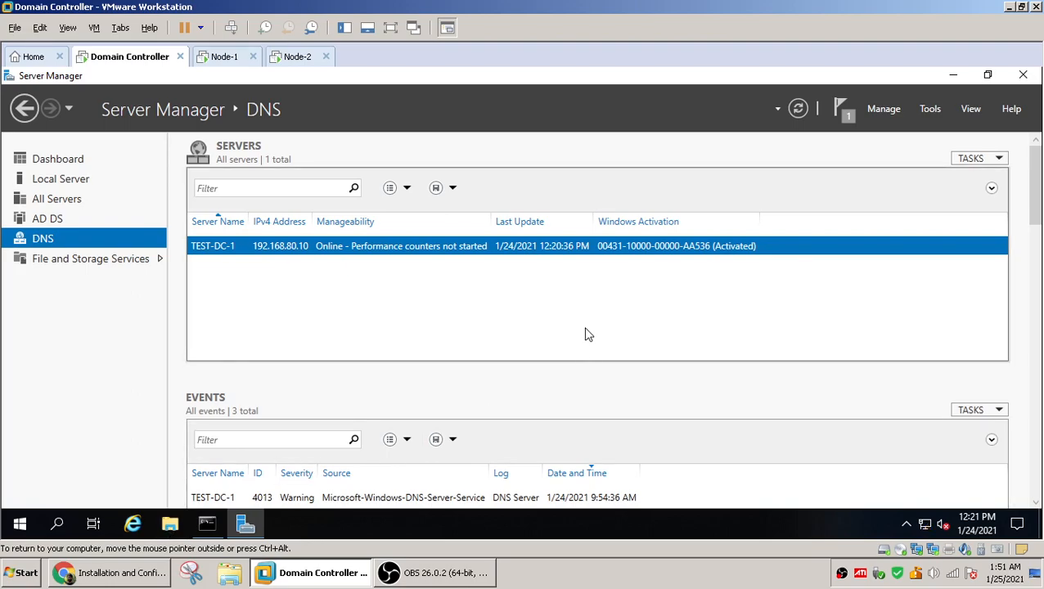
pyautogui.click(20, 525)
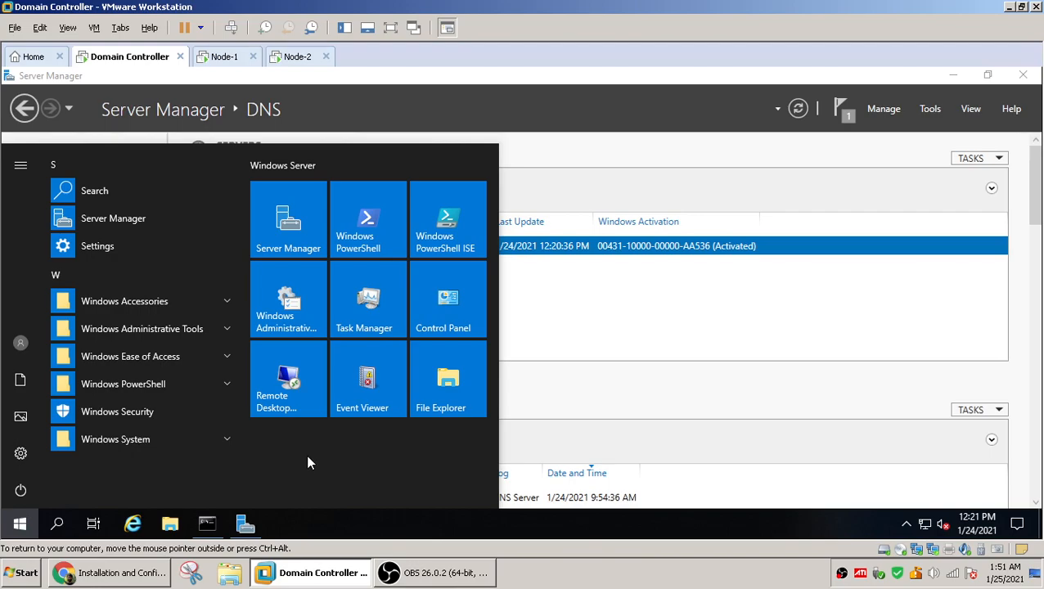
pyautogui.click(676, 439)
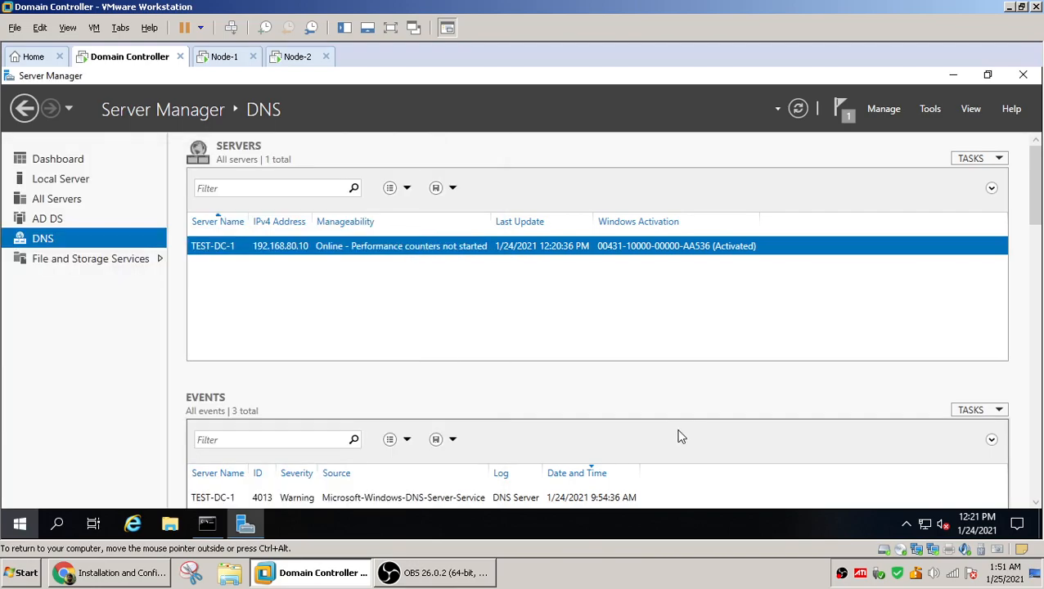
pyautogui.click(21, 524)
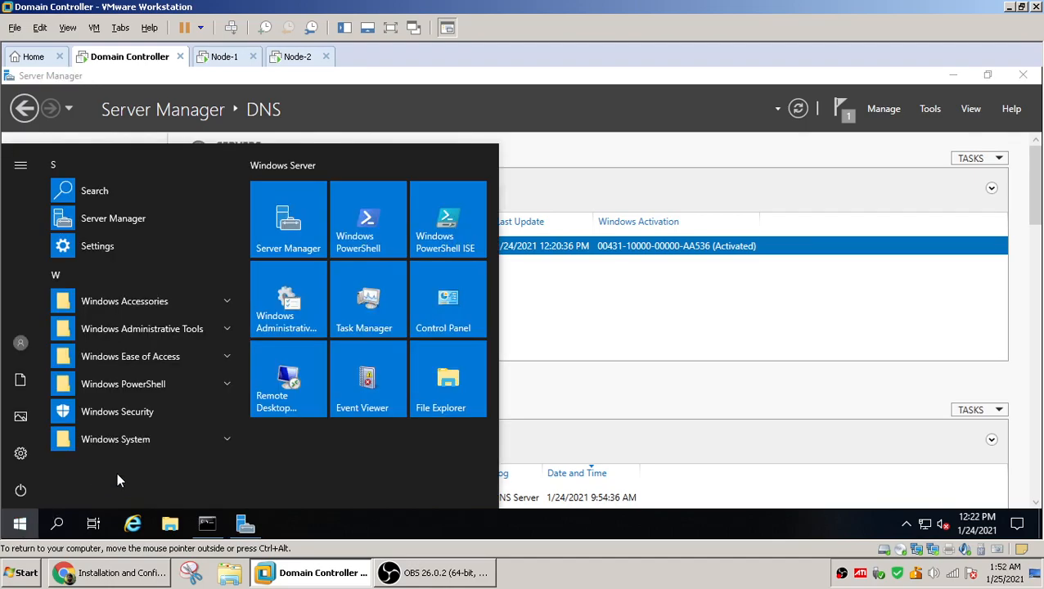
pyautogui.write('co')
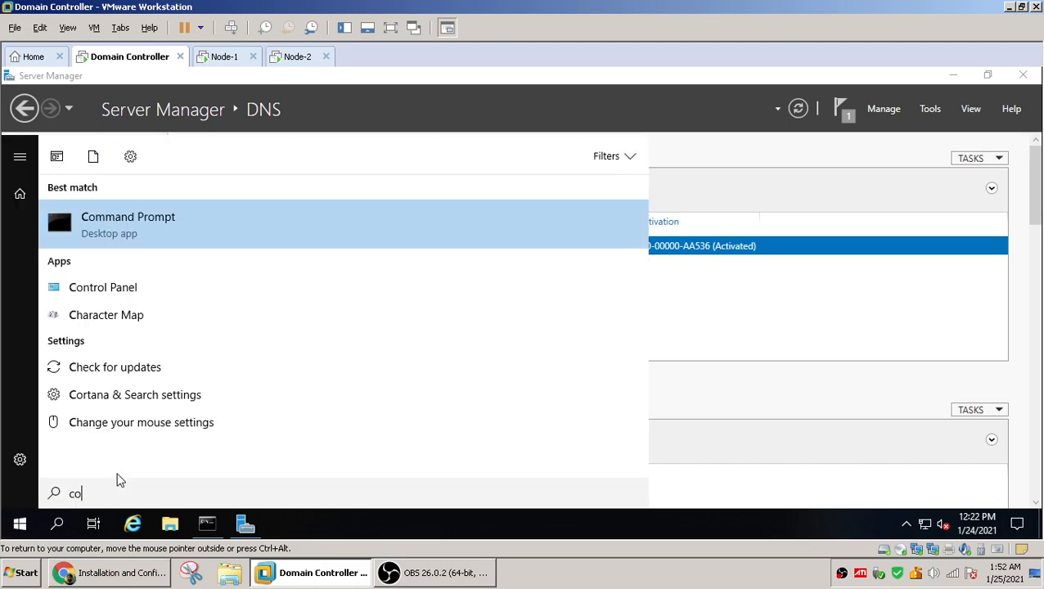
pyautogui.write('ntrol')
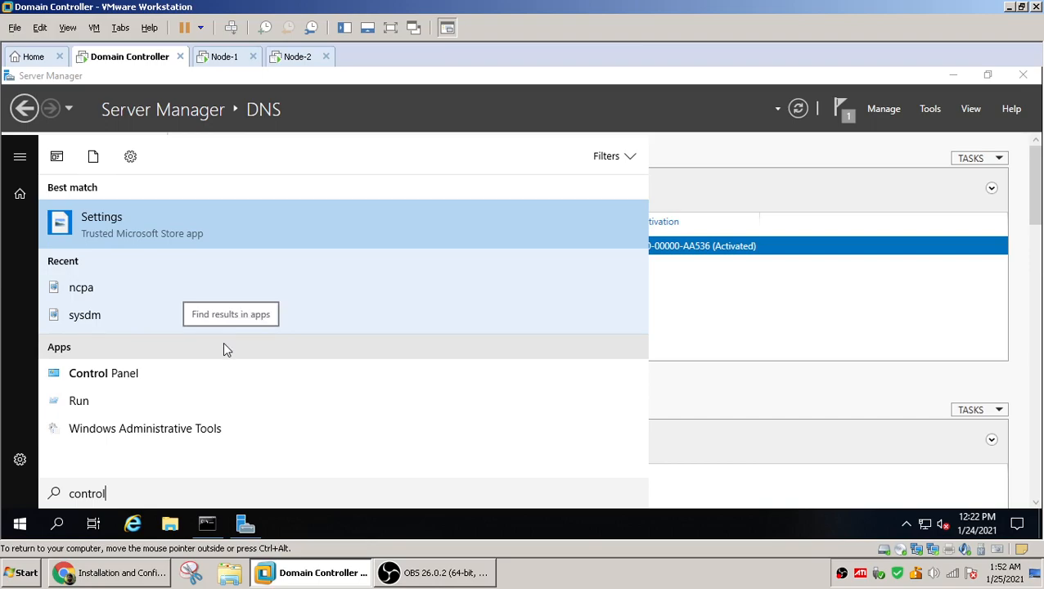
pyautogui.press('Return')
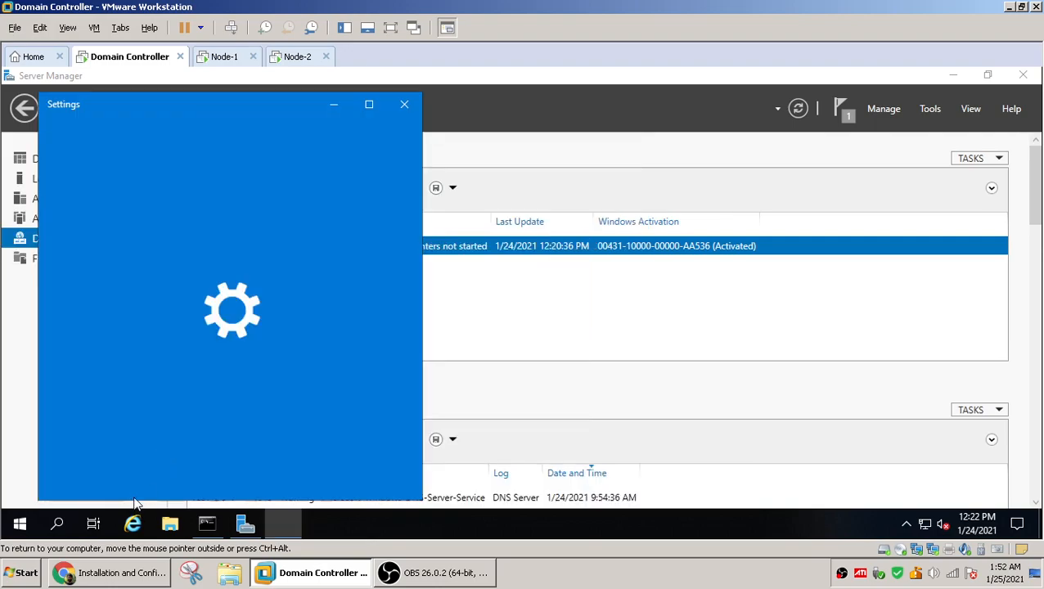
pyautogui.click(405, 104)
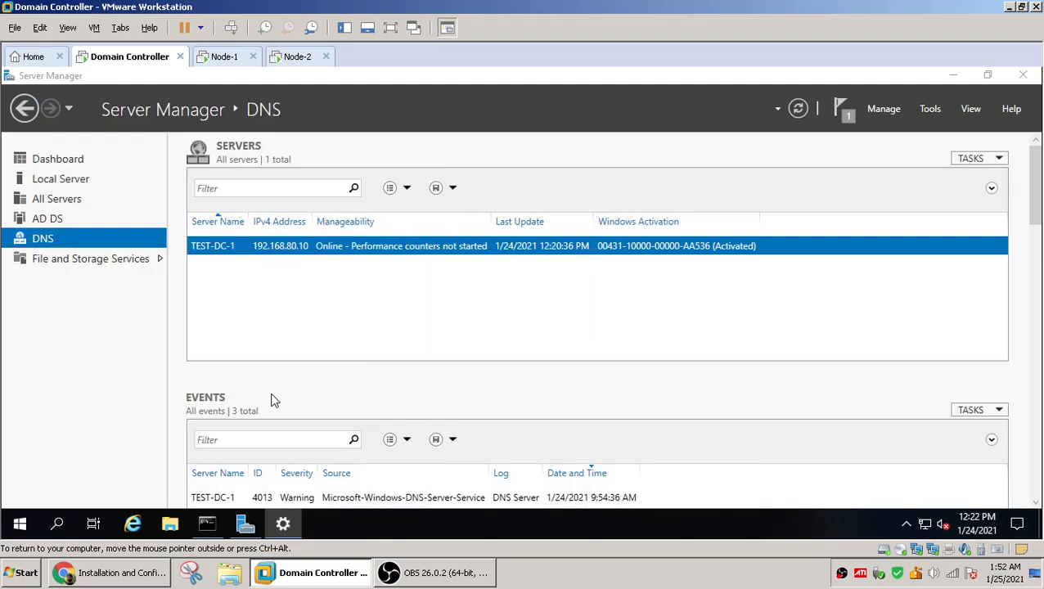
# Open Control Panel from Run on the Domain Controller and turn off Windows Defender Firewall for domain networks
pyautogui.rightClick(20, 524)
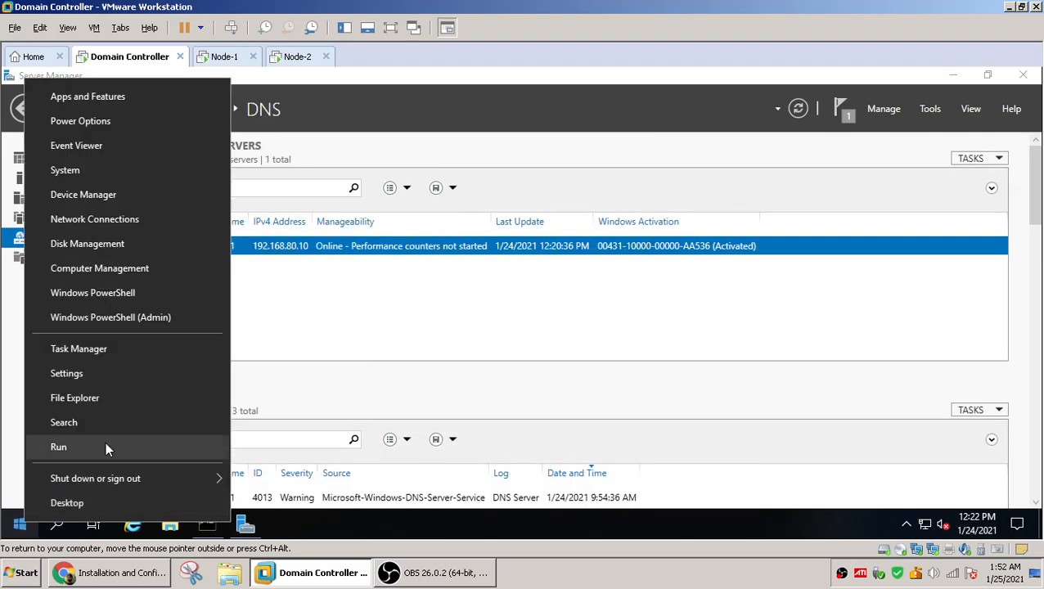
pyautogui.click(106, 441)
pyautogui.write('control')
pyautogui.press('Return')
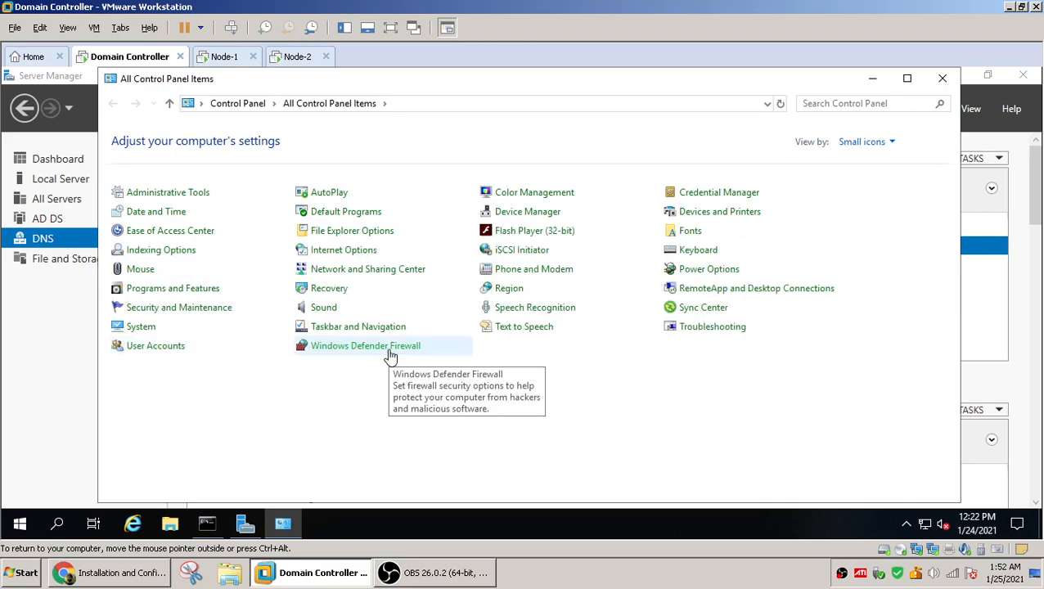
pyautogui.click(395, 347)
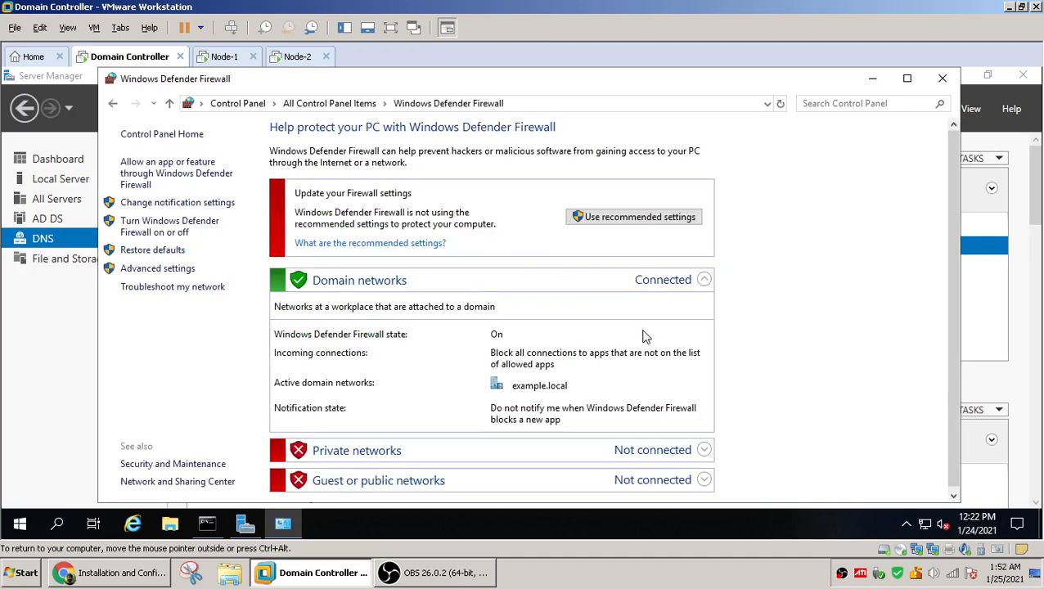
pyautogui.click(175, 230)
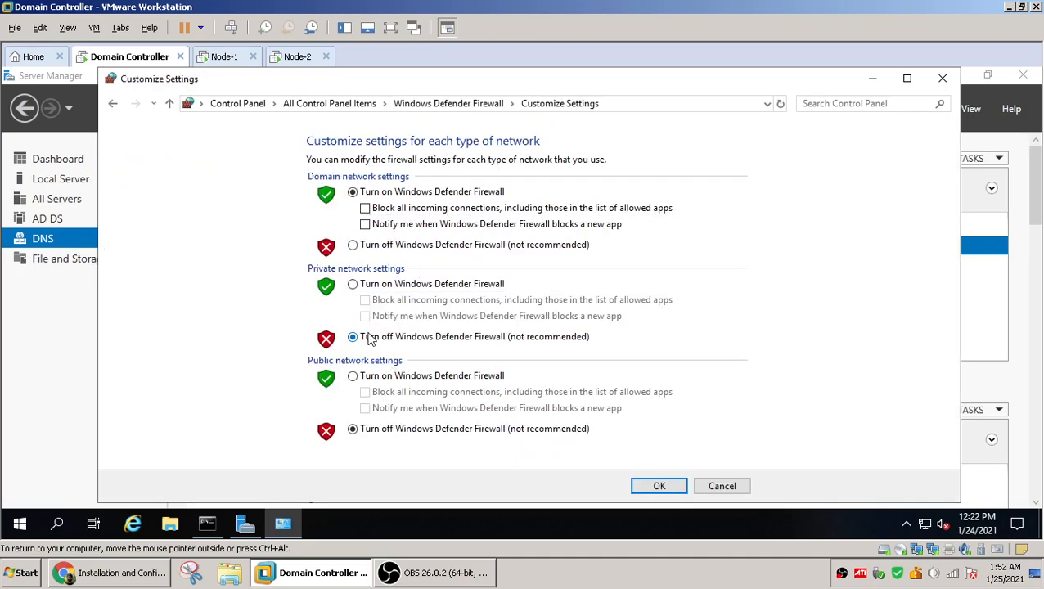
pyautogui.click(353, 244)
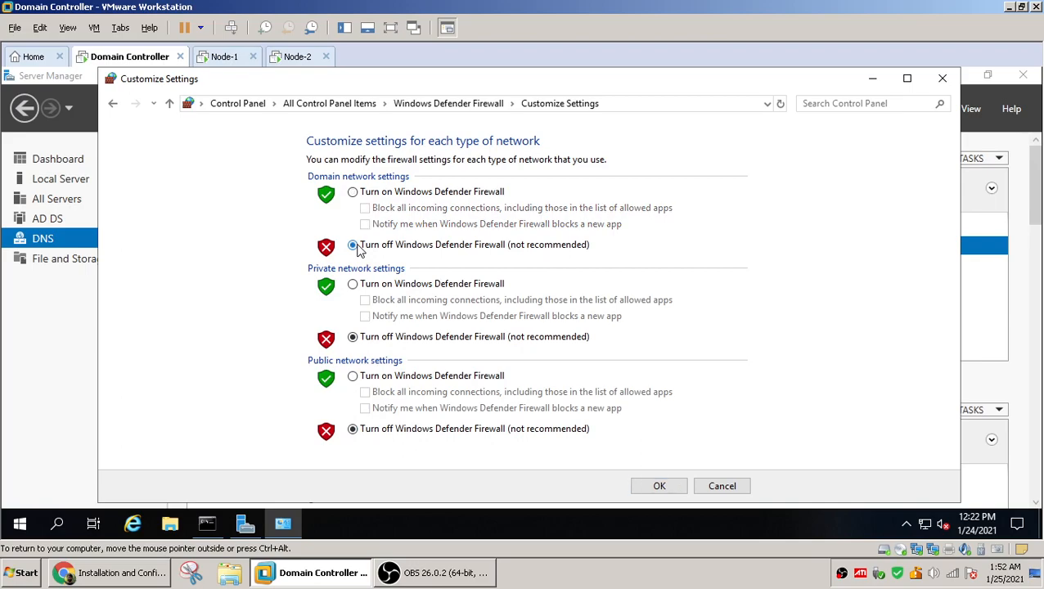
pyautogui.click(655, 487)
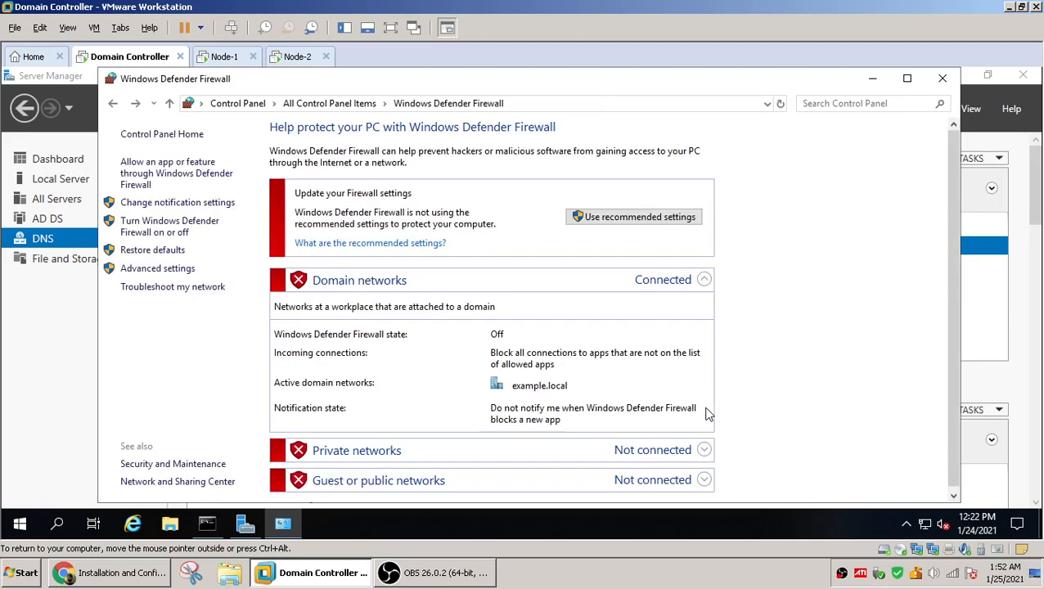
pyautogui.click(943, 79)
# Switch to Node-1, open Control Panel in small icons view, and turn off Windows Defender Firewall for domain networks
pyautogui.click(224, 57)
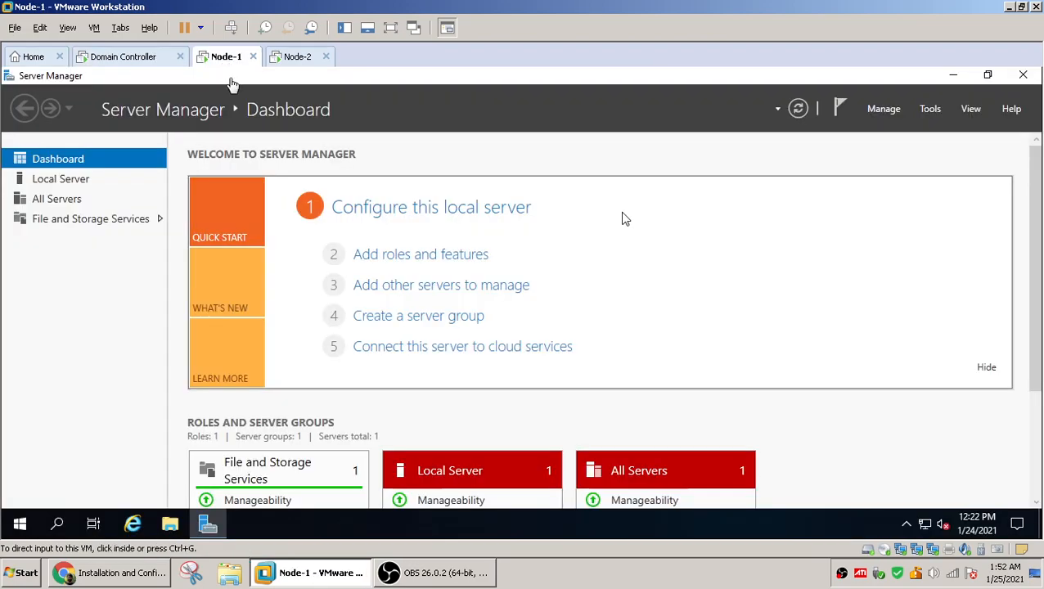
pyautogui.click(11, 529)
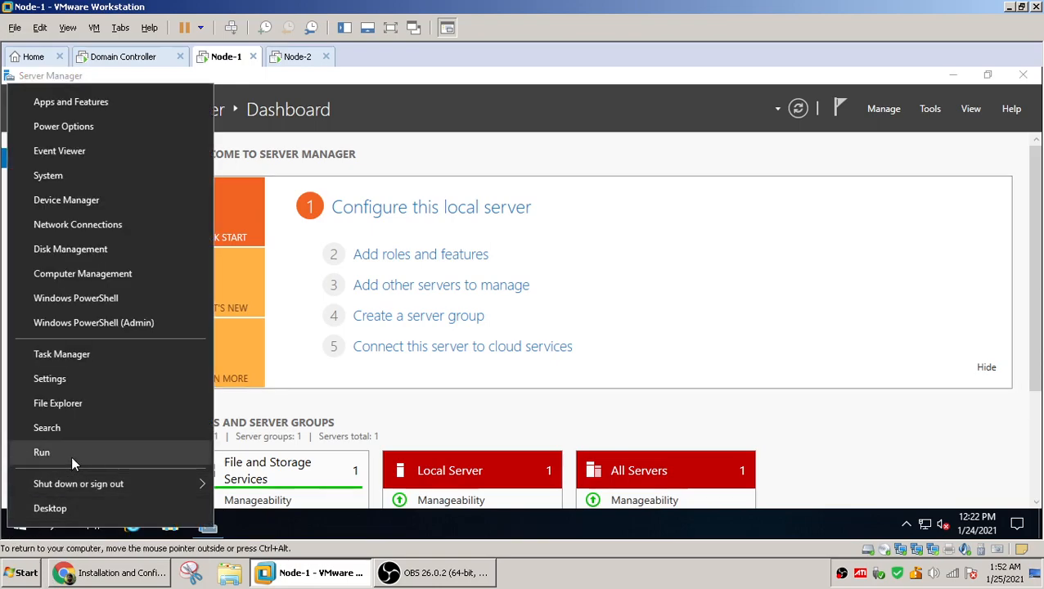
pyautogui.click(72, 457)
pyautogui.write('control')
pyautogui.press('Return')
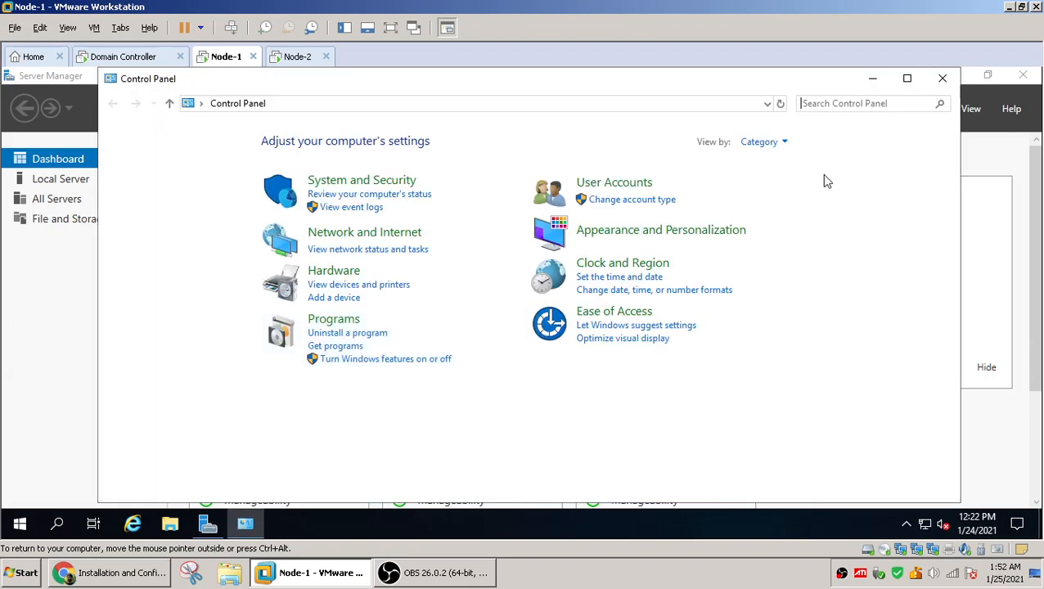
pyautogui.click(782, 144)
pyautogui.click(782, 211)
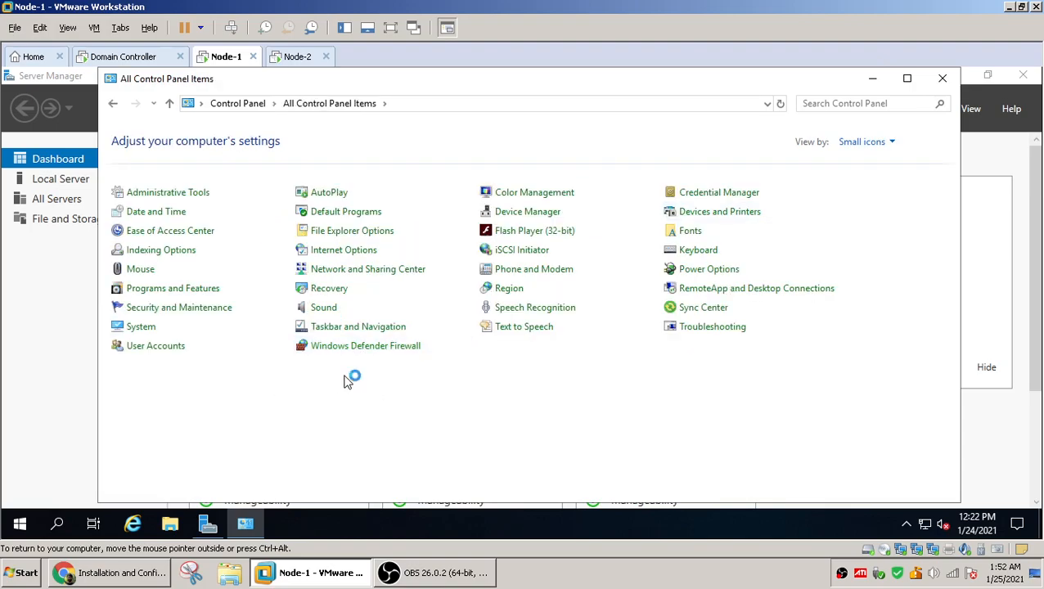
pyautogui.click(365, 346)
pyautogui.click(158, 233)
pyautogui.click(353, 245)
pyautogui.click(659, 486)
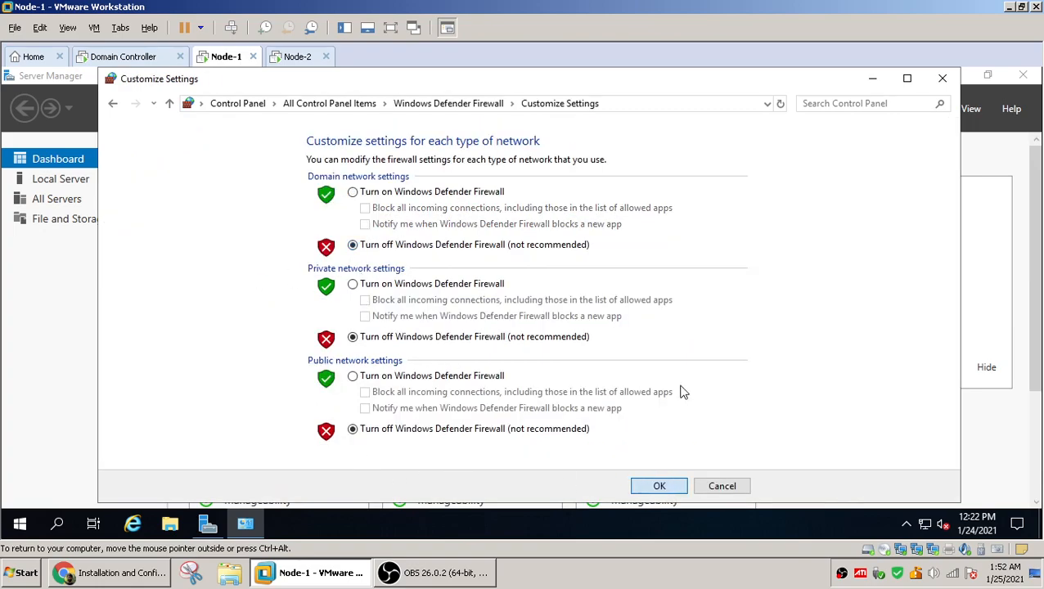
# Close Node-1's firewall settings, switch to Node-2, and open Control Panel in small icons view
pyautogui.click(943, 82)
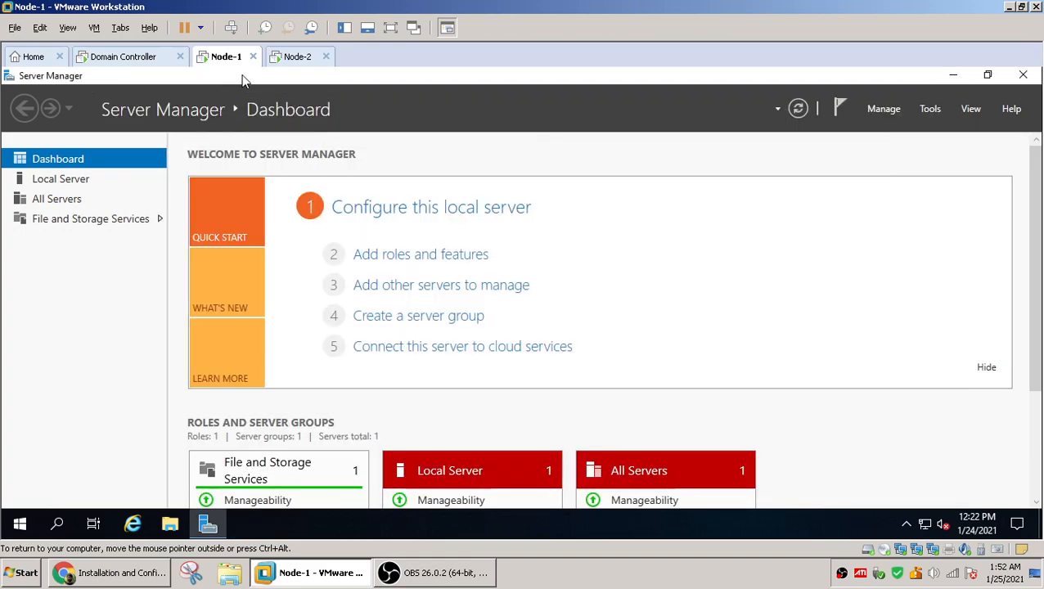
pyautogui.click(295, 57)
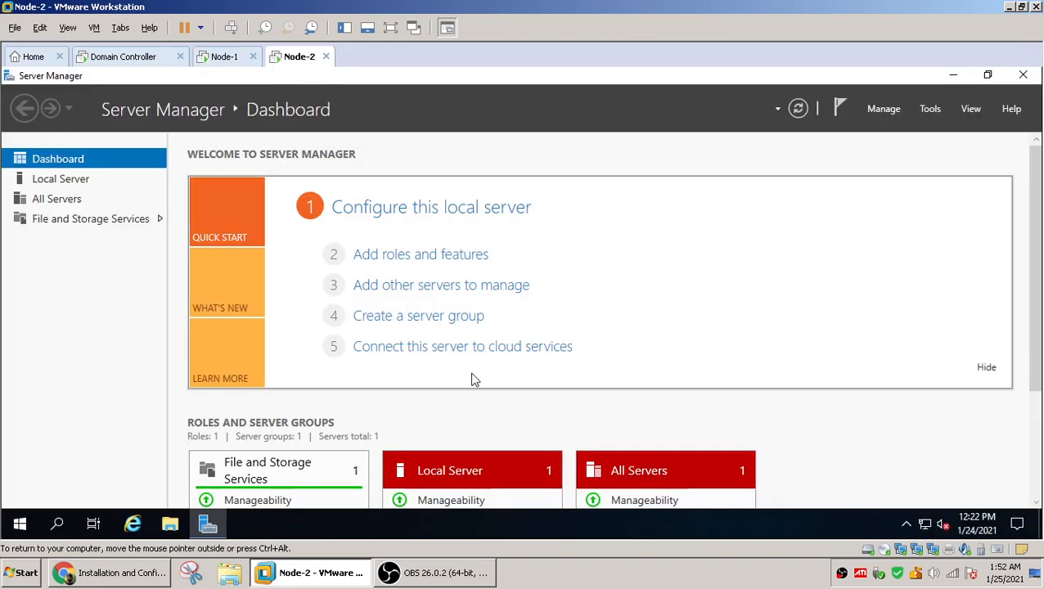
pyautogui.rightClick(19, 524)
pyautogui.click(64, 443)
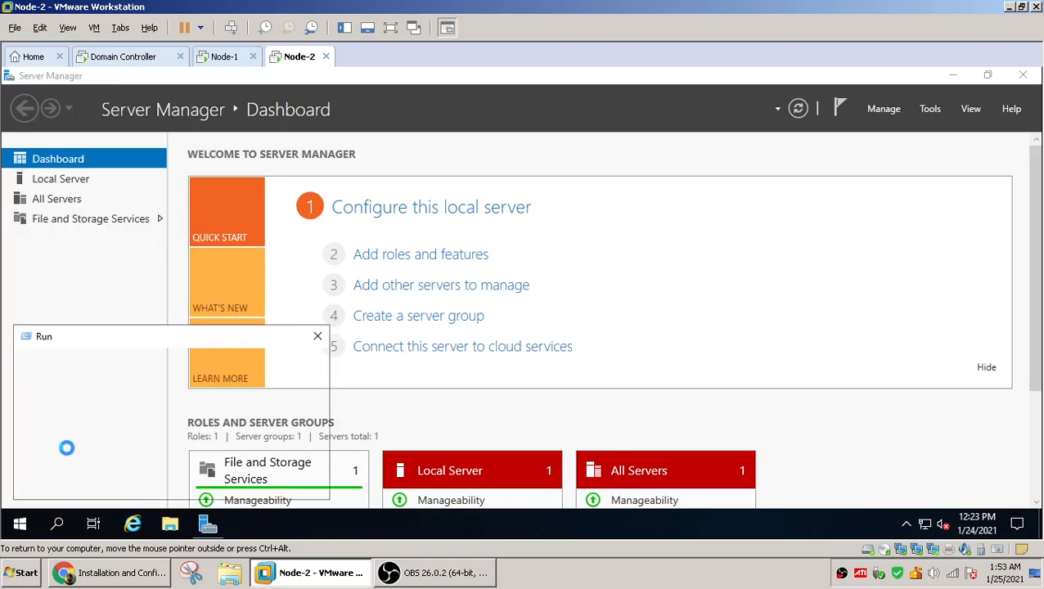
pyautogui.write('control')
pyautogui.press('Return')
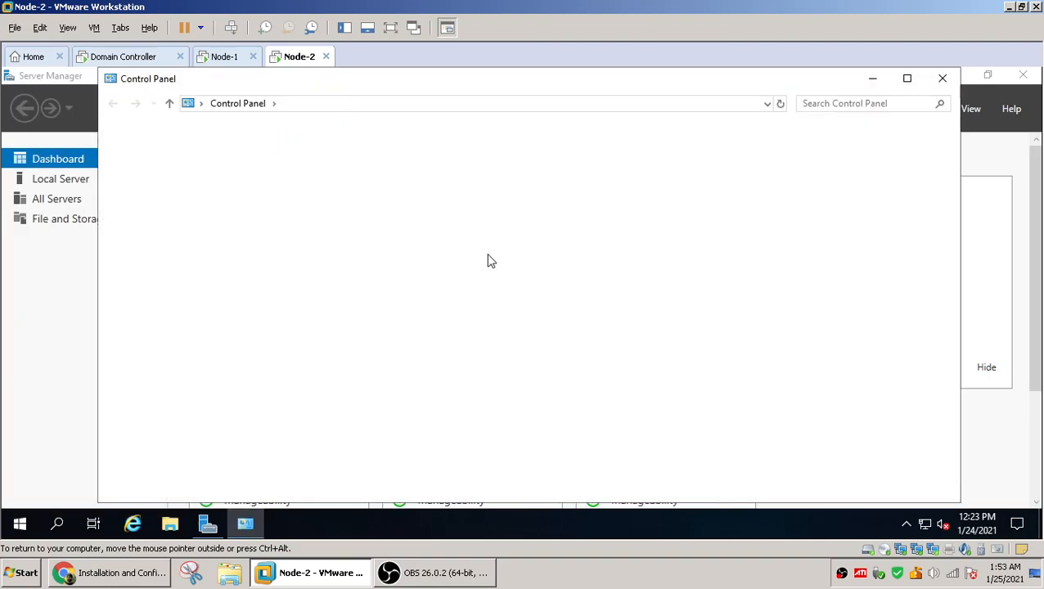
pyautogui.click(761, 141)
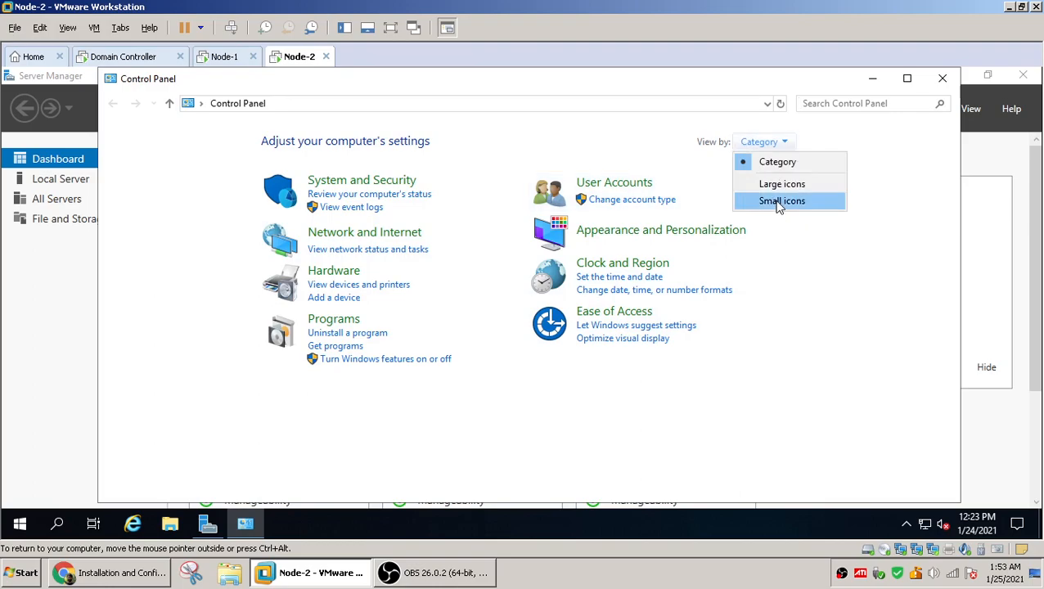
pyautogui.click(778, 201)
# Turn off Windows Defender Firewall for domain networks on Node-2 and close the window
pyautogui.click(381, 350)
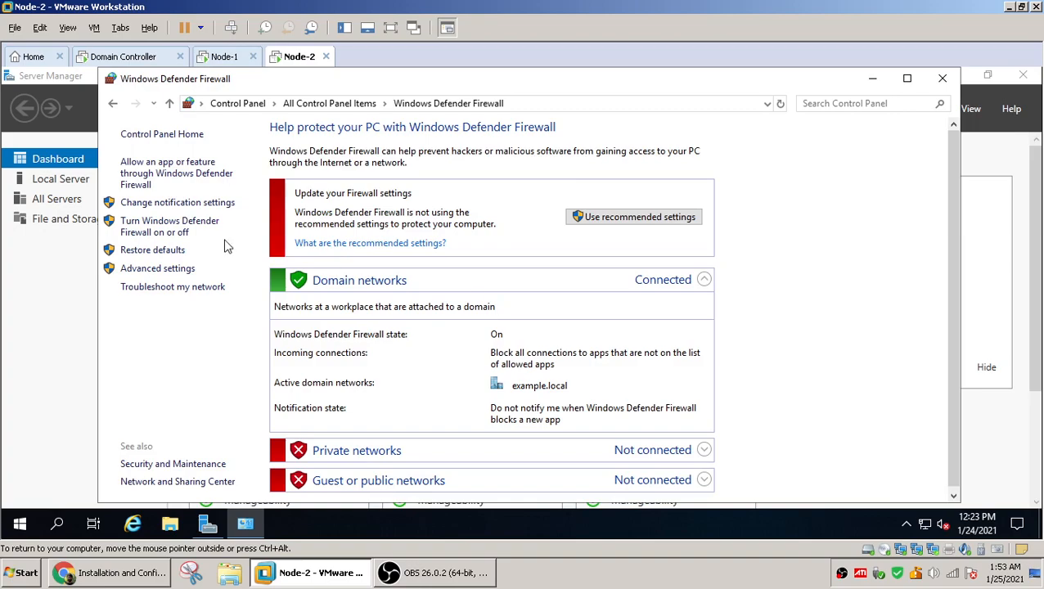
pyautogui.click(154, 229)
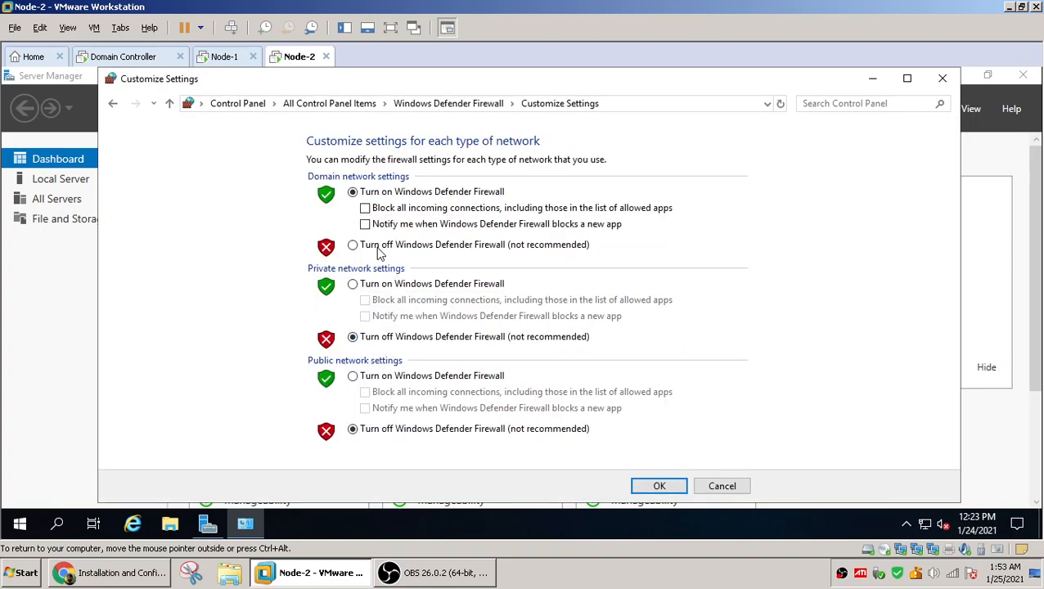
pyautogui.click(353, 245)
pyautogui.click(660, 486)
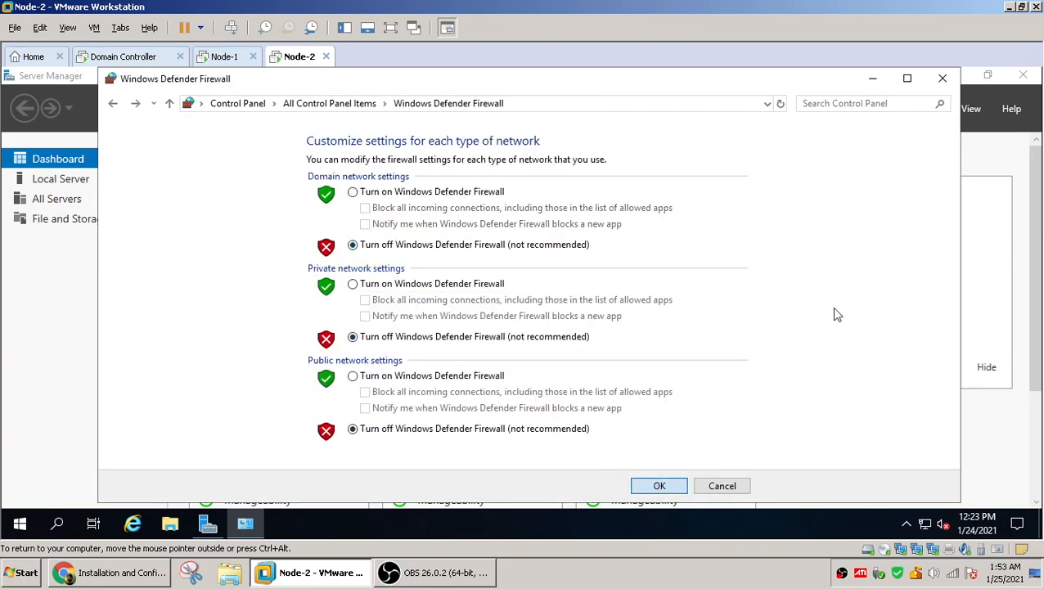
pyautogui.click(942, 78)
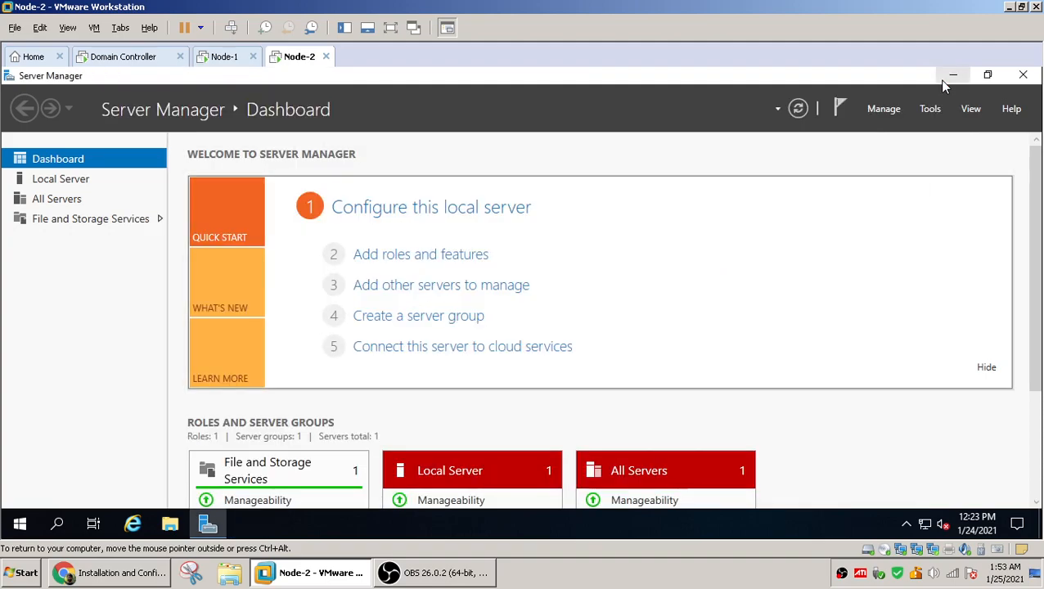
# Switch to the Domain Controller, close Server Manager, and open Network Connections with ncpa.cpl from the command prompt
pyautogui.click(119, 63)
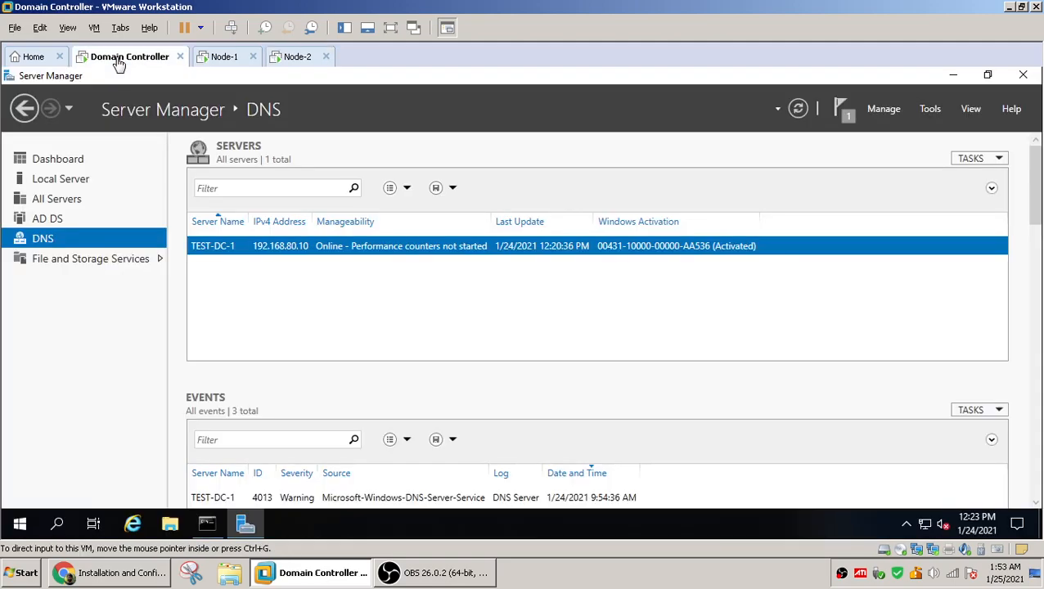
pyautogui.click(1024, 75)
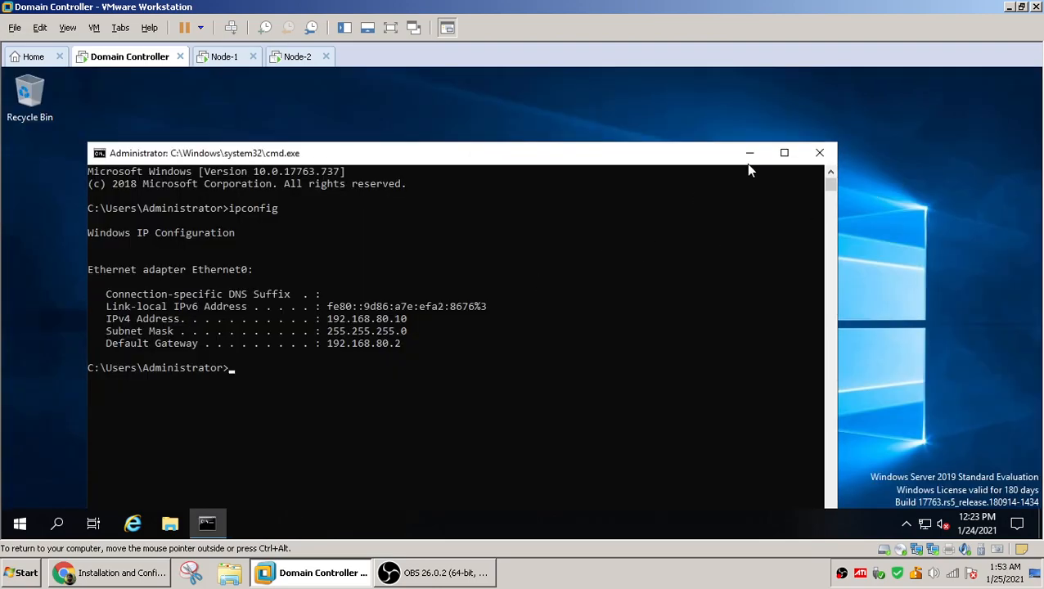
pyautogui.moveTo(676, 160); pyautogui.dragTo(717, 122)
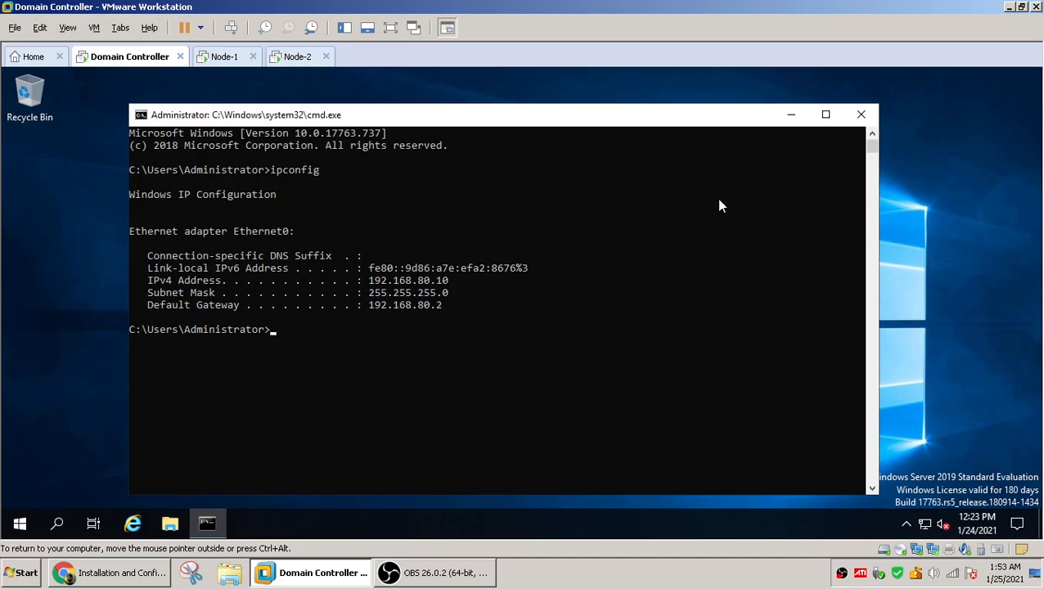
pyautogui.write('ncpa.cpl')
pyautogui.press('Return')
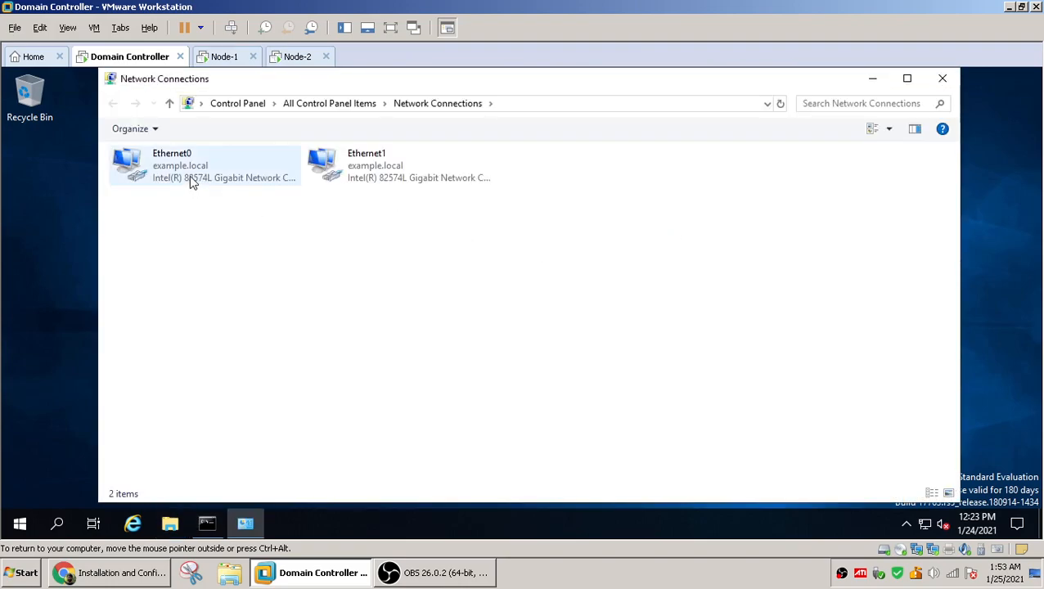
# Give Ethernet1 a static IPv4 address 10.0.0.10 with subnet mask 255.0.0.0 and no default gateway
pyautogui.click(374, 174)
pyautogui.rightClick(375, 174)
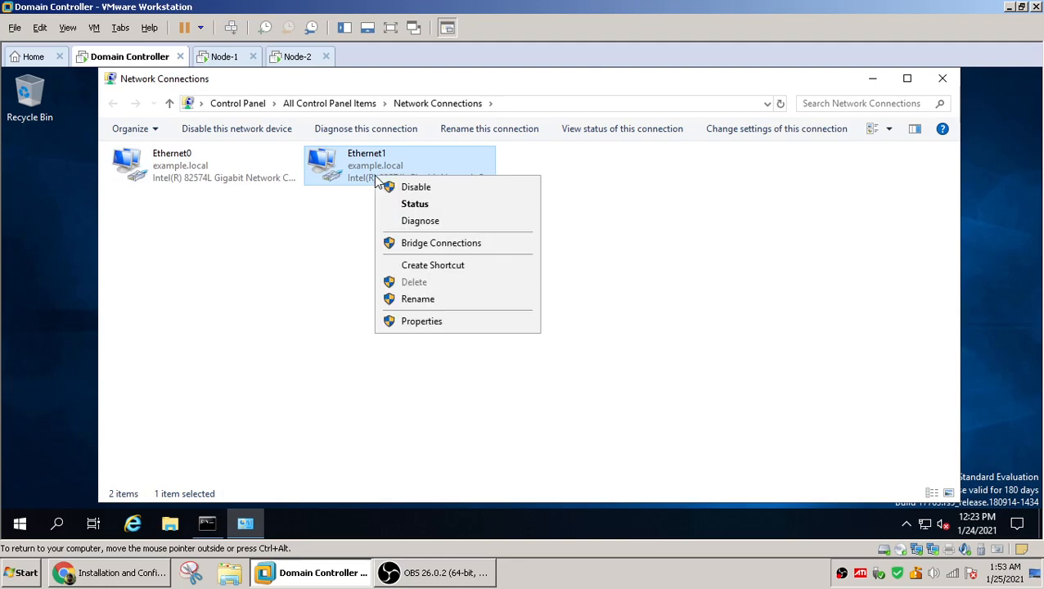
pyautogui.click(413, 323)
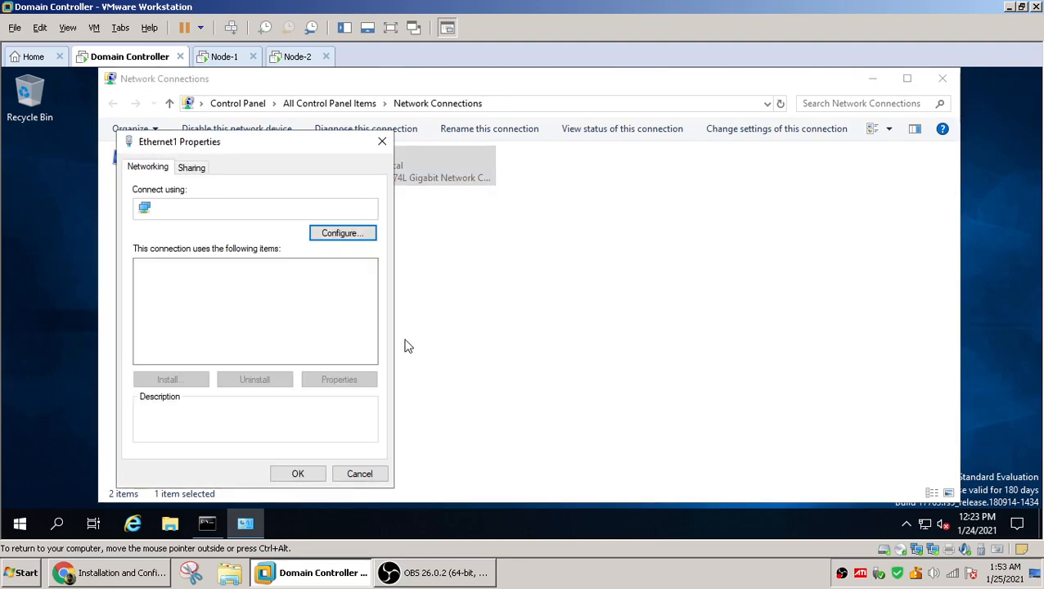
pyautogui.doubleClick(200, 306)
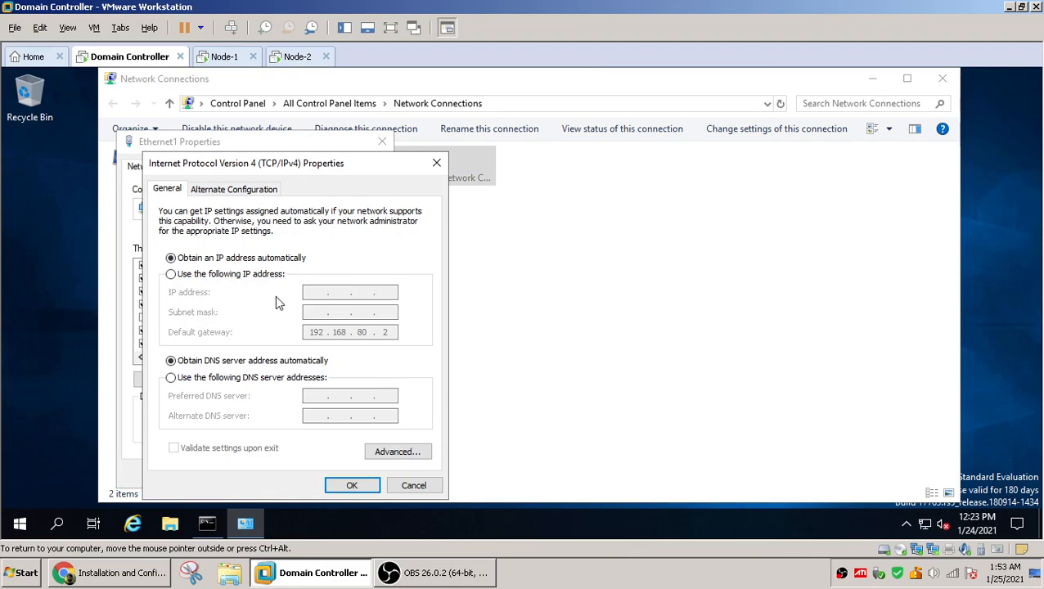
pyautogui.click(170, 275)
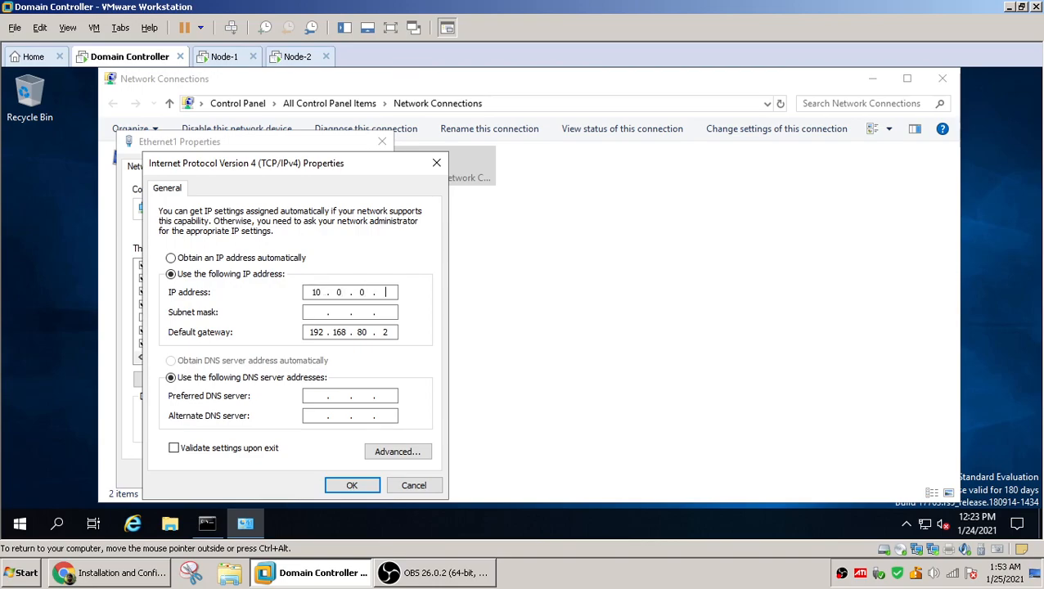
pyautogui.click(361, 312)
pyautogui.click(392, 332)
pyautogui.click(351, 486)
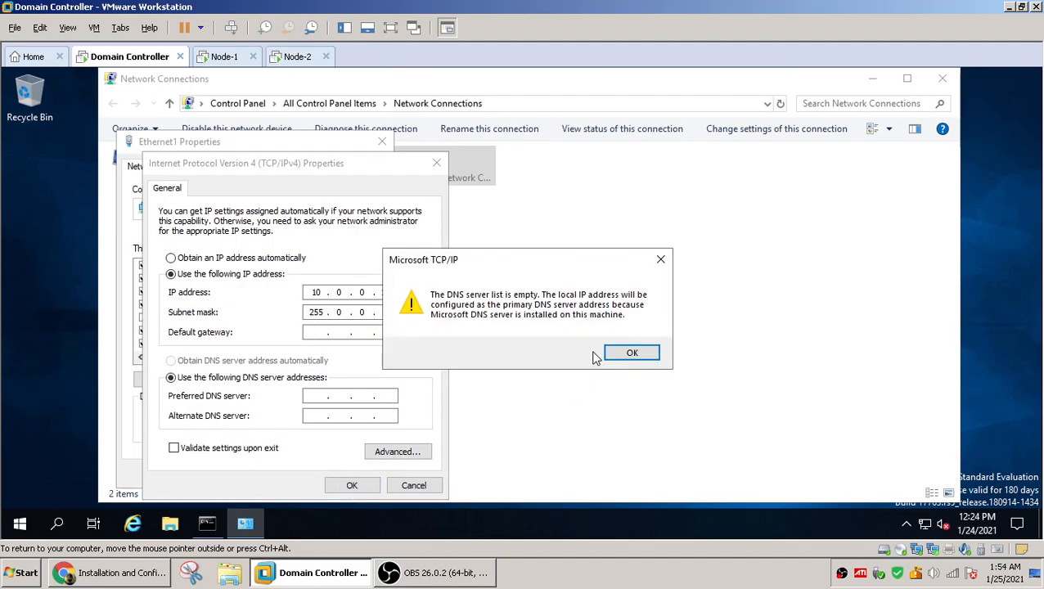
pyautogui.click(635, 358)
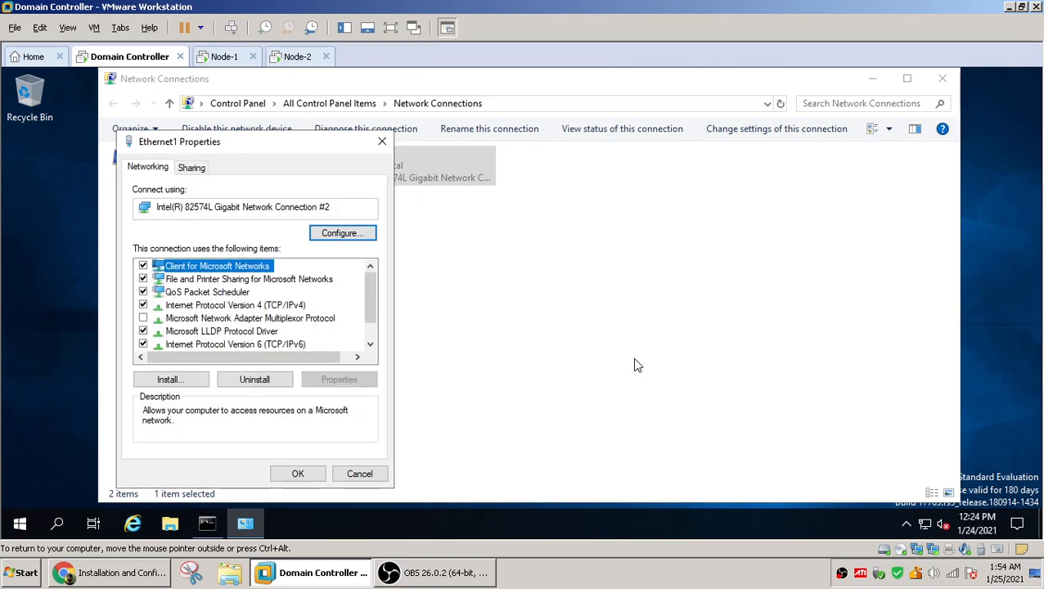
# Reopen Ethernet1's IPv4 properties to review the static settings and confirm them again
pyautogui.doubleClick(273, 306)
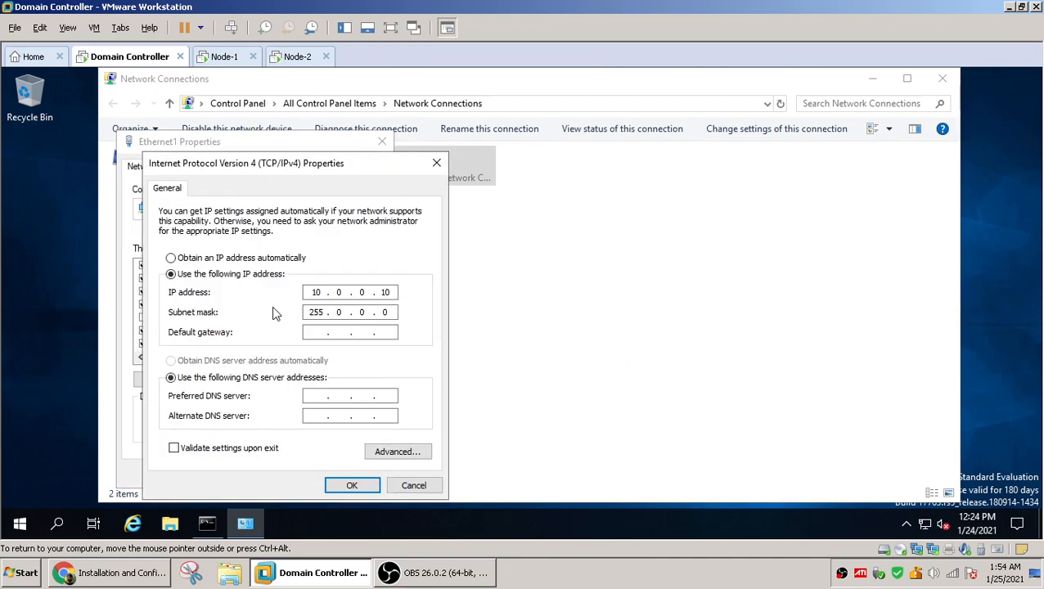
pyautogui.click(352, 487)
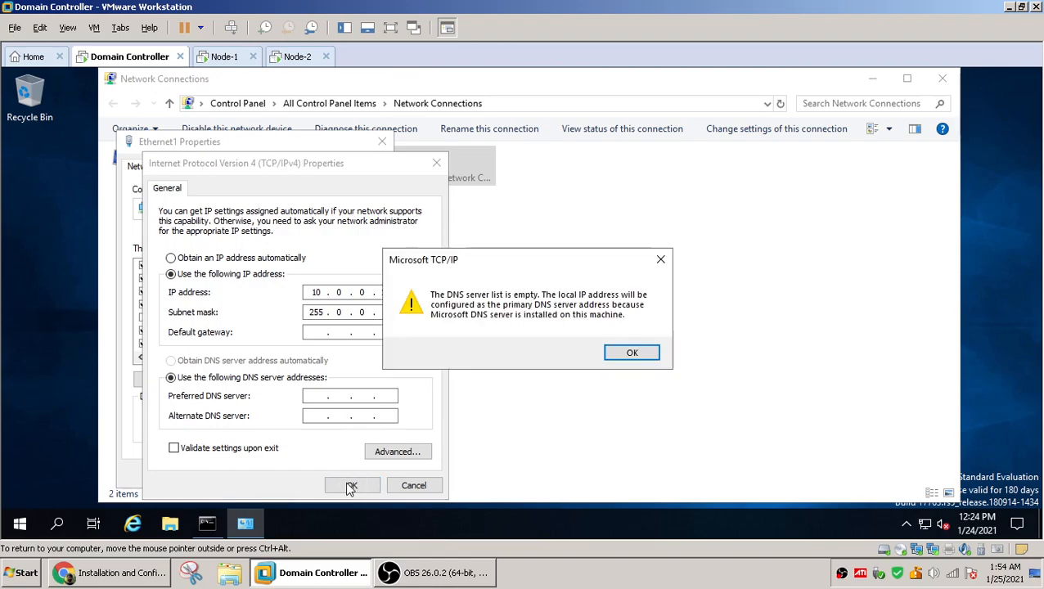
pyautogui.click(629, 353)
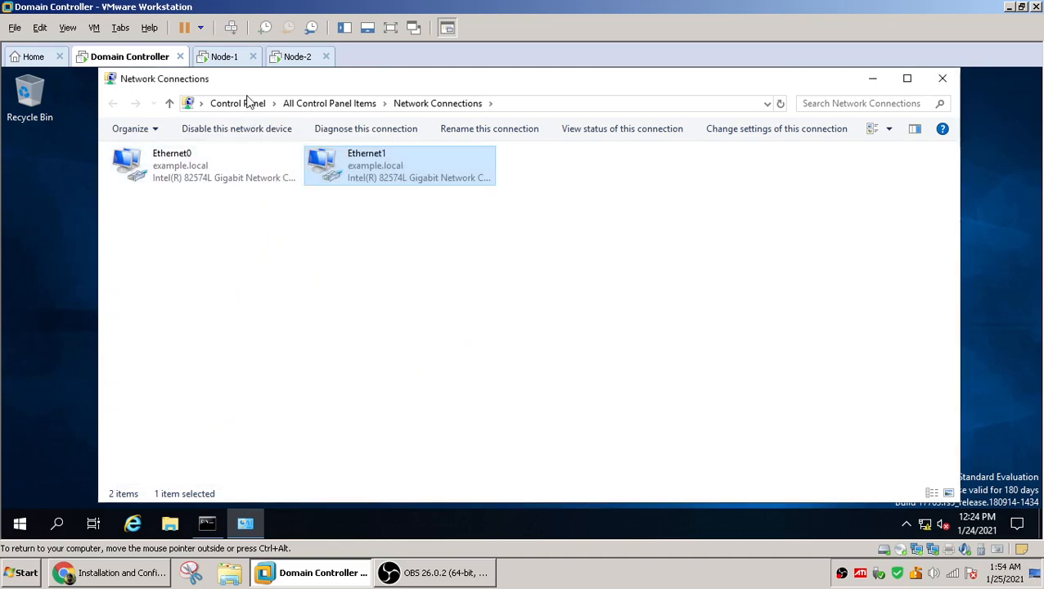
# Switch to Node-1 and open Network Connections with ncpa.cpl from Run
pyautogui.click(225, 58)
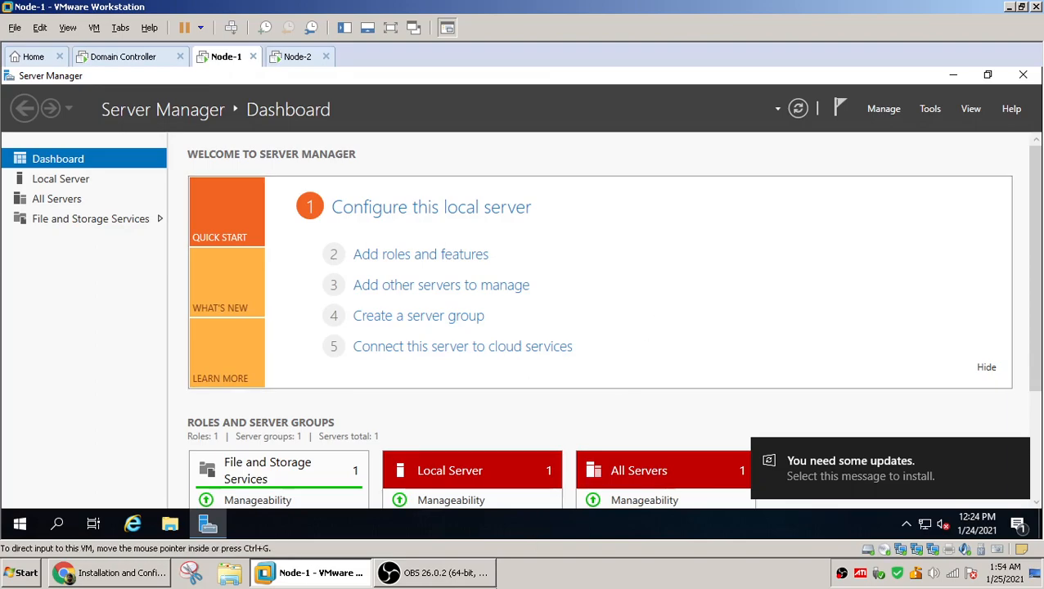
pyautogui.rightClick(20, 528)
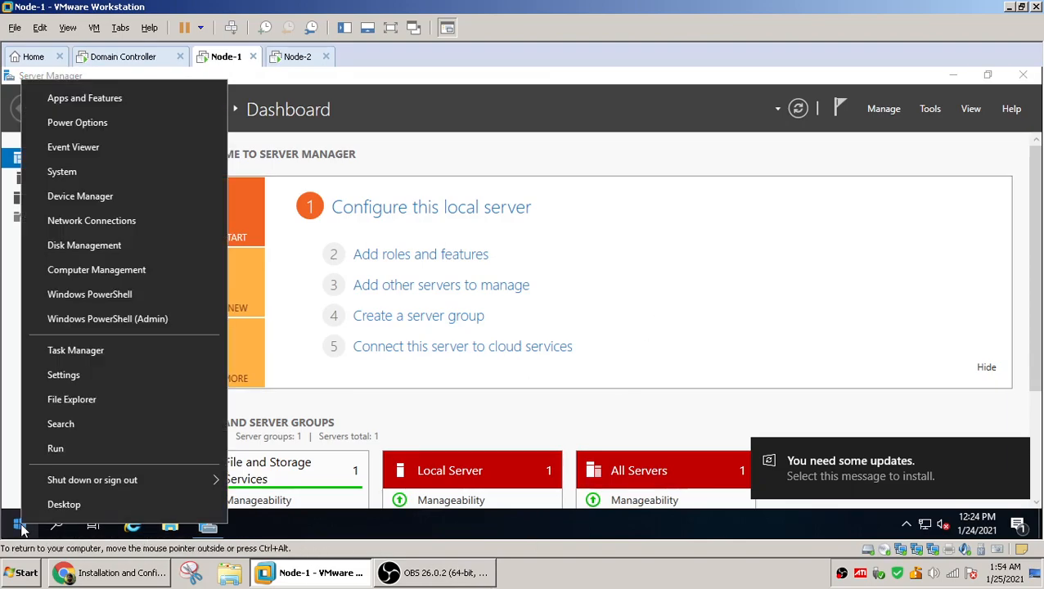
pyautogui.click(71, 458)
pyautogui.write('ncpa.cpl')
pyautogui.press('Return')
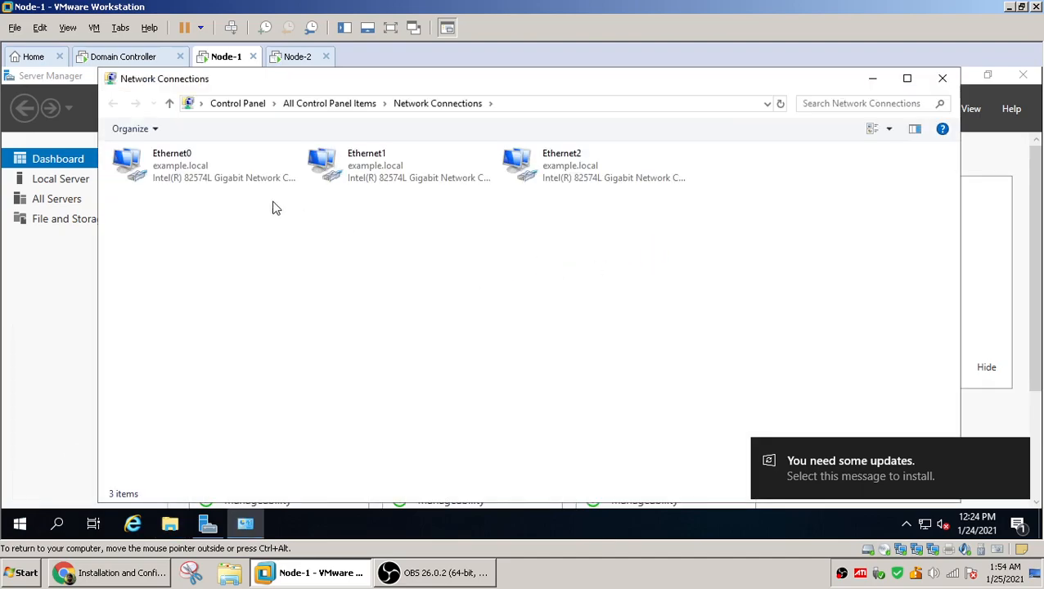
# Open Ethernet0's status and details to inspect the current connection, then close them
pyautogui.doubleClick(150, 182)
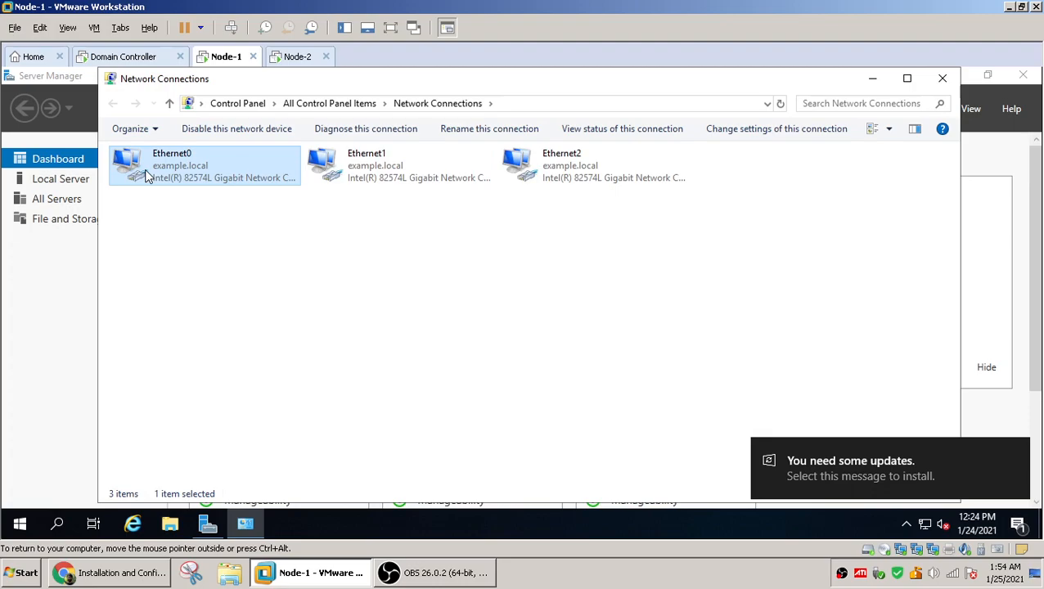
pyautogui.click(440, 286)
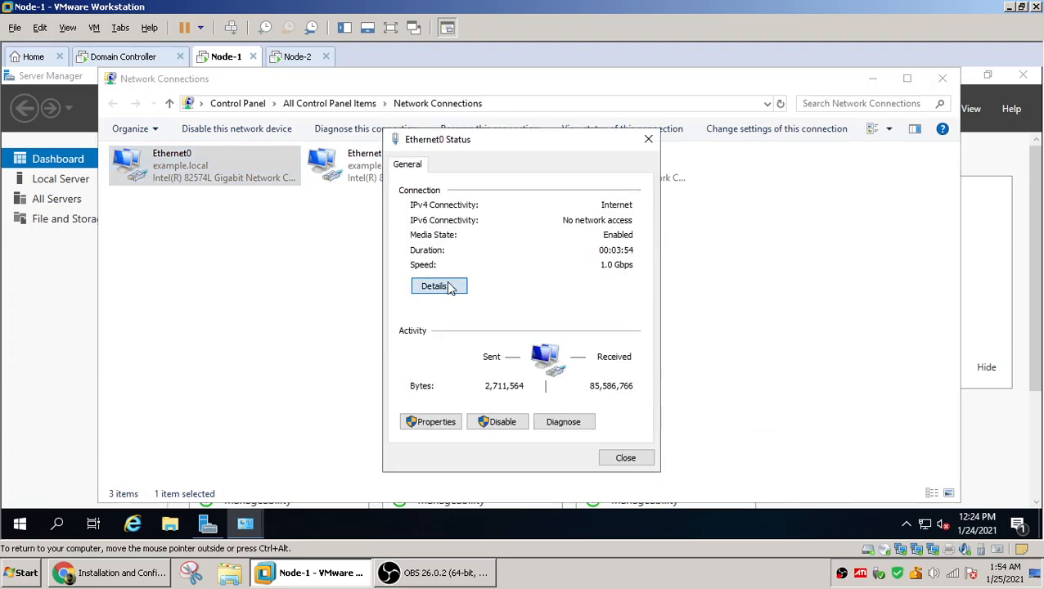
pyautogui.press('Escape')
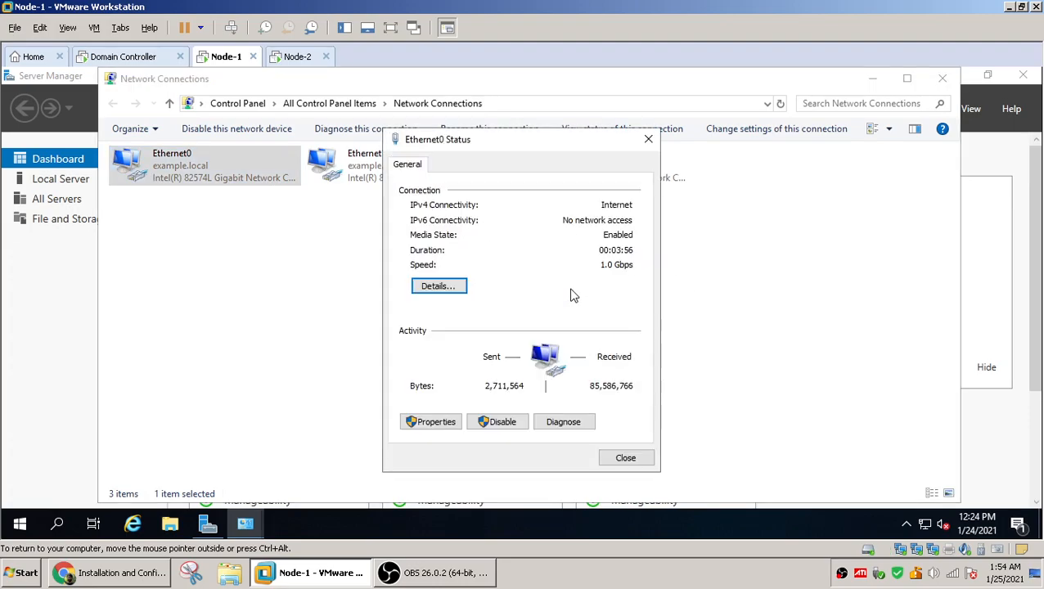
pyautogui.press('Escape')
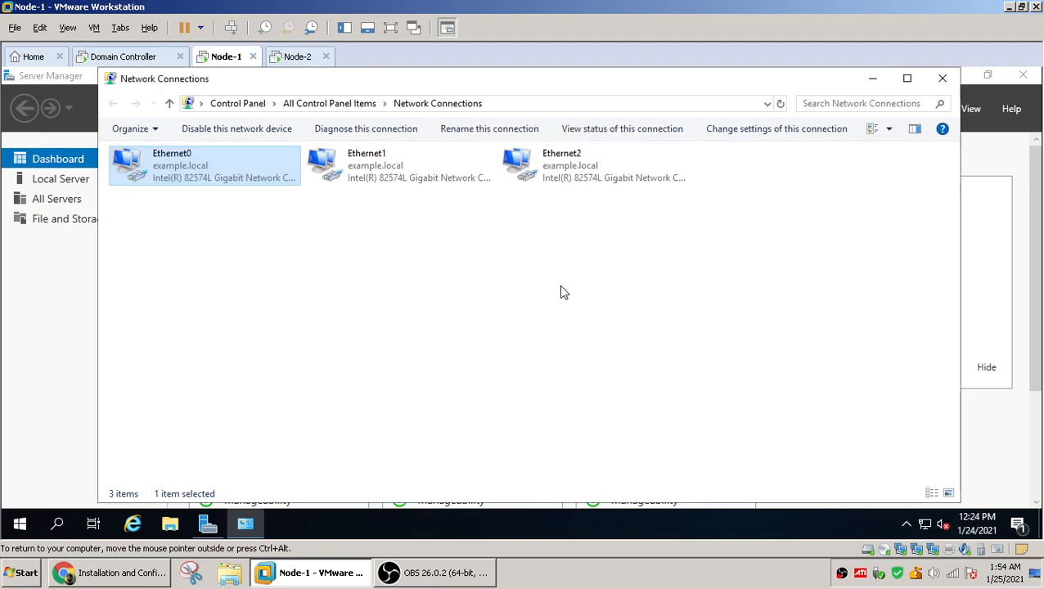
# Give Node-1's Ethernet1 a static IPv4 address 10.0.0.15 with subnet mask 255.0.0.0 and no default gateway
pyautogui.click(344, 169)
pyautogui.rightClick(344, 170)
pyautogui.click(405, 310)
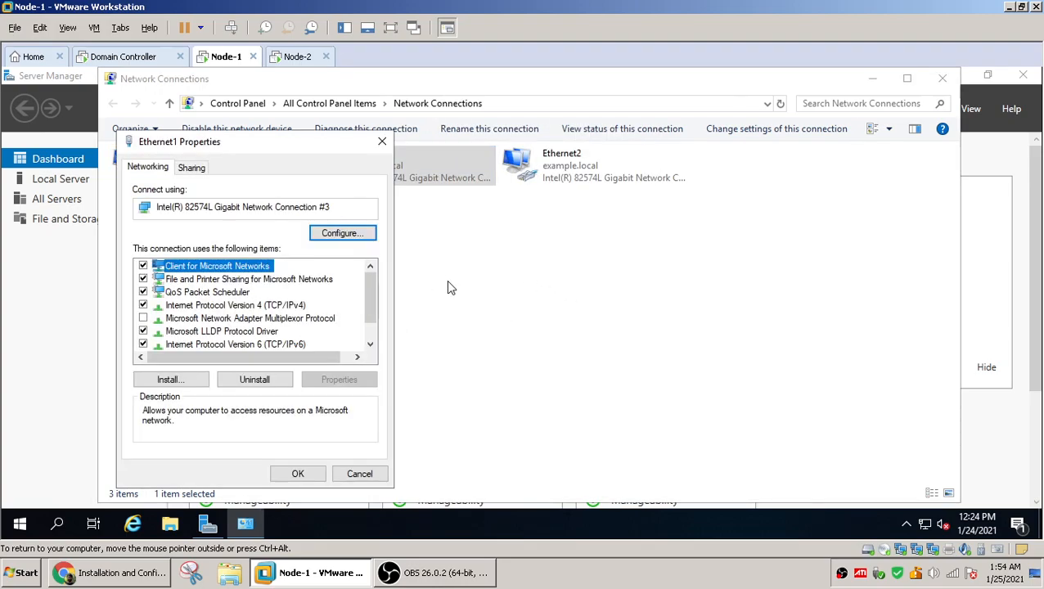
pyautogui.doubleClick(265, 305)
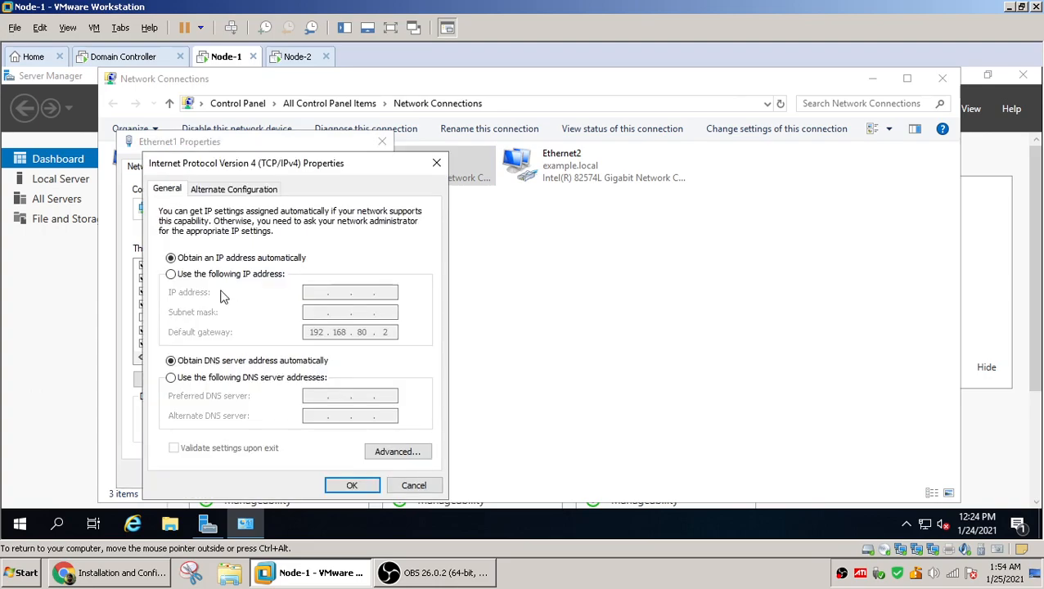
pyautogui.click(171, 276)
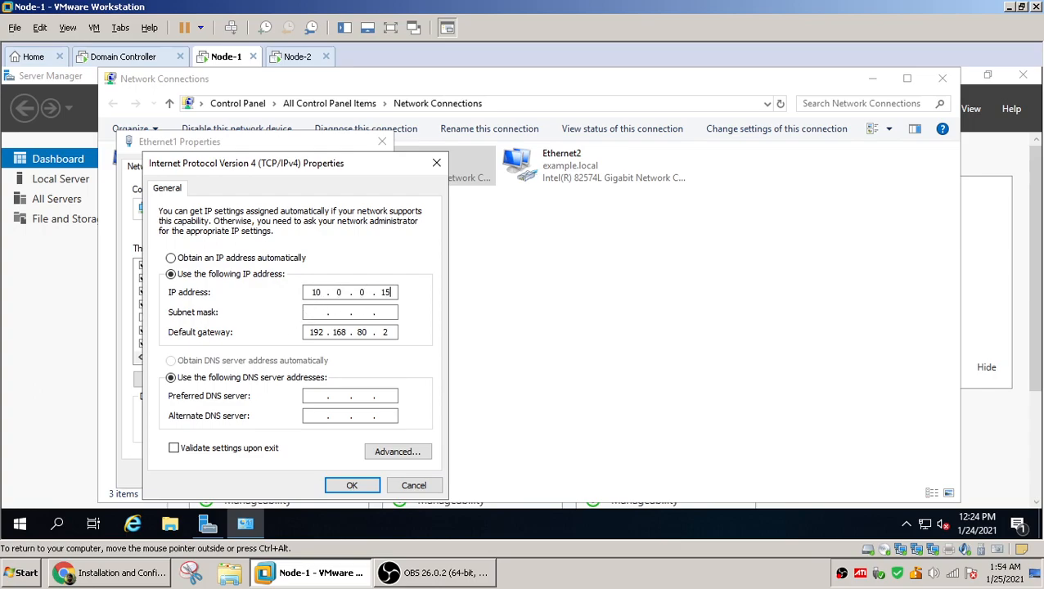
pyautogui.click(313, 315)
pyautogui.press('BackSpace')
pyautogui.press('BackSpace')
pyautogui.press('BackSpace')
pyautogui.press('BackSpace')
pyautogui.press('BackSpace')
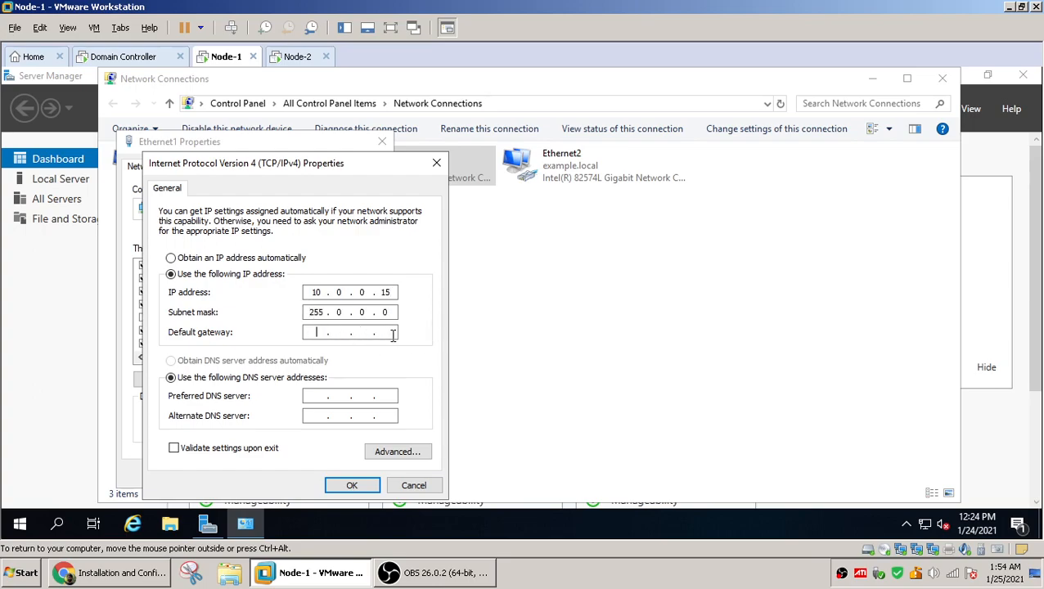
pyautogui.click(352, 485)
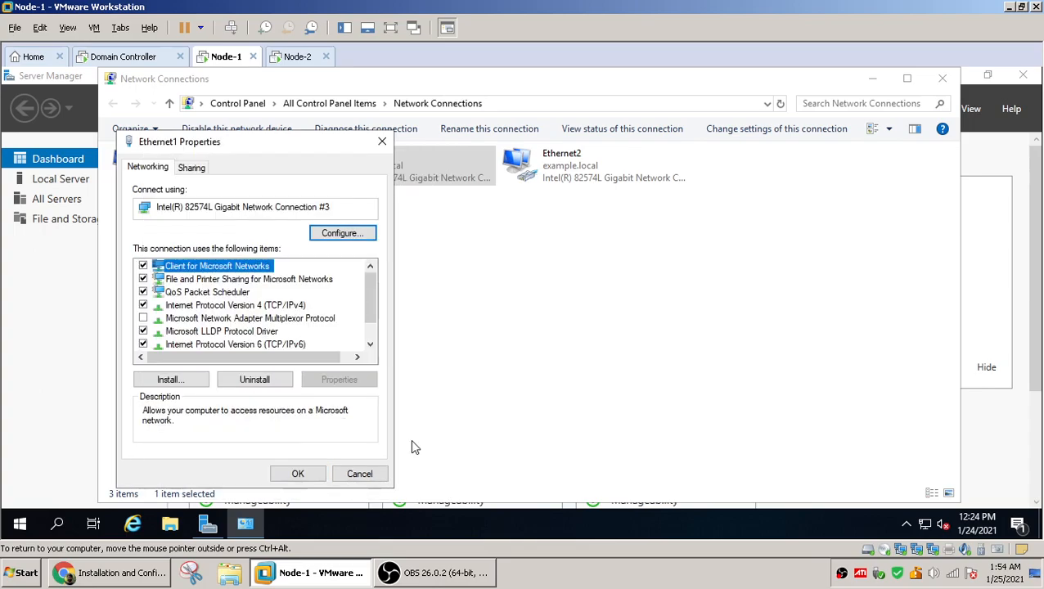
# Switch to Node-2 and open Network Connections with ncpa.cpl from the Run dialog
pyautogui.click(316, 479)
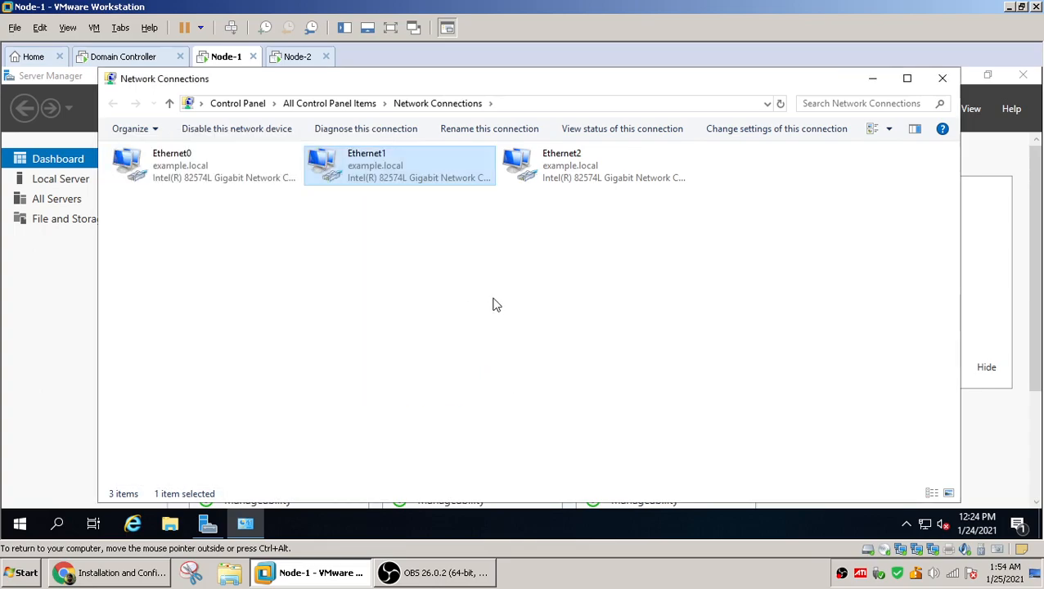
pyautogui.click(303, 59)
pyautogui.rightClick(20, 523)
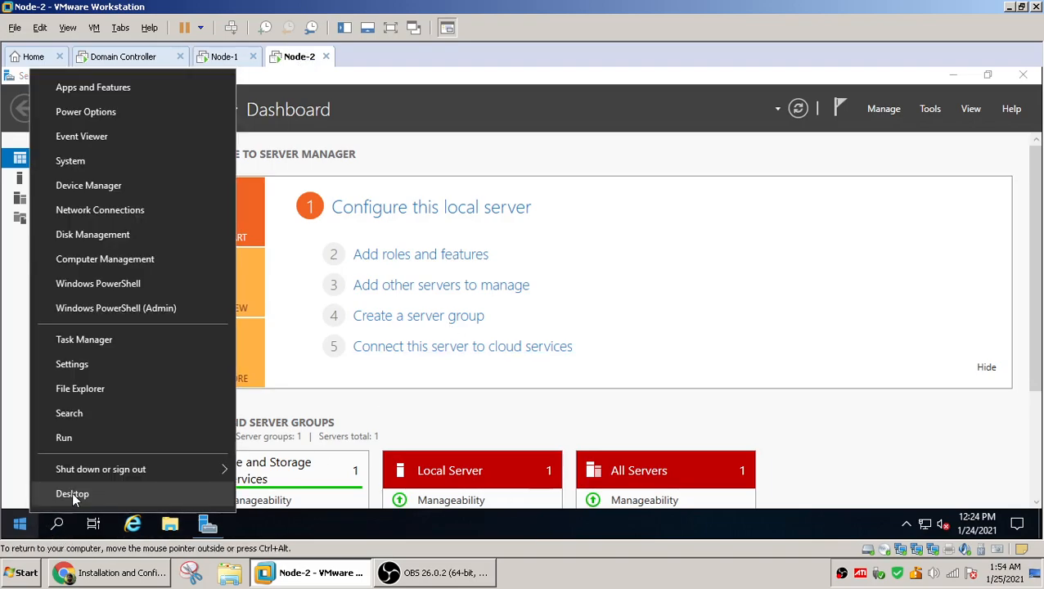
pyautogui.click(100, 444)
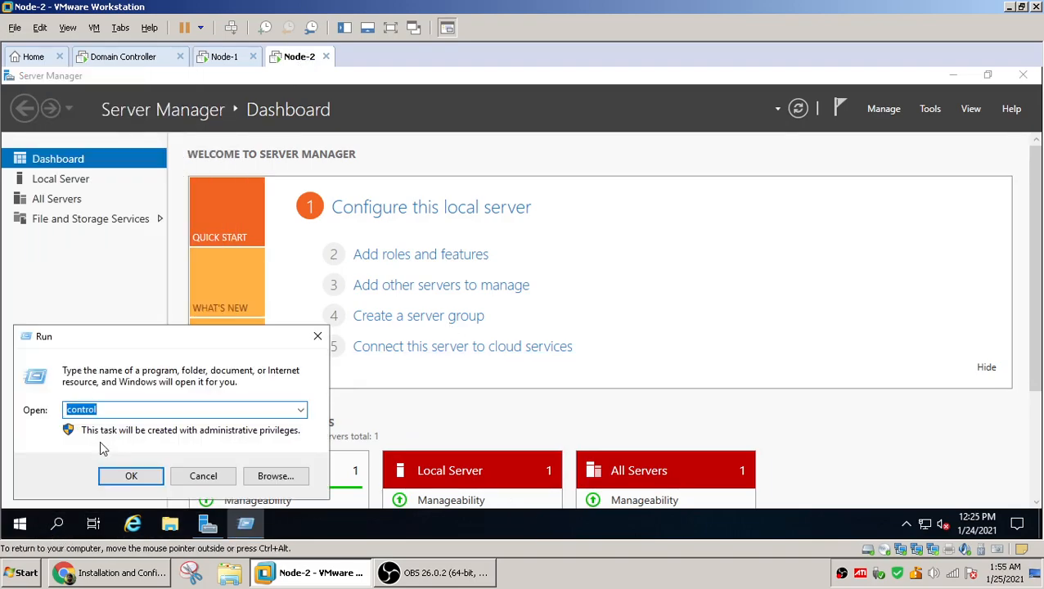
pyautogui.write('ncpa.cpl')
pyautogui.press('Return')
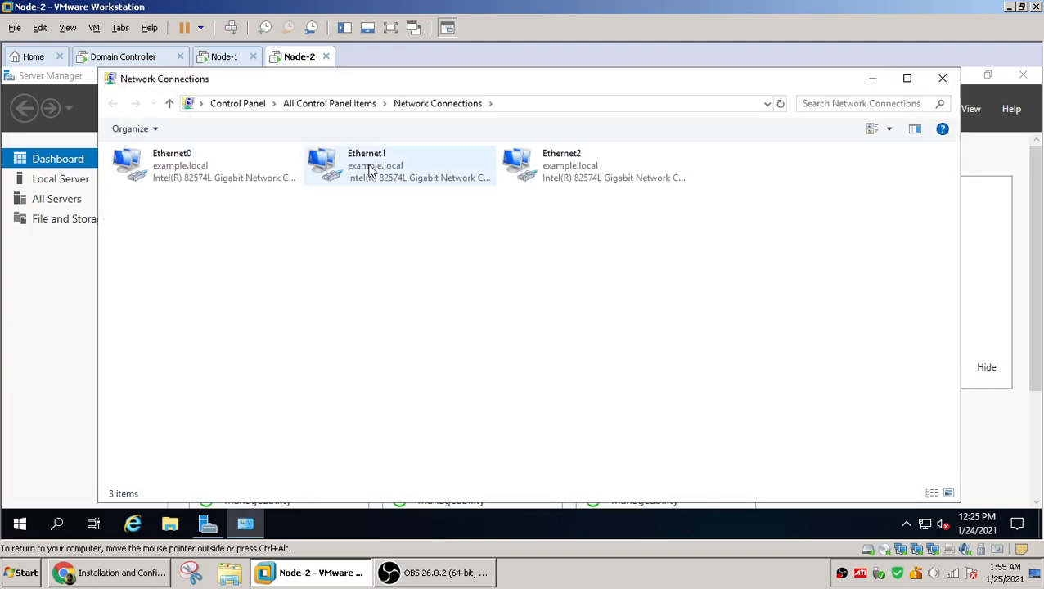
# Set Node-2's Ethernet1 to a static IPv4 address 10.0.0.20 with subnet mask 255.0.0.0
pyautogui.click(372, 171)
pyautogui.rightClick(373, 172)
pyautogui.click(431, 312)
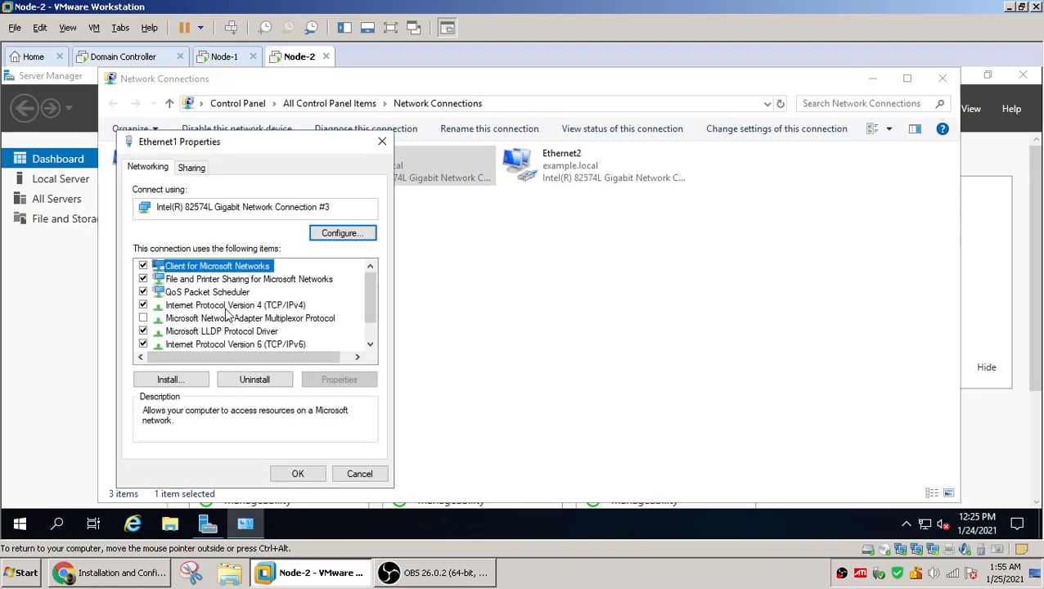
pyautogui.doubleClick(229, 306)
pyautogui.click(171, 275)
pyautogui.click(306, 291)
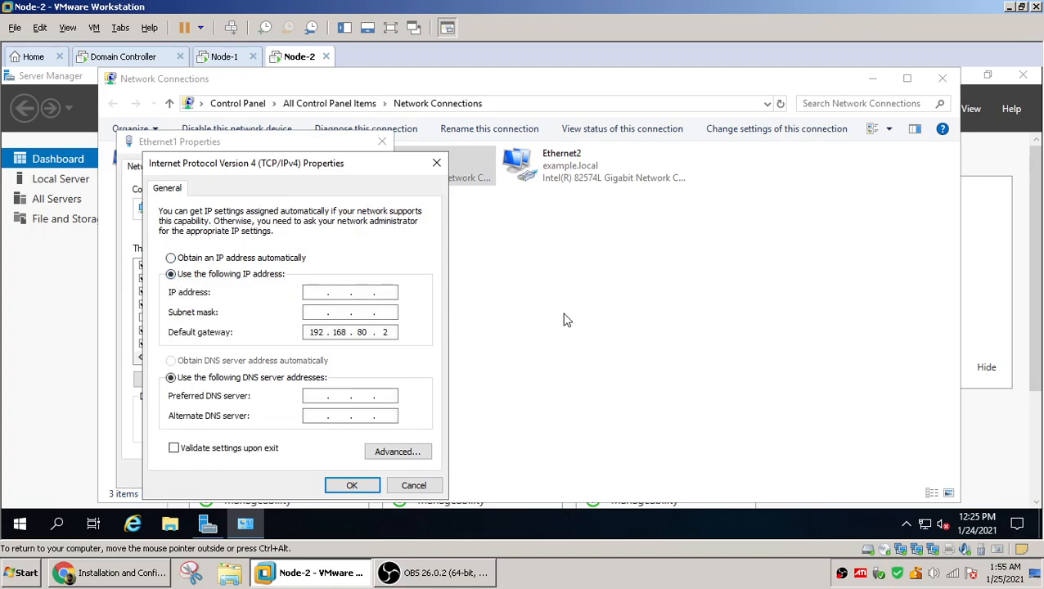
pyautogui.hotkey('shift', 'Tab')
pyautogui.press('Tab')
pyautogui.press('Tab')
pyautogui.press('Tab')
pyautogui.press('End')
pyautogui.hotkey('shift', 'Tab')
pyautogui.hotkey('shift', 'Tab')
pyautogui.press('Tab')
pyautogui.write('10.0.0')
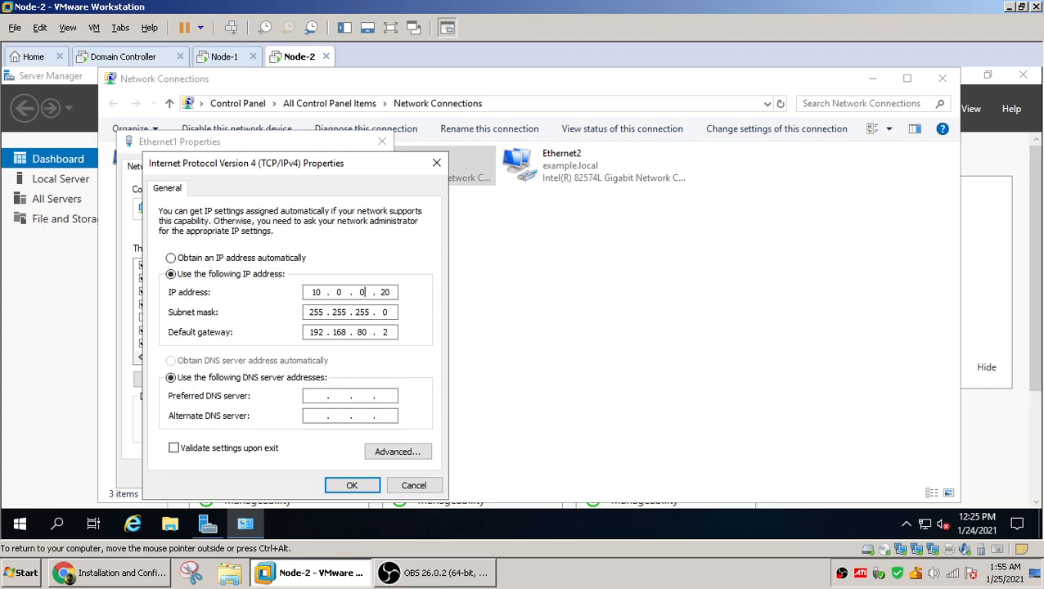
pyautogui.press('Tab')
pyautogui.press('End')
pyautogui.press('BackSpace')
pyautogui.press('BackSpace')
pyautogui.press('BackSpace')
pyautogui.press('BackSpace')
pyautogui.press('BackSpace')
pyautogui.press('BackSpace')
pyautogui.press('BackSpace')
pyautogui.press('BackSpace')
pyautogui.press('BackSpace')
# Decline the multiple-gateway configuration, clear Ethernet1's default gateway, and save the IPv4 settings
pyautogui.click(345, 486)
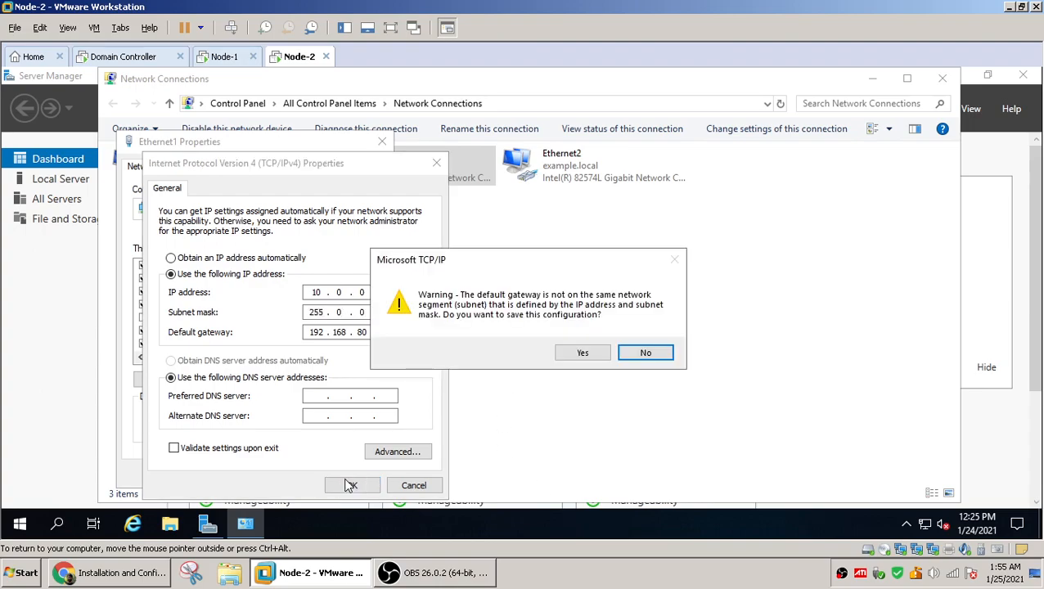
pyautogui.click(585, 356)
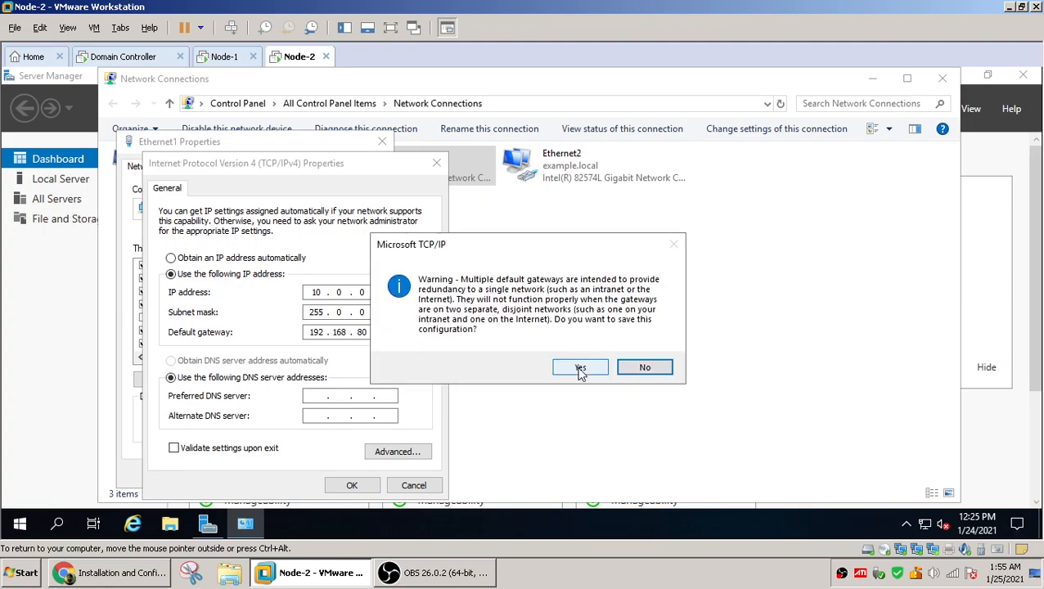
pyautogui.click(651, 370)
pyautogui.click(395, 332)
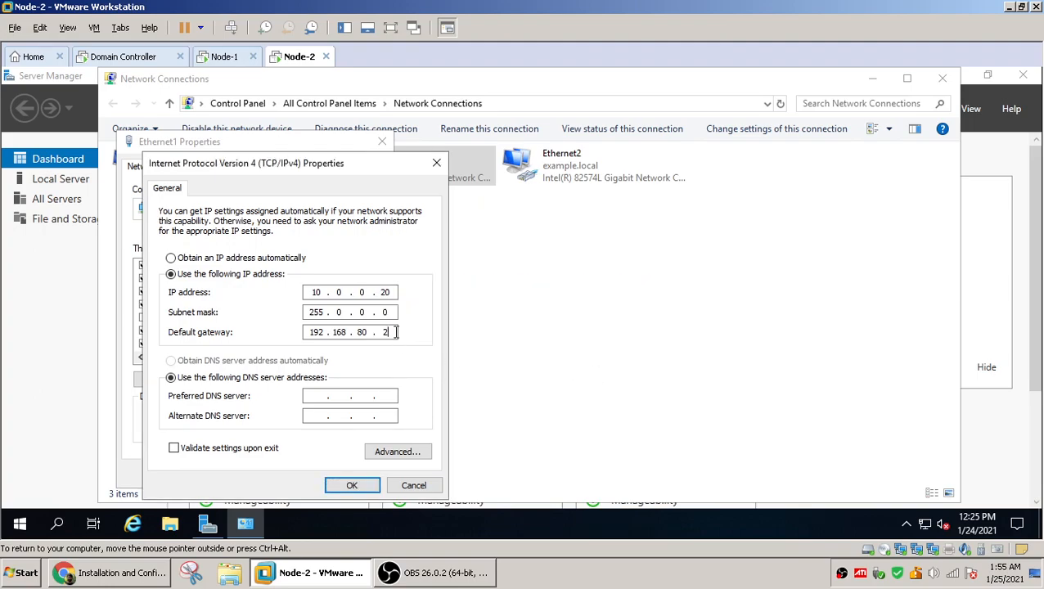
pyautogui.press('BackSpace')
pyautogui.press('BackSpace')
pyautogui.press('BackSpace')
pyautogui.press('BackSpace')
pyautogui.press('BackSpace')
pyautogui.press('BackSpace')
pyautogui.press('BackSpace')
pyautogui.press('BackSpace')
pyautogui.click(352, 486)
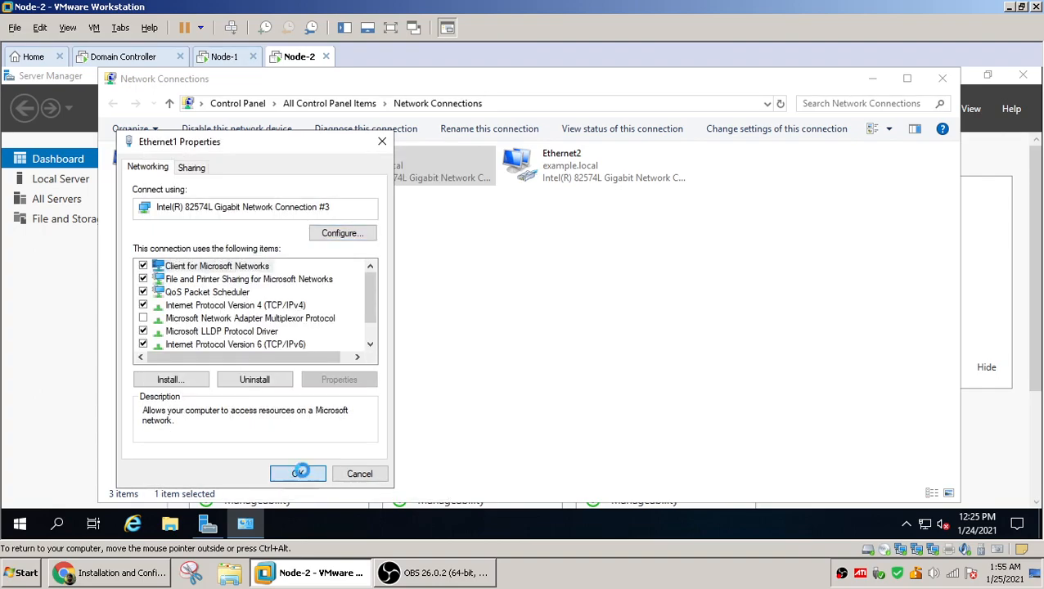
pyautogui.click(296, 474)
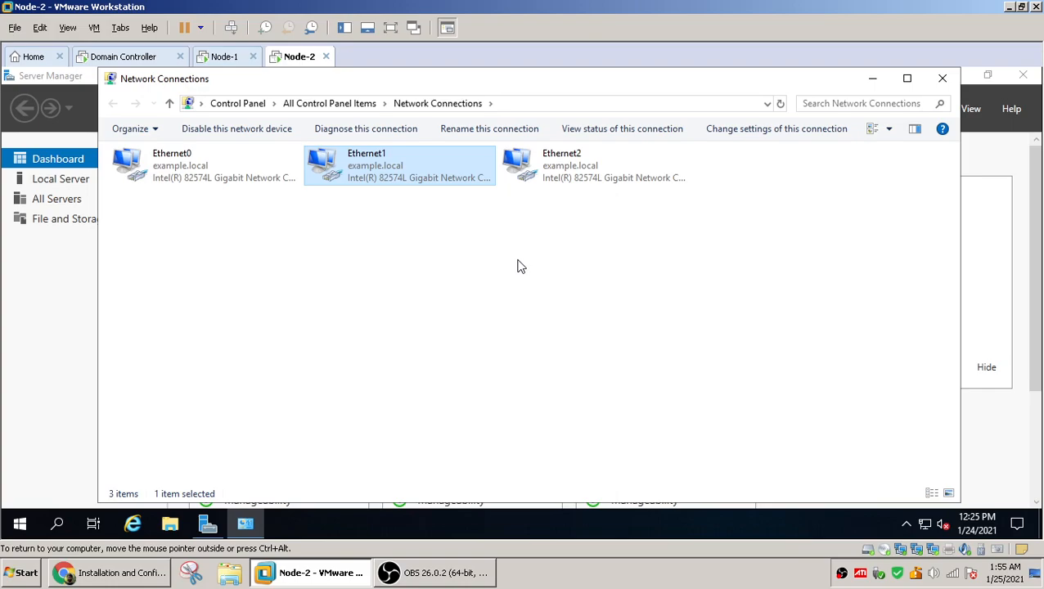
# Switch to the domain controller and ping 10.0.0.10 from the command prompt
pyautogui.click(139, 59)
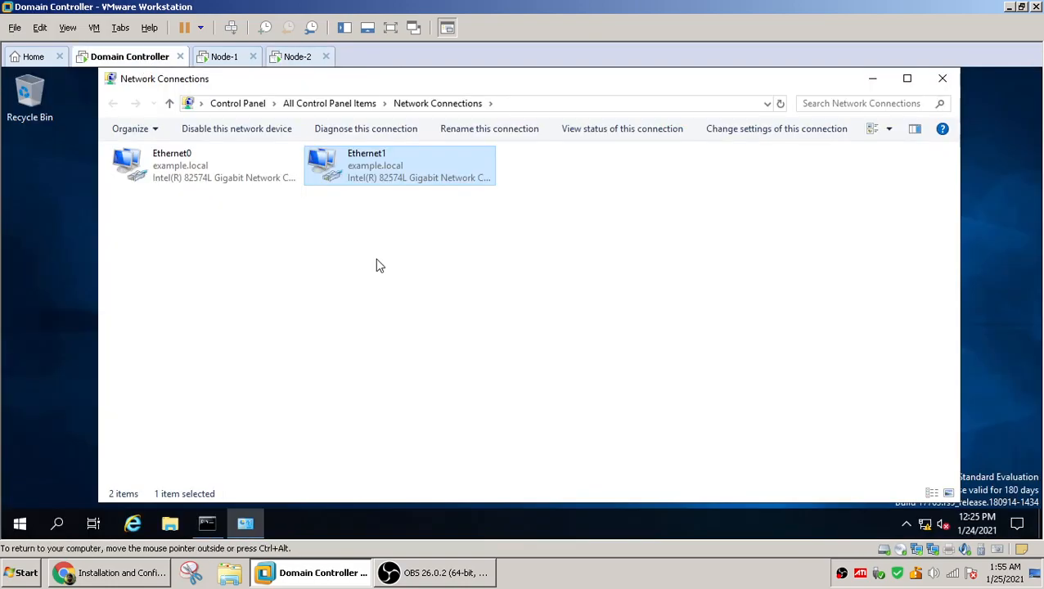
pyautogui.click(207, 521)
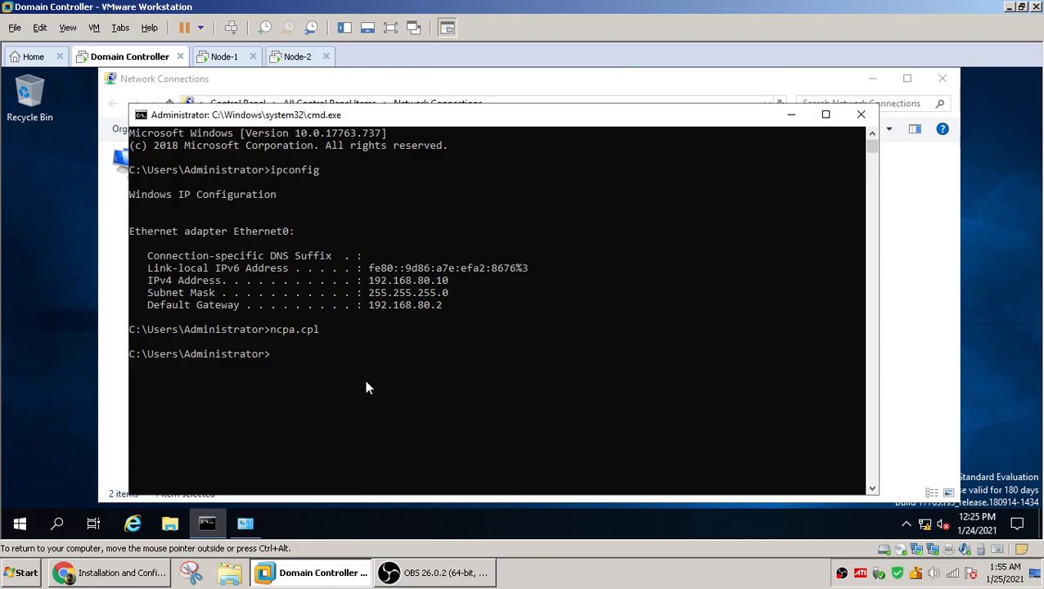
pyautogui.write('ping 10.0.0.10')
pyautogui.press('Return')
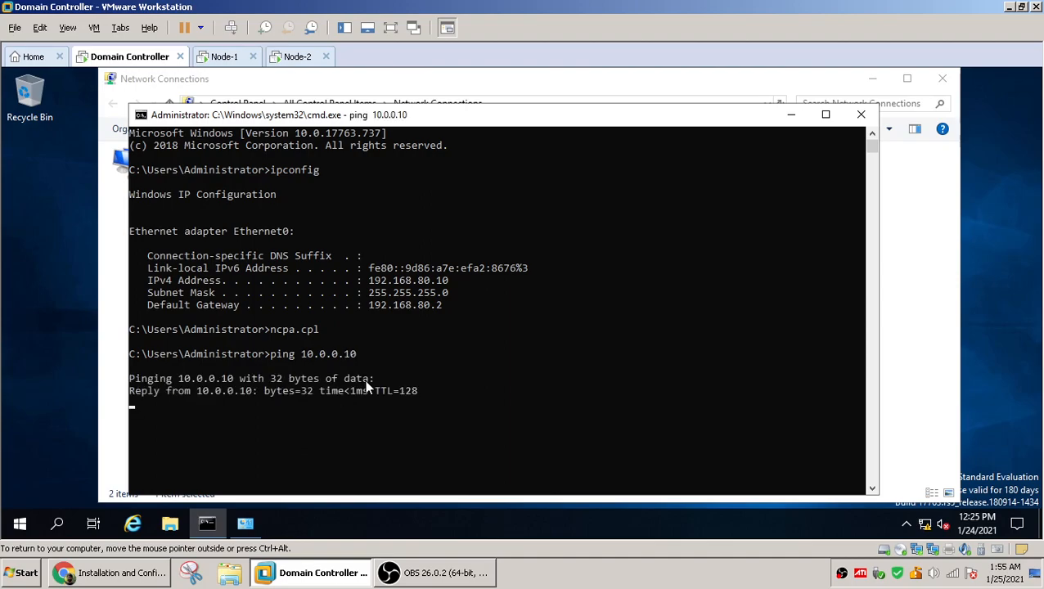
# Stop the ping and ping Node-1 at 10.0.0.15
pyautogui.hotkey('ctrl', 'c')
pyautogui.press('Up')
pyautogui.press('BackSpace')
pyautogui.write('5')
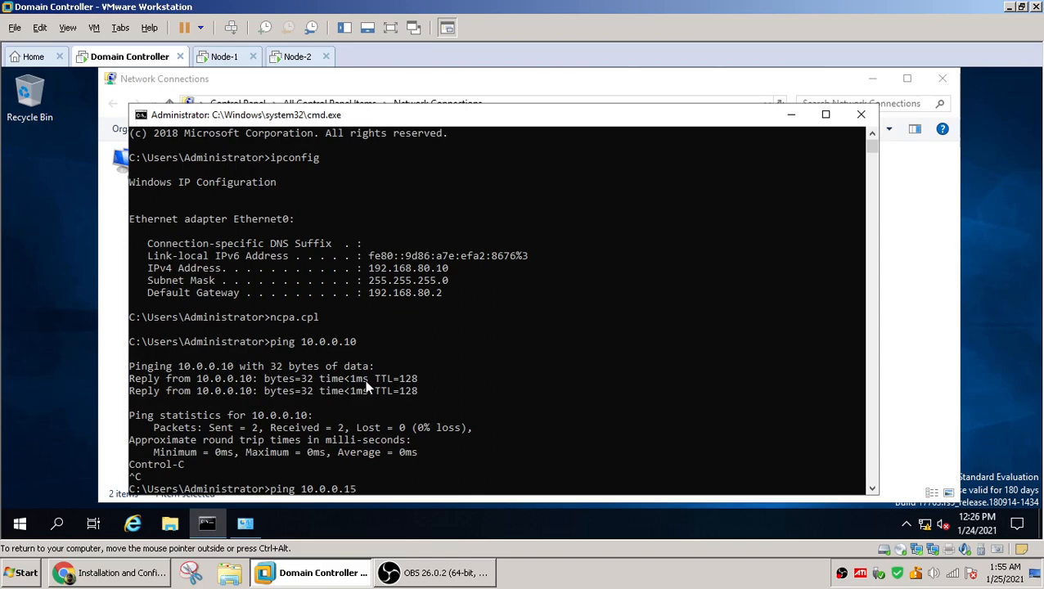
pyautogui.press('Return')
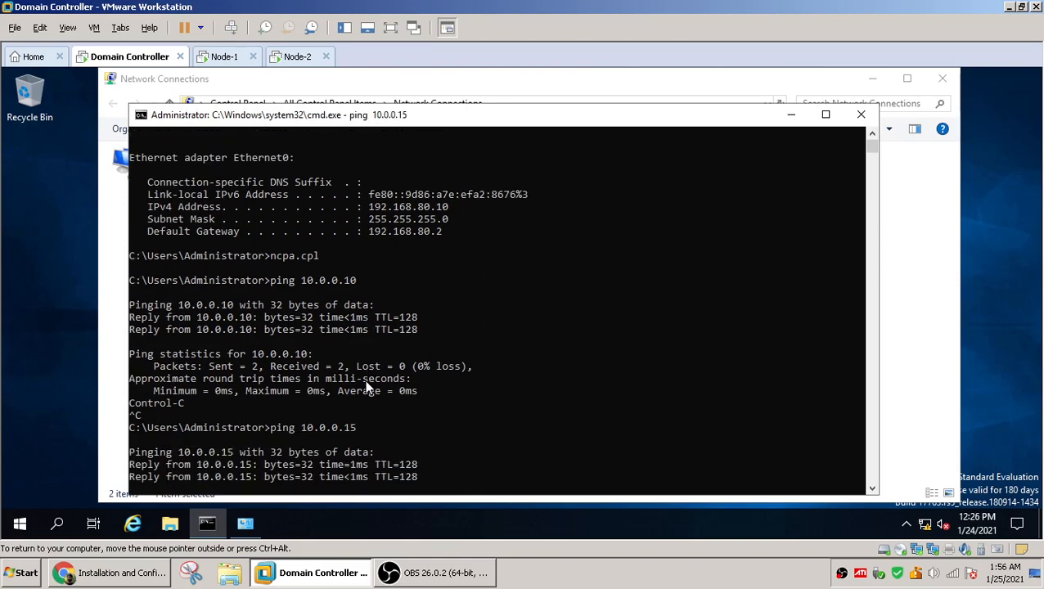
# Stop the ping, ping Node-2 at 10.0.0.20, and stop it again
pyautogui.hotkey('ctrl', 'c')
pyautogui.press('Up')
pyautogui.press('BackSpace')
pyautogui.press('BackSpace')
pyautogui.write('20')
pyautogui.press('Return')
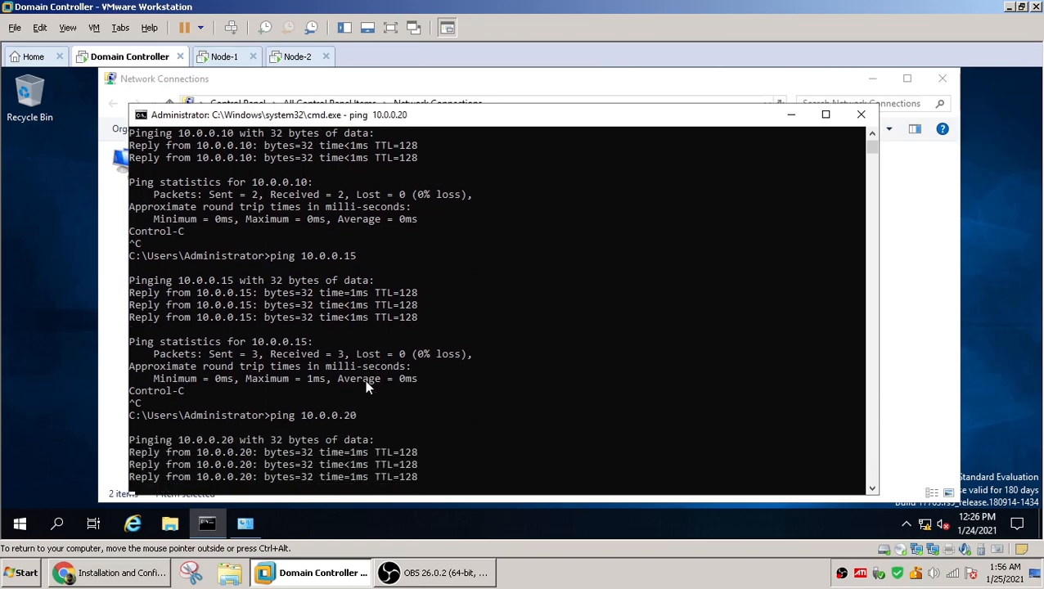
pyautogui.hotkey('ctrl', 'c')
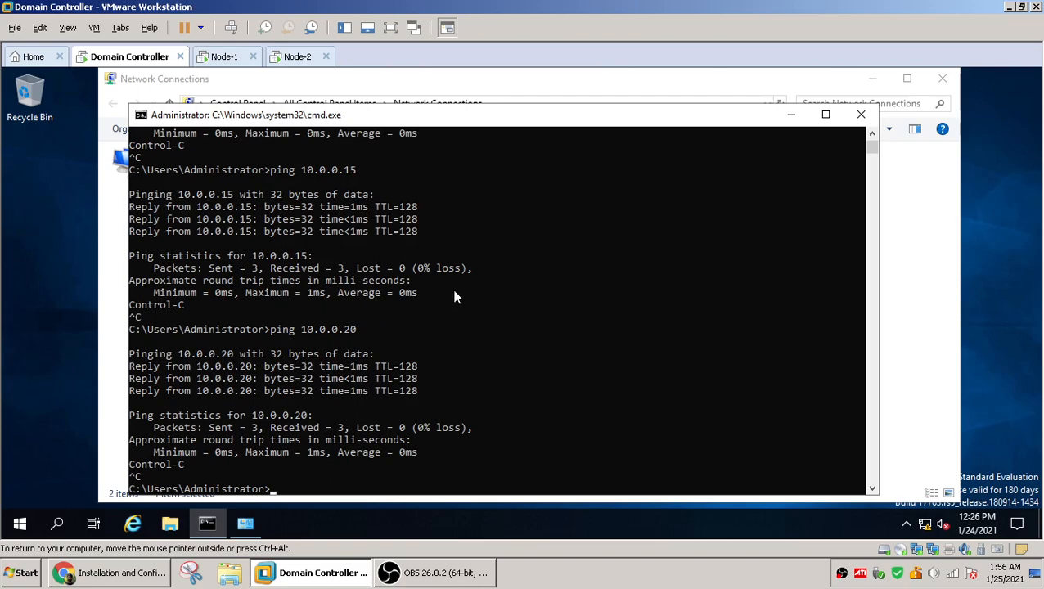
# Close the command prompt and Network Connections, and open Server Manager on the domain controller
pyautogui.click(861, 114)
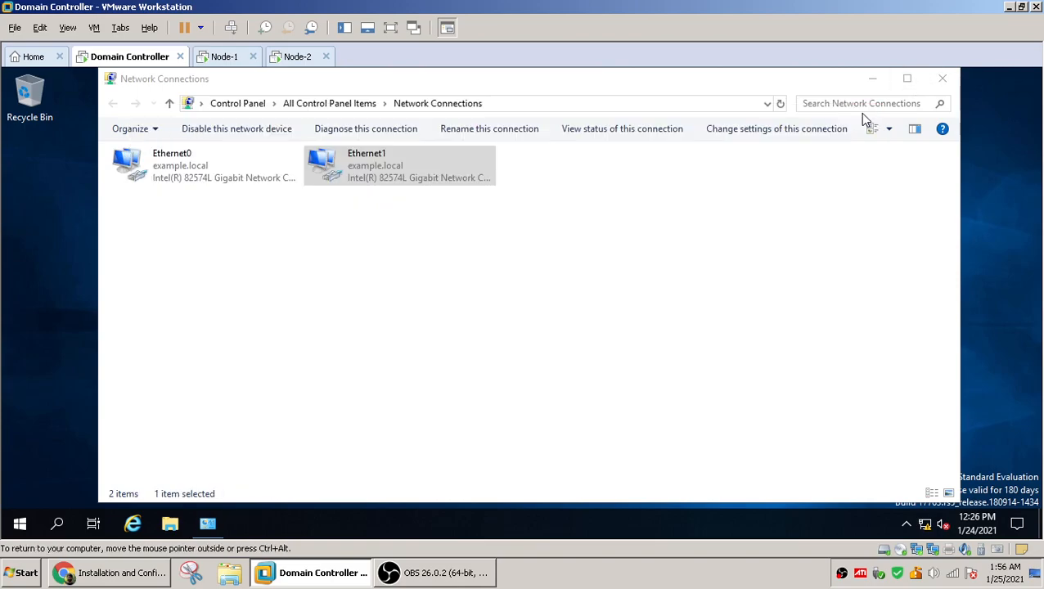
pyautogui.click(942, 78)
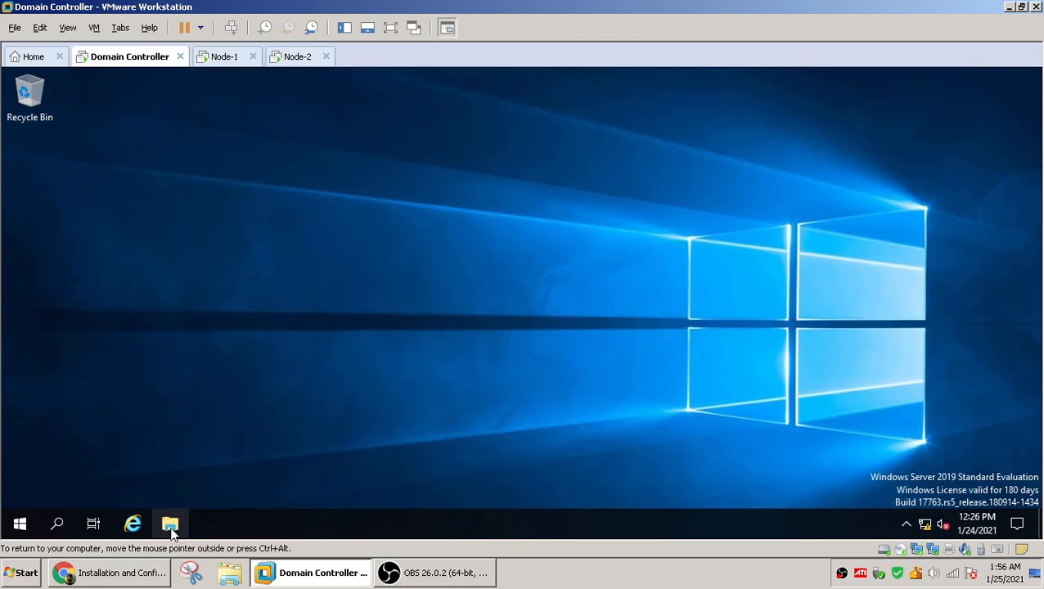
pyautogui.click(21, 525)
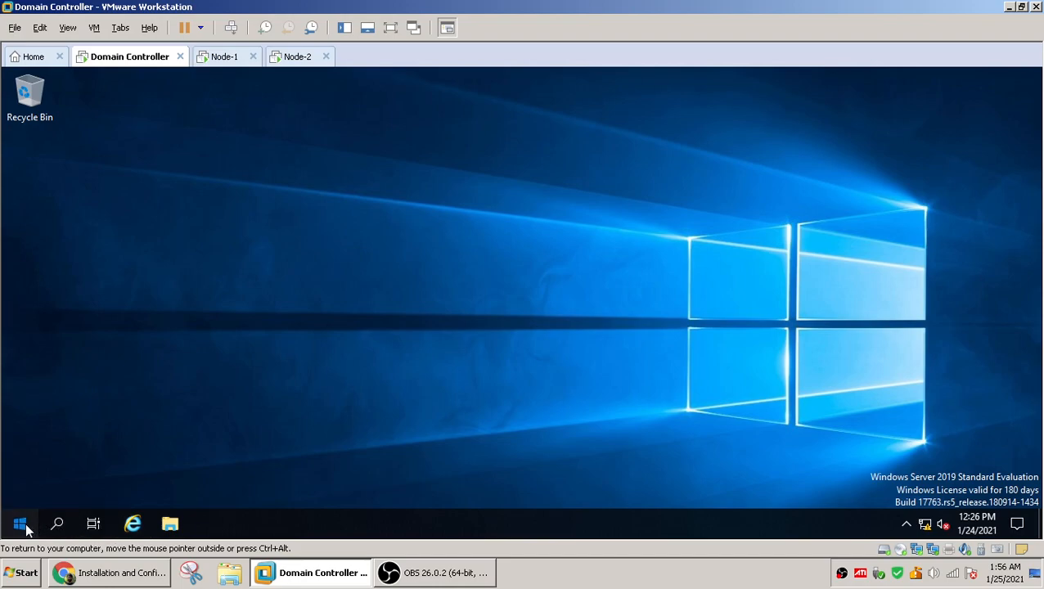
pyautogui.write('server')
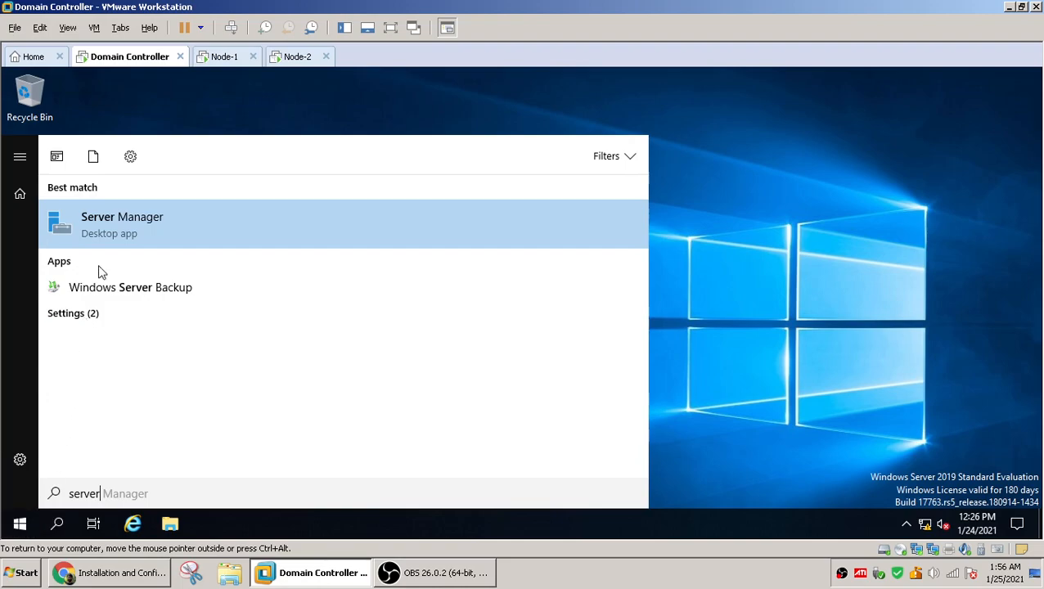
pyautogui.click(114, 219)
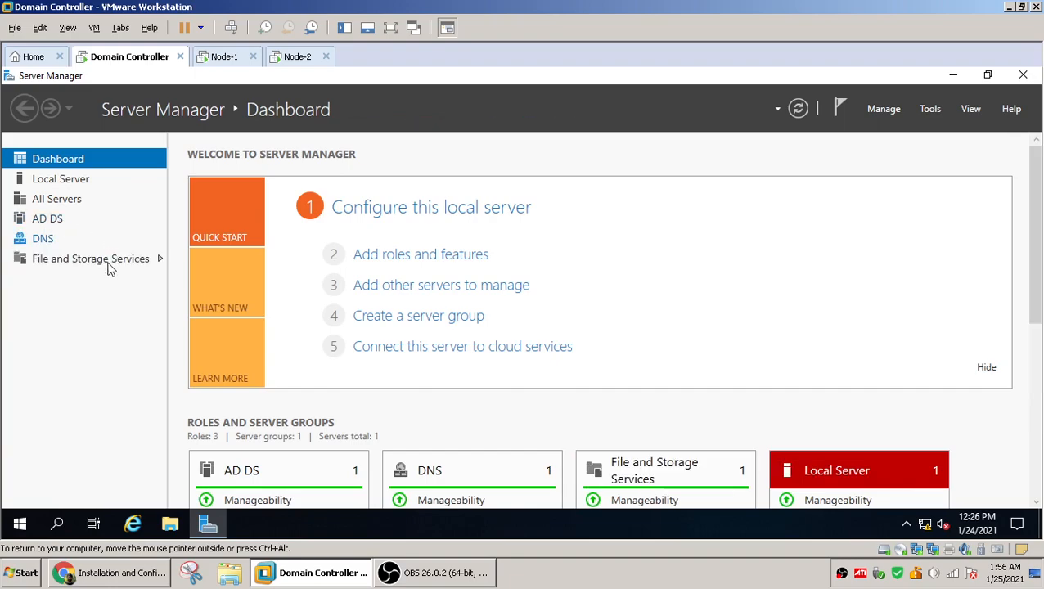
# Browse the File and Storage Services pages: Servers, iSCSI, Volumes, Disks, Storage Pools and Shares
pyautogui.click(50, 261)
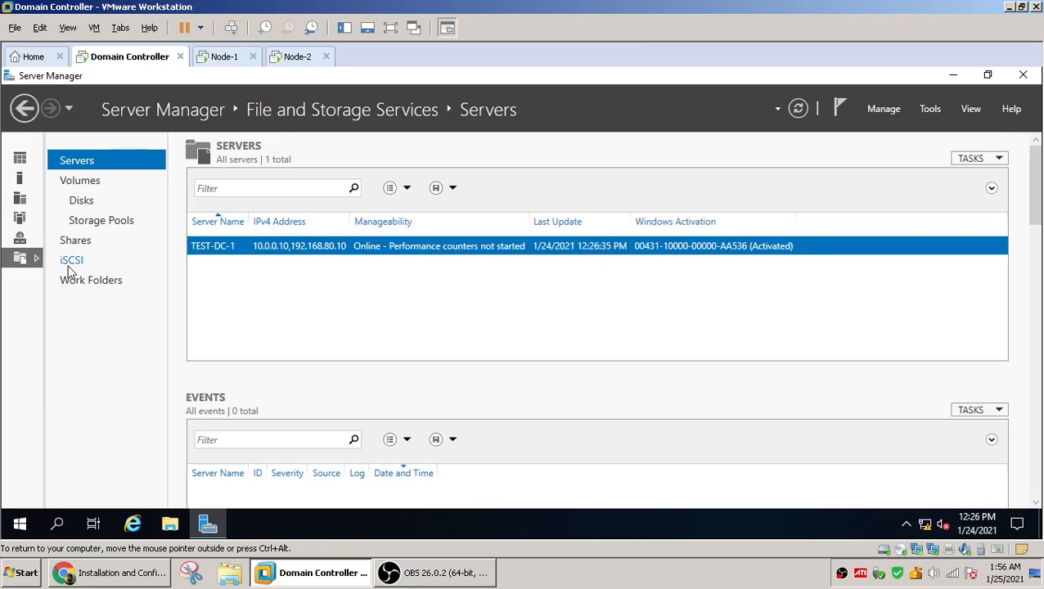
pyautogui.click(71, 270)
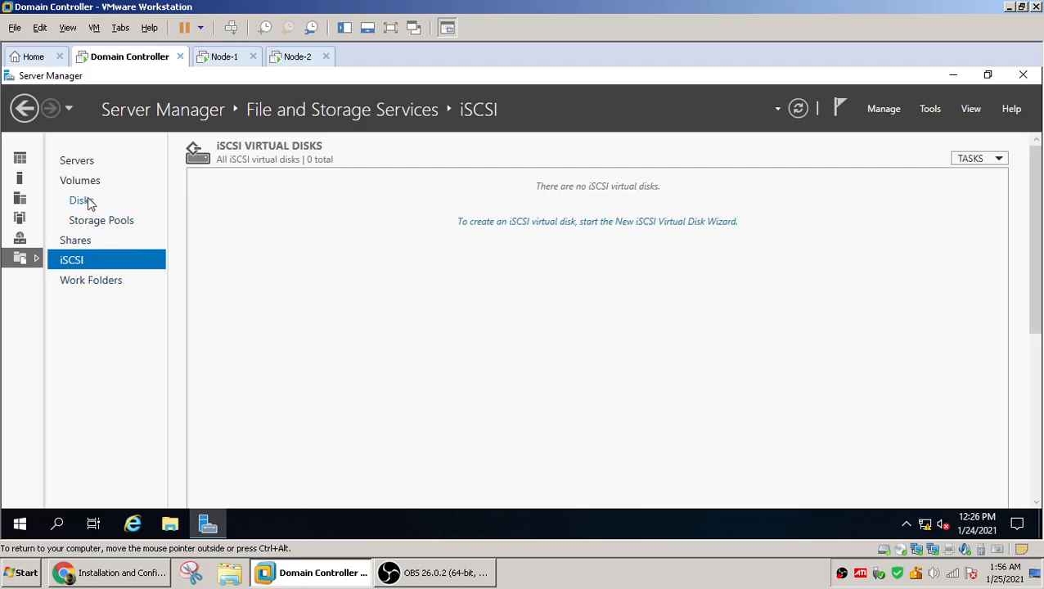
pyautogui.click(25, 109)
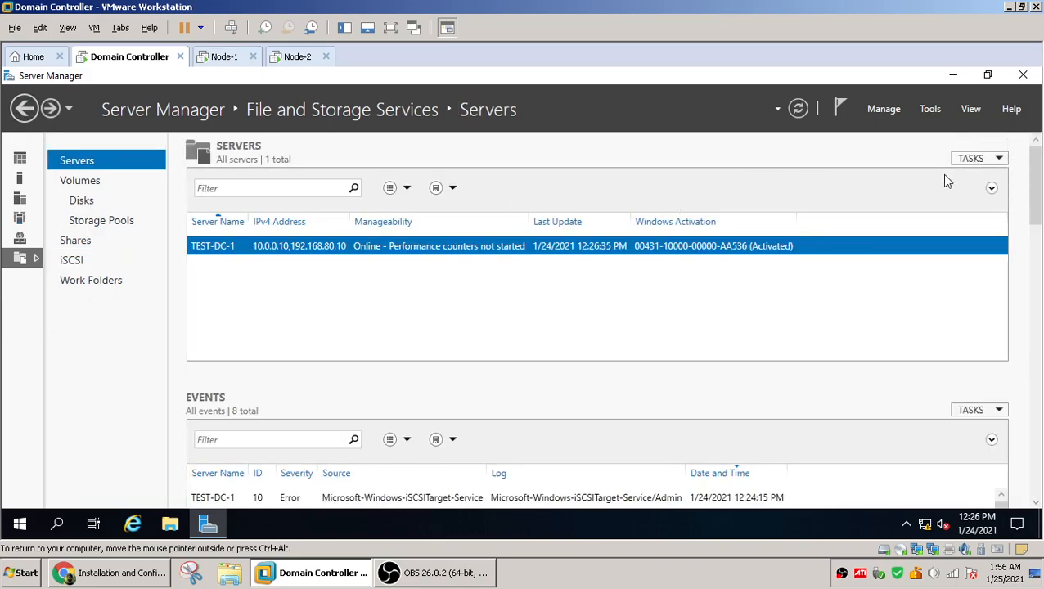
pyautogui.click(82, 181)
pyautogui.click(92, 202)
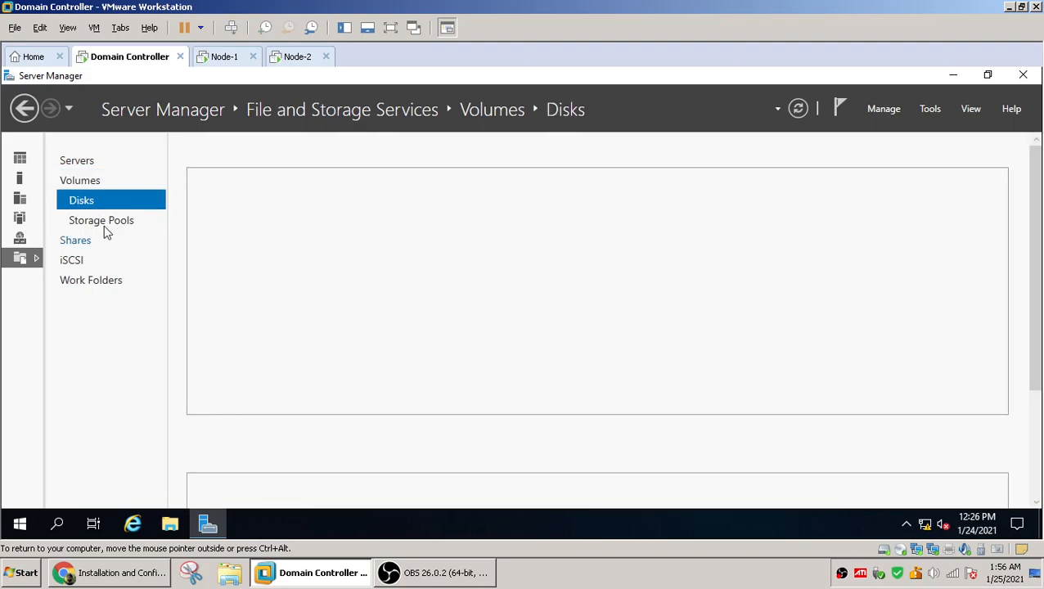
pyautogui.click(102, 229)
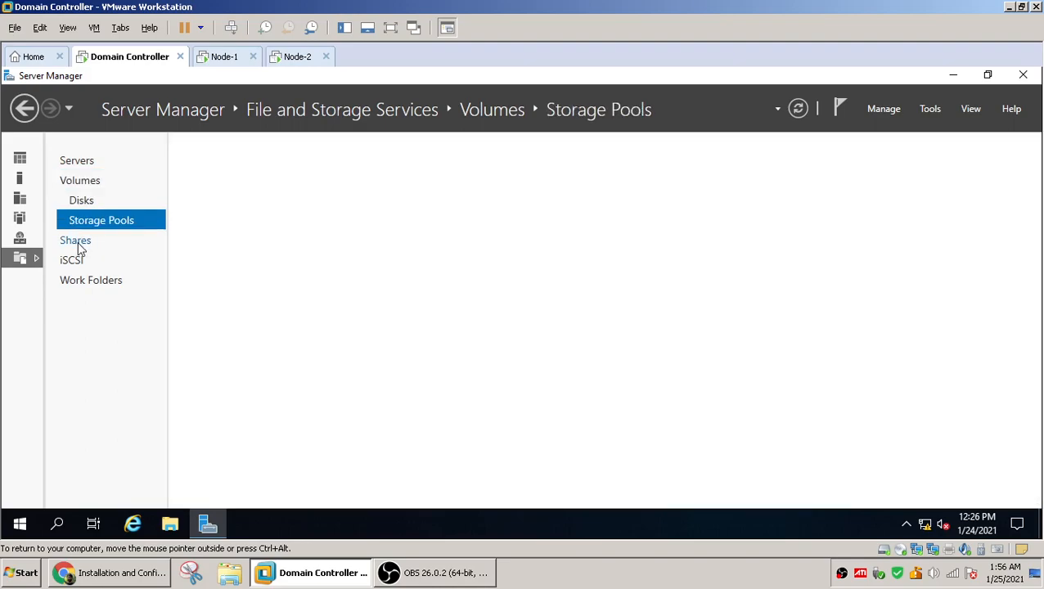
pyautogui.click(73, 262)
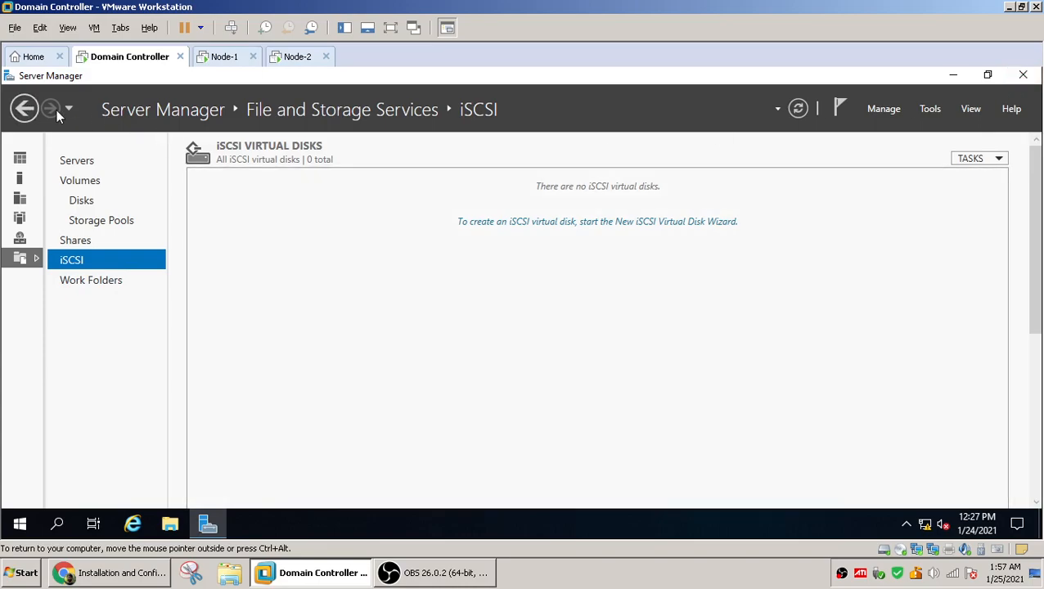
pyautogui.click(24, 111)
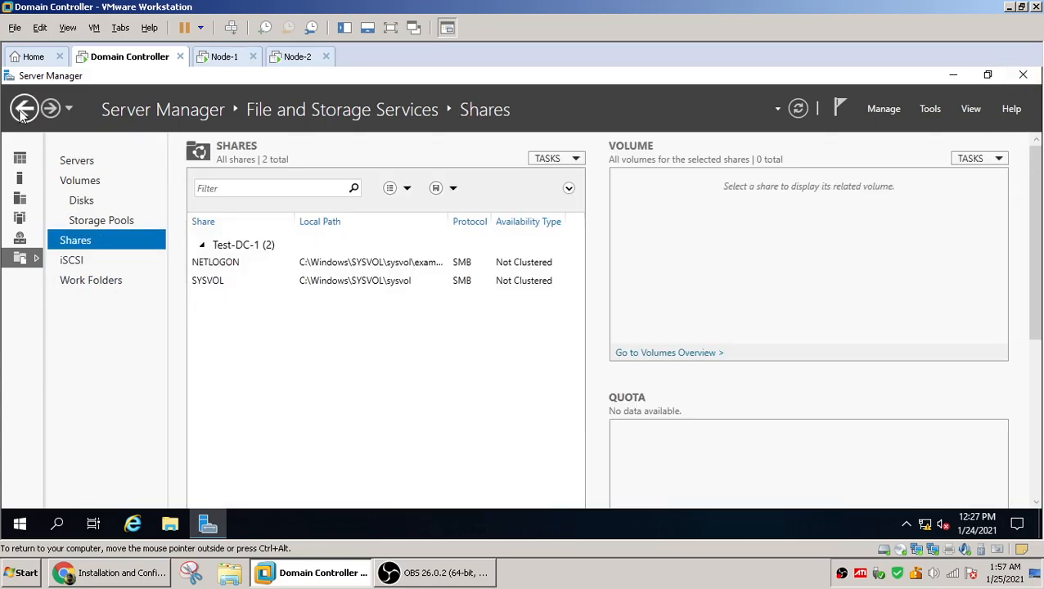
pyautogui.click(24, 111)
pyautogui.click(24, 110)
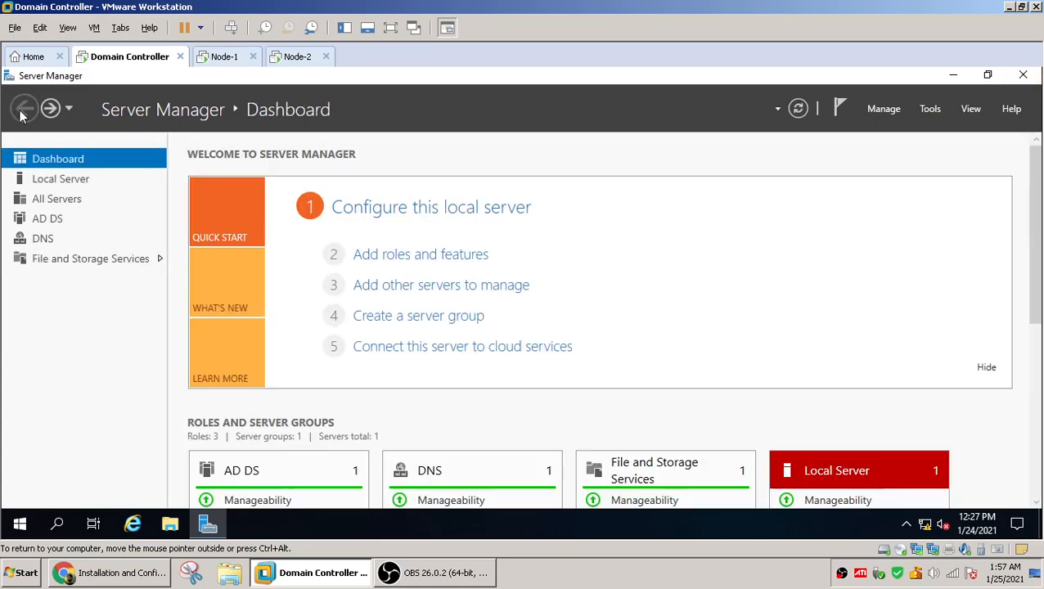
# Start the New iSCSI Virtual Disk wizard from the iSCSI page and keep the storage location on volume C: of Test-DC-1
pyautogui.click(54, 263)
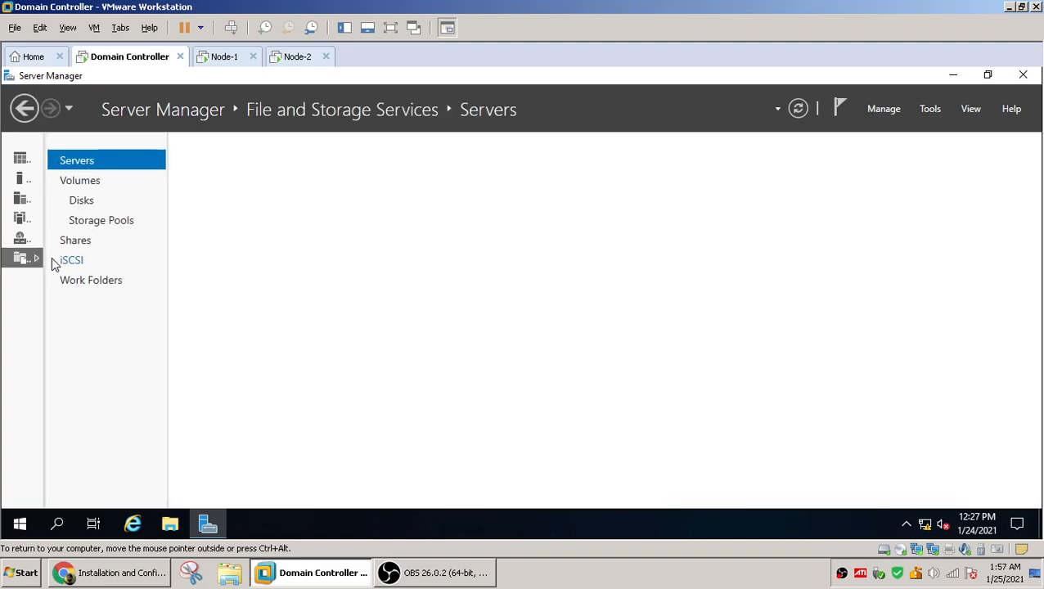
pyautogui.click(66, 266)
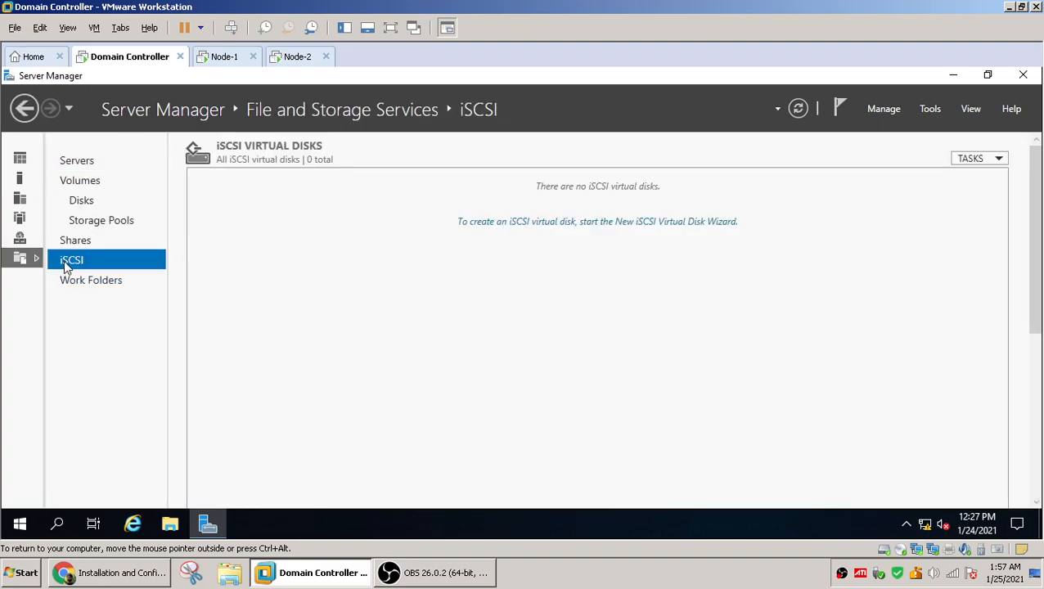
pyautogui.click(967, 159)
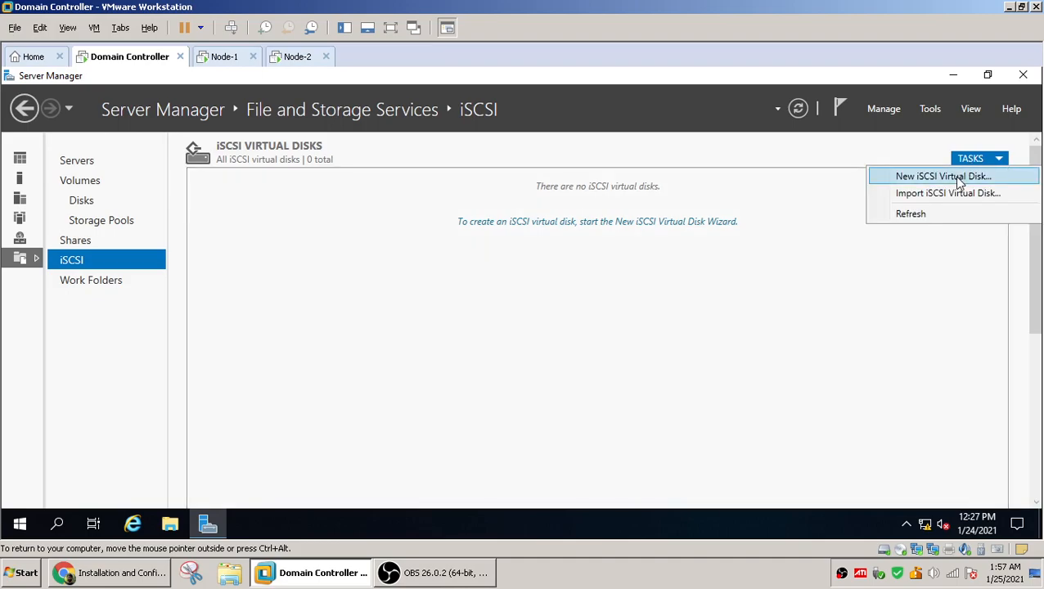
pyautogui.click(960, 179)
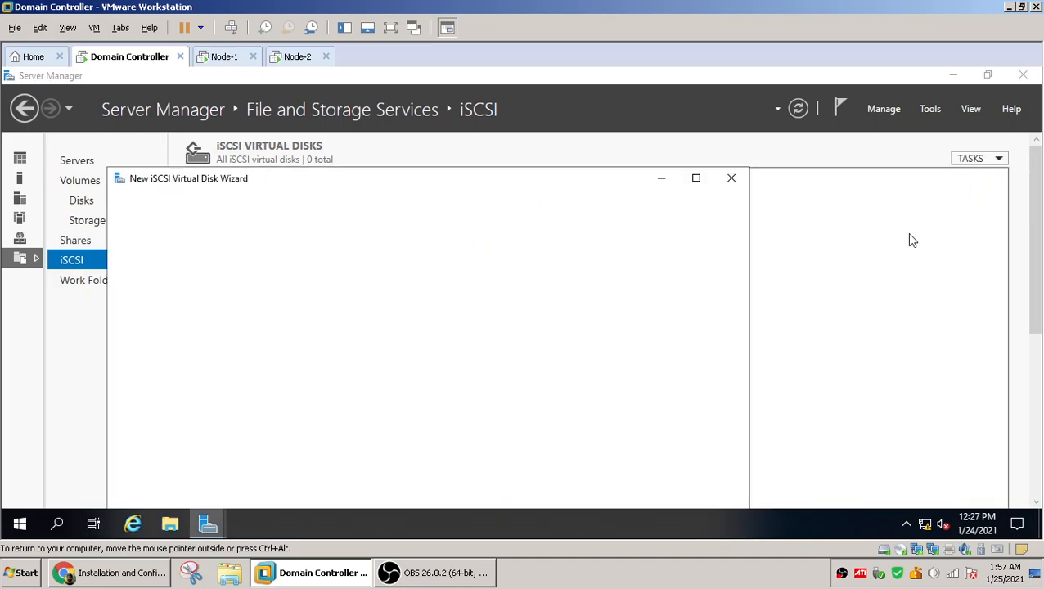
pyautogui.moveTo(1038, 220); pyautogui.dragTo(1037, 187)
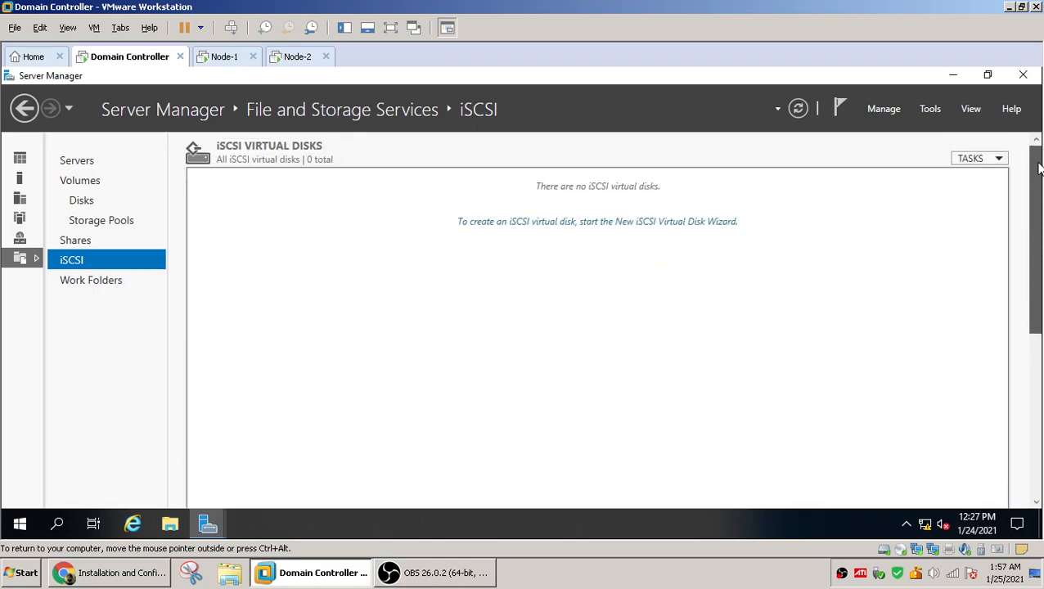
pyautogui.click(970, 161)
pyautogui.click(950, 179)
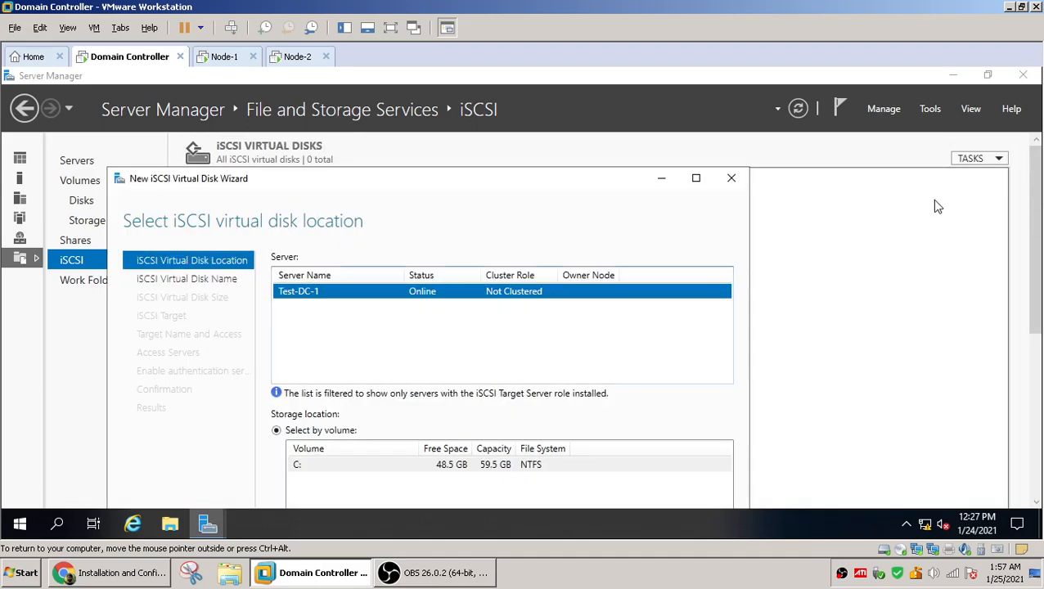
pyautogui.click(696, 178)
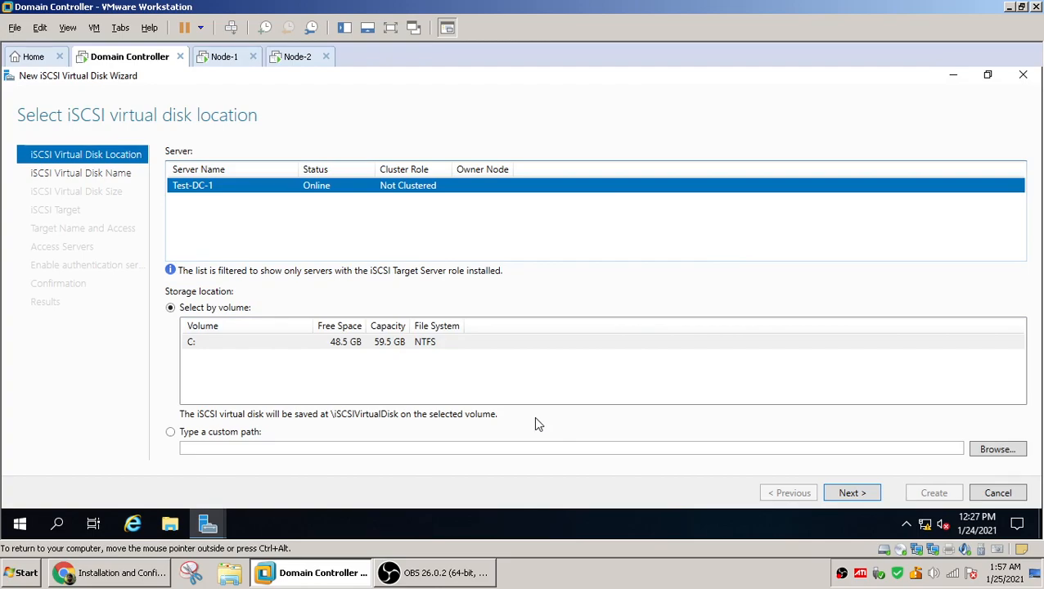
pyautogui.click(852, 494)
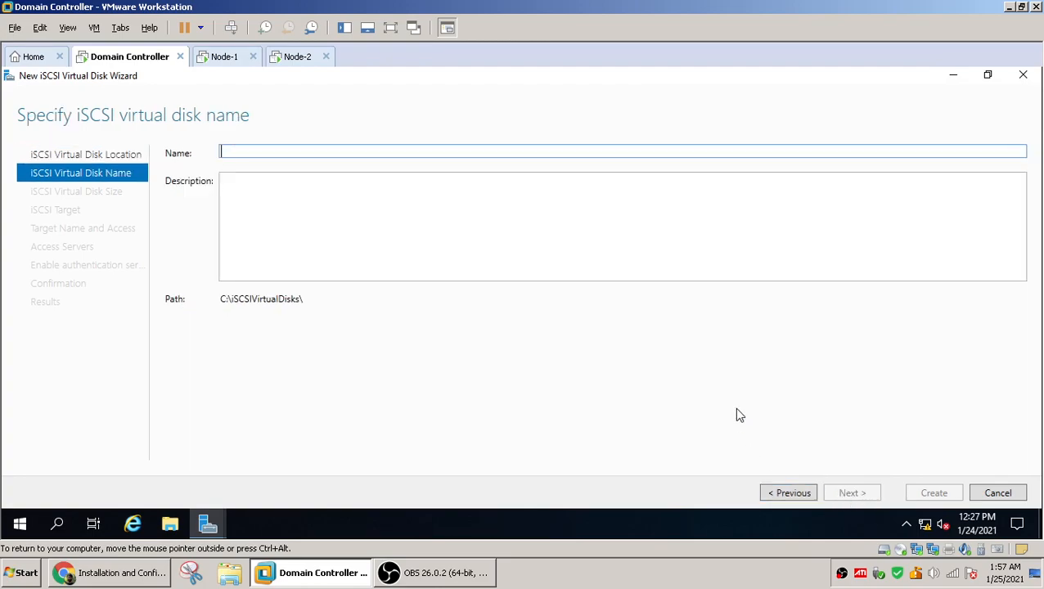
# Name the iSCSI virtual disk Quorum.vhd and continue
pyautogui.click(312, 146)
pyautogui.write('Quoru')
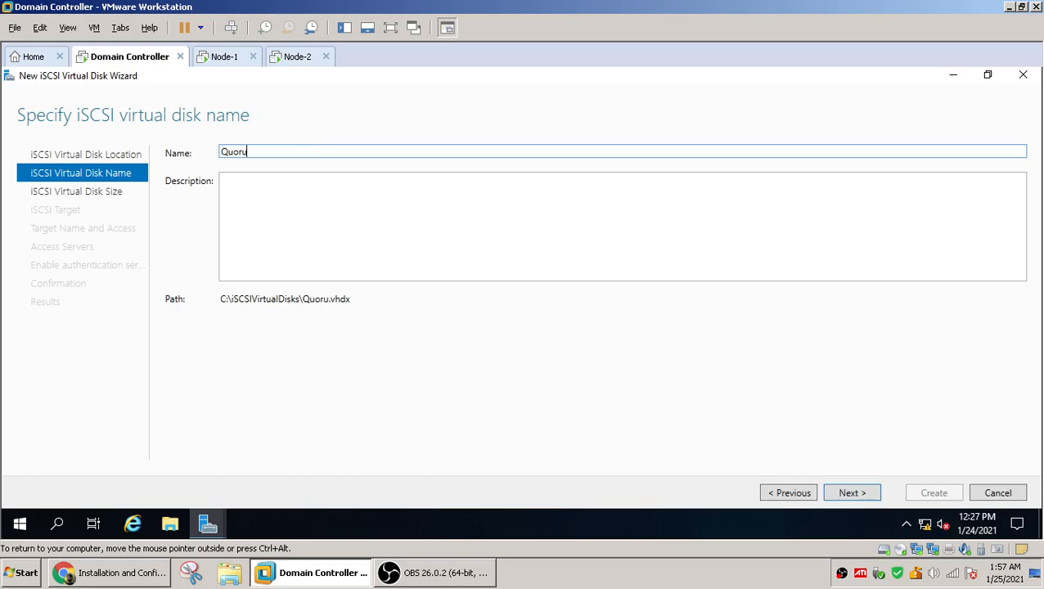
pyautogui.write('m.vhd')
pyautogui.moveTo(289, 151); pyautogui.dragTo(198, 156)
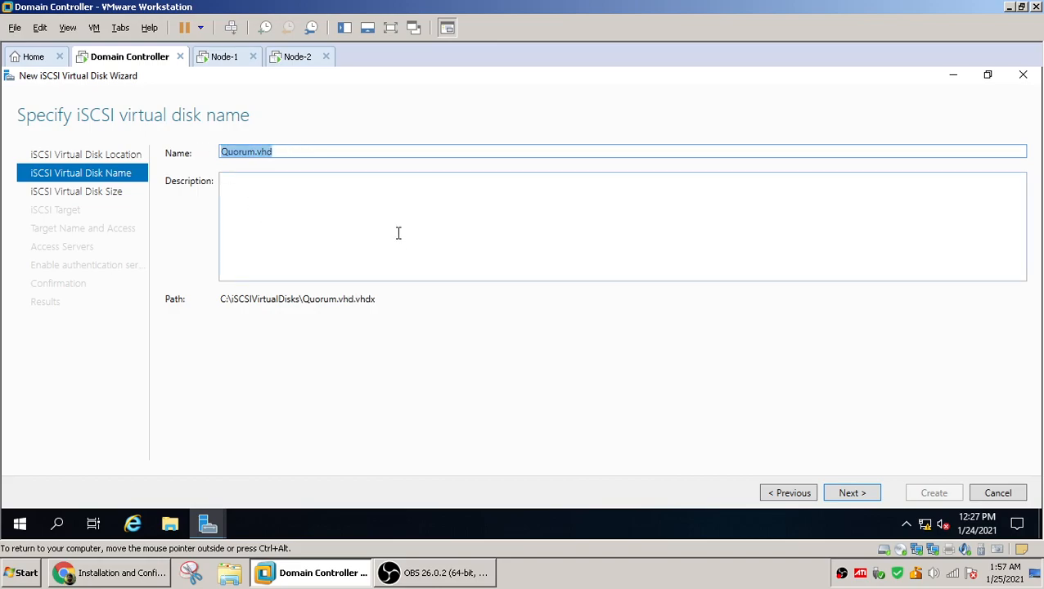
pyautogui.click(861, 499)
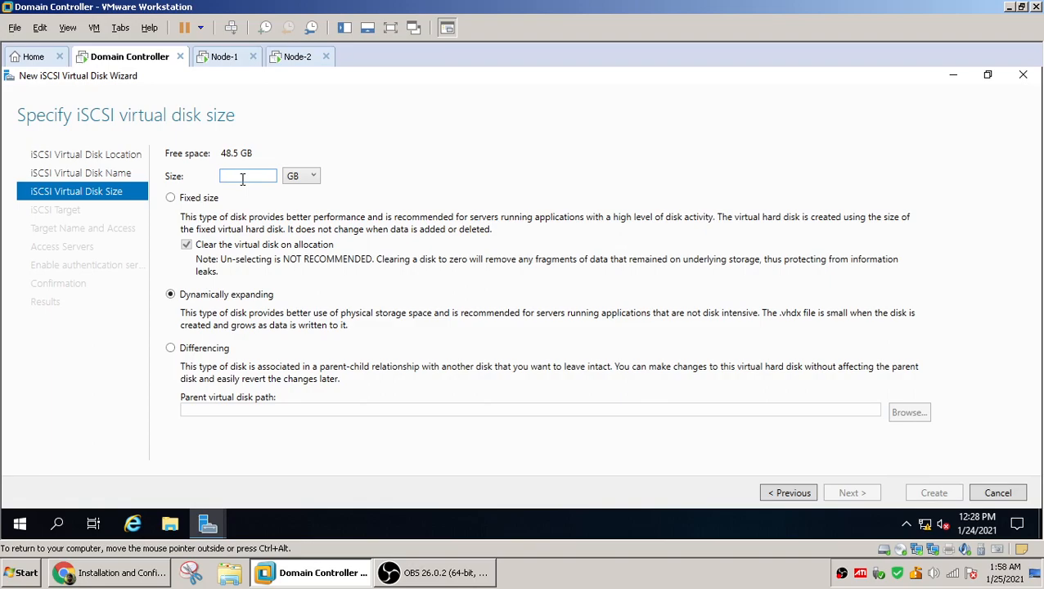
# Set the virtual disk size to 1 GB and create a new iSCSI target named node-1
pyautogui.write('1')
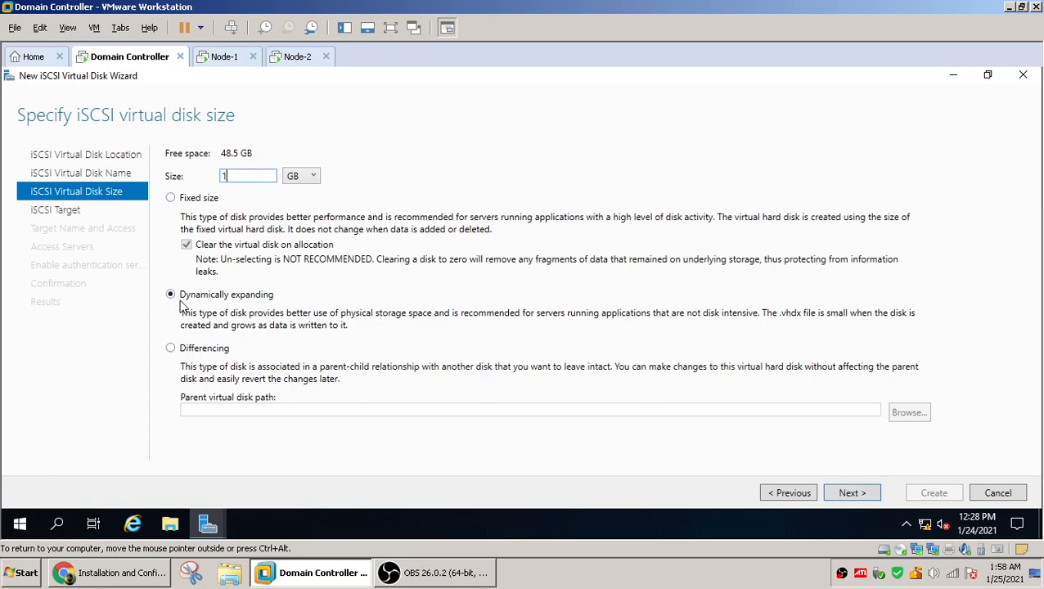
pyautogui.click(850, 495)
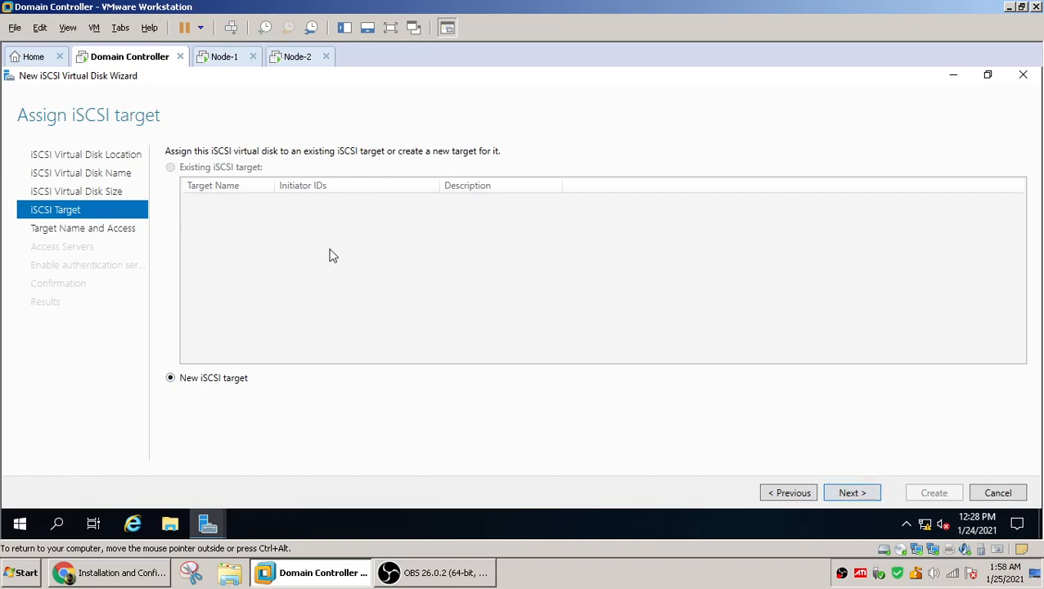
pyautogui.click(852, 492)
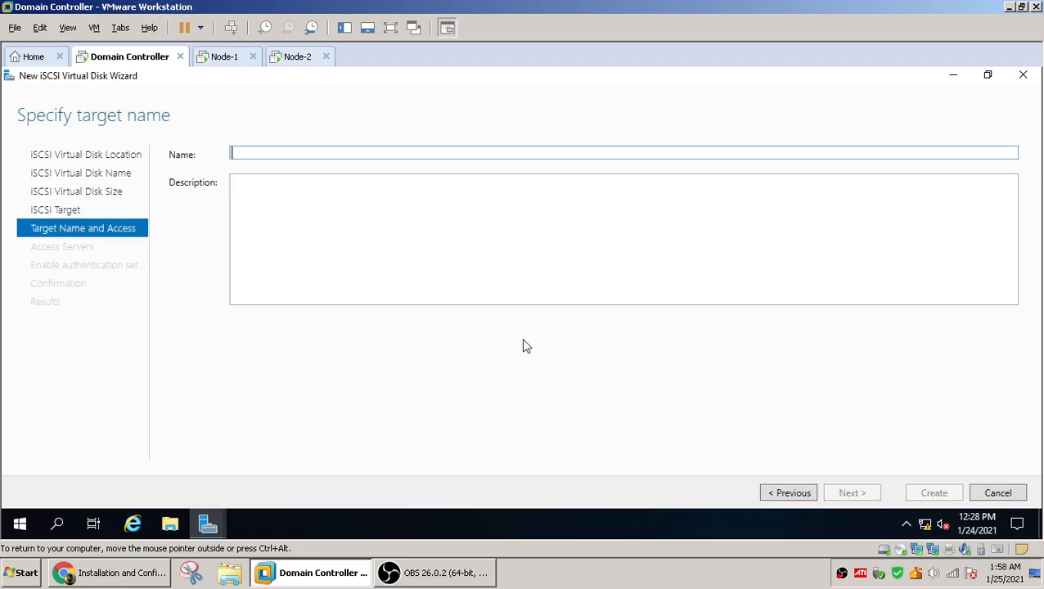
pyautogui.write('node-1')
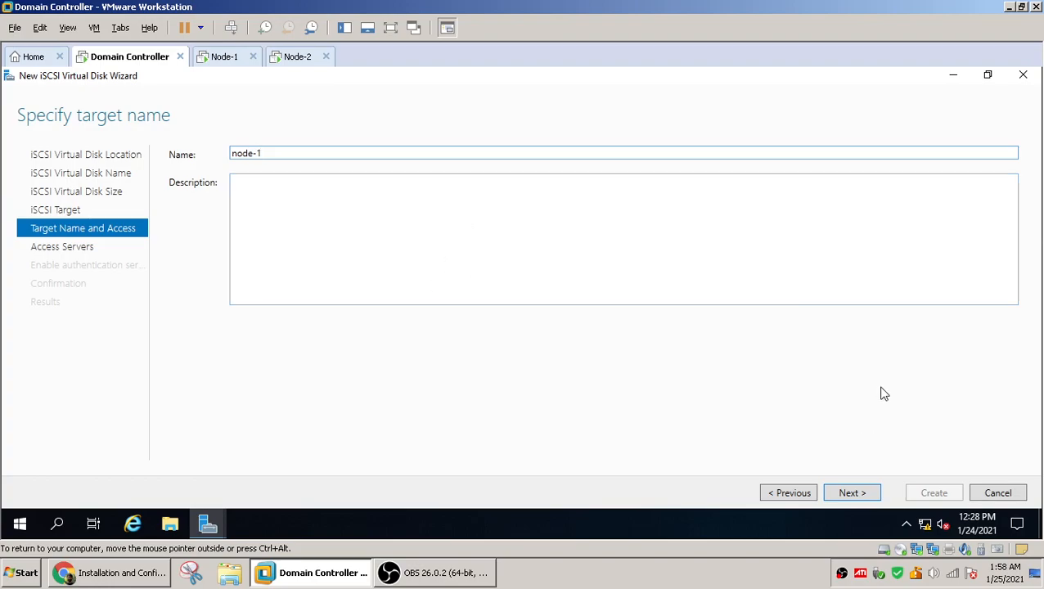
pyautogui.click(853, 496)
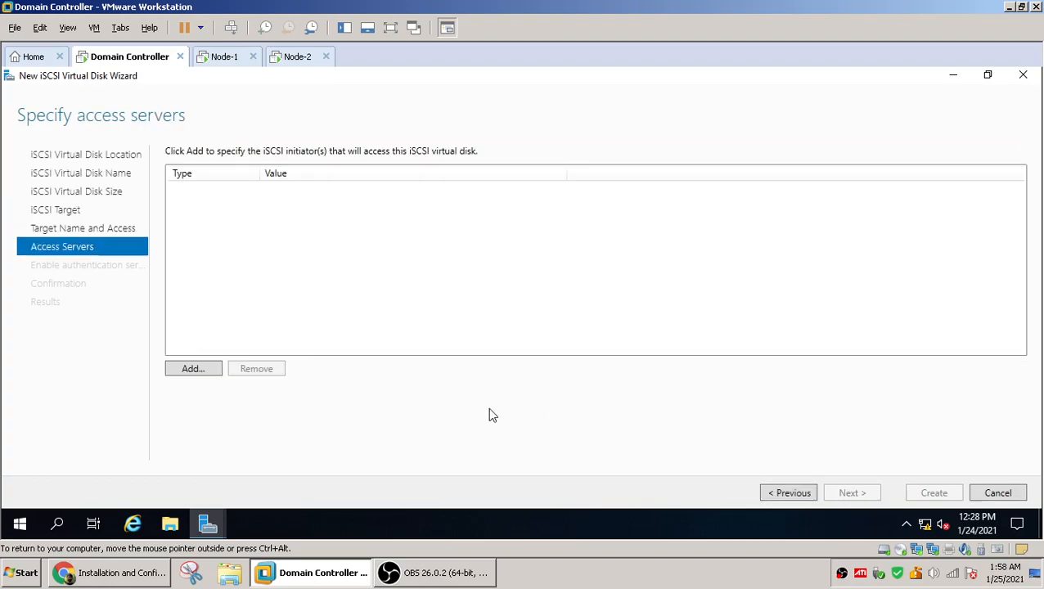
# Add an access server initiator identified by IP address 10.0.0.15
pyautogui.click(195, 371)
pyautogui.click(127, 412)
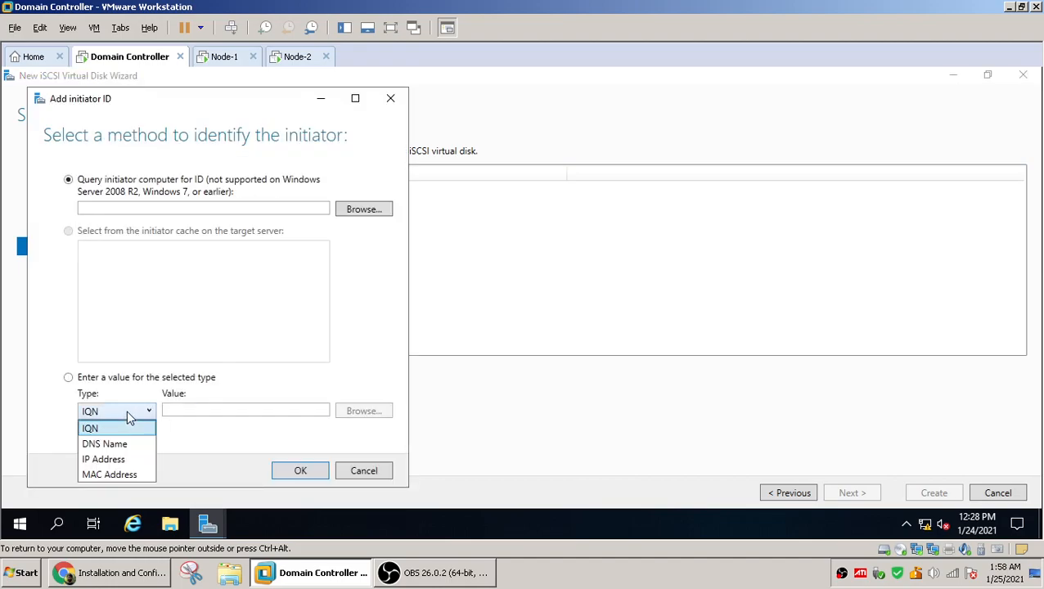
pyautogui.click(130, 459)
pyautogui.click(226, 411)
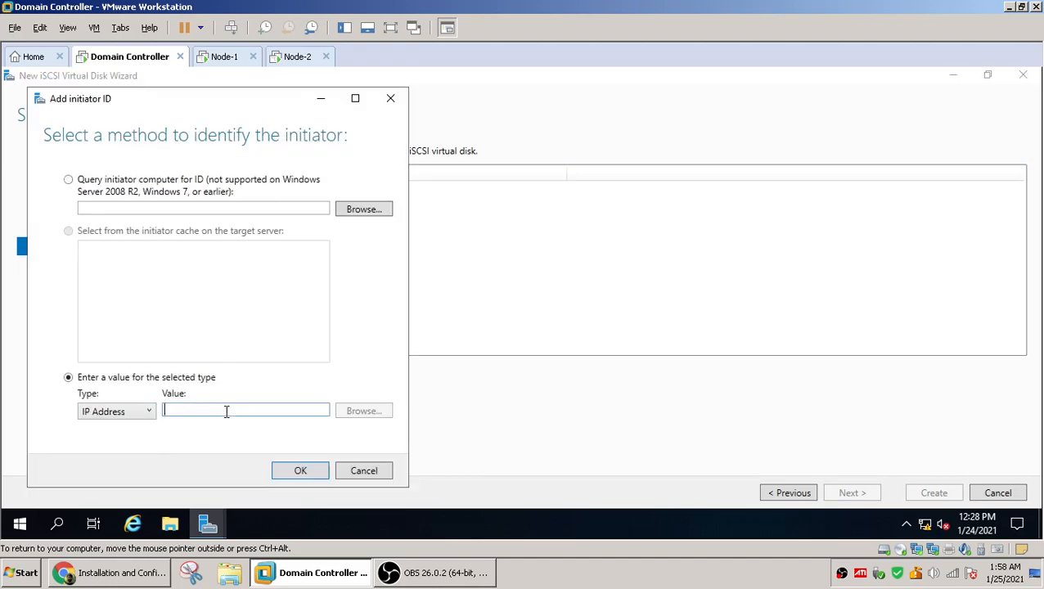
pyautogui.write('1')
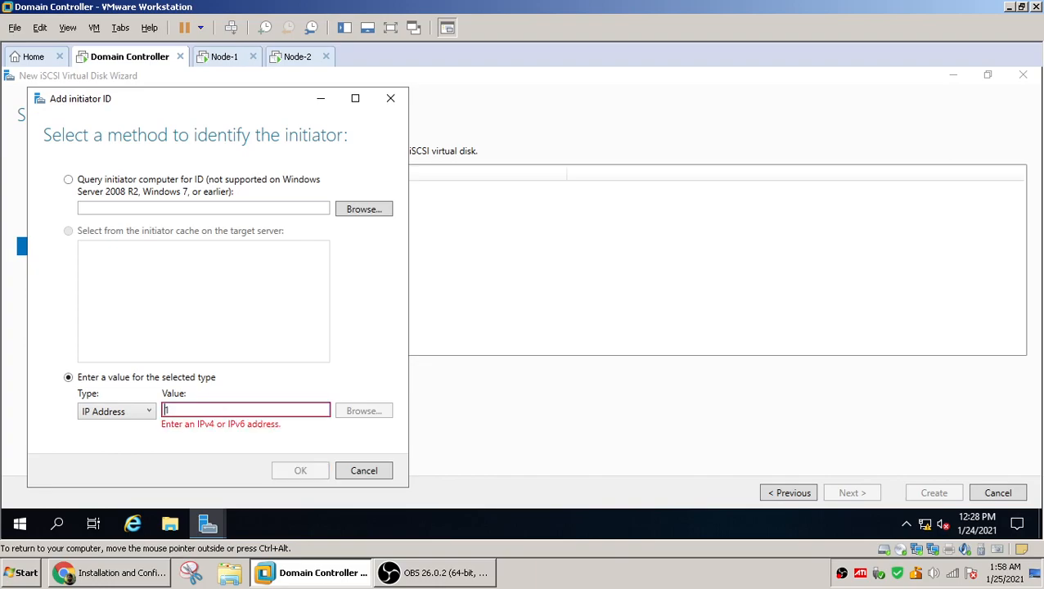
pyautogui.write('0.0.0.15')
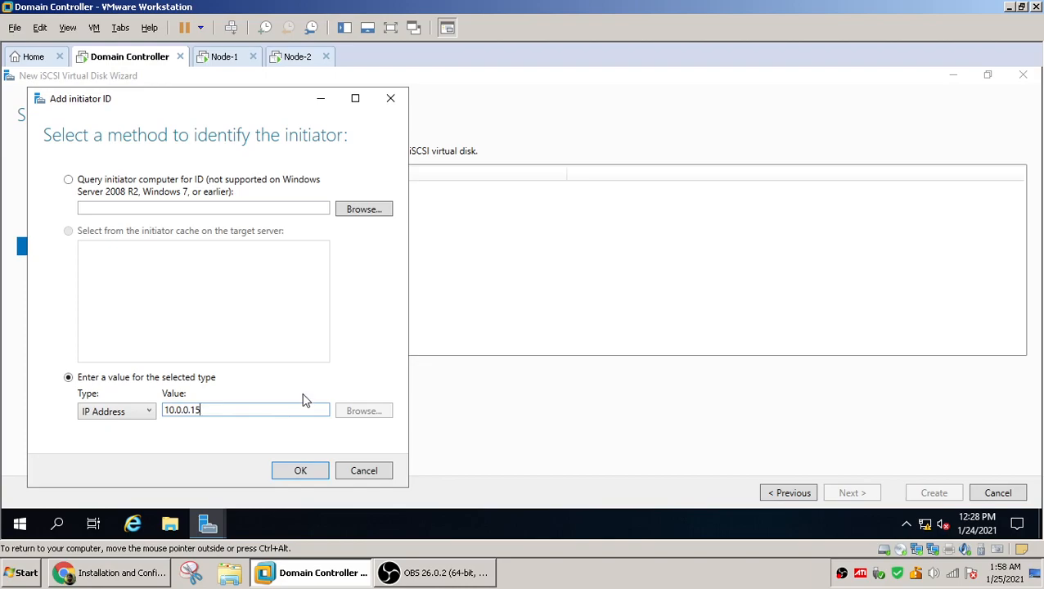
pyautogui.click(300, 473)
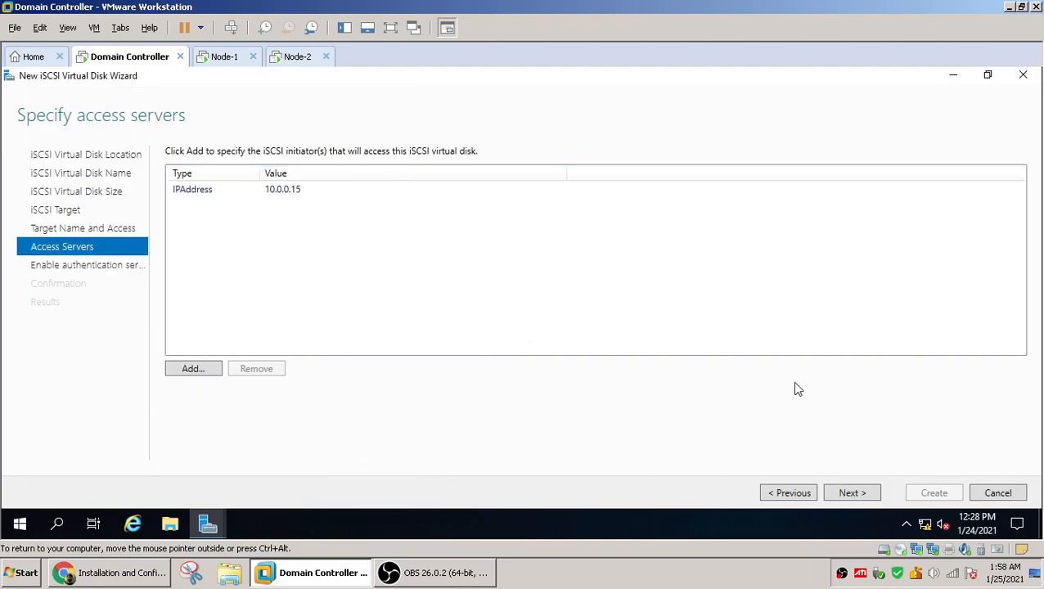
# Add a second access server initiator identified by IP address 10.0.0.20
pyautogui.click(199, 375)
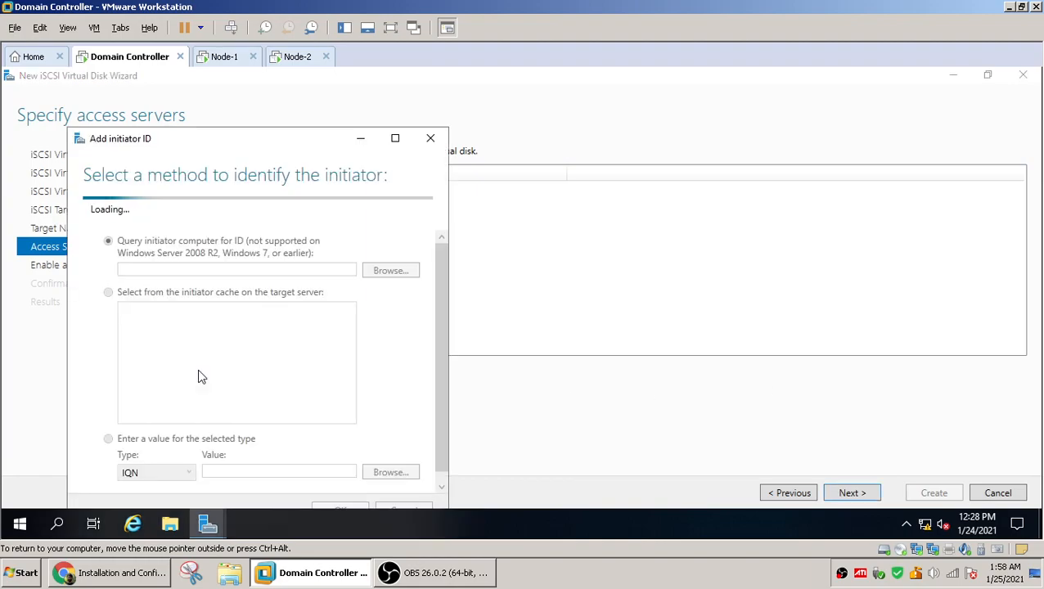
pyautogui.click(141, 455)
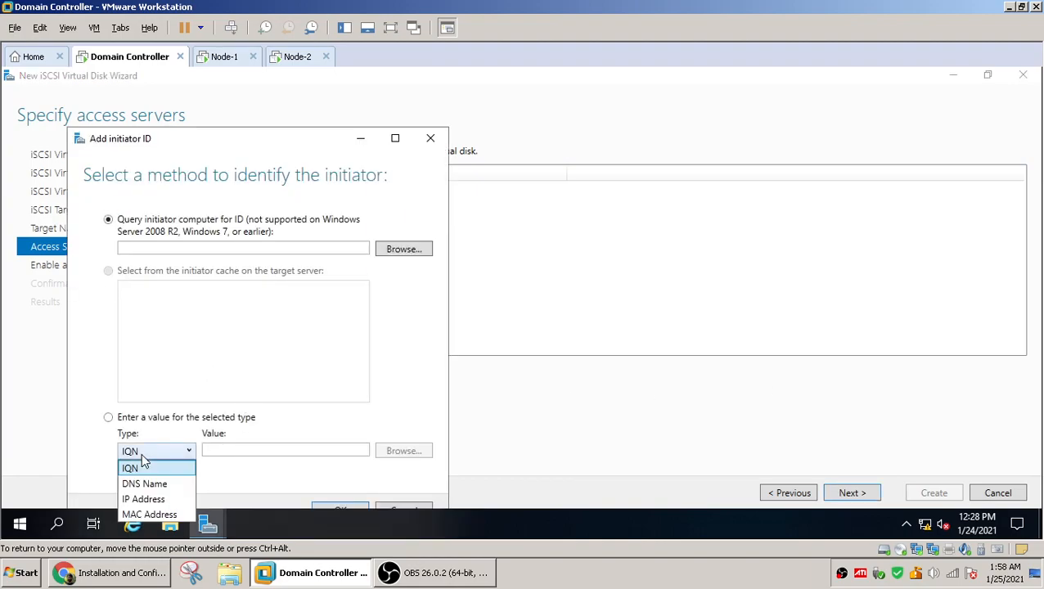
pyautogui.click(144, 499)
pyautogui.click(234, 449)
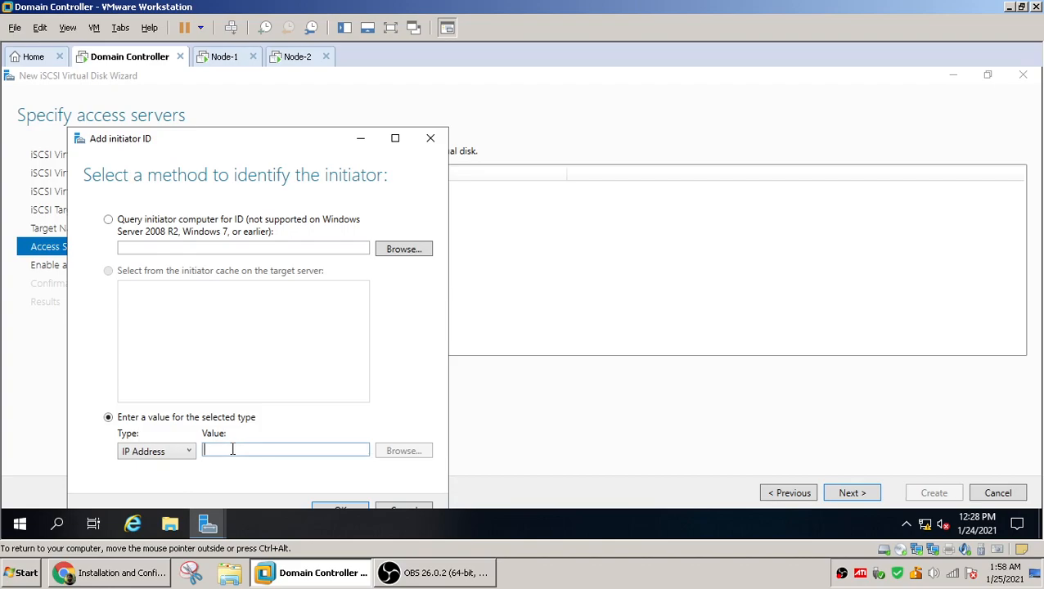
pyautogui.write('10.0.0.20')
pyautogui.click(349, 508)
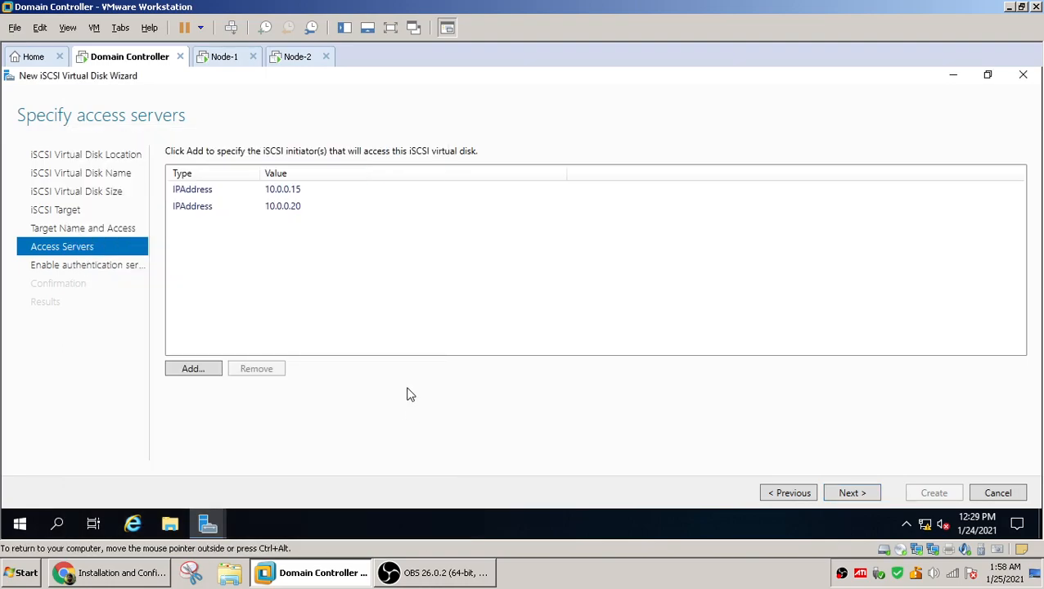
# Leave CHAP authentication disabled, create the iSCSI virtual disk, and close the wizard
pyautogui.click(848, 495)
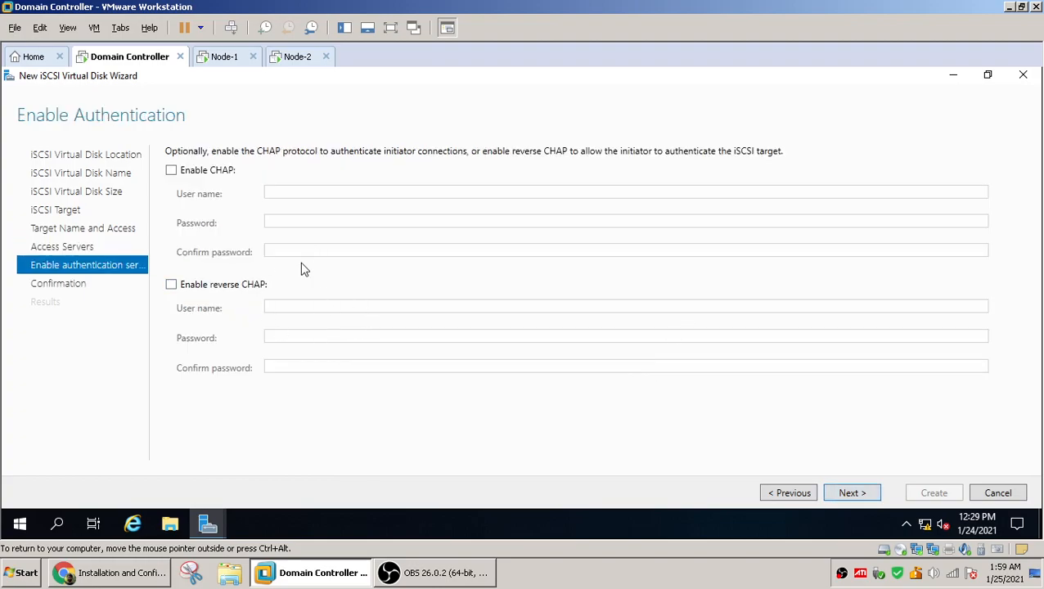
pyautogui.click(848, 491)
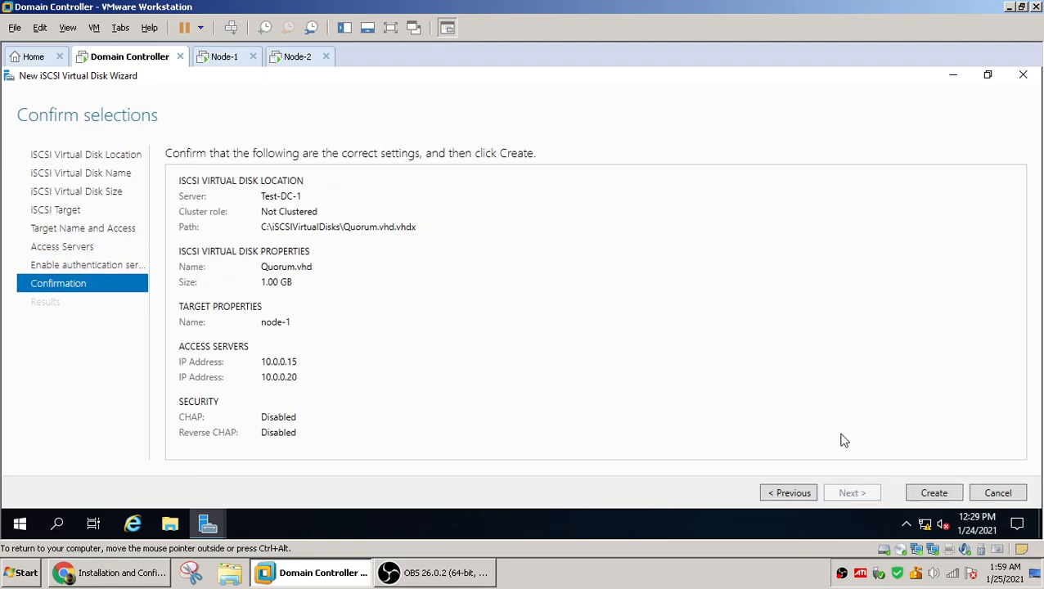
pyautogui.click(932, 496)
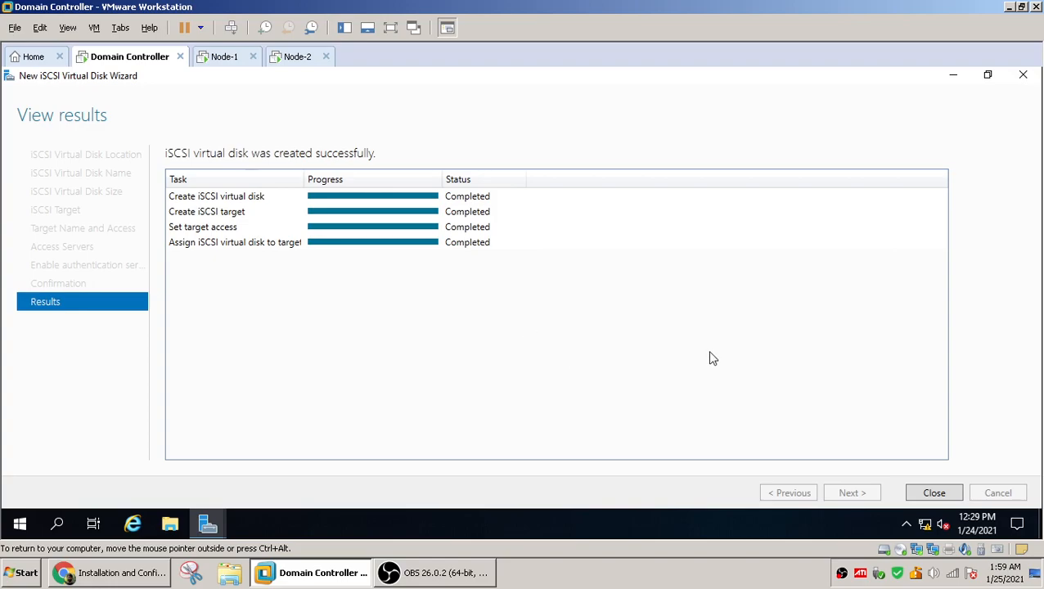
pyautogui.click(938, 496)
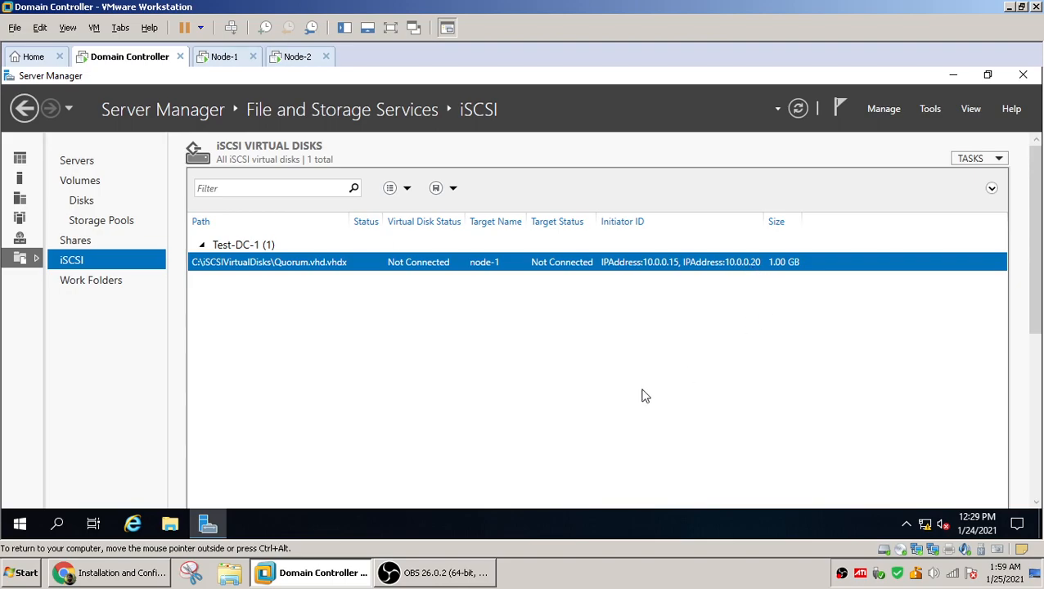
# Start another New iSCSI Virtual Disk wizard on volume C: and name the disk sq-disk
pyautogui.click(990, 160)
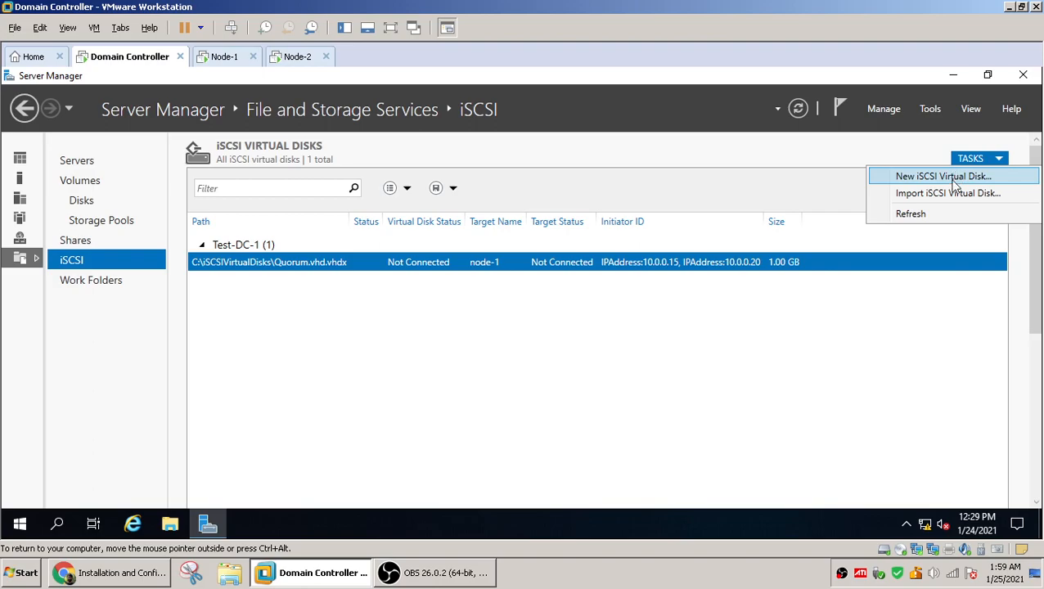
pyautogui.click(952, 182)
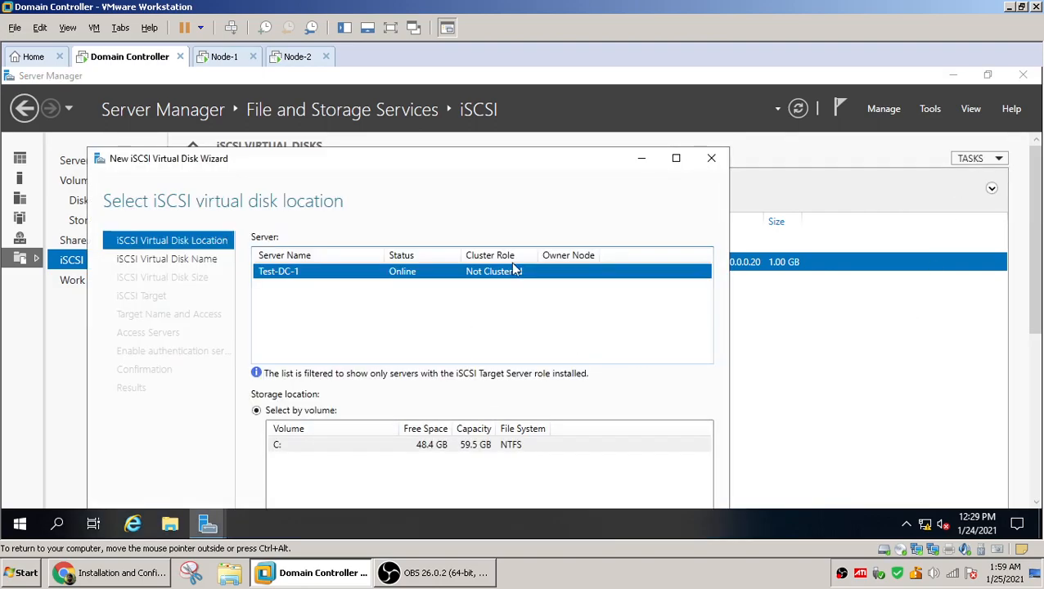
pyautogui.click(676, 158)
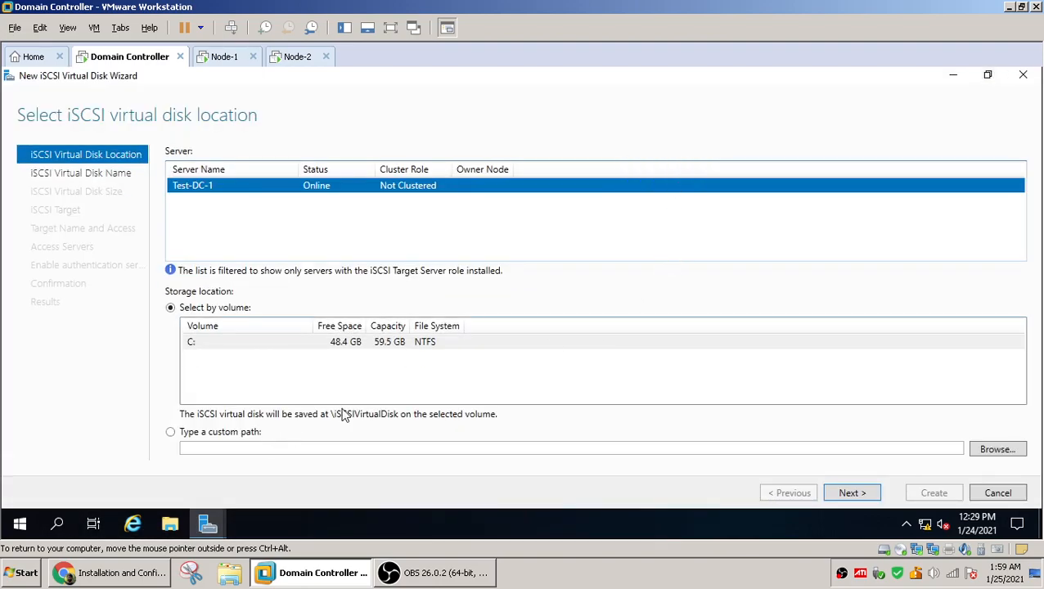
pyautogui.click(856, 495)
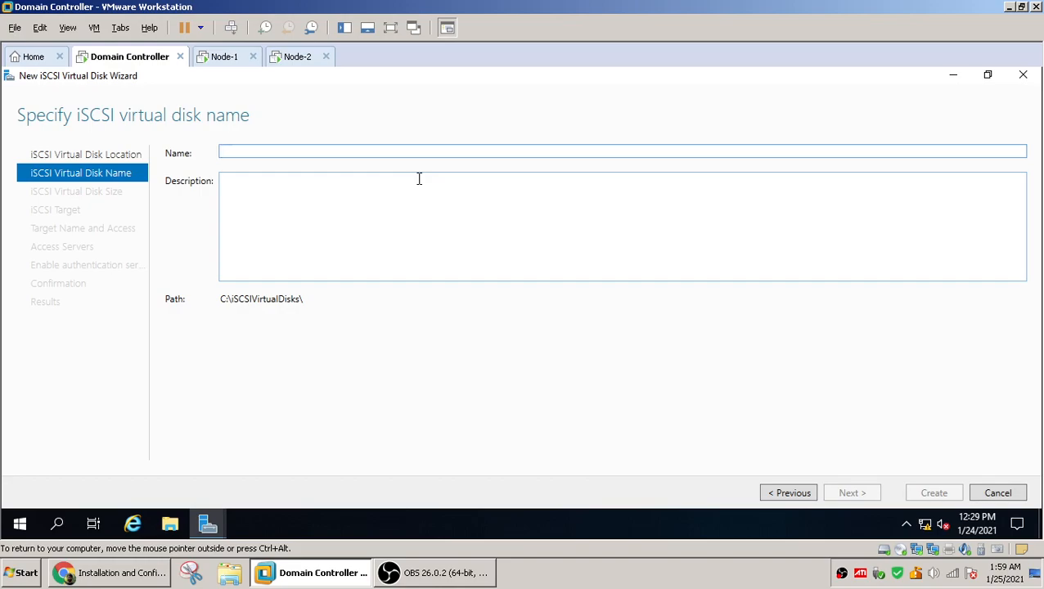
pyautogui.write('sq-disk')
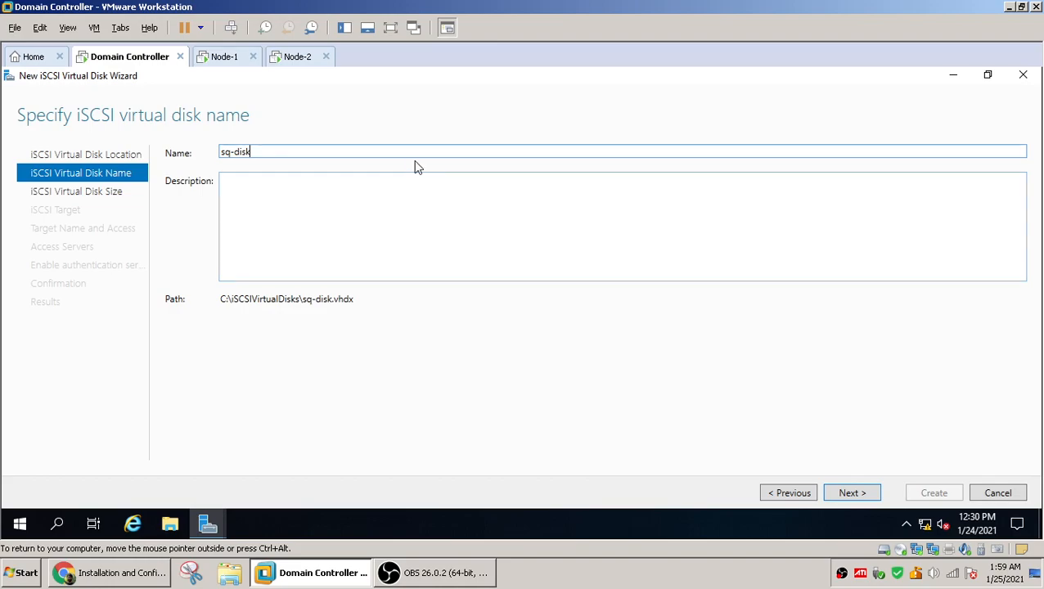
pyautogui.doubleClick(352, 298)
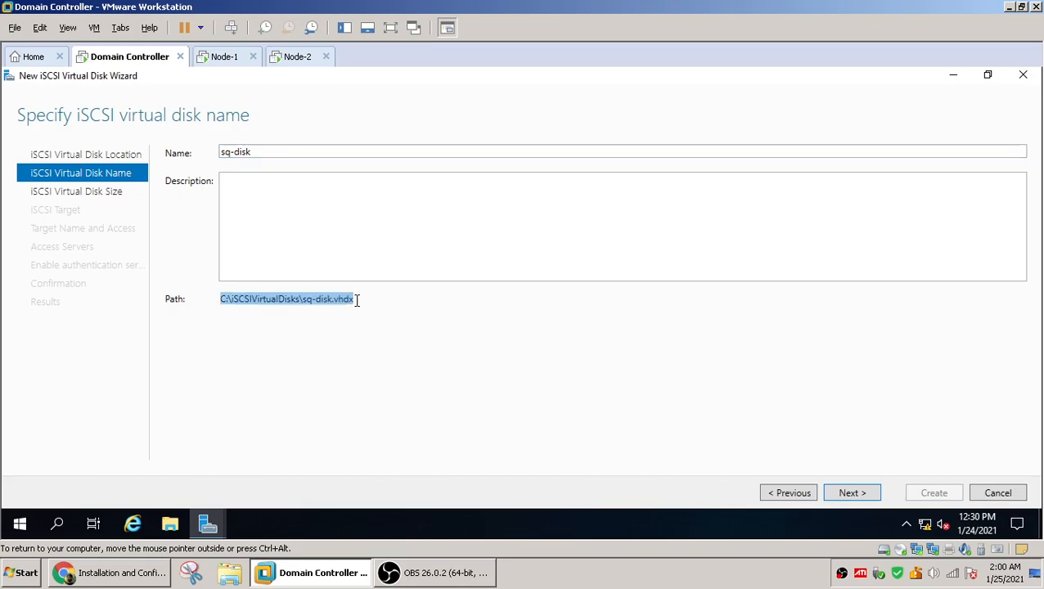
# Set the sq-disk size to 5 GB, keeping it dynamically expanding
pyautogui.click(850, 494)
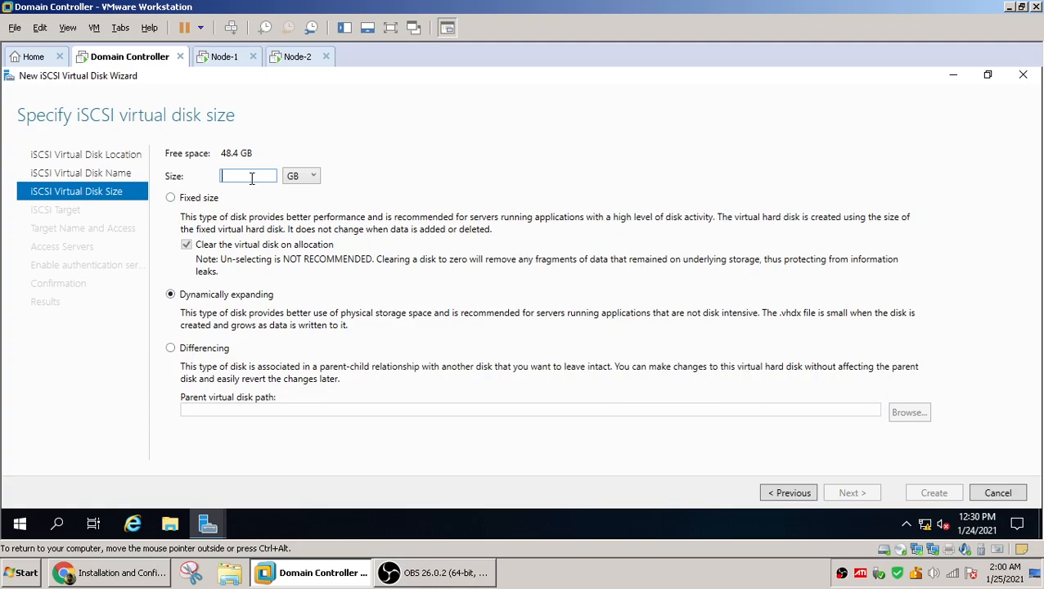
pyautogui.write('5')
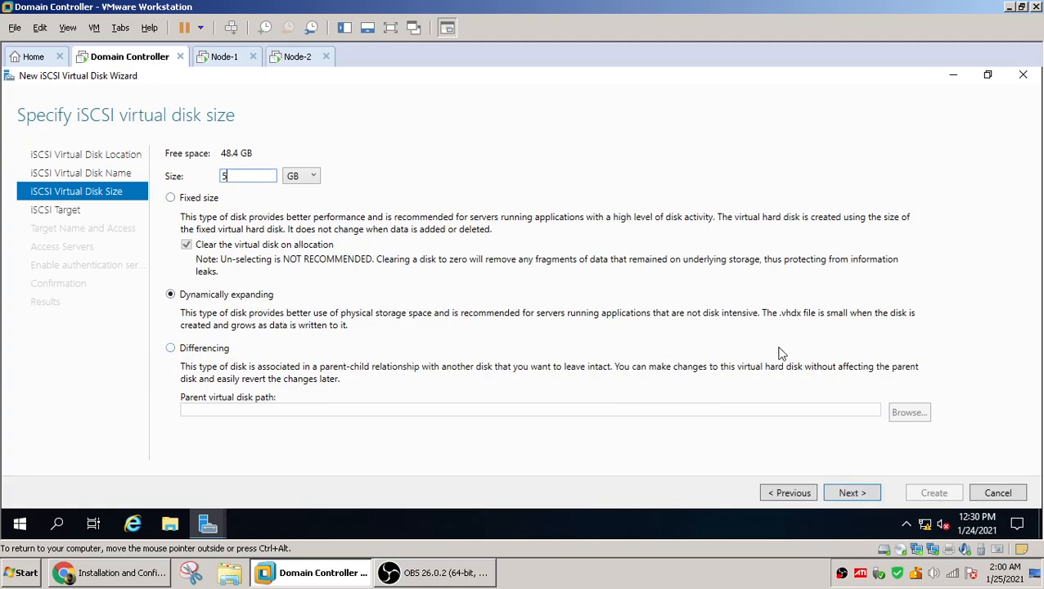
pyautogui.click(852, 493)
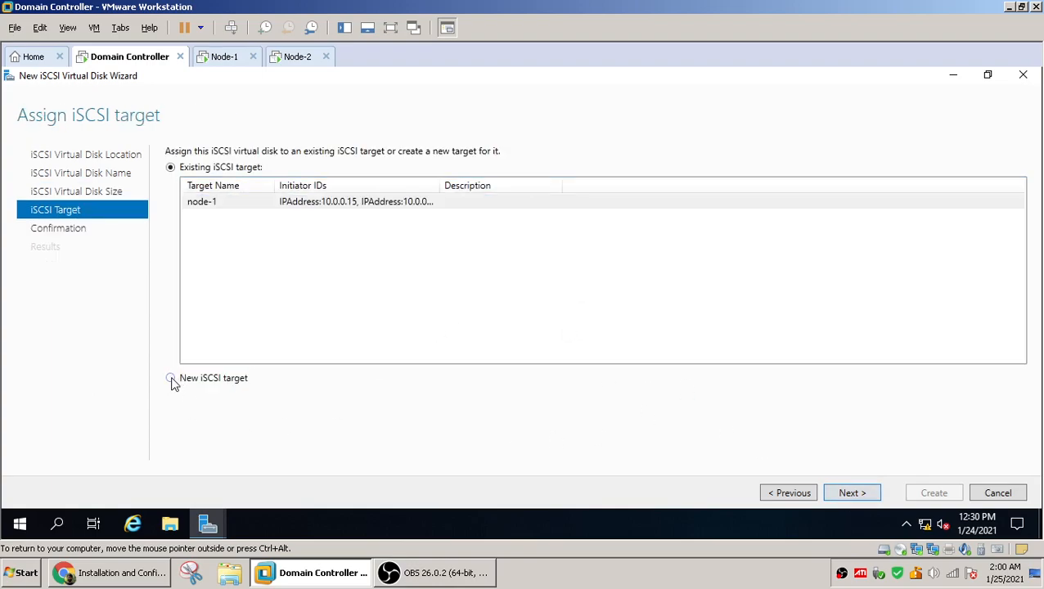
# Assign the disk to the existing node-1 iSCSI target, create it, and close the wizard
pyautogui.click(238, 210)
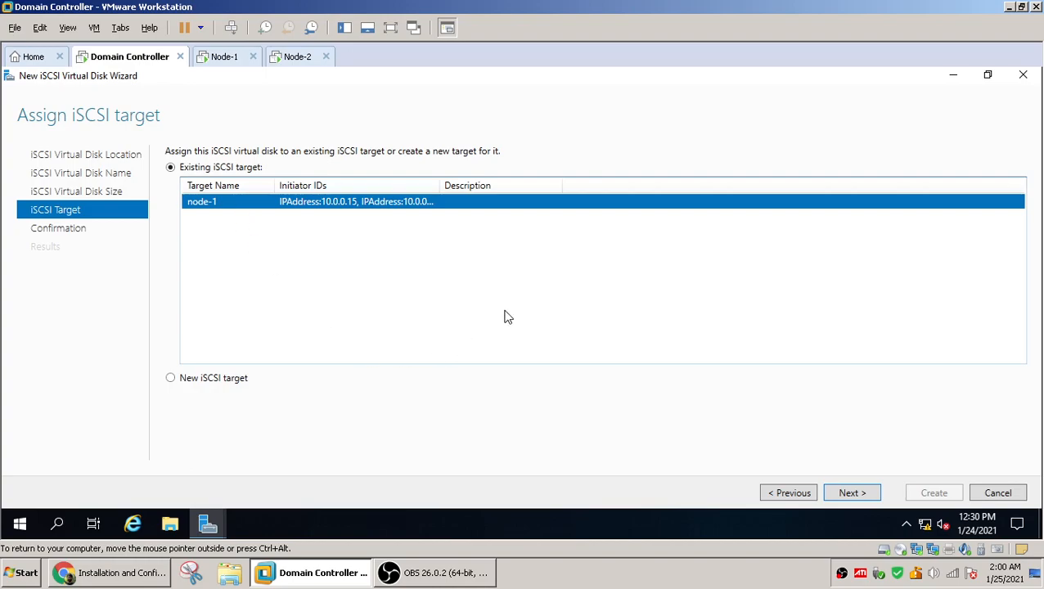
pyautogui.click(864, 496)
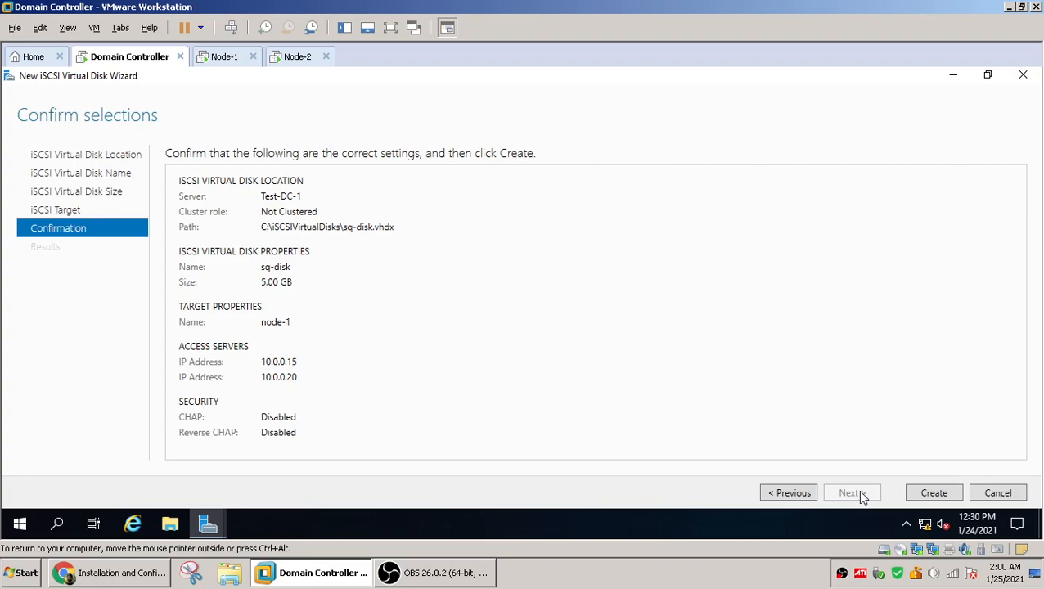
pyautogui.click(928, 493)
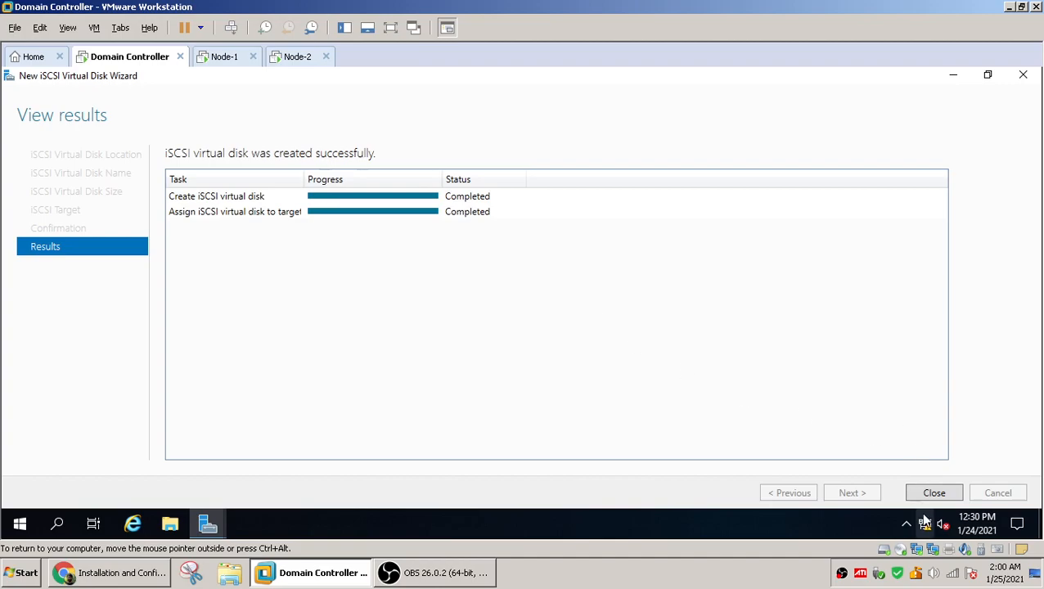
pyautogui.click(934, 495)
# Switch to Node-1 and close its Network Connections and Server Manager windows
pyautogui.click(304, 282)
pyautogui.click(316, 263)
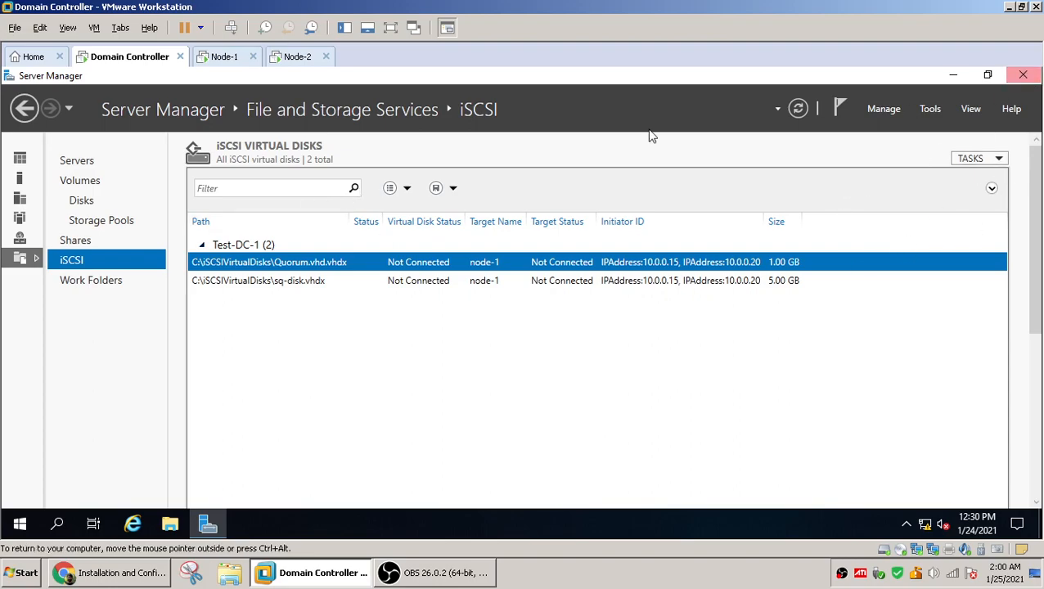
pyautogui.click(227, 59)
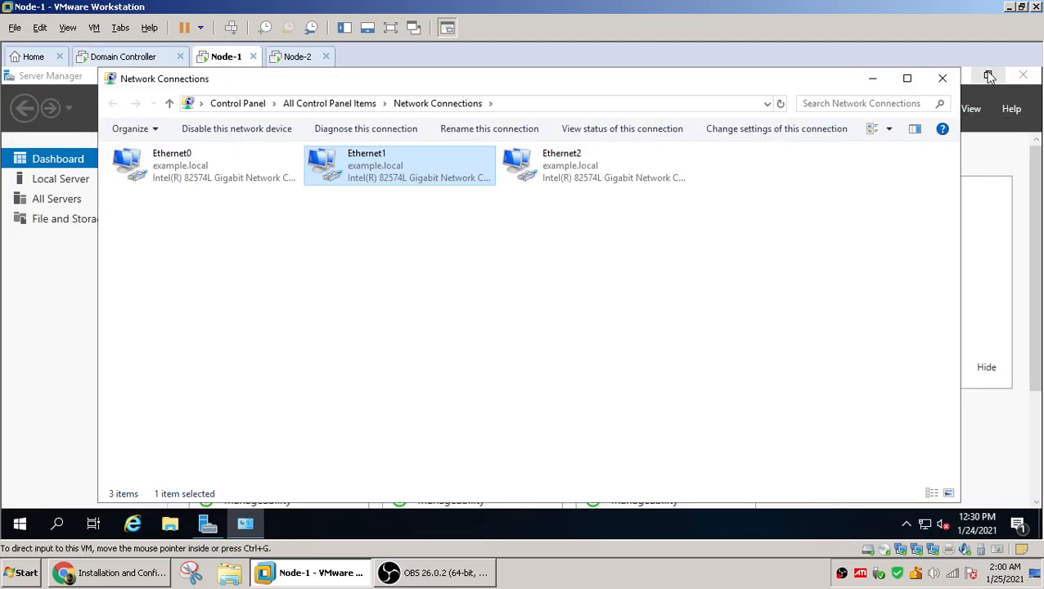
pyautogui.click(943, 79)
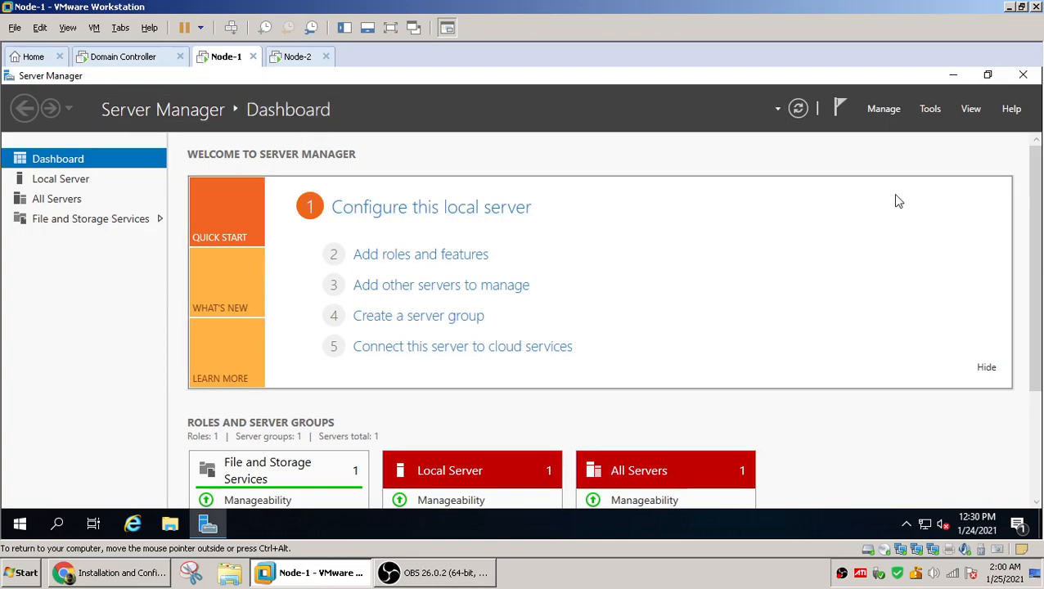
pyautogui.click(1023, 75)
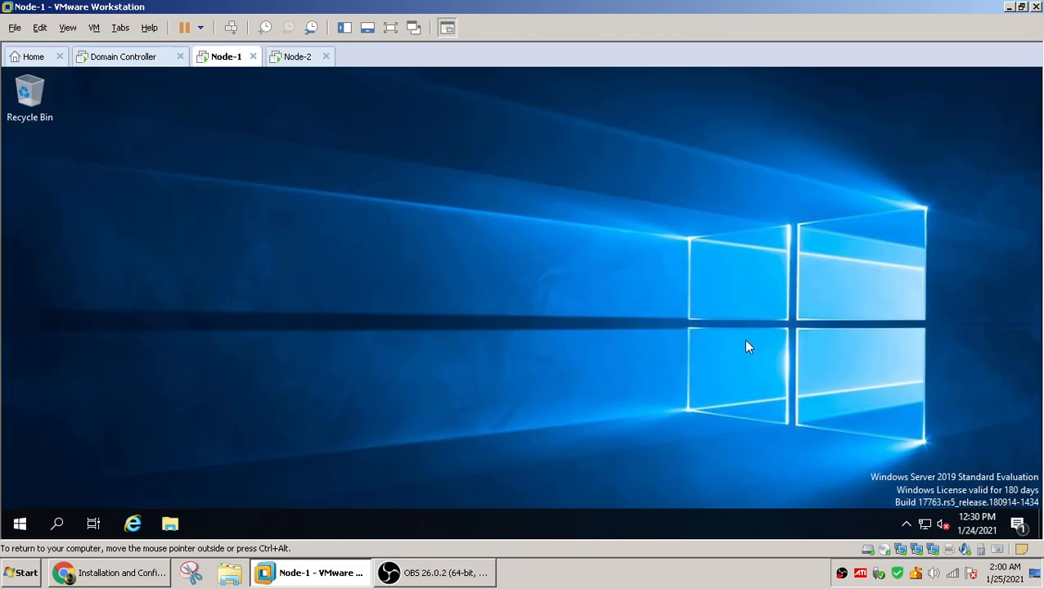
# On Node-1, run iscsicpl and allow the Microsoft iSCSI service to start
pyautogui.rightClick(17, 533)
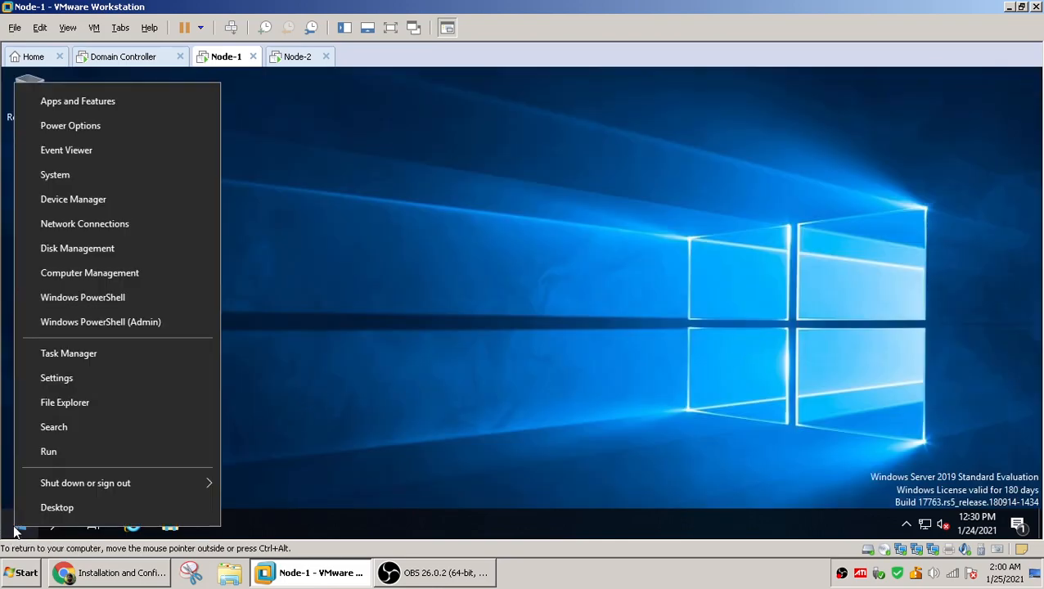
pyautogui.click(65, 449)
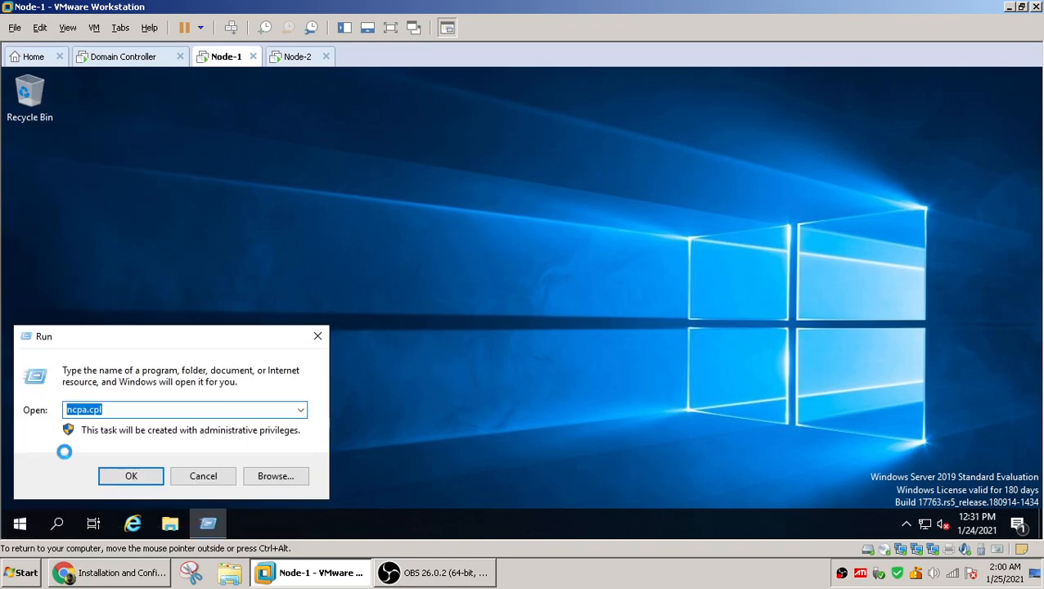
pyautogui.write('iscsi')
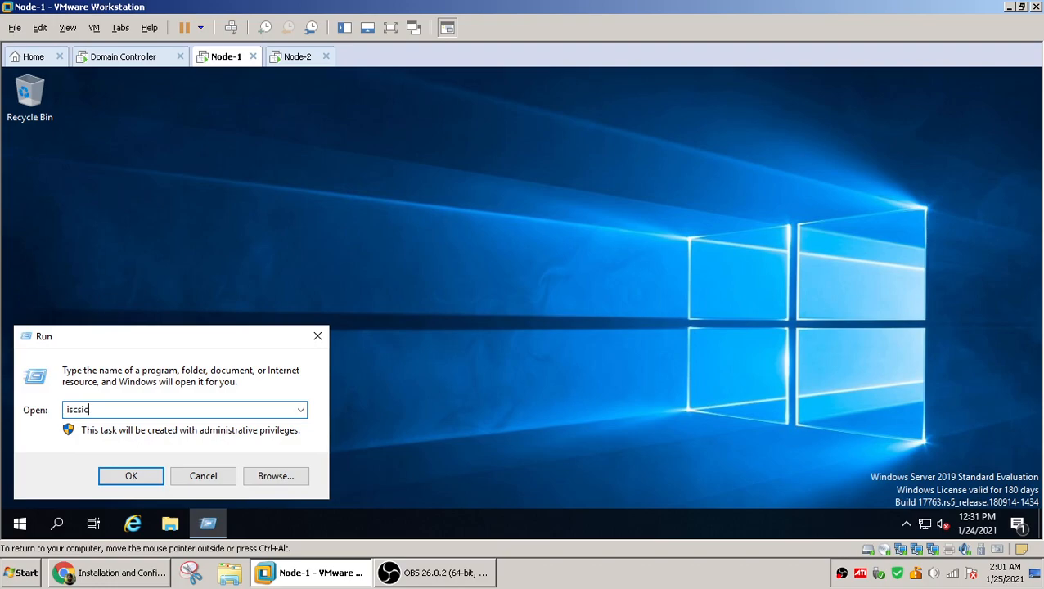
pyautogui.press('Return')
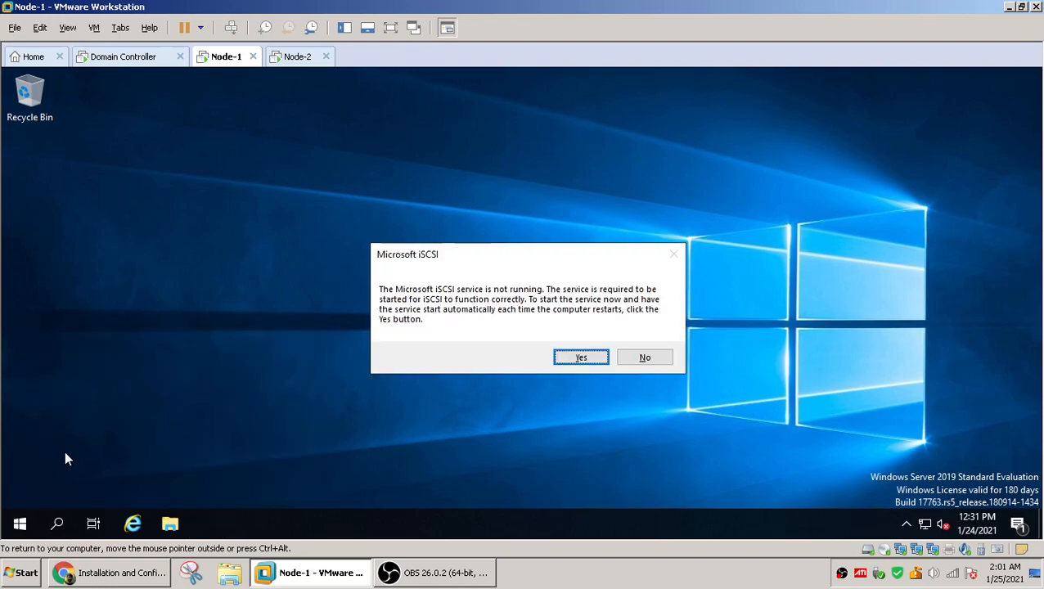
pyautogui.click(559, 360)
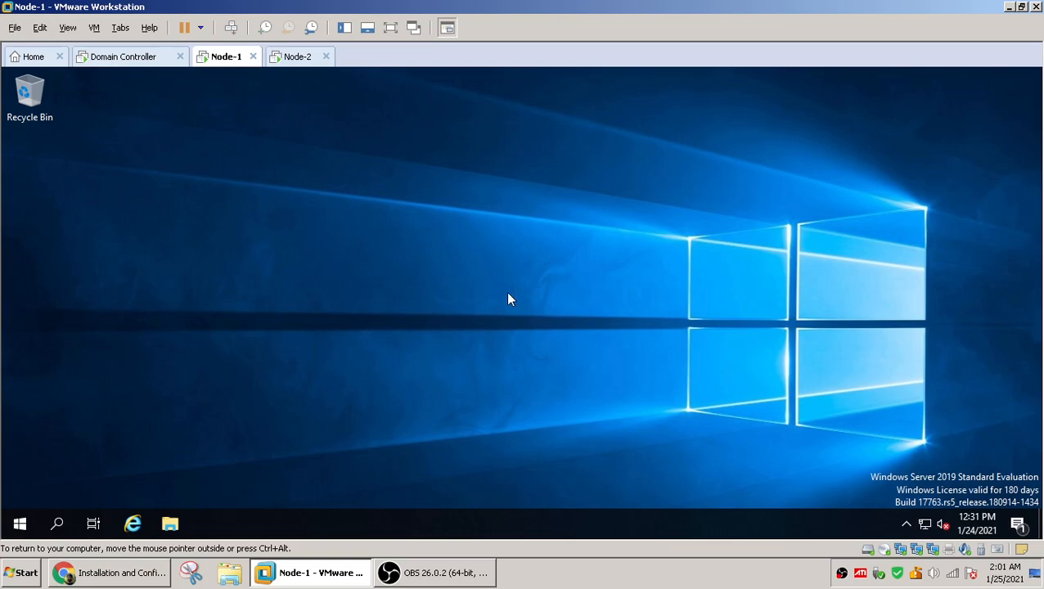
# On Node-2, run iscsicpl and allow the Microsoft iSCSI service to start
pyautogui.click(295, 57)
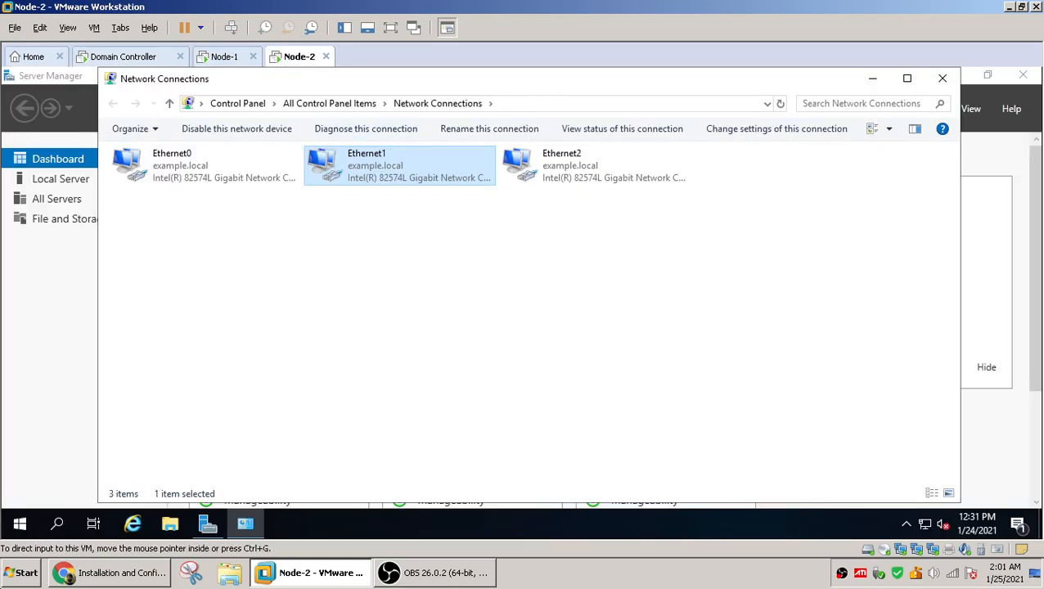
pyautogui.rightClick(22, 524)
pyautogui.click(109, 447)
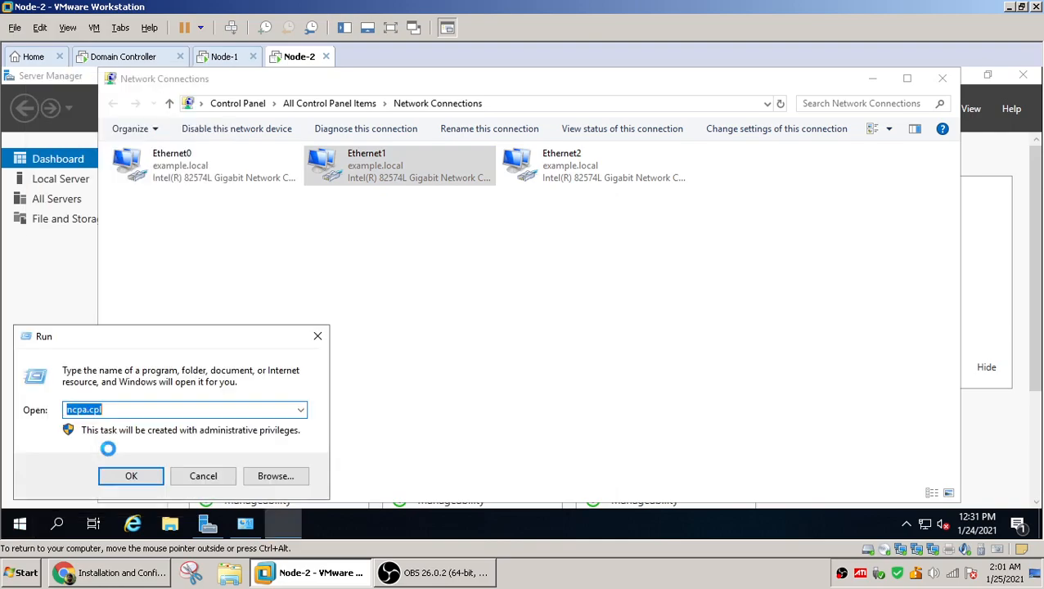
pyautogui.write('is')
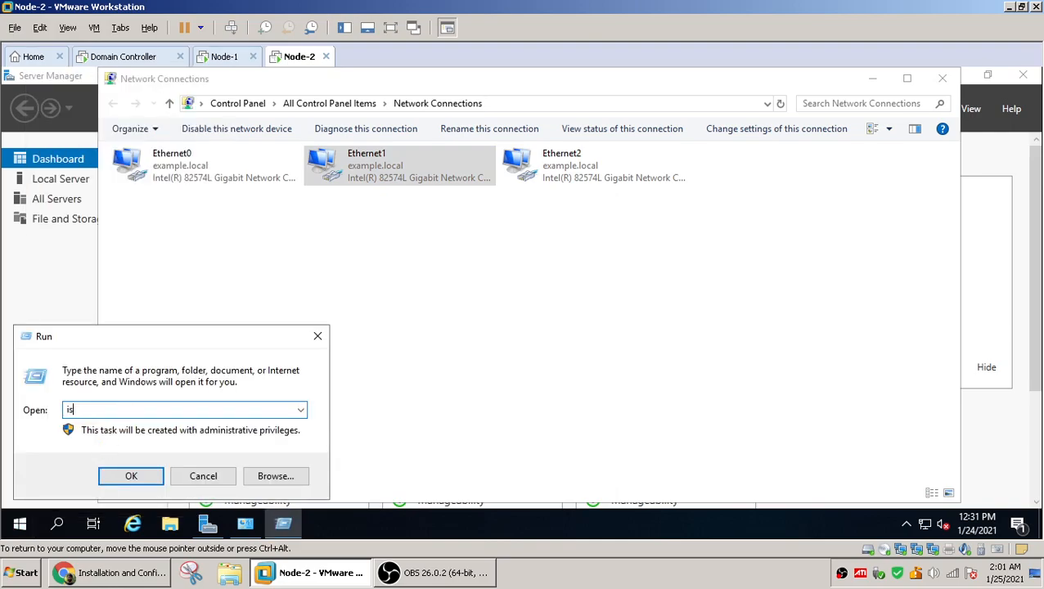
pyautogui.write('csicpl')
pyautogui.press('Return')
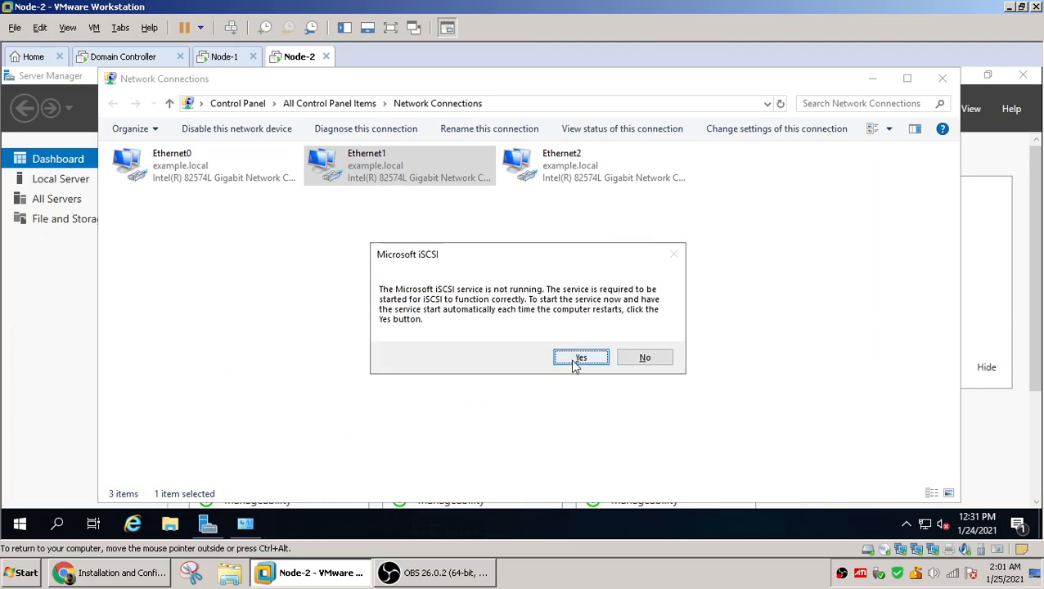
pyautogui.click(575, 363)
# On Node-1, quick connect the iSCSI initiator to the target at 10.0.0.10
pyautogui.click(211, 57)
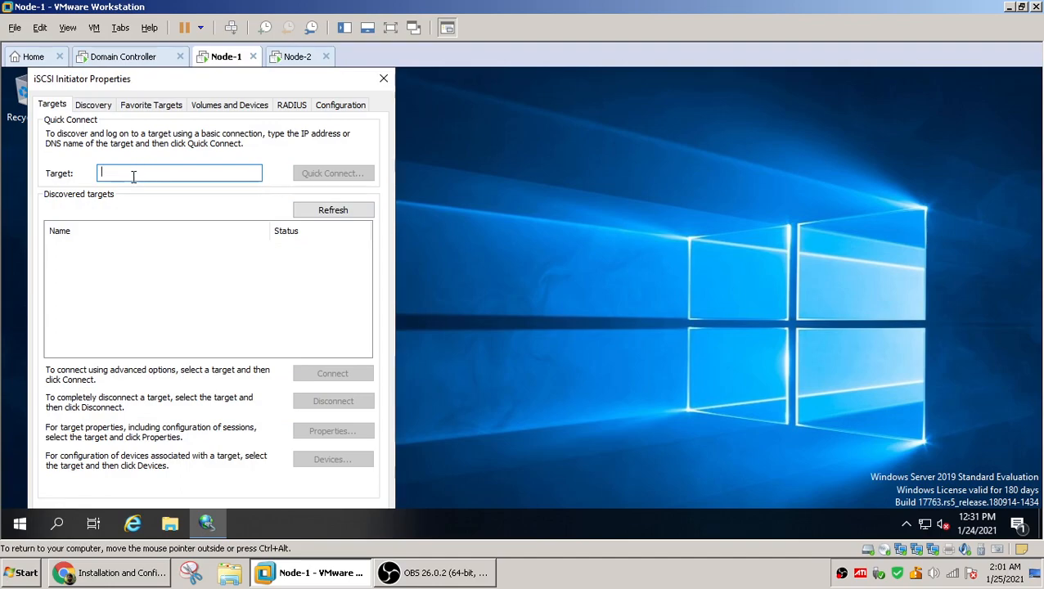
pyautogui.write('10.0.0.10')
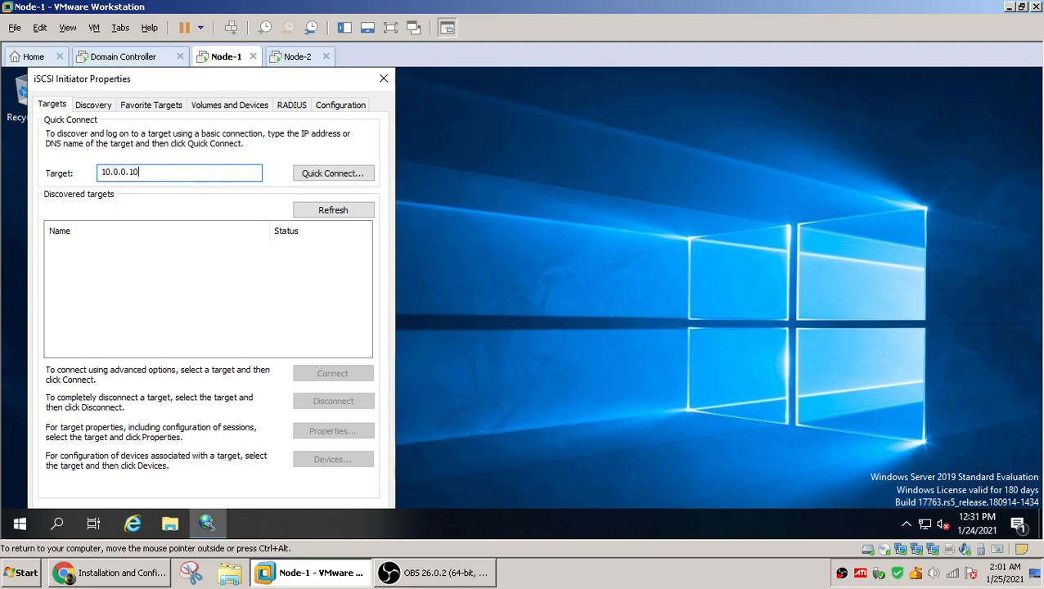
pyautogui.click(313, 173)
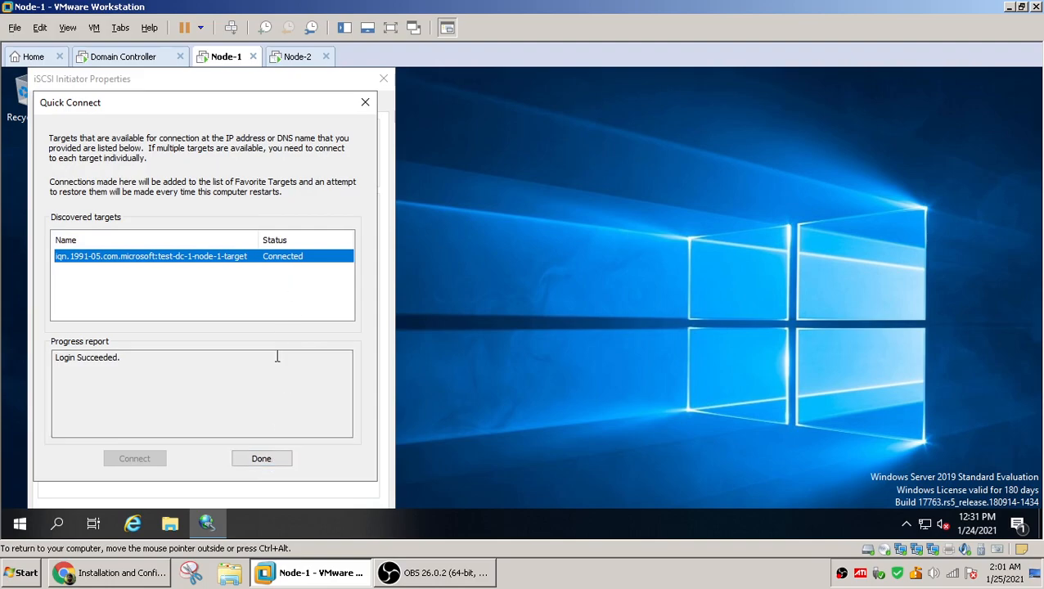
pyautogui.click(261, 460)
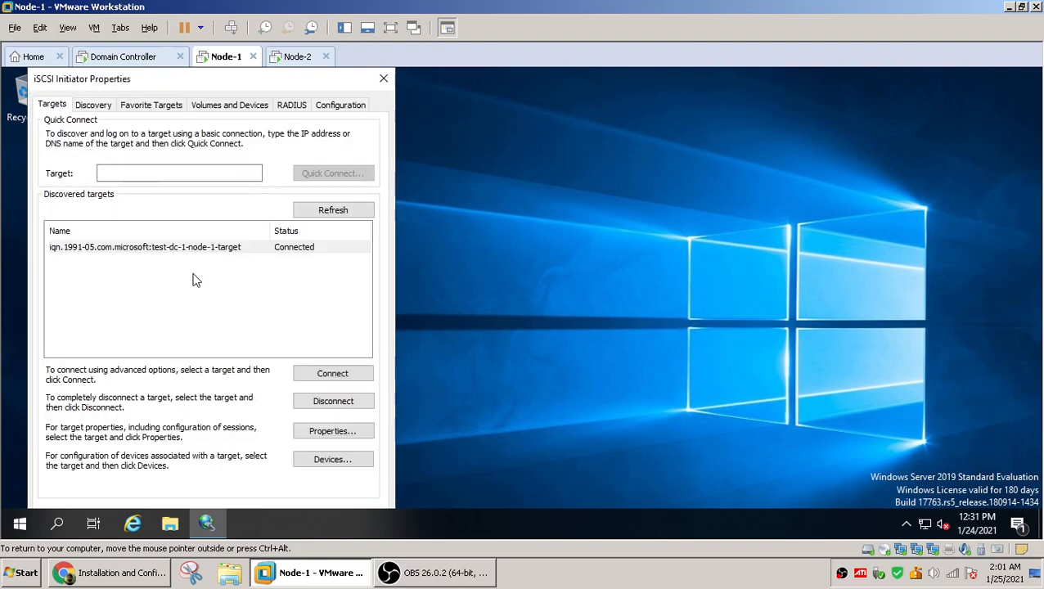
# Auto-configure Node-1's iSCSI volumes and devices and inspect the listed disks
pyautogui.click(217, 107)
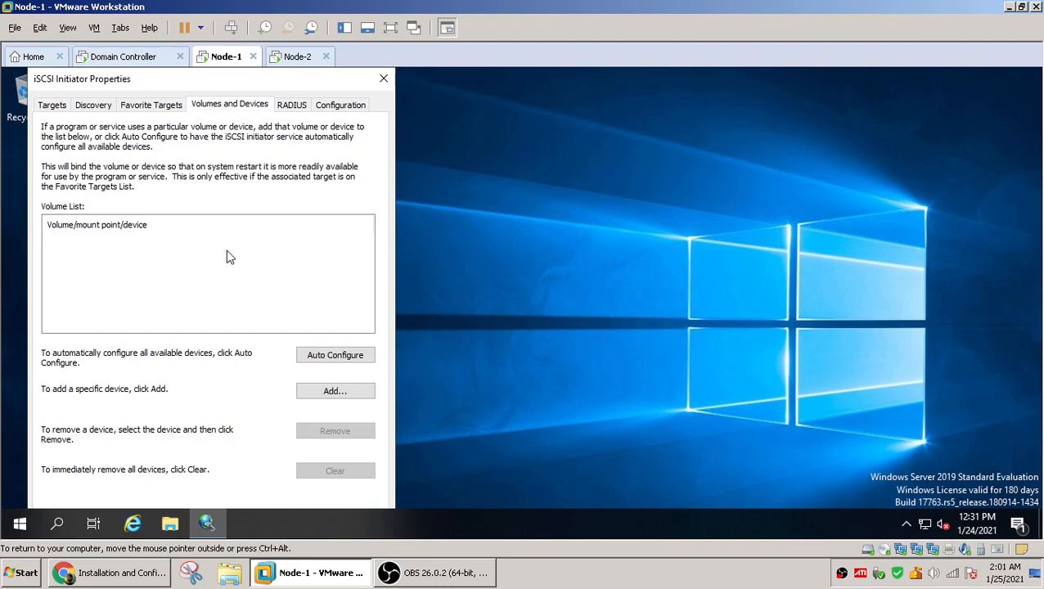
pyautogui.click(139, 107)
pyautogui.click(244, 107)
pyautogui.click(321, 358)
pyautogui.click(188, 244)
pyautogui.click(188, 250)
pyautogui.click(190, 241)
pyautogui.click(191, 255)
pyautogui.click(189, 242)
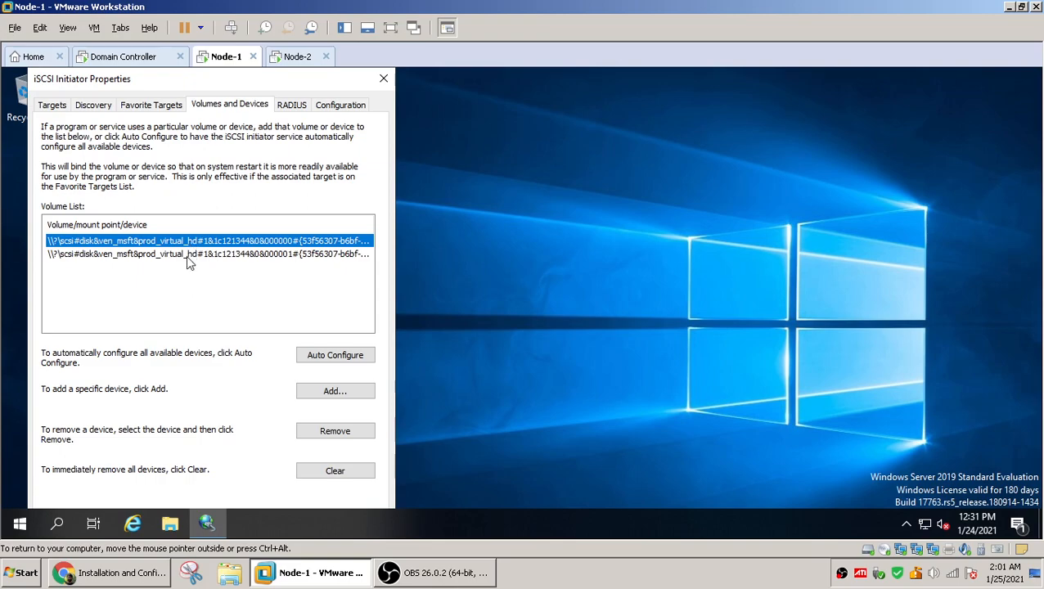
pyautogui.click(189, 255)
pyautogui.click(190, 239)
pyautogui.click(191, 254)
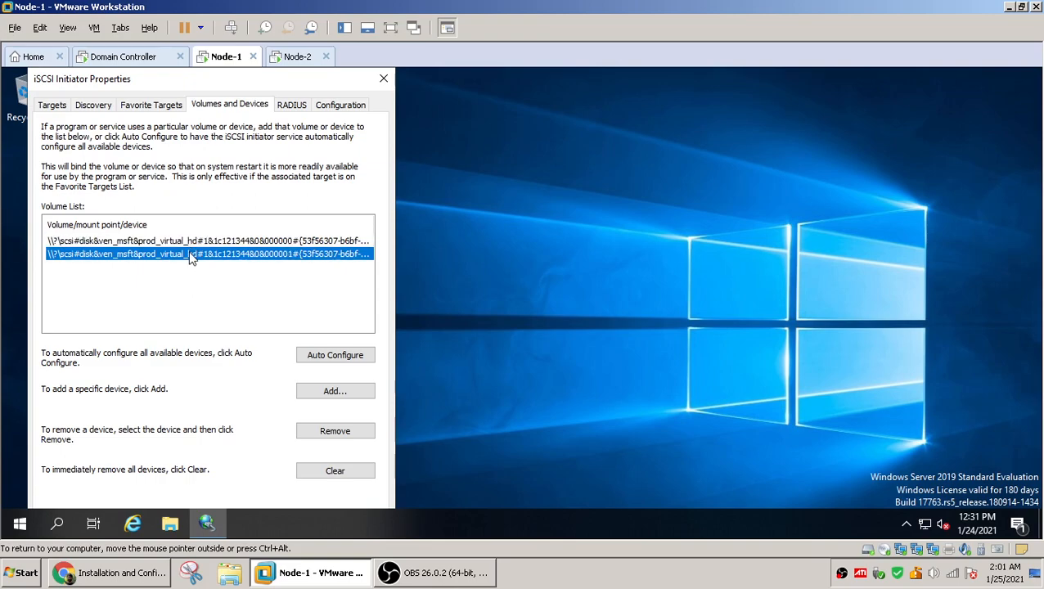
pyautogui.click(190, 241)
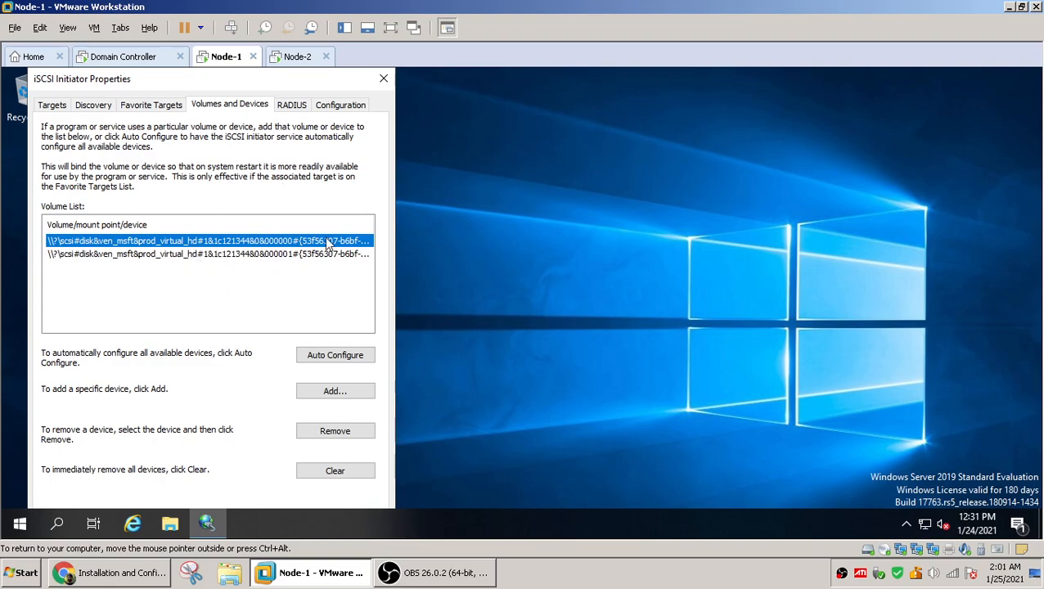
# Try to quick connect Node-2's iSCSI initiator to the target at 10.0.010
pyautogui.click(295, 59)
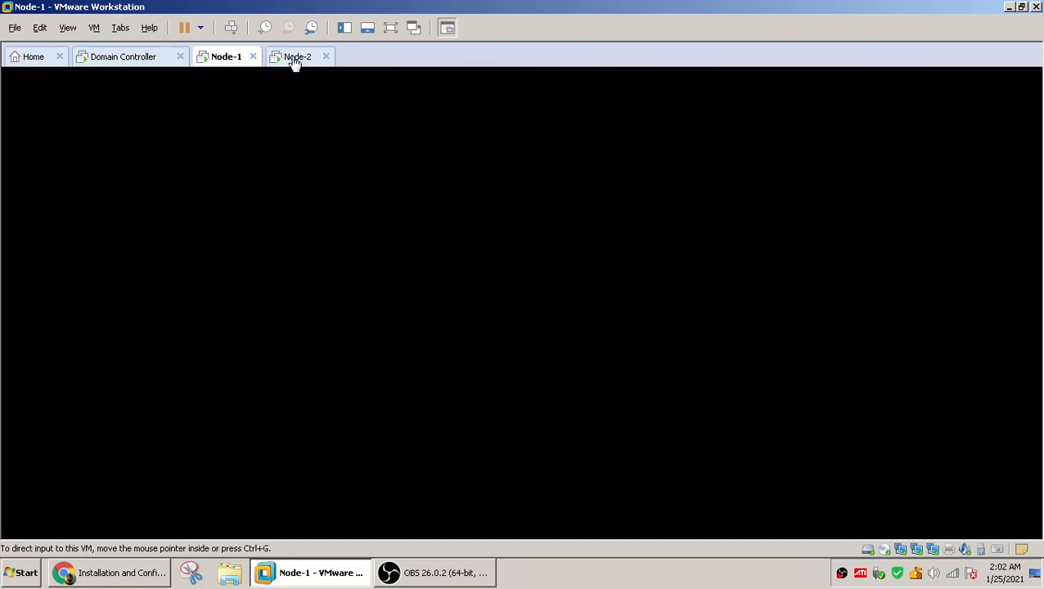
pyautogui.write('10.0.0.10')
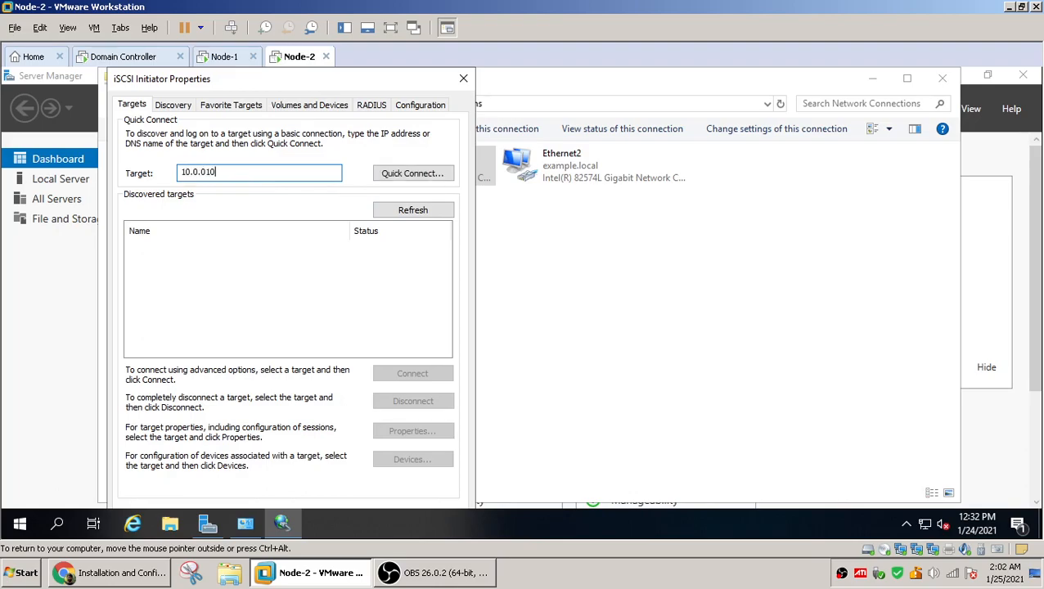
pyautogui.click(414, 177)
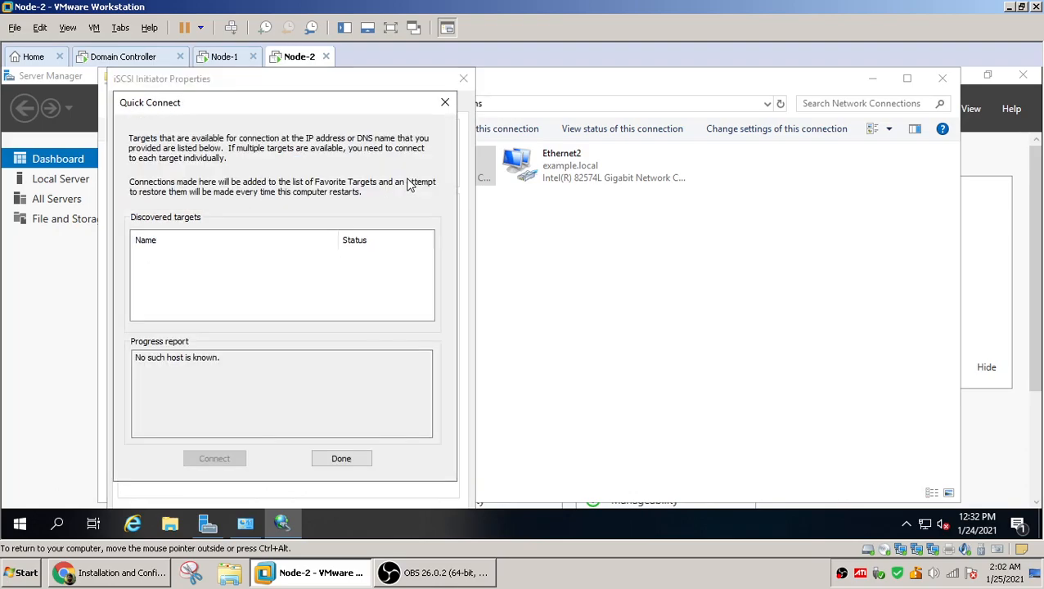
pyautogui.click(344, 460)
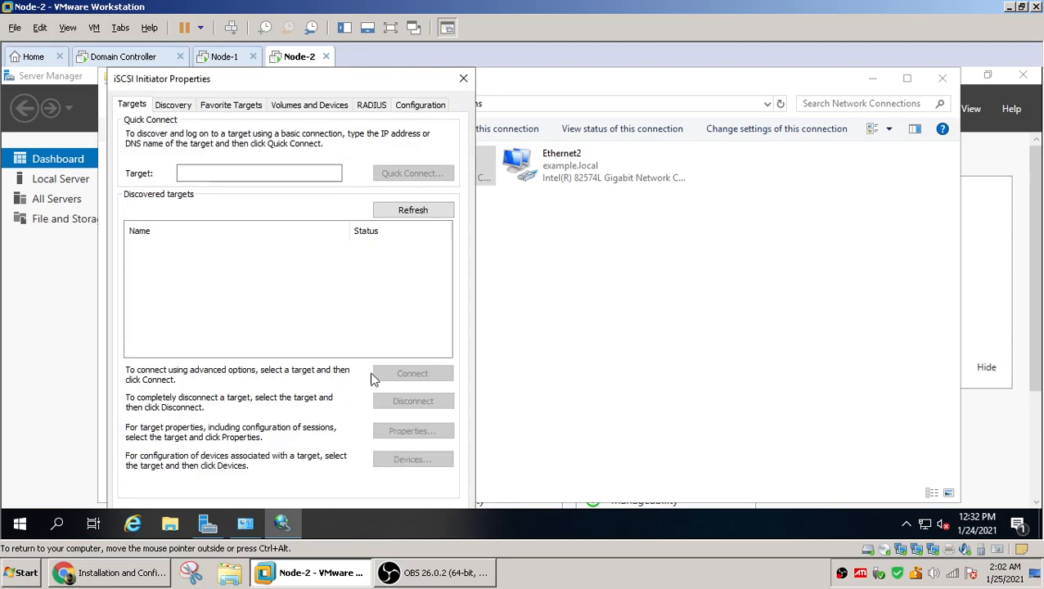
# Quick connect Node-2's iSCSI initiator to the target at 10.0.0.10
pyautogui.click(232, 172)
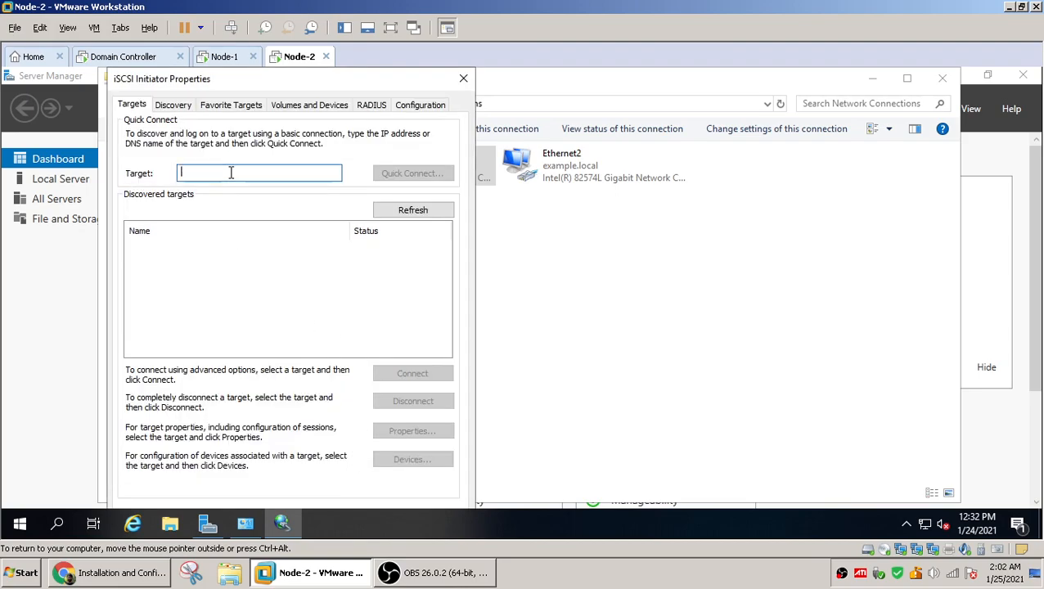
pyautogui.write('1')
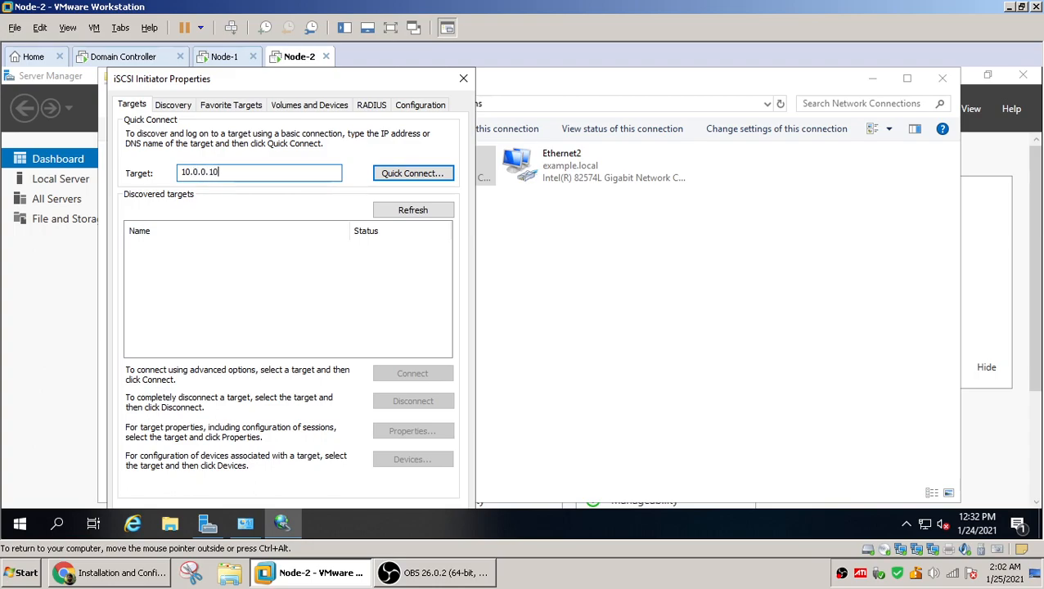
pyautogui.write('0.0.0.10')
pyautogui.click(408, 175)
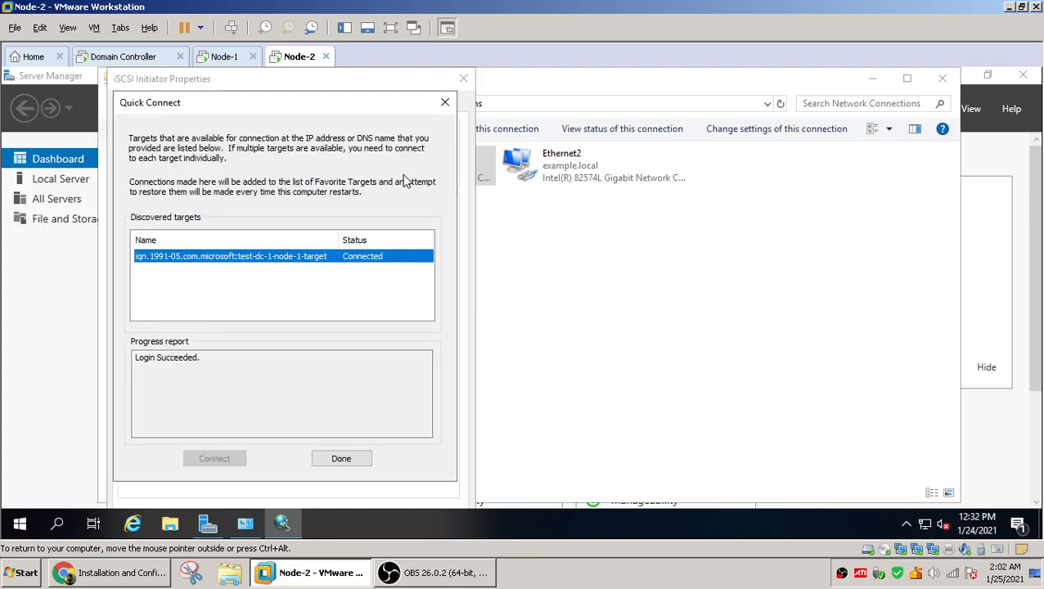
pyautogui.click(338, 459)
# Auto-configure Node-2's iSCSI volumes and devices, then close the iSCSI Initiator Properties
pyautogui.click(309, 105)
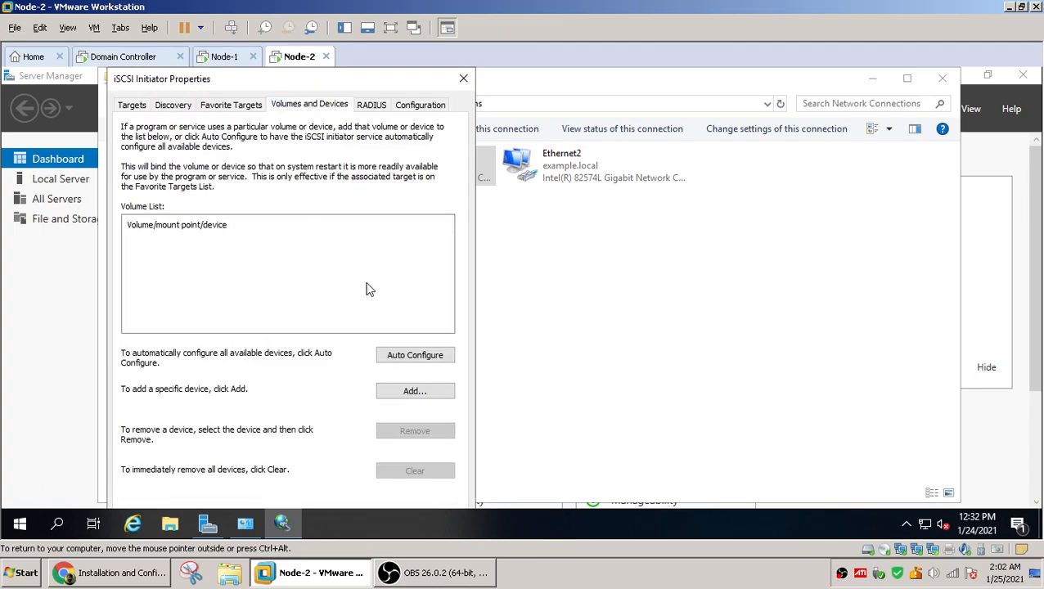
pyautogui.click(413, 355)
pyautogui.click(274, 256)
pyautogui.click(274, 241)
pyautogui.click(274, 253)
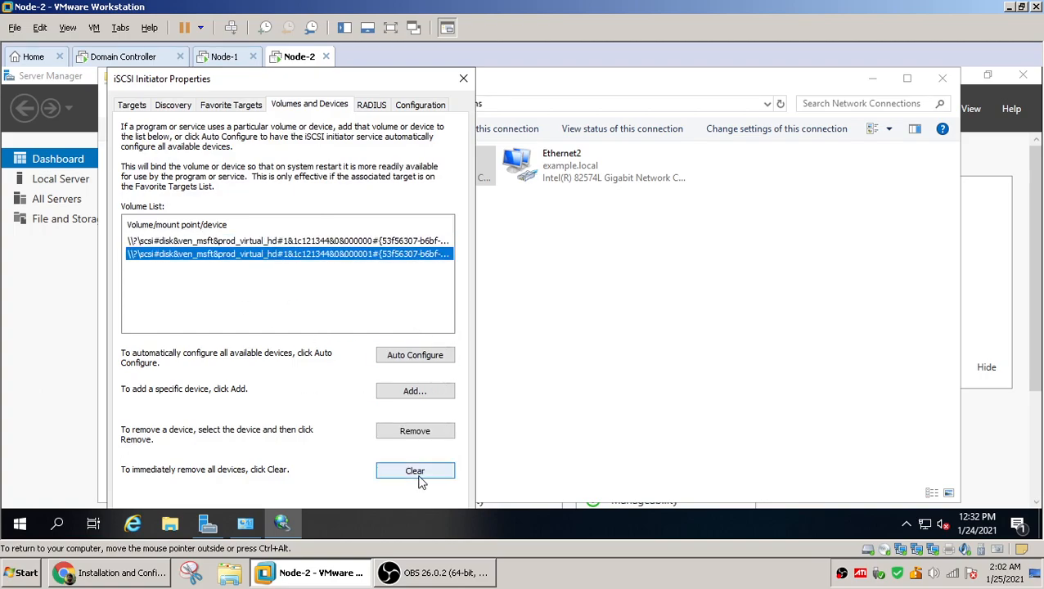
pyautogui.click(463, 78)
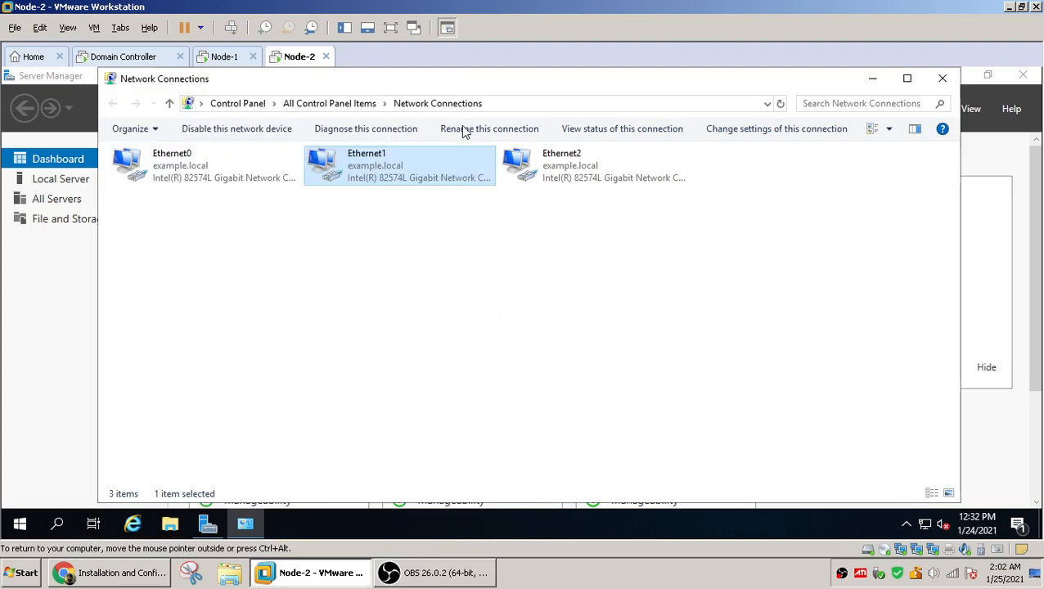
# Open Disk Management on Node-1 and inspect the newly attached offline iSCSI disks
pyautogui.click(232, 59)
pyautogui.click(384, 78)
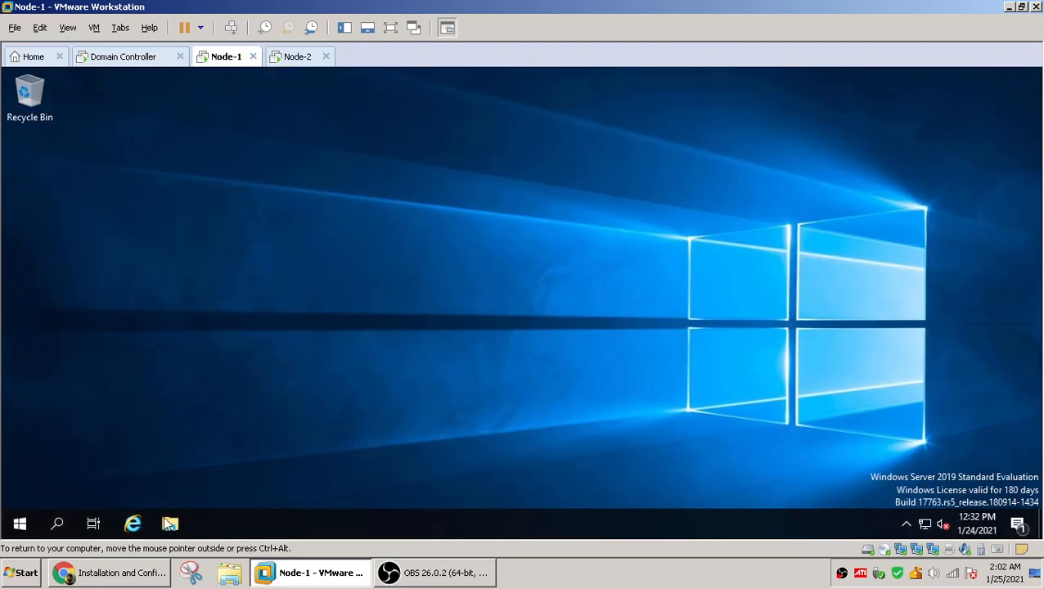
pyautogui.rightClick(19, 524)
pyautogui.click(101, 453)
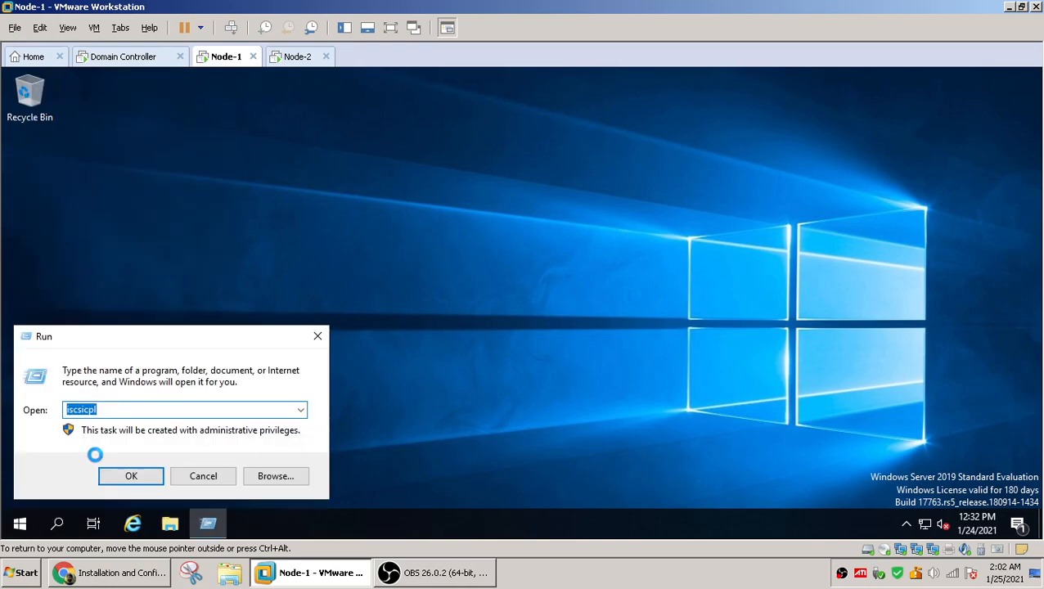
pyautogui.write('diskmgmt.msc')
pyautogui.press('Return')
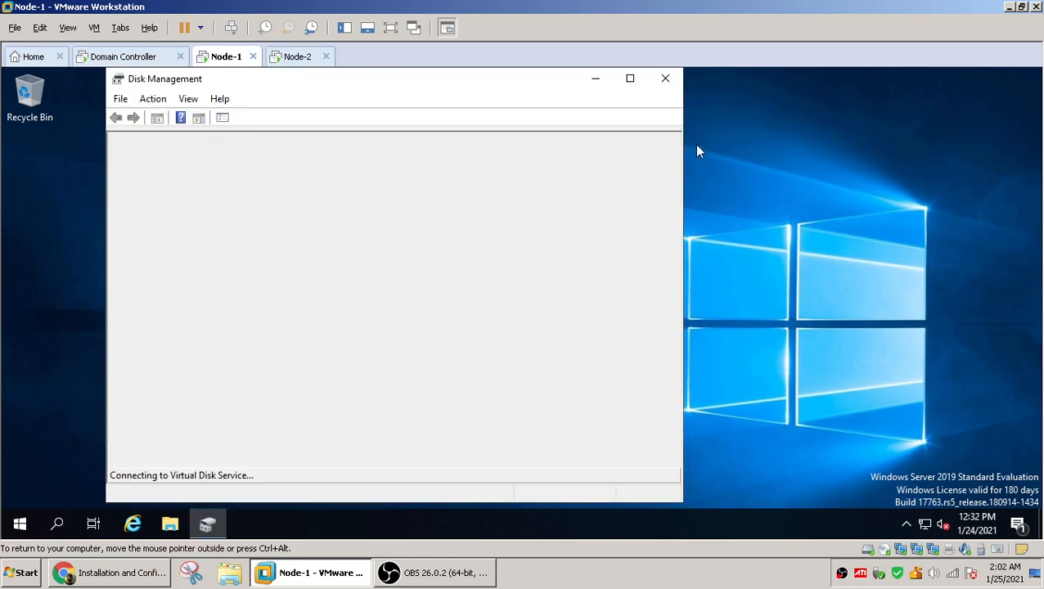
pyautogui.click(630, 78)
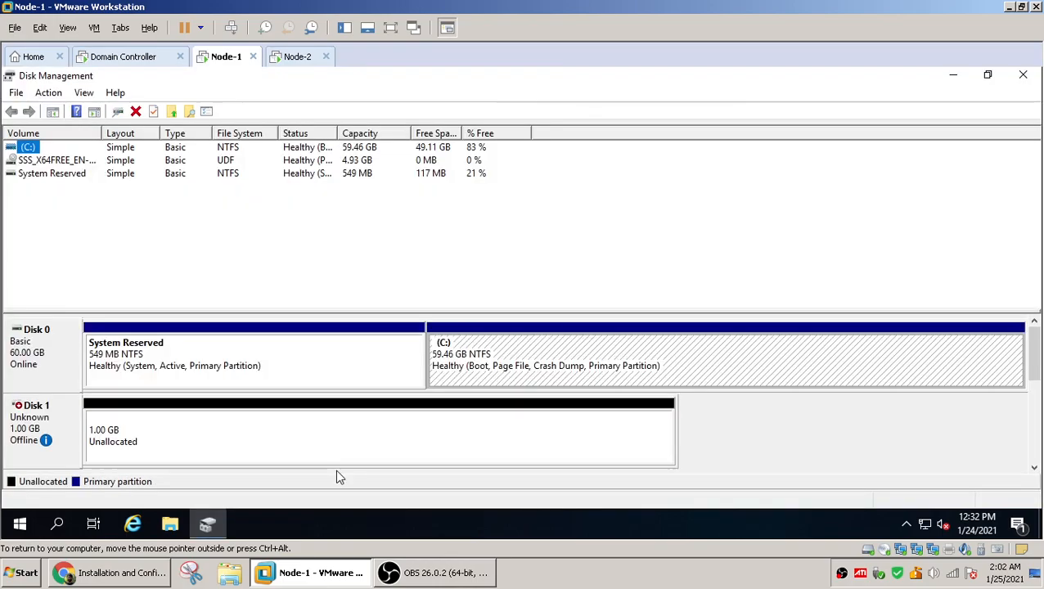
pyautogui.moveTo(625, 310); pyautogui.dragTo(636, 233)
pyautogui.click(74, 353)
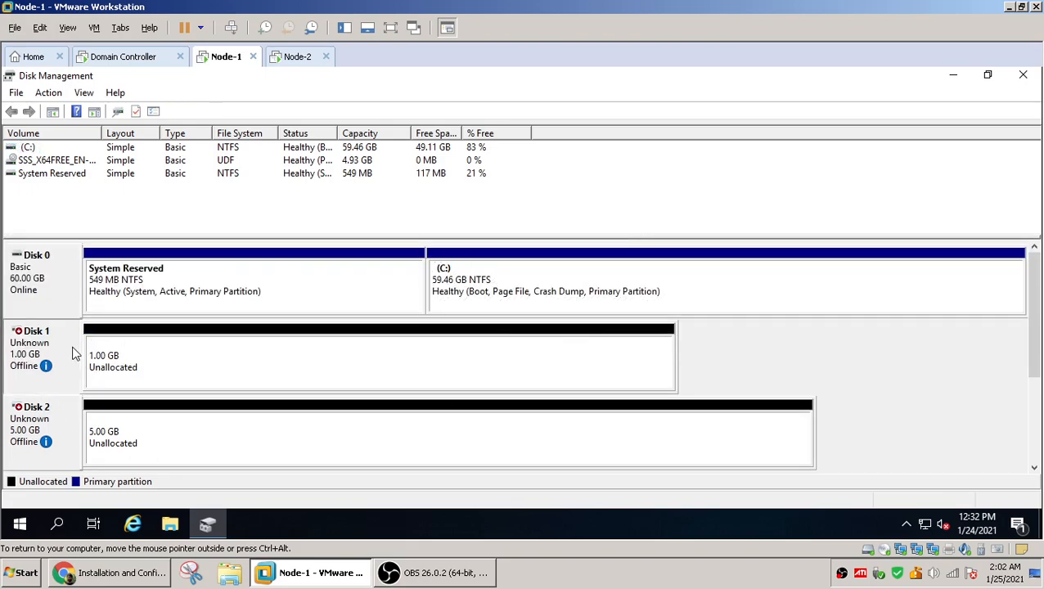
pyautogui.click(68, 434)
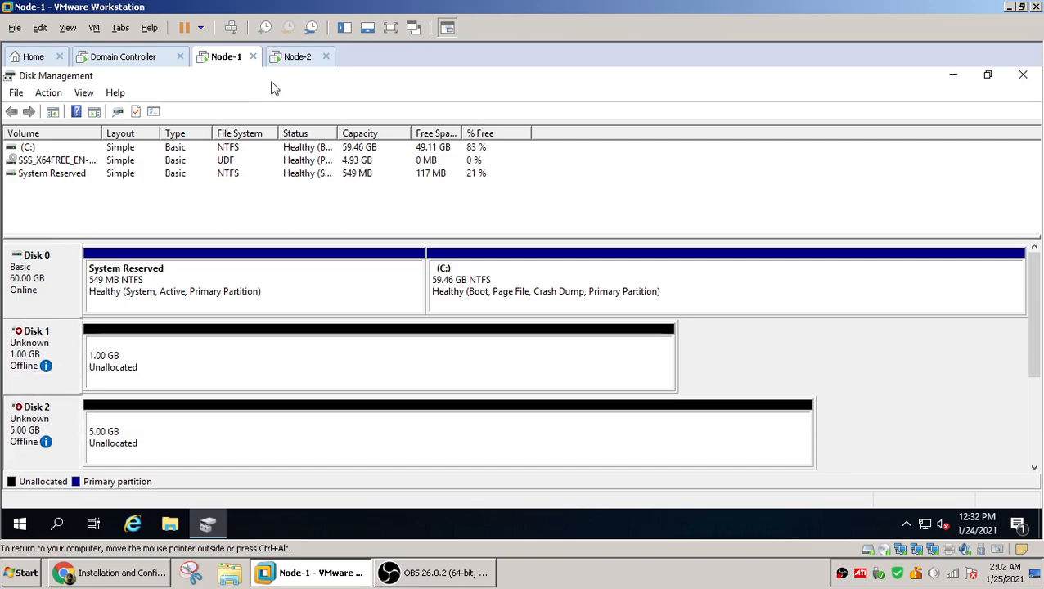
# On Node-2, close Network Connections and open Disk Management to view its iSCSI disks
pyautogui.click(294, 58)
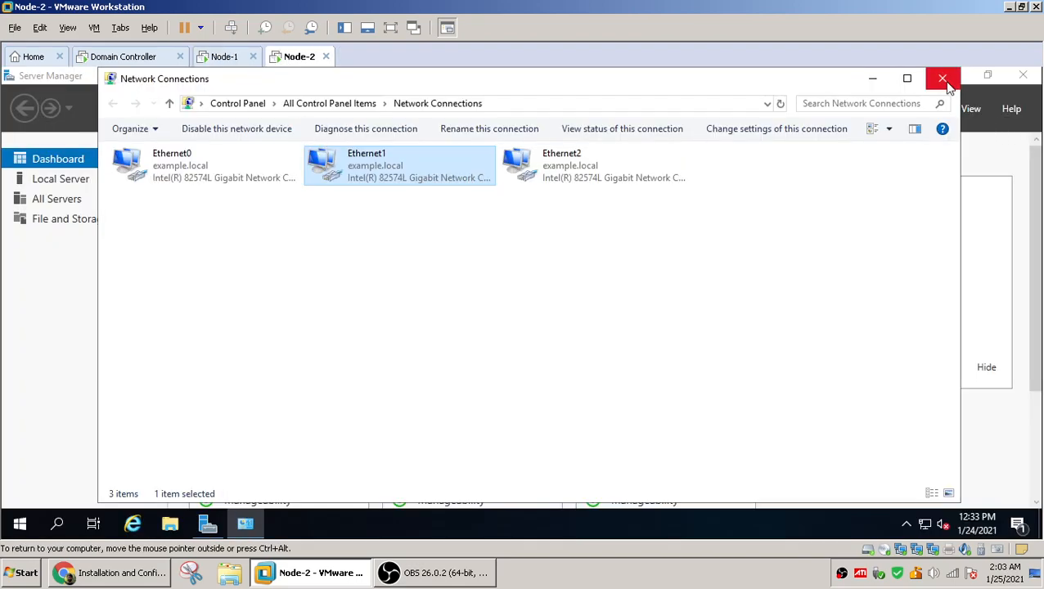
pyautogui.click(943, 79)
pyautogui.rightClick(21, 522)
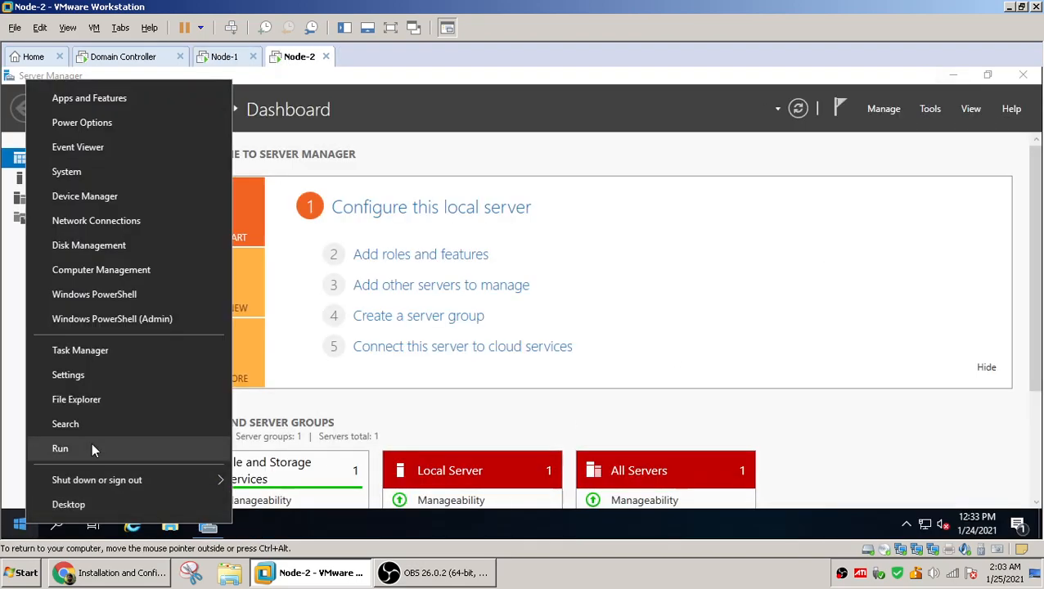
pyautogui.click(60, 449)
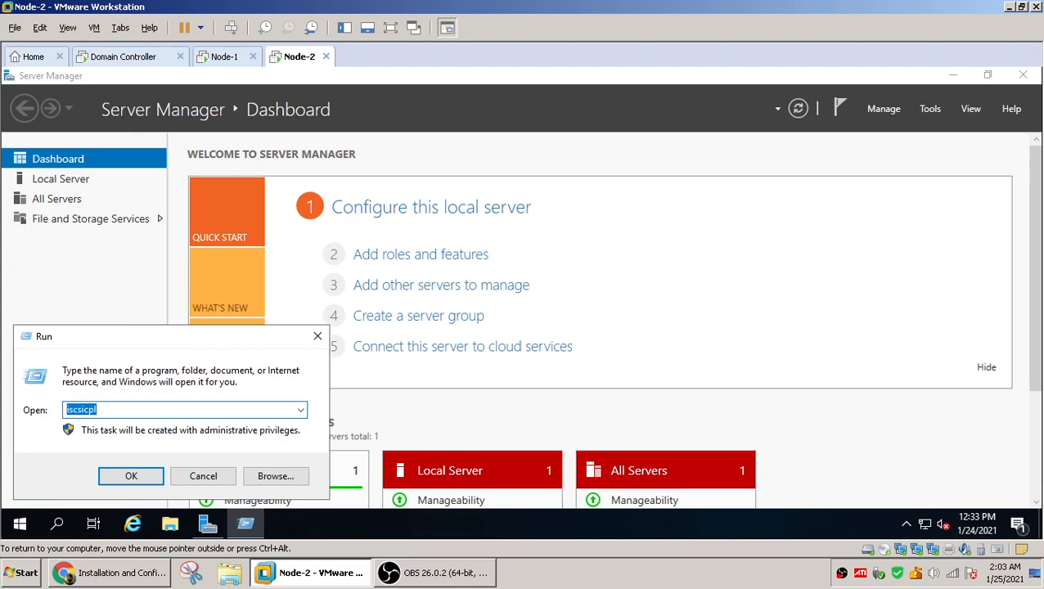
pyautogui.write('di')
pyautogui.press('Return')
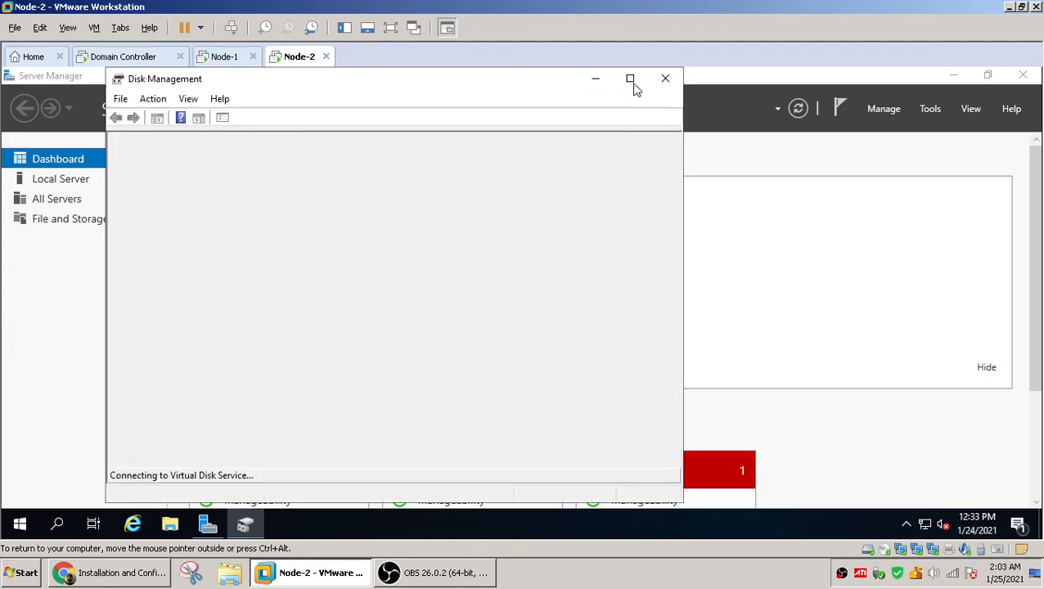
pyautogui.click(632, 79)
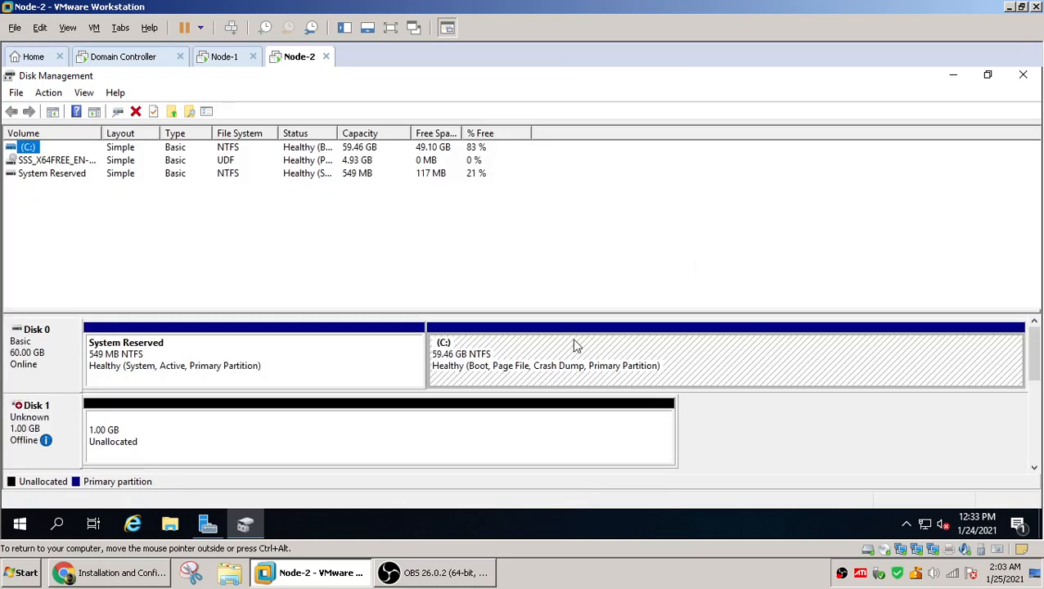
pyautogui.moveTo(550, 312); pyautogui.dragTo(582, 206)
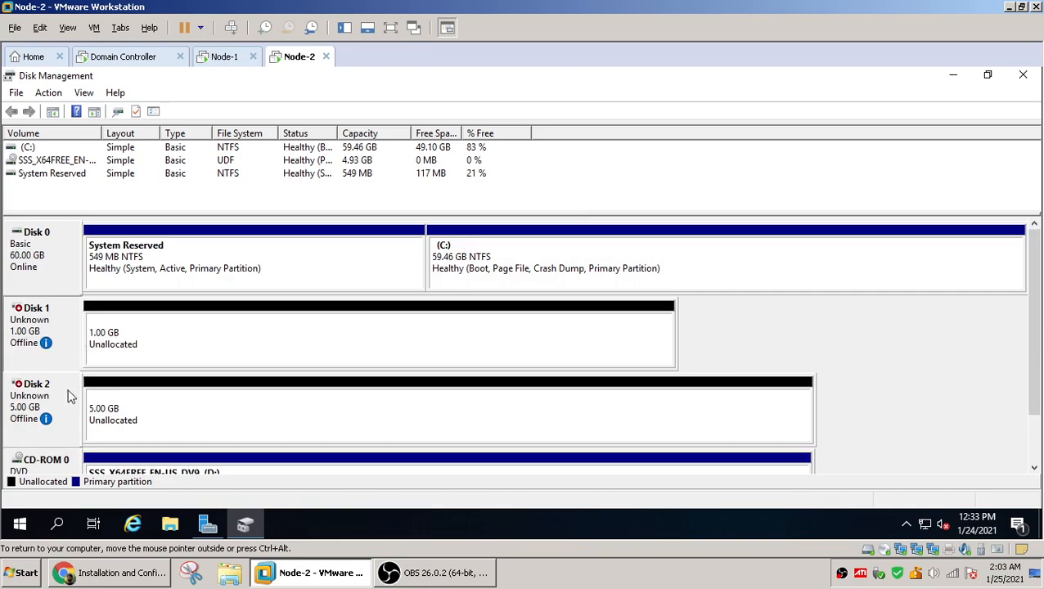
# On Node-1, bring Disk 1 and Disk 2 online
pyautogui.click(225, 57)
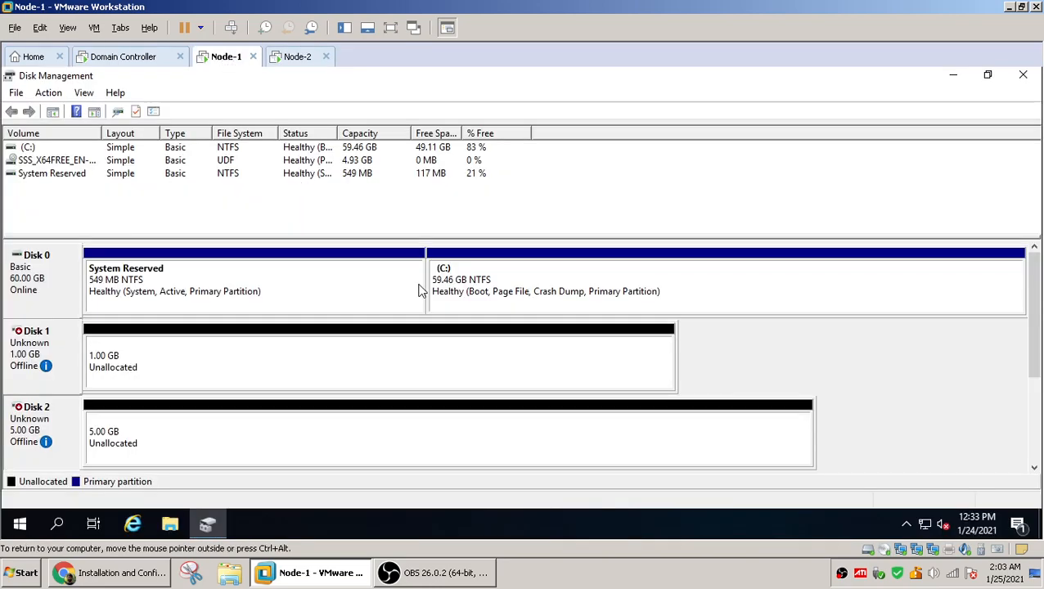
pyautogui.click(68, 344)
pyautogui.rightClick(66, 342)
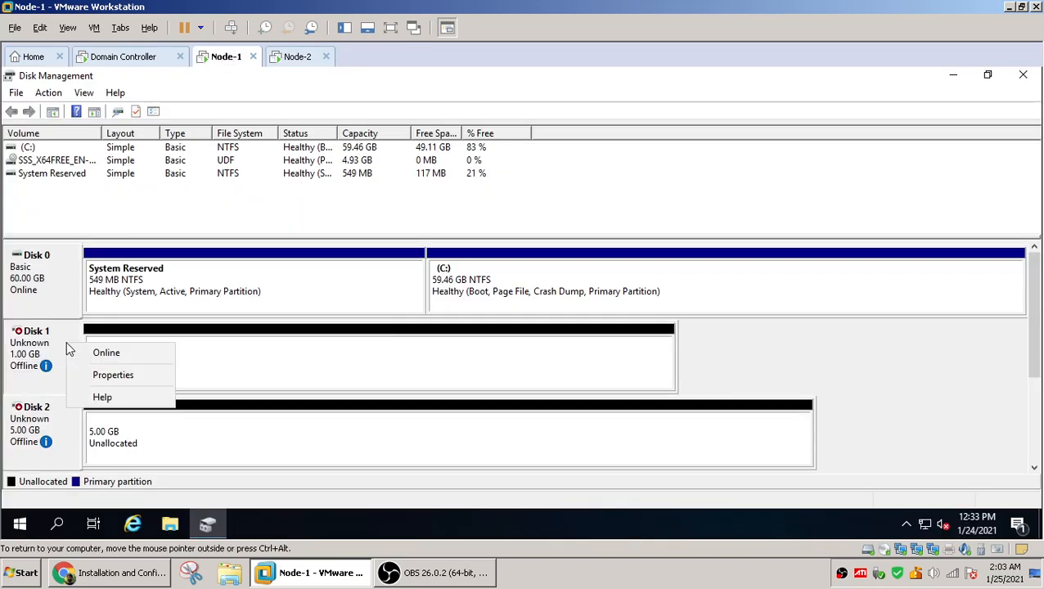
pyautogui.click(110, 353)
pyautogui.click(69, 427)
pyautogui.rightClick(70, 427)
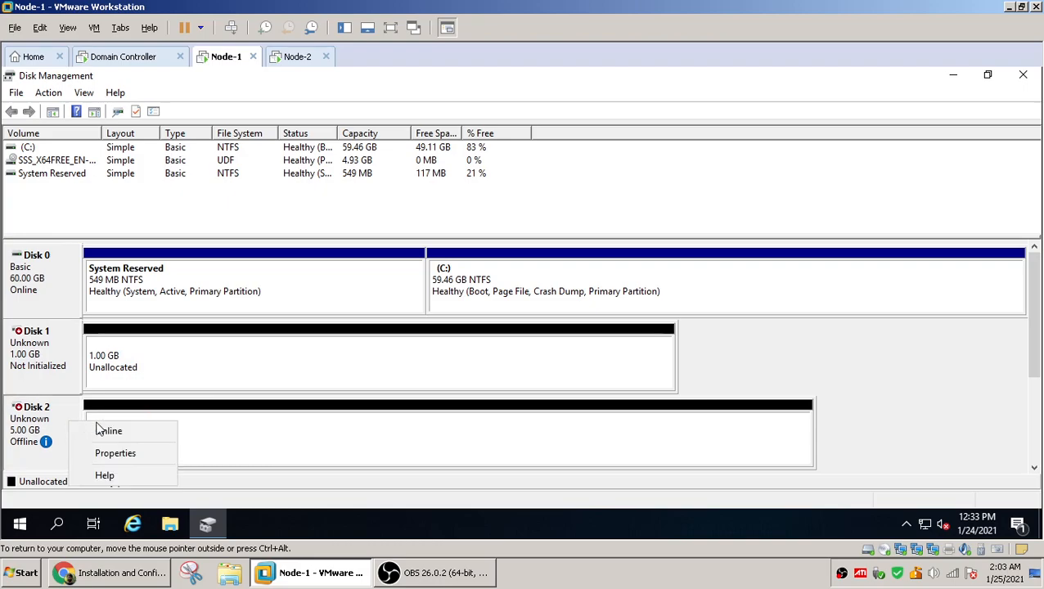
pyautogui.click(106, 429)
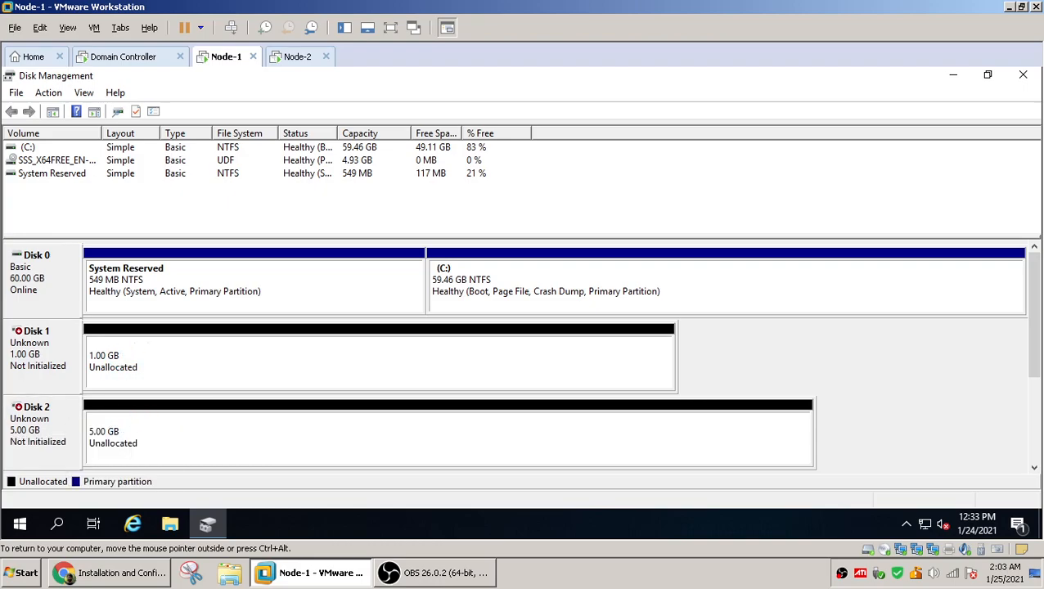
# Initialize Disk 1 and Disk 2 with the MBR partition style
pyautogui.rightClick(63, 346)
pyautogui.click(121, 358)
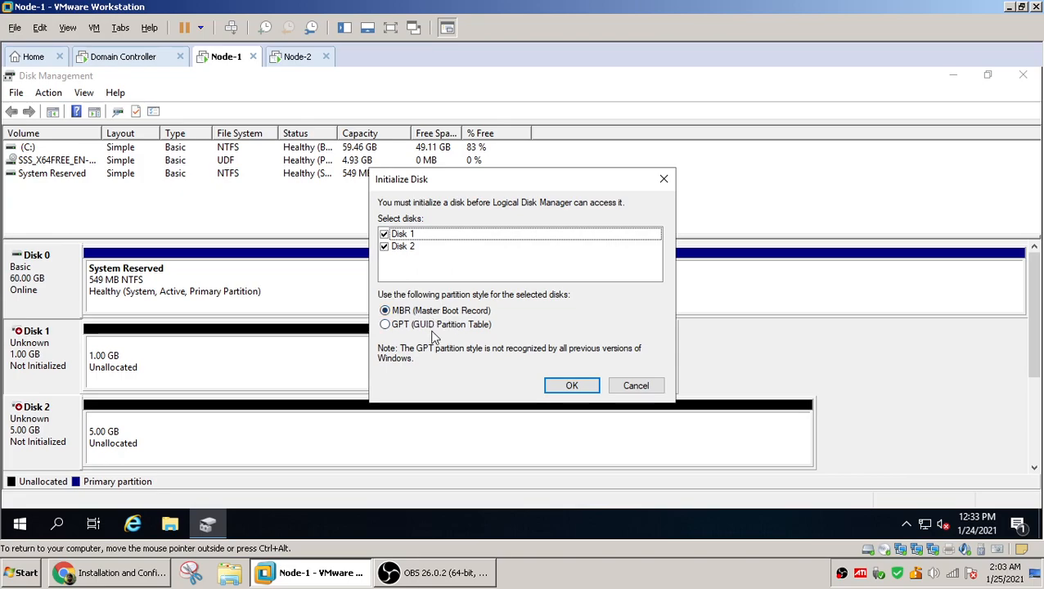
pyautogui.click(572, 385)
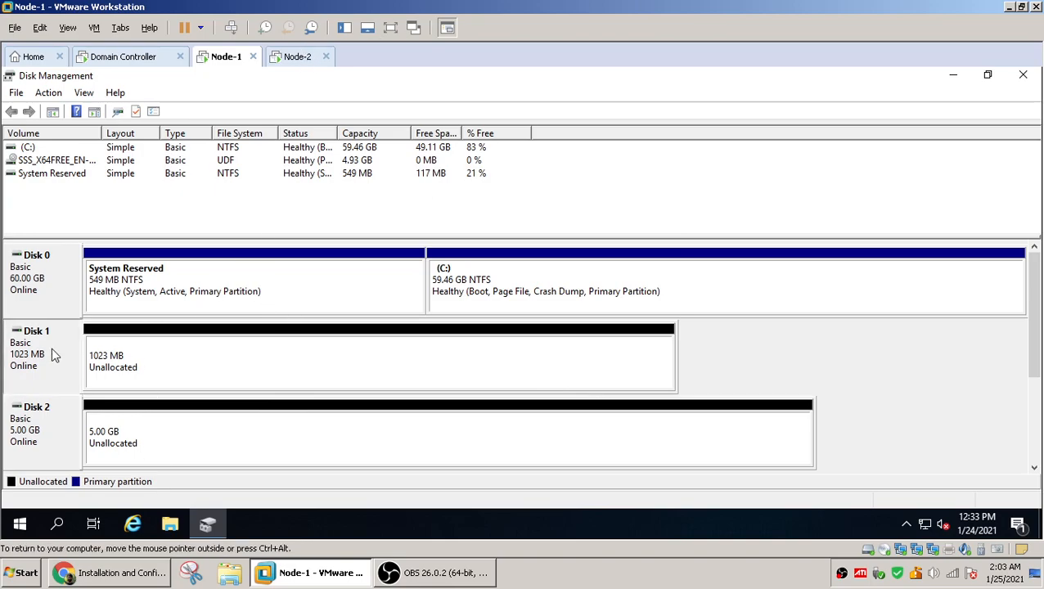
# Create a new simple NTFS volume on Disk 1 with drive letter Q using quick format
pyautogui.click(211, 362)
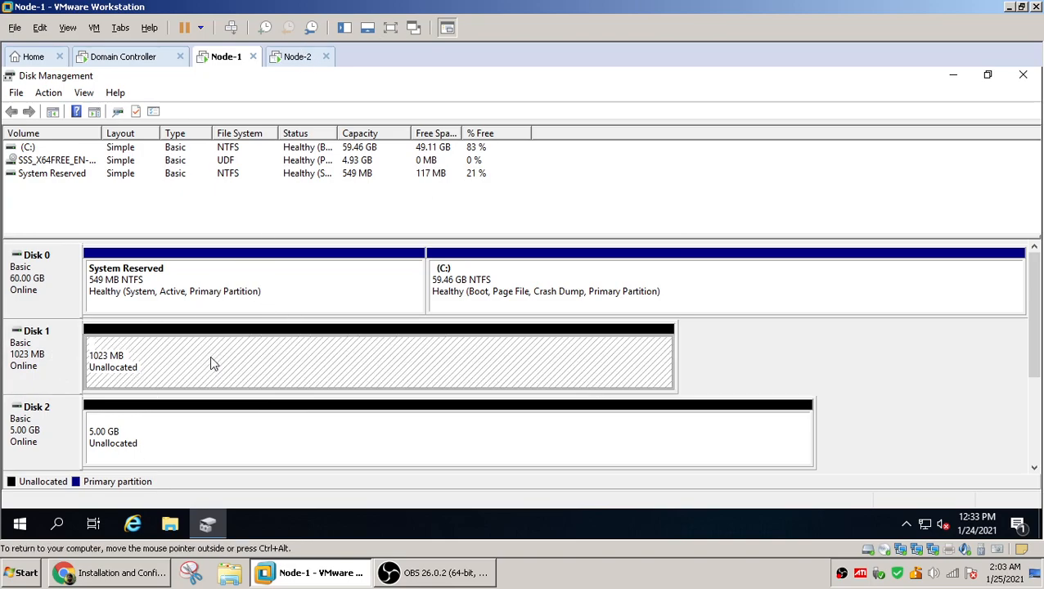
pyautogui.rightClick(212, 357)
pyautogui.click(271, 369)
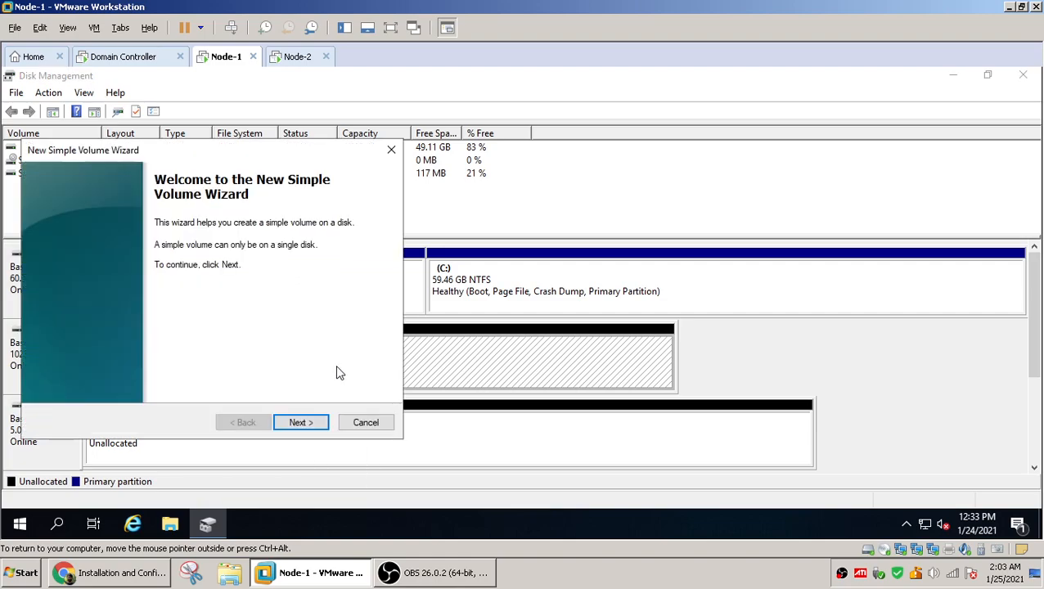
pyautogui.click(309, 427)
pyautogui.click(308, 429)
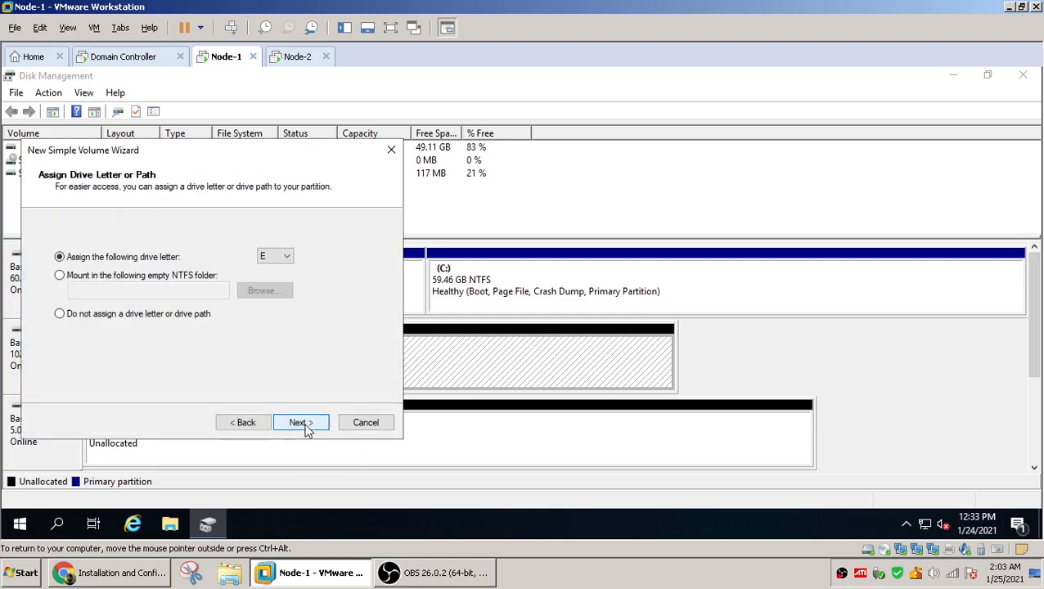
pyautogui.click(286, 257)
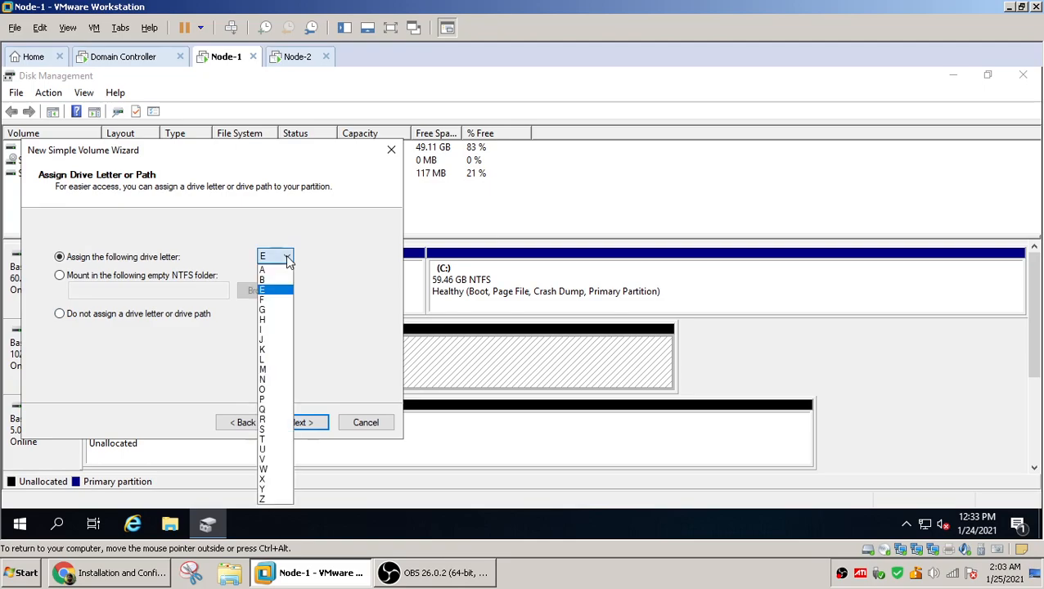
pyautogui.click(277, 410)
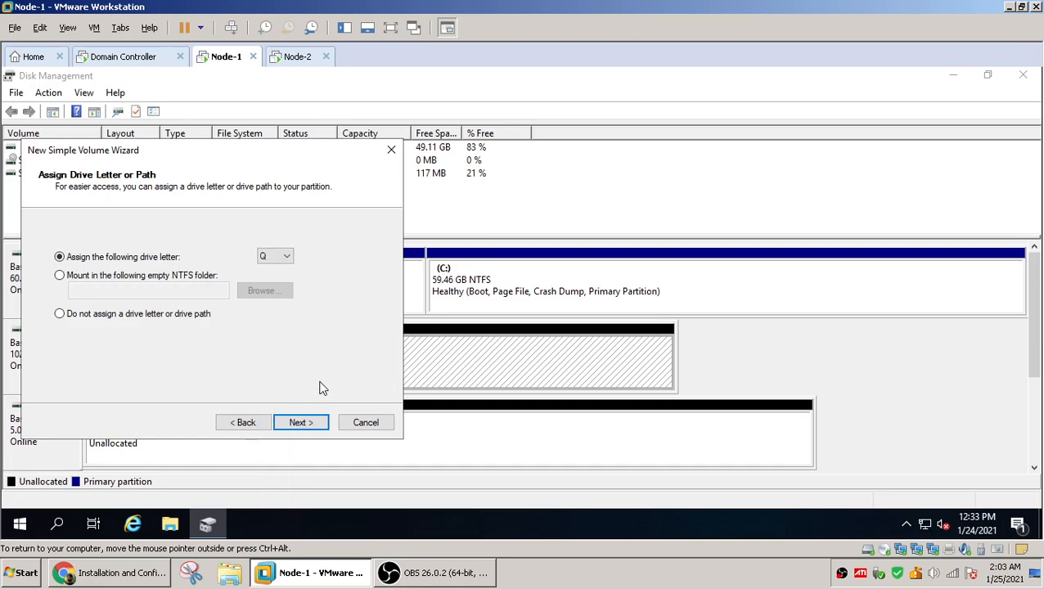
pyautogui.click(301, 424)
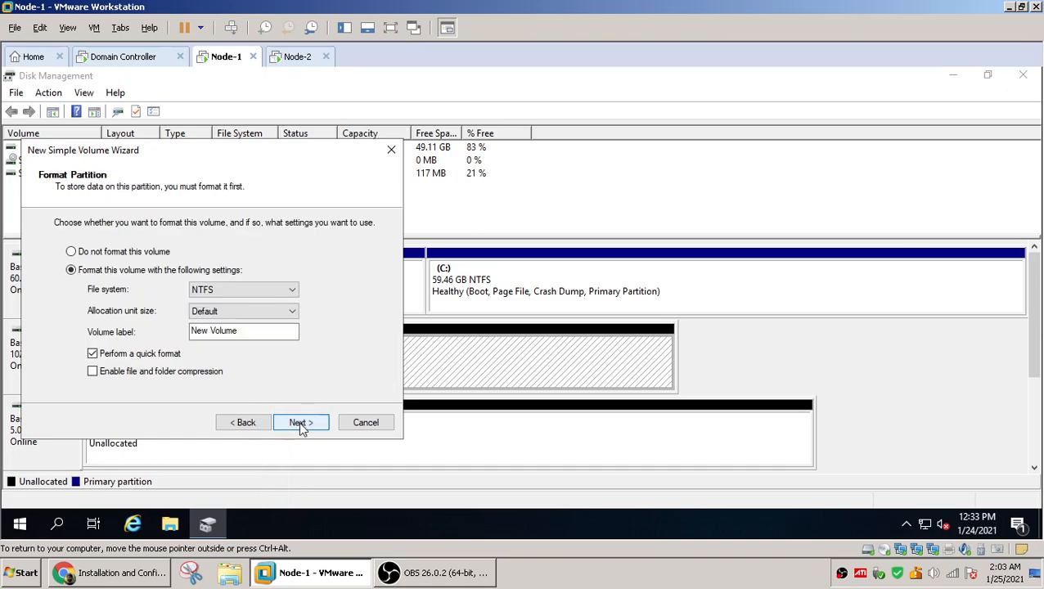
pyautogui.click(300, 423)
pyautogui.click(301, 423)
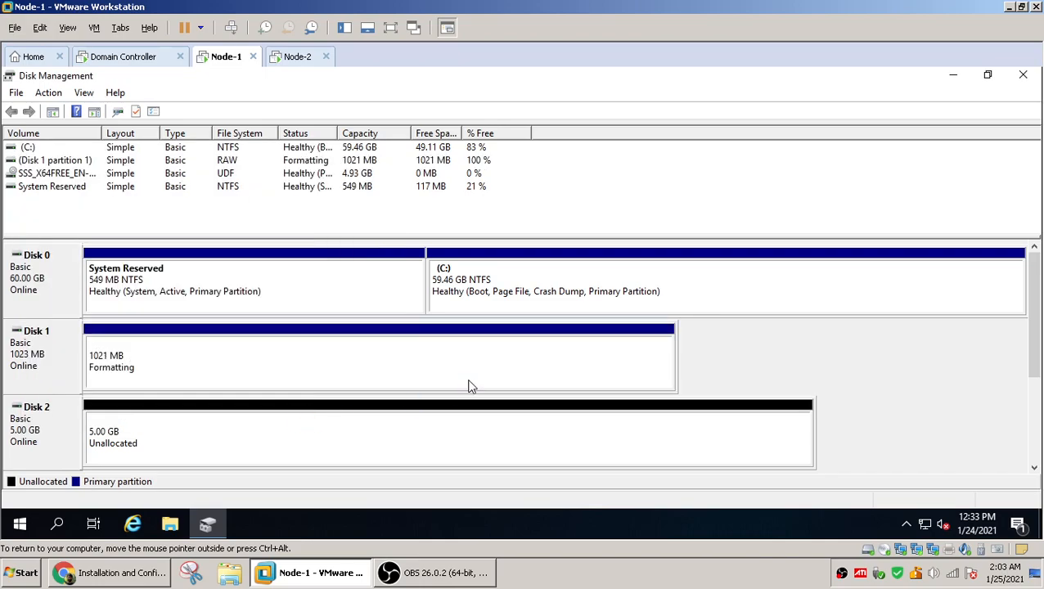
# Create a new simple NTFS volume on Disk 2 with drive letter G using quick format
pyautogui.rightClick(338, 438)
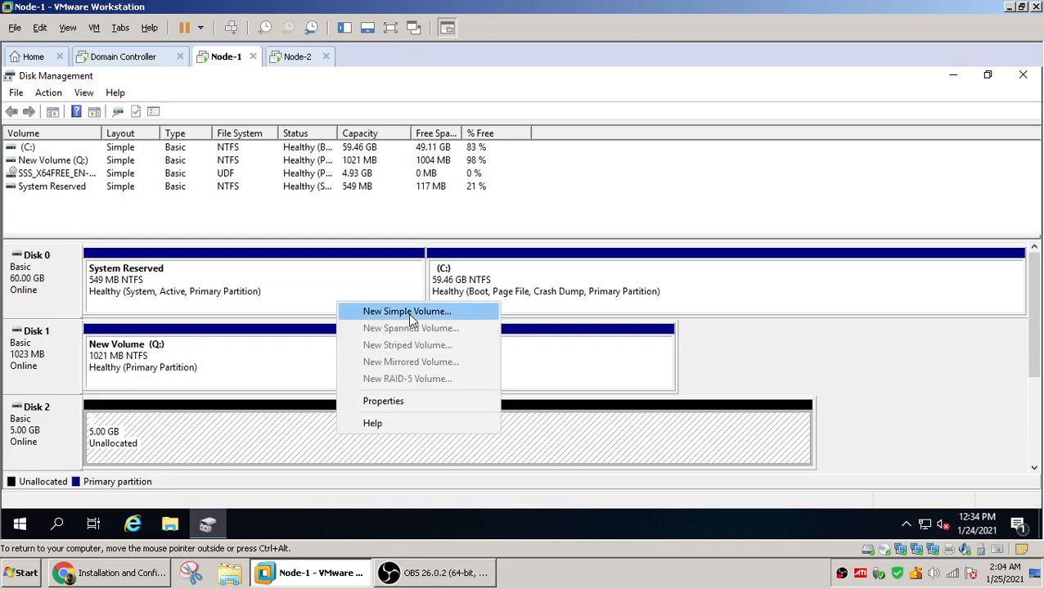
pyautogui.click(408, 313)
pyautogui.click(312, 421)
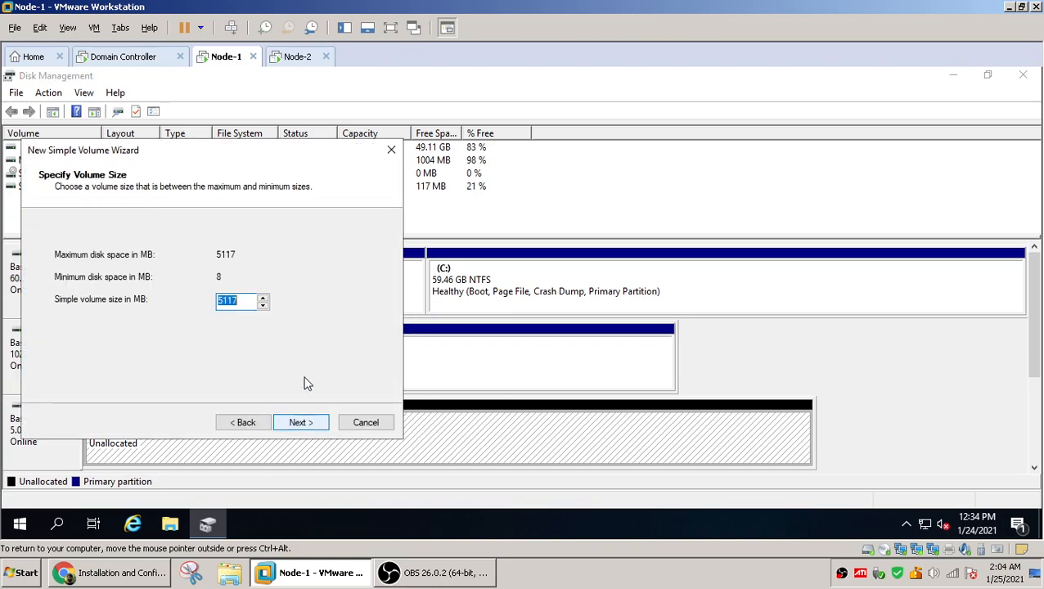
pyautogui.click(297, 424)
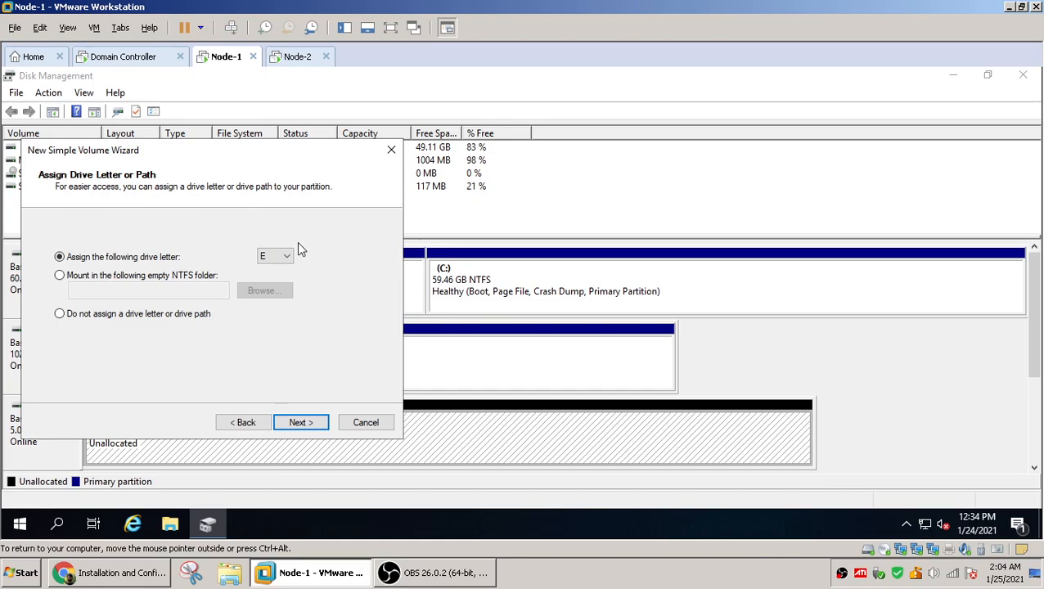
pyautogui.click(286, 259)
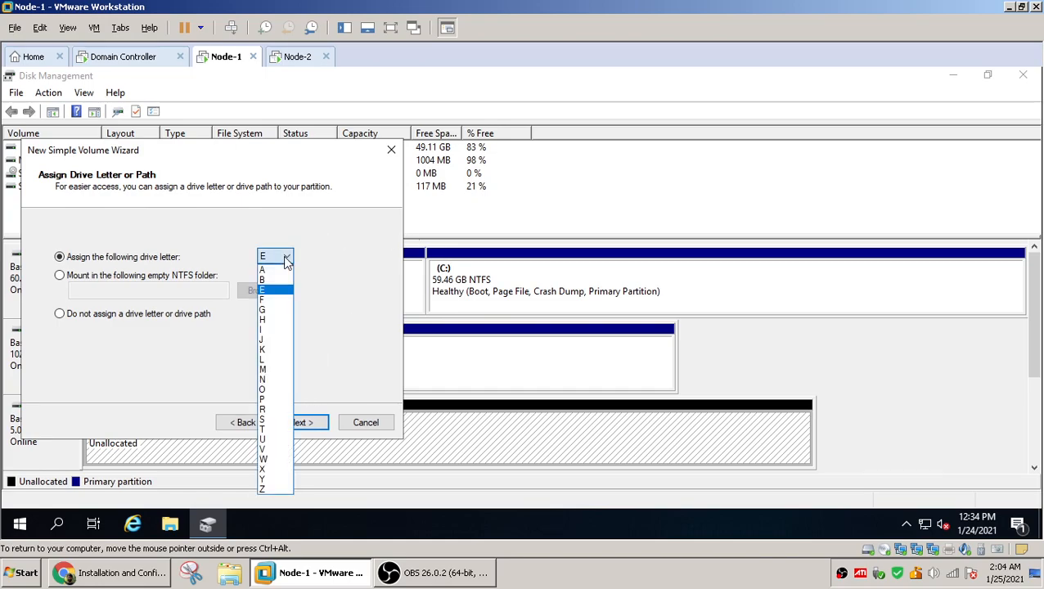
pyautogui.click(277, 310)
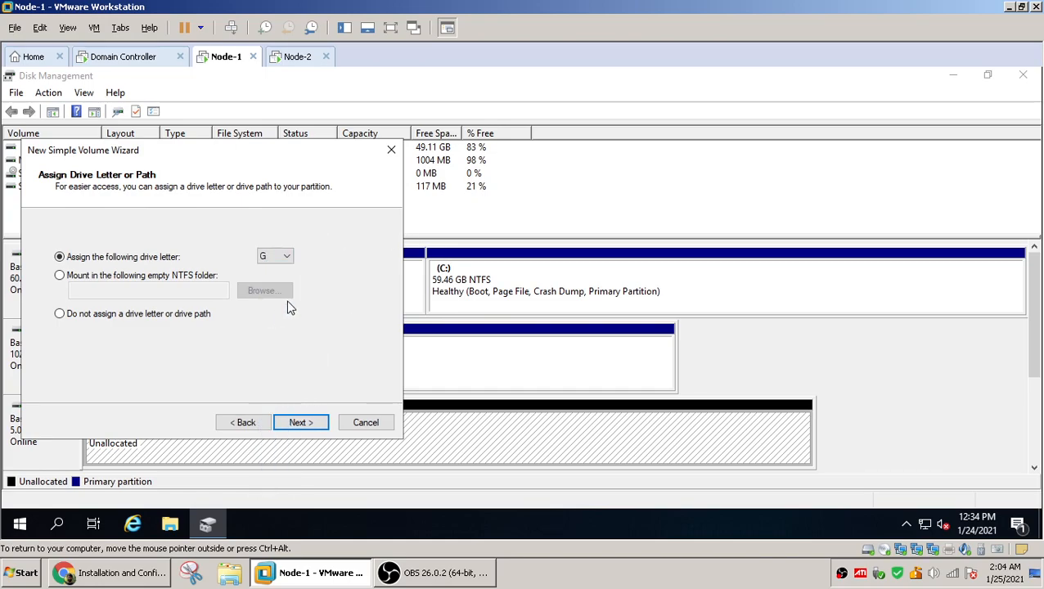
pyautogui.click(300, 426)
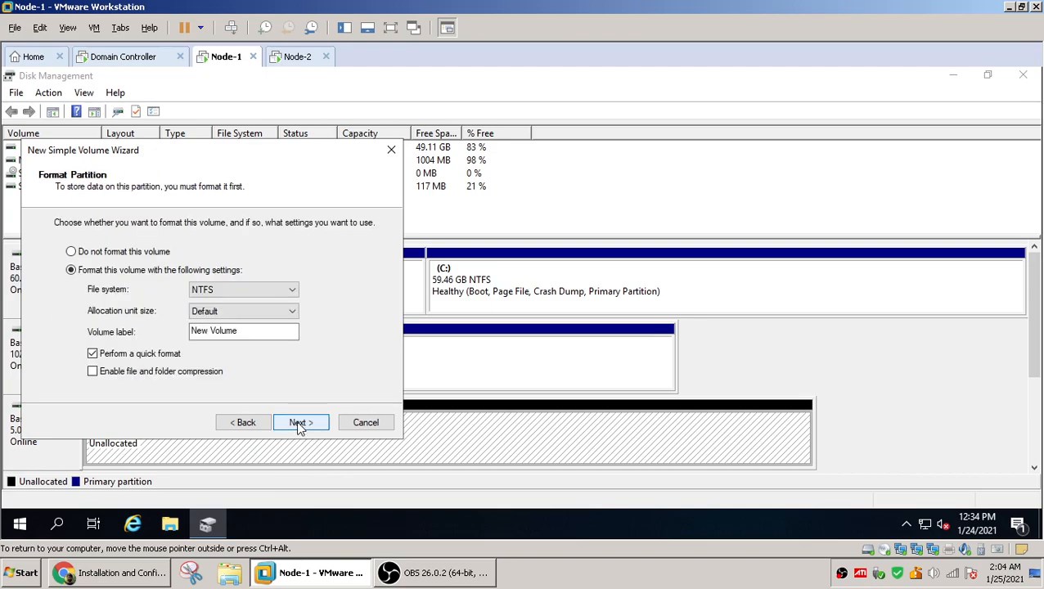
pyautogui.click(300, 424)
pyautogui.click(298, 425)
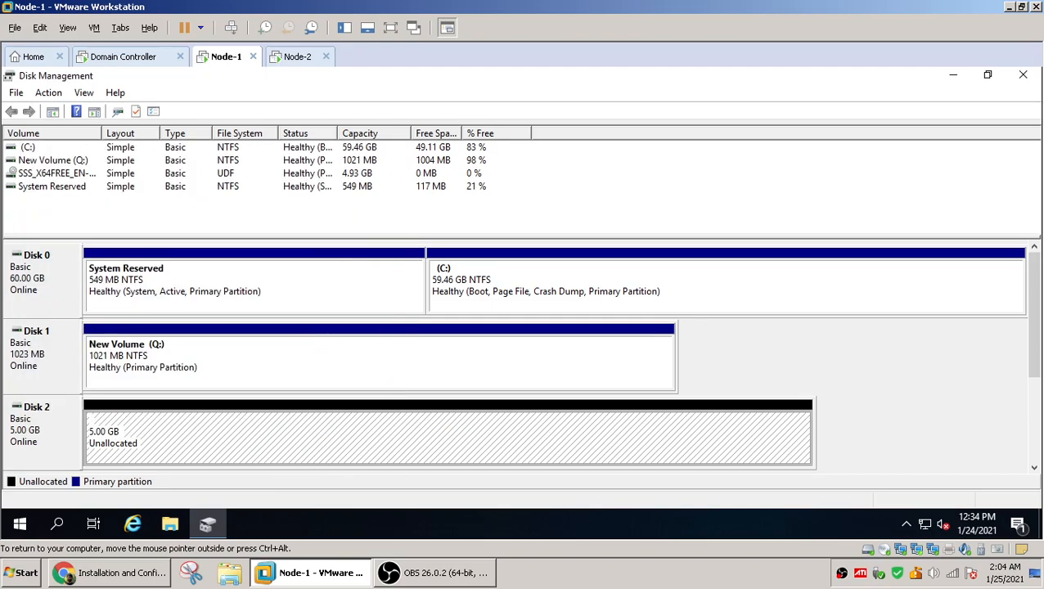
# Compare Node-1's new volumes with Node-2's disk list in Disk Management
pyautogui.click(286, 367)
pyautogui.click(284, 434)
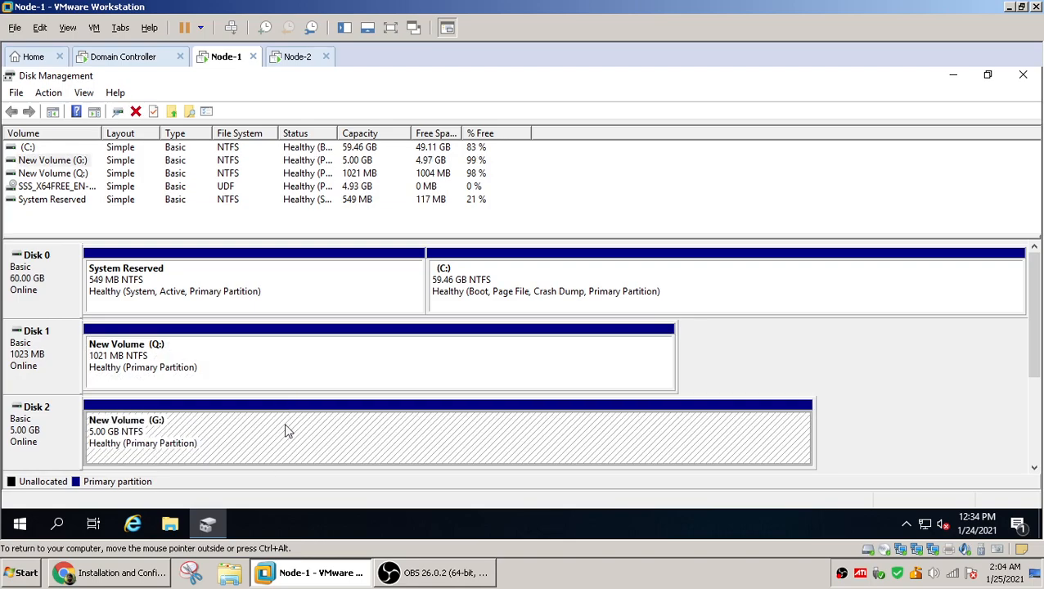
pyautogui.click(303, 381)
pyautogui.click(298, 57)
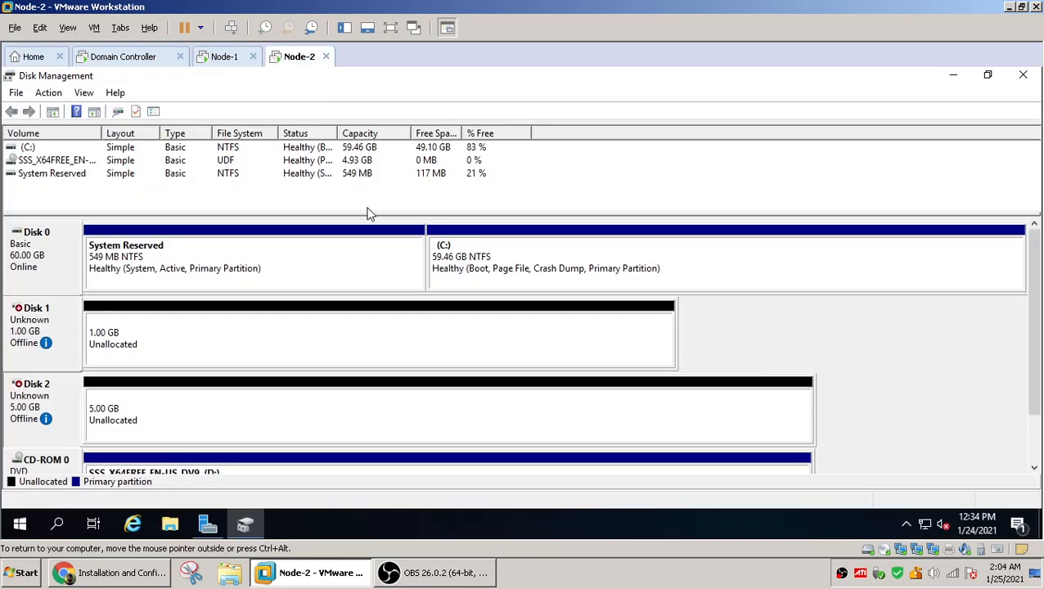
pyautogui.click(218, 57)
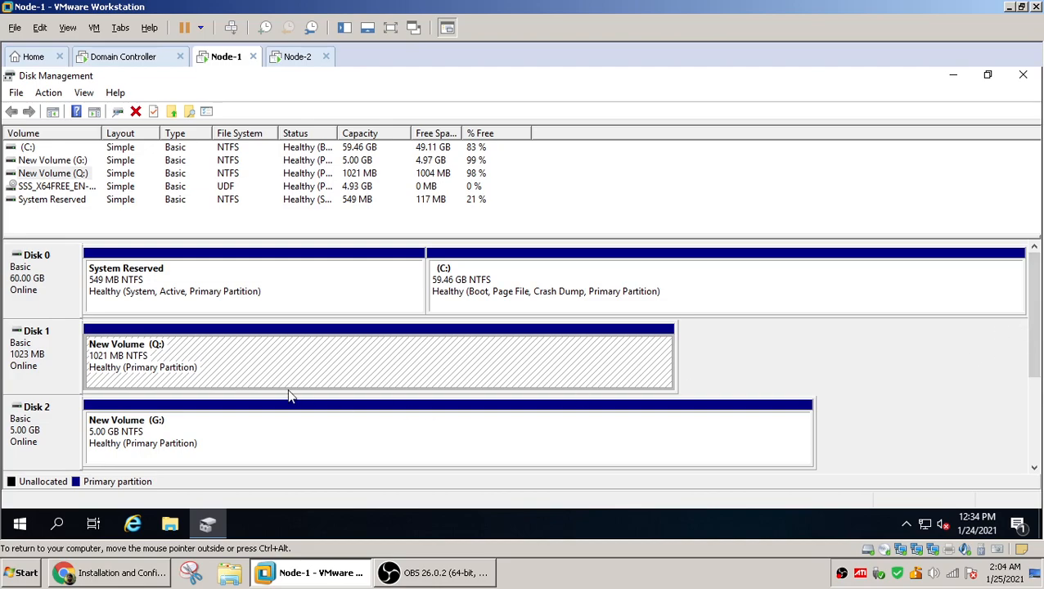
# Take Disk 1 and Disk 2 offline on Node-1
pyautogui.rightClick(67, 360)
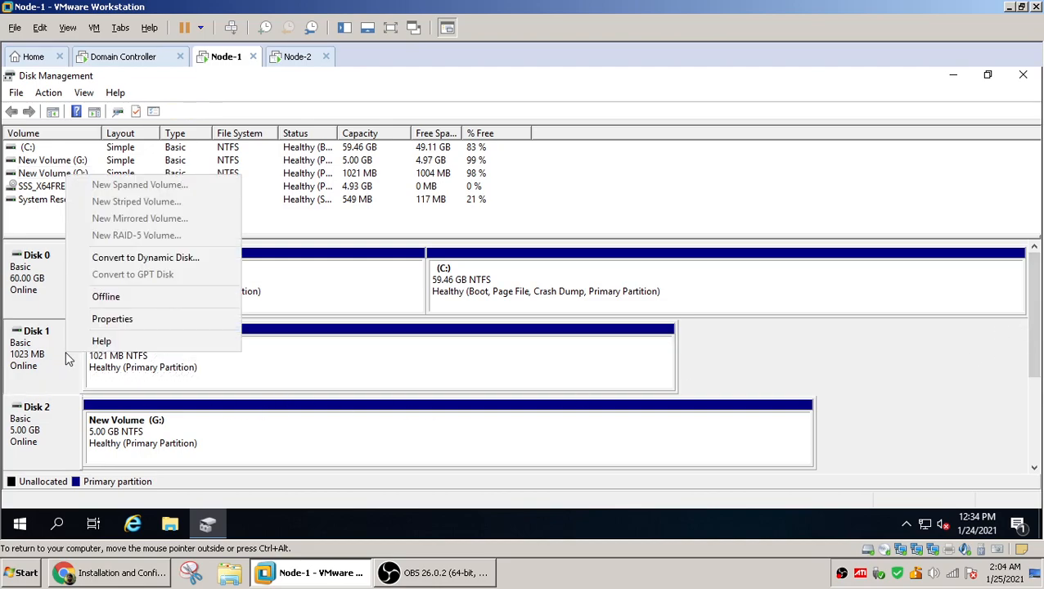
pyautogui.click(106, 297)
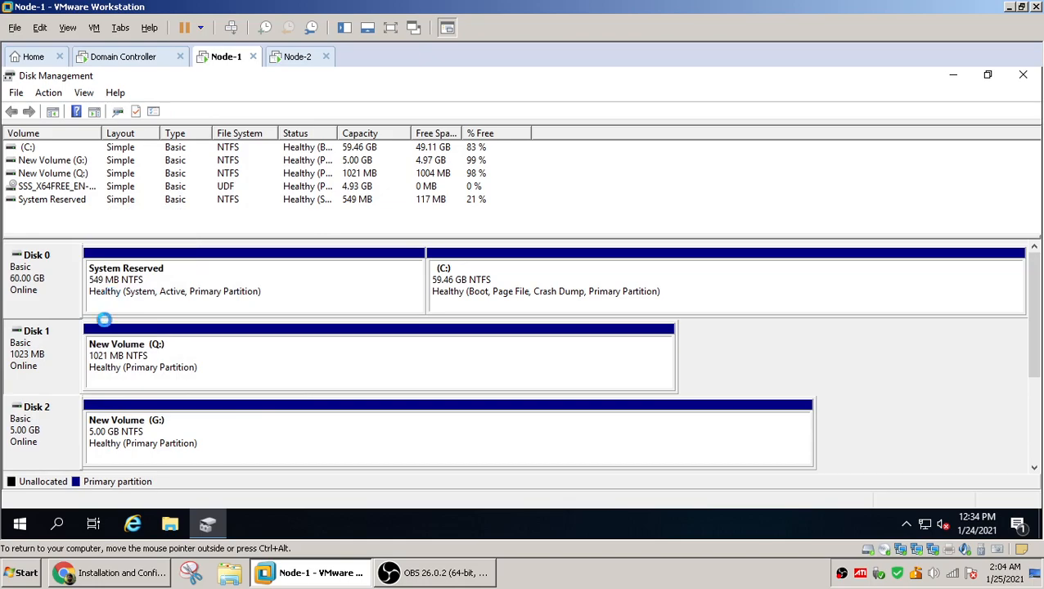
pyautogui.rightClick(62, 437)
pyautogui.click(146, 386)
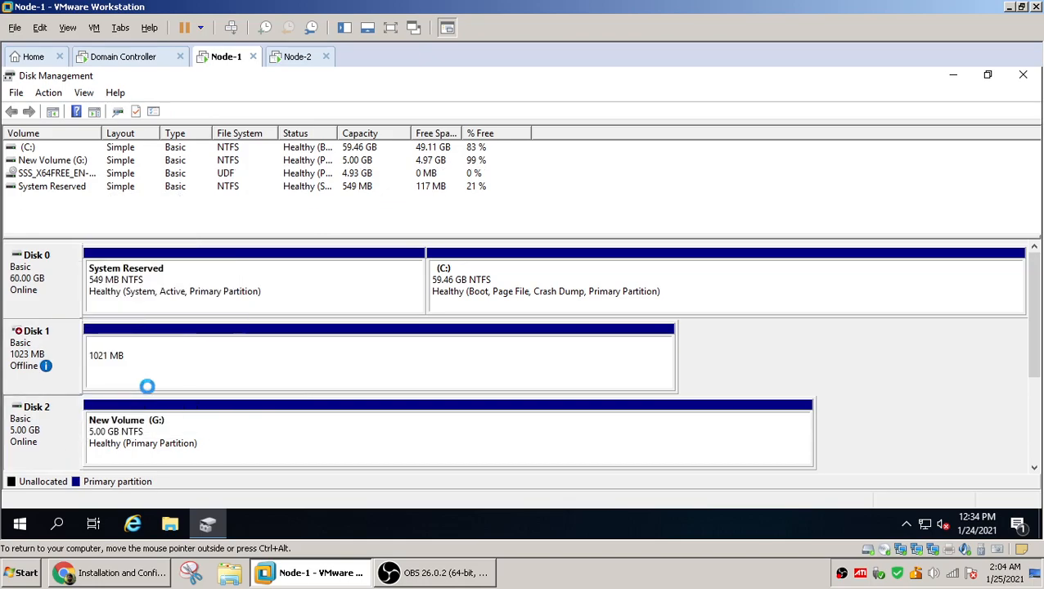
# Switch to Node-2 and refresh Disk Management
pyautogui.click(292, 58)
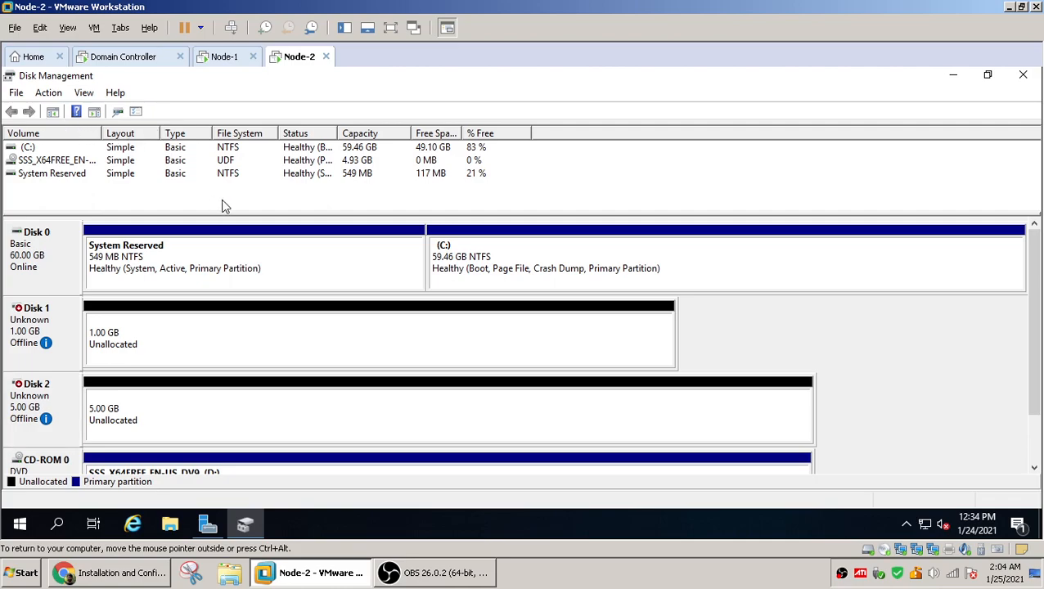
pyautogui.click(84, 93)
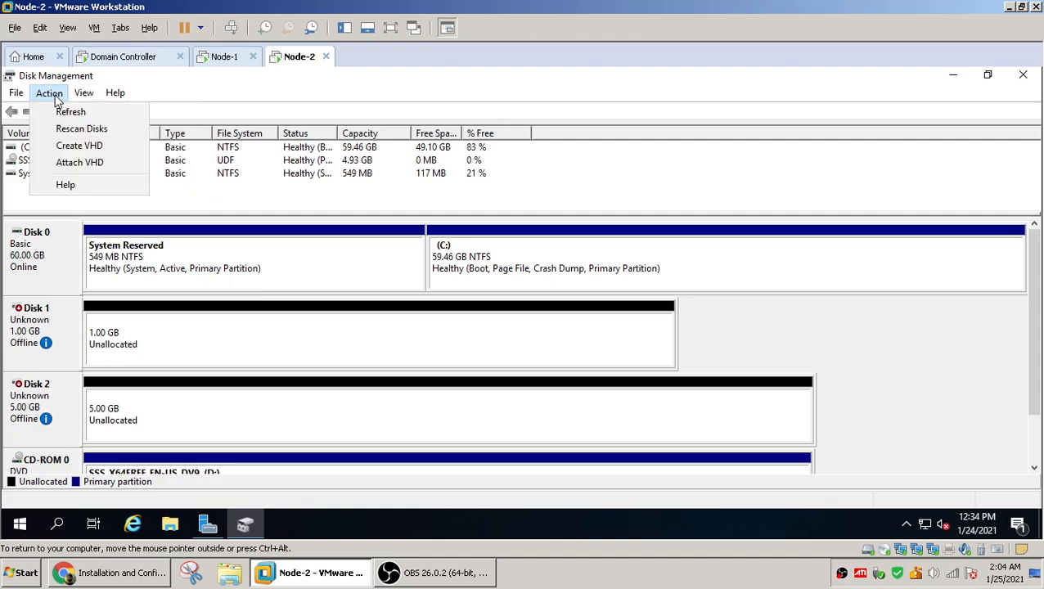
pyautogui.click(70, 112)
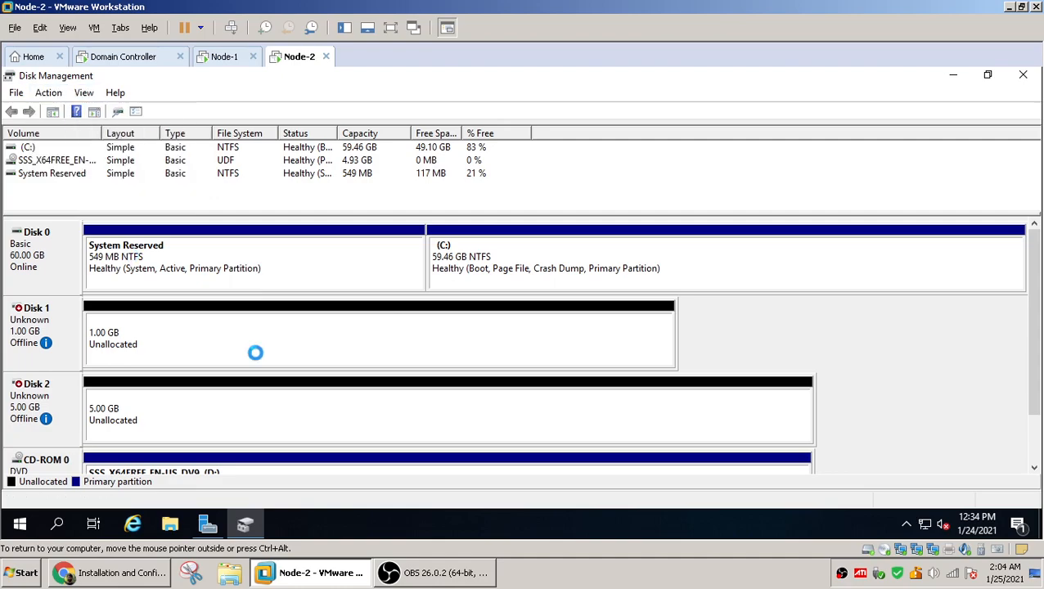
# Bring Disk 1 and Disk 2 online on Node-2
pyautogui.rightClick(65, 317)
pyautogui.click(122, 331)
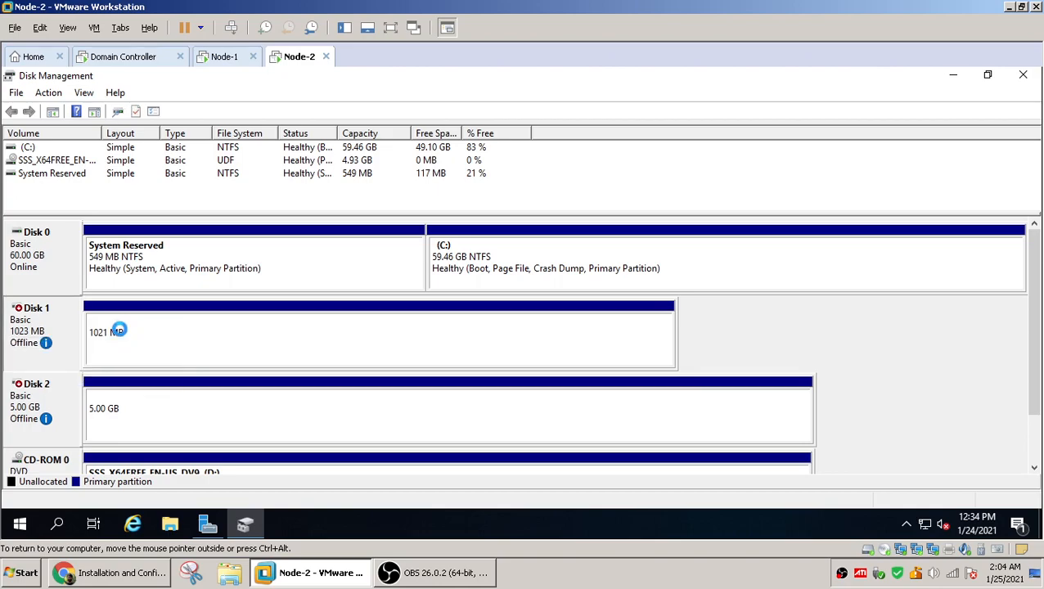
pyautogui.rightClick(64, 394)
pyautogui.click(98, 406)
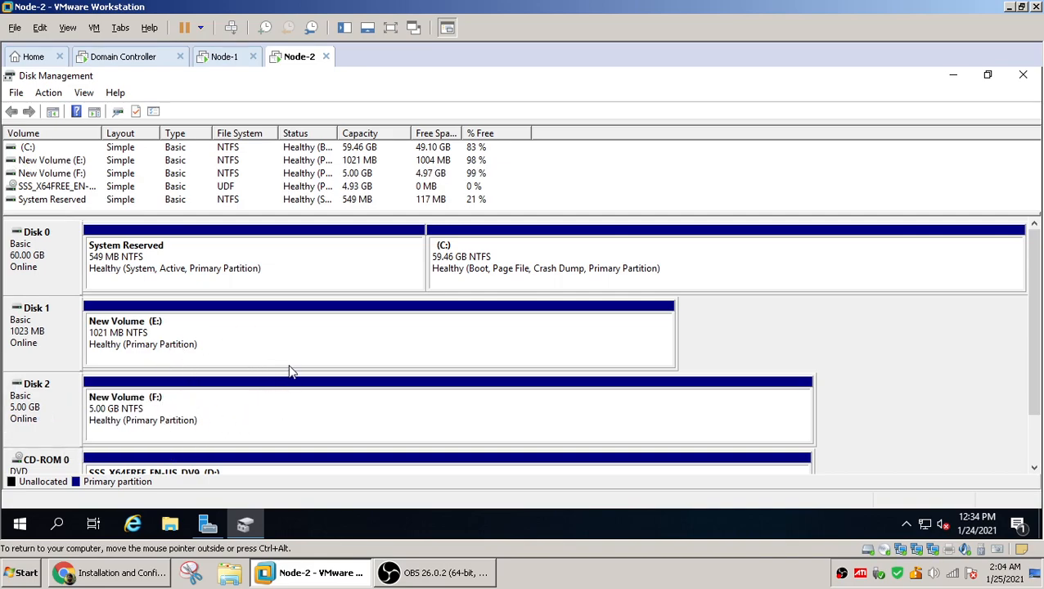
pyautogui.rightClick(288, 325)
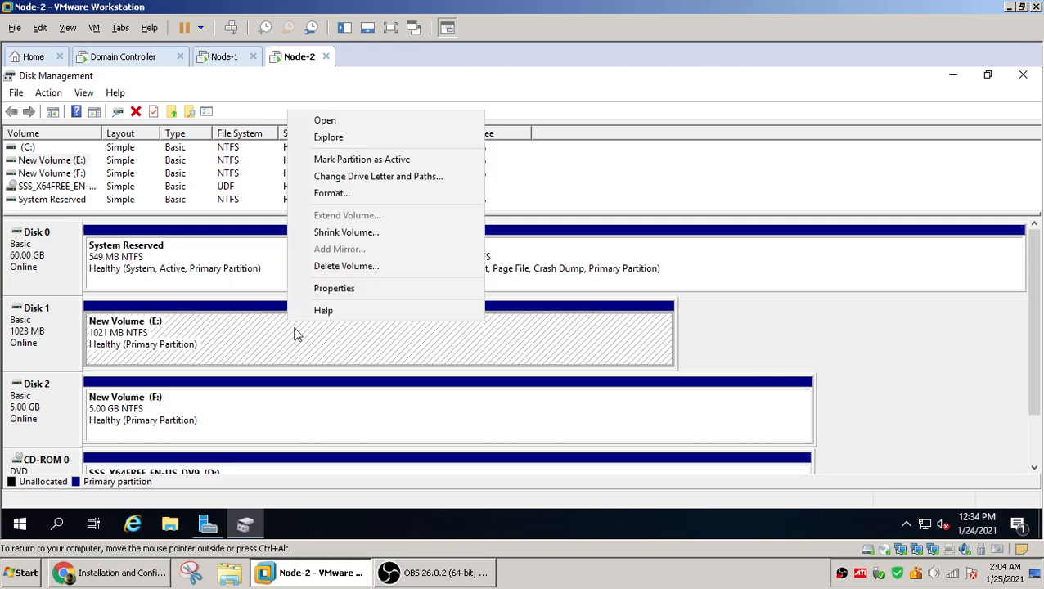
pyautogui.click(335, 289)
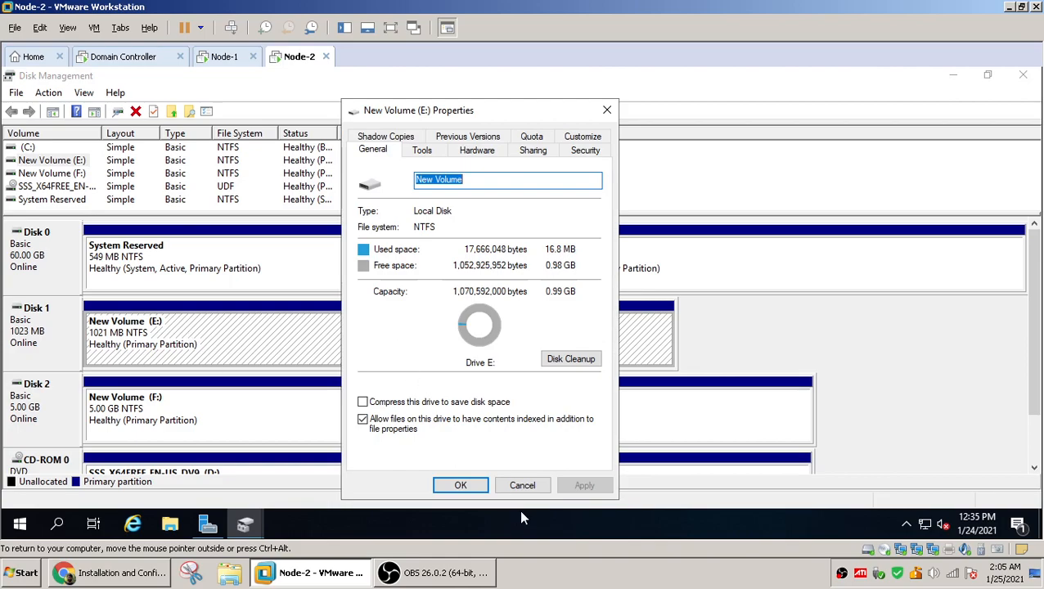
pyautogui.click(520, 485)
# Change the drive letter of the Disk 1 volume on Node-2 to Q
pyautogui.rightClick(358, 325)
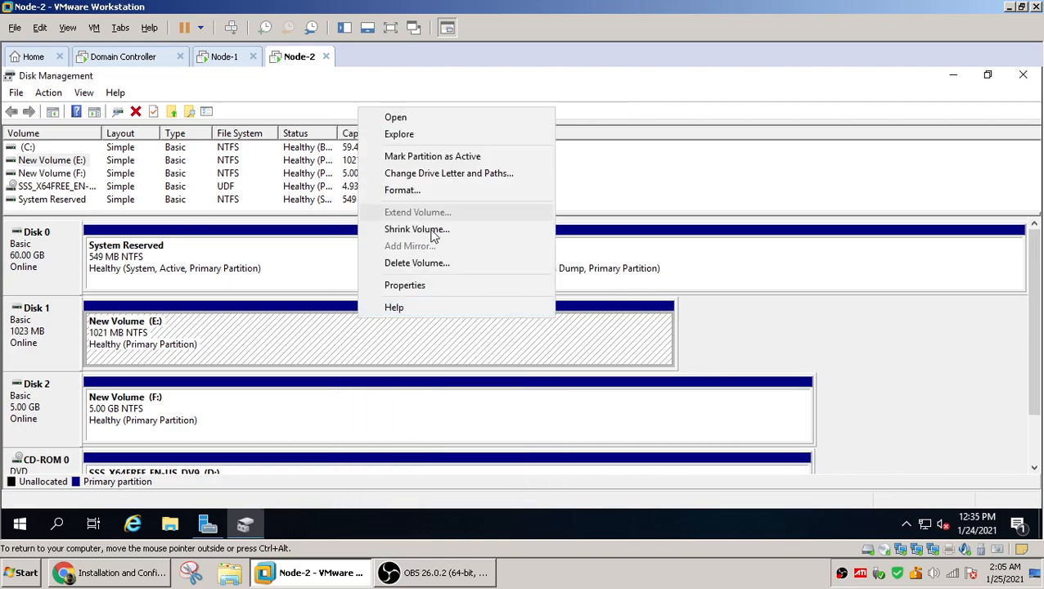
pyautogui.click(439, 175)
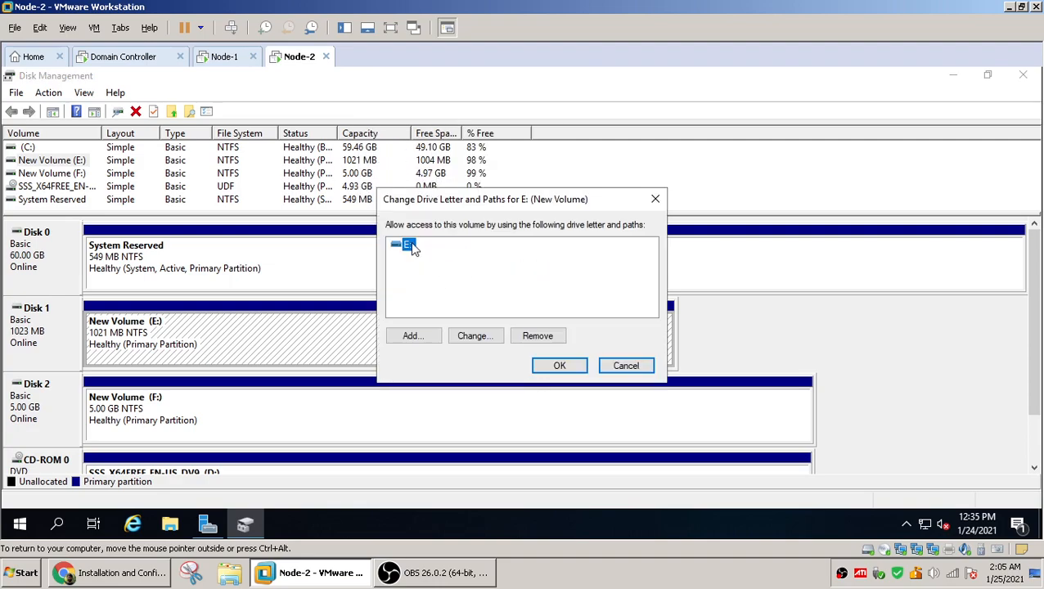
pyautogui.click(481, 338)
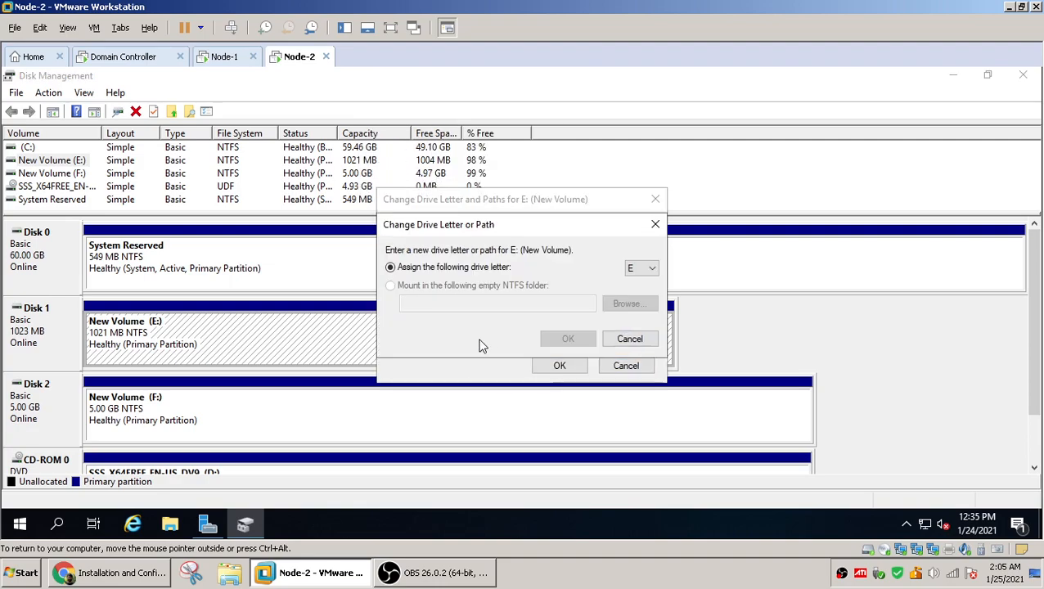
pyautogui.click(653, 270)
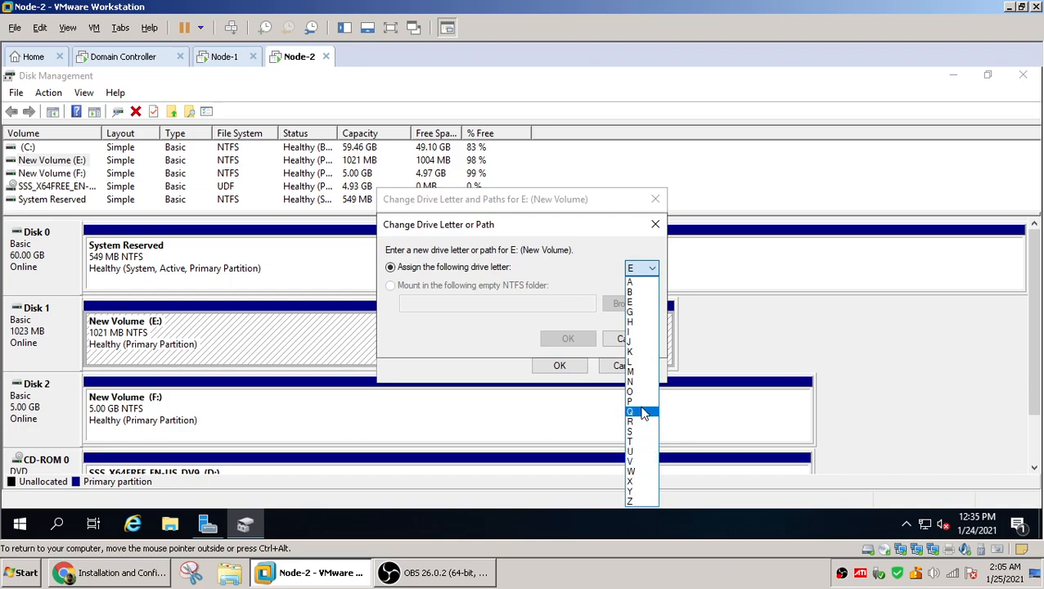
pyautogui.click(643, 412)
pyautogui.click(566, 339)
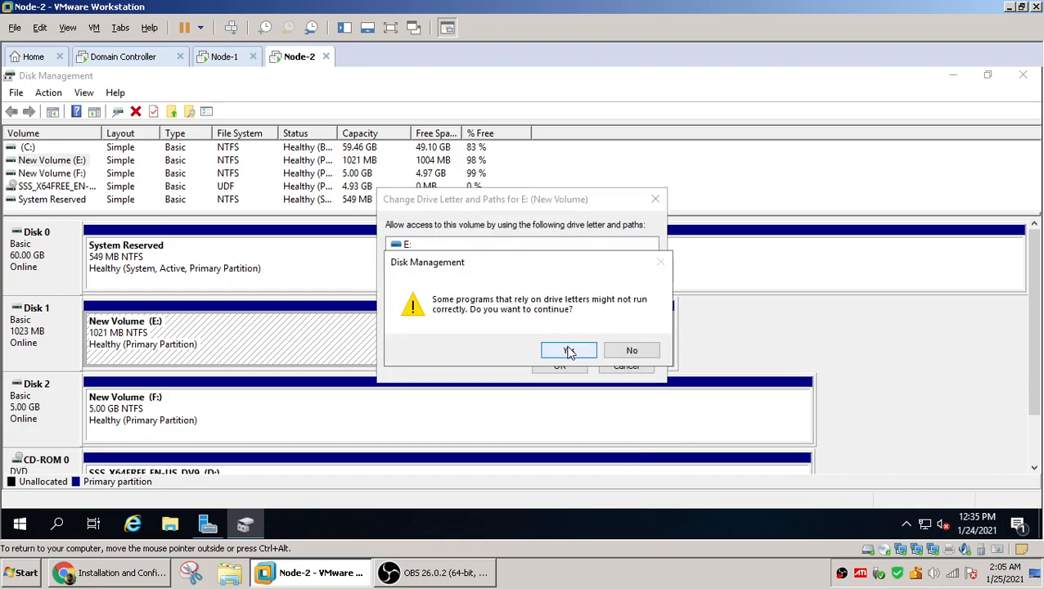
pyautogui.click(569, 350)
# Change the drive letter of the Disk 2 volume on Node-2 to G
pyautogui.click(409, 425)
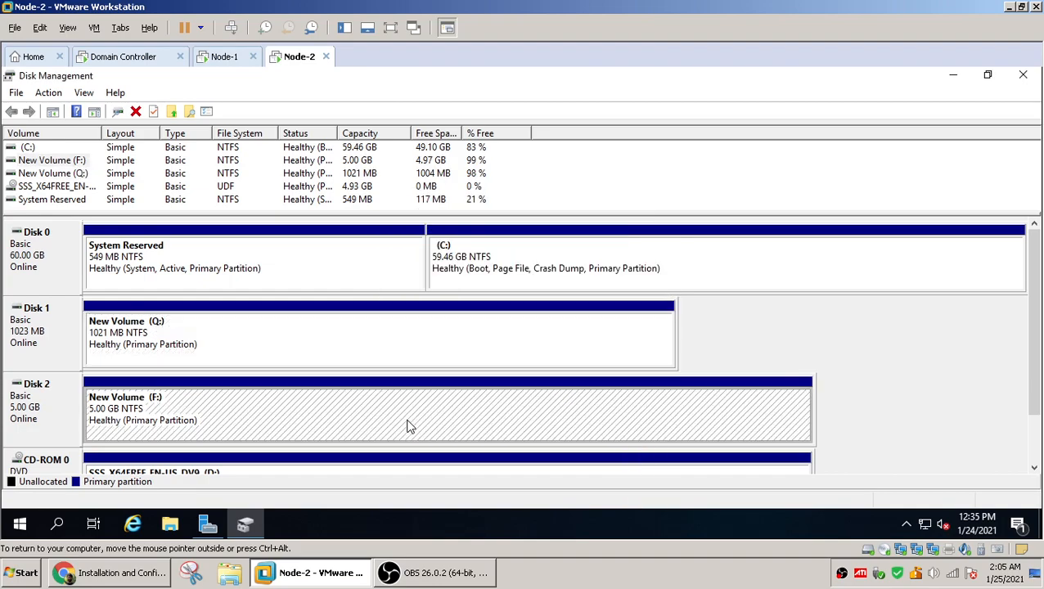
pyautogui.rightClick(409, 426)
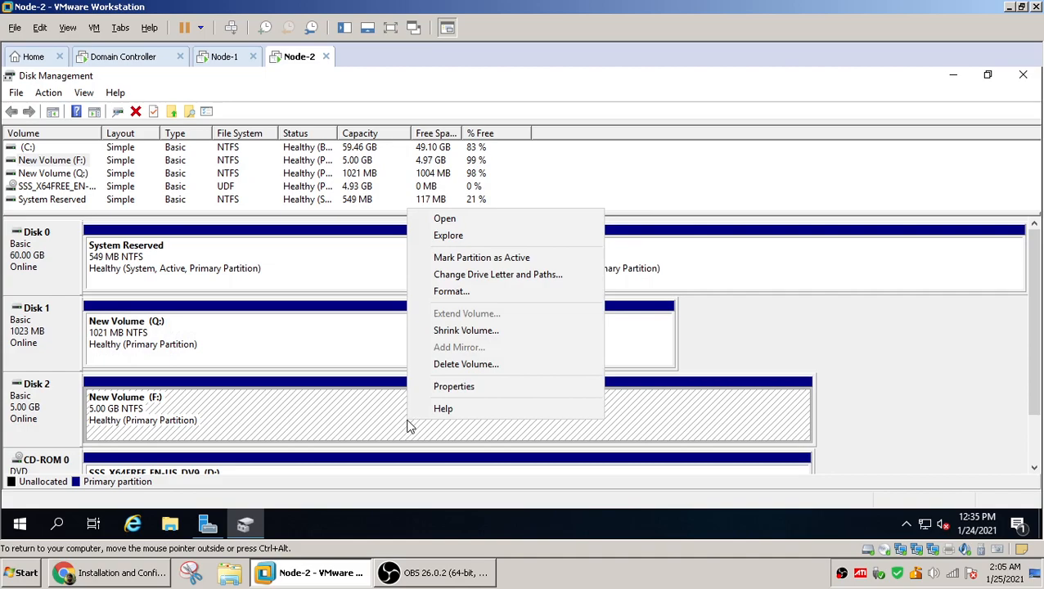
pyautogui.click(485, 278)
pyautogui.click(473, 337)
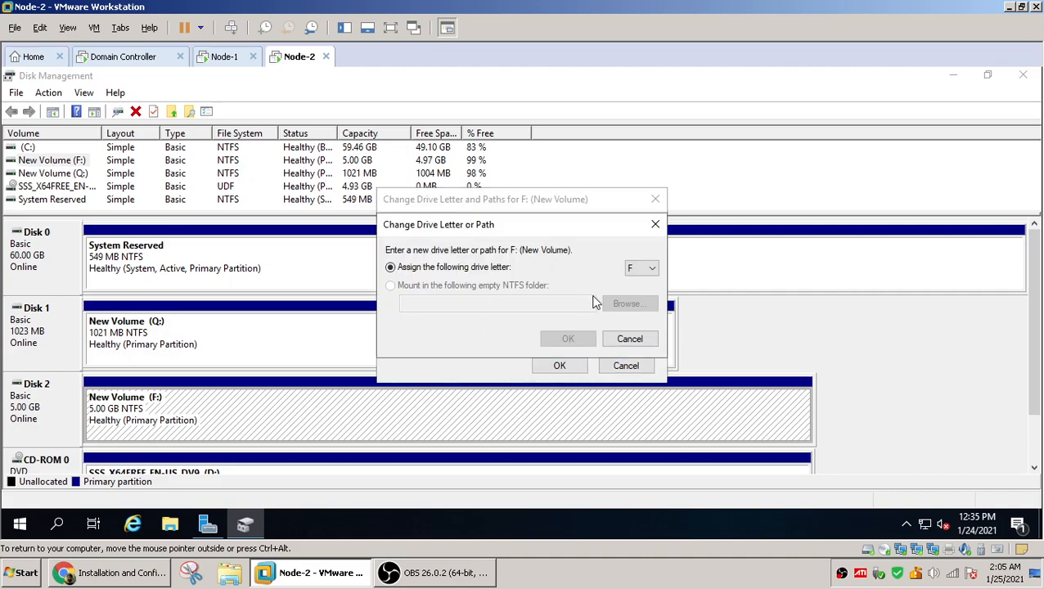
pyautogui.click(644, 269)
pyautogui.click(642, 323)
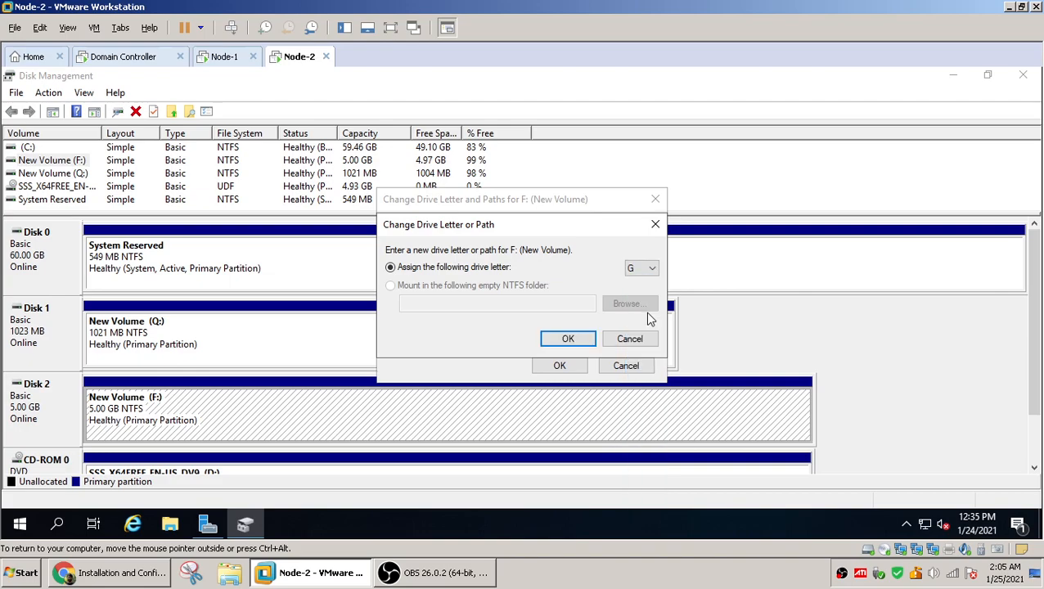
pyautogui.click(564, 338)
pyautogui.click(564, 352)
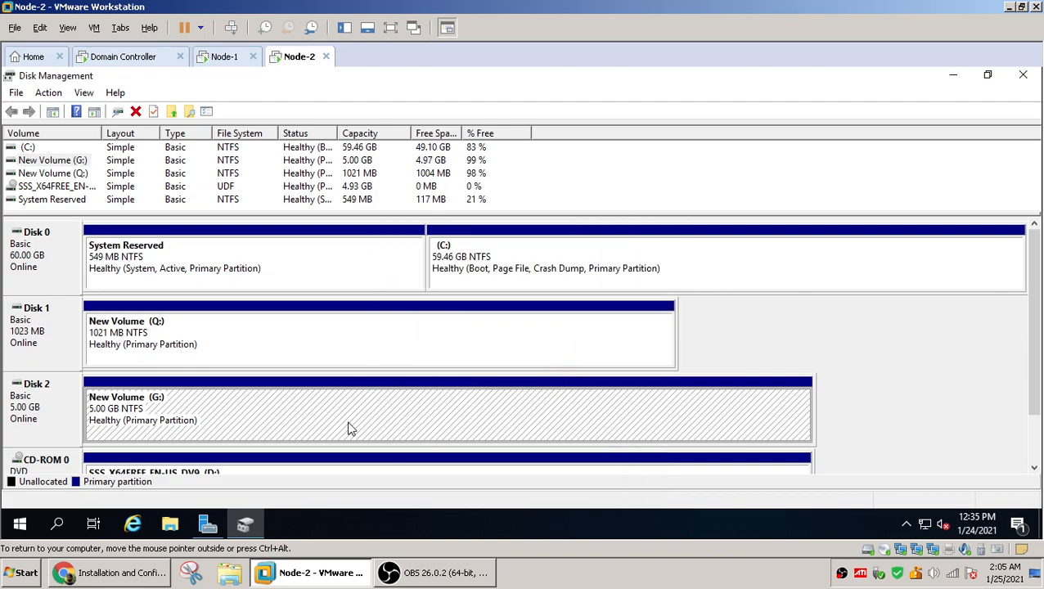
pyautogui.click(356, 358)
pyautogui.click(357, 406)
pyautogui.click(374, 354)
pyautogui.click(368, 403)
pyautogui.click(363, 344)
# On Node-1, close Disk Management and open Network Connections by running ncpa.cpl
pyautogui.click(222, 58)
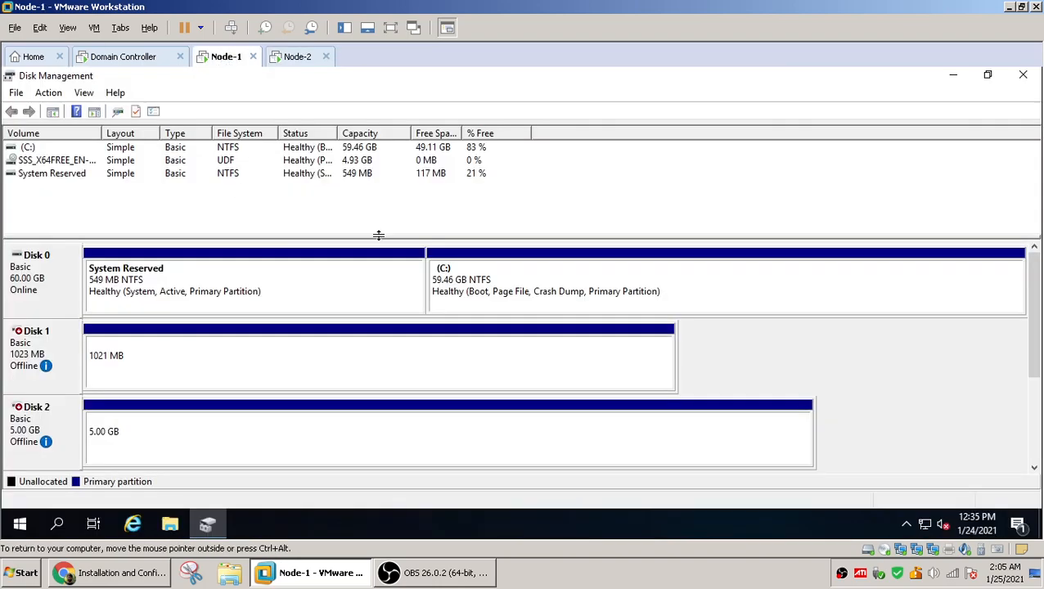
pyautogui.click(1024, 79)
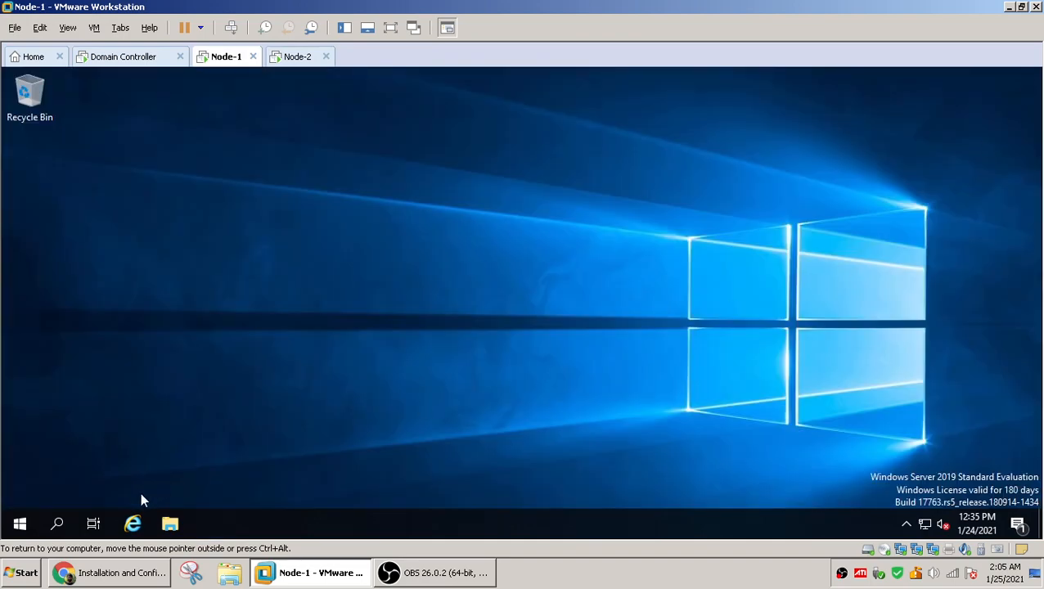
pyautogui.rightClick(19, 524)
pyautogui.click(99, 445)
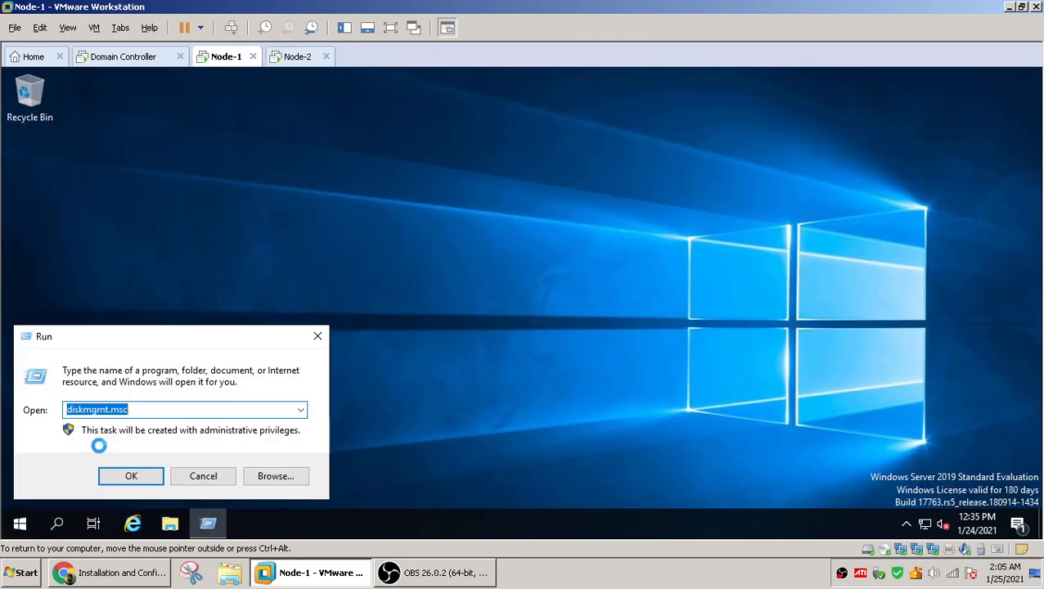
pyautogui.write('n')
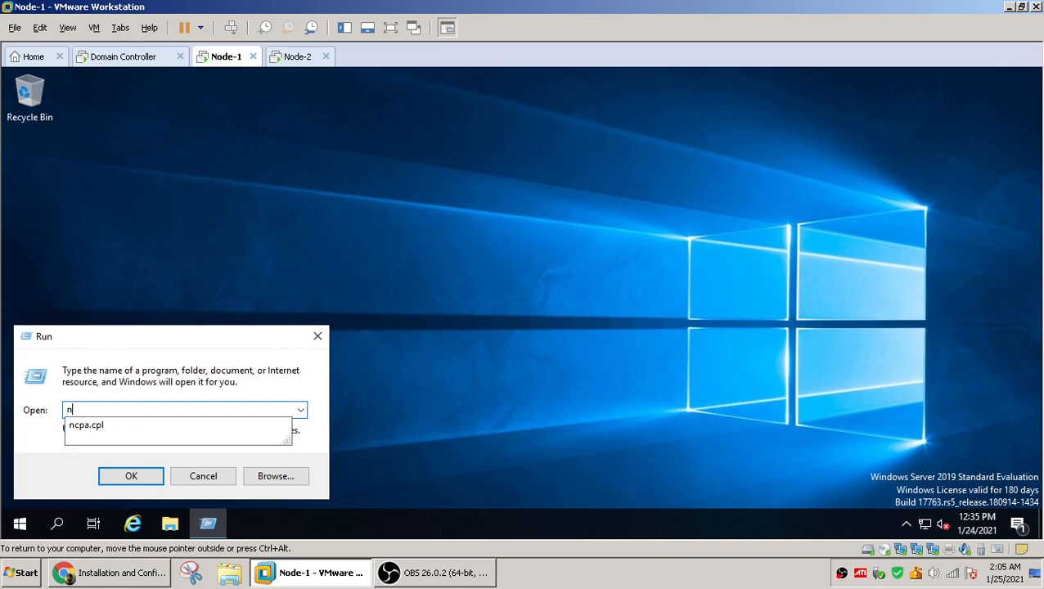
pyautogui.write('c')
pyautogui.press('Down')
pyautogui.press('Return')
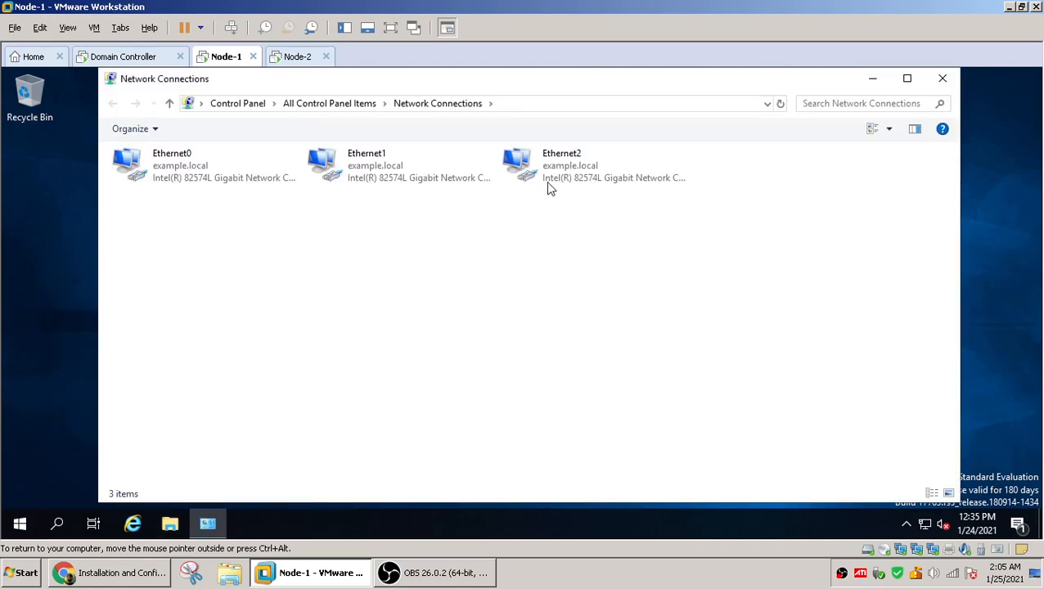
# Set Ethernet2's IPv4 address to 172.16.0.15 with subnet mask 255.255.0.0 and no default gateway
pyautogui.rightClick(547, 169)
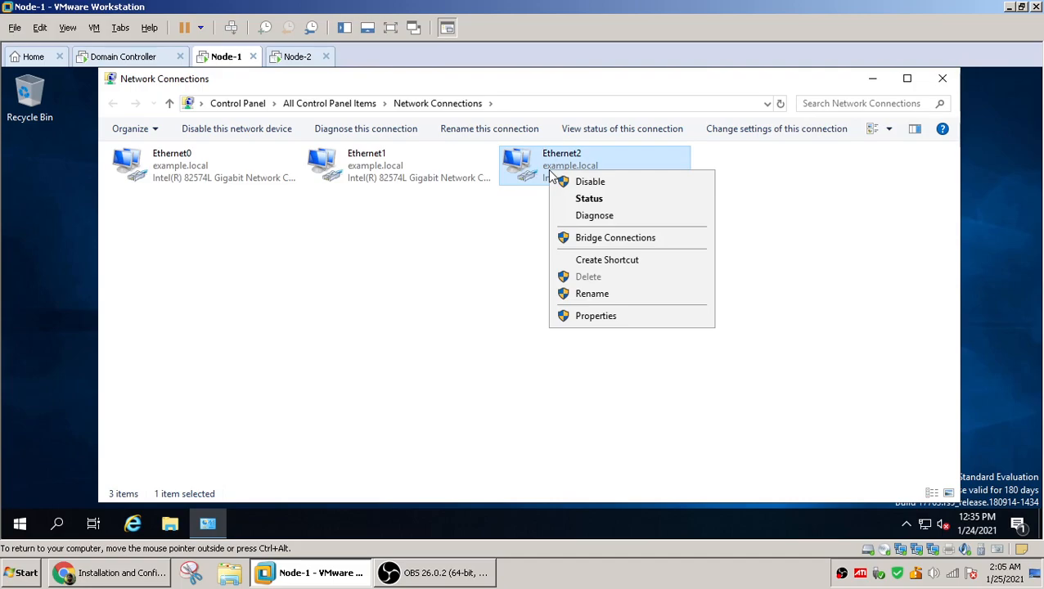
pyautogui.click(621, 314)
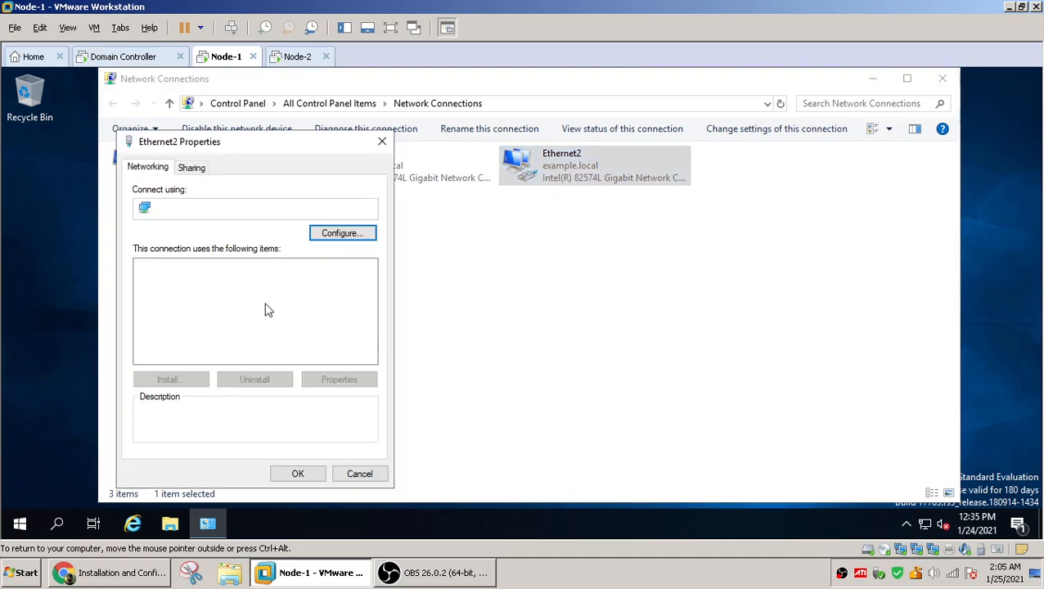
pyautogui.doubleClick(177, 306)
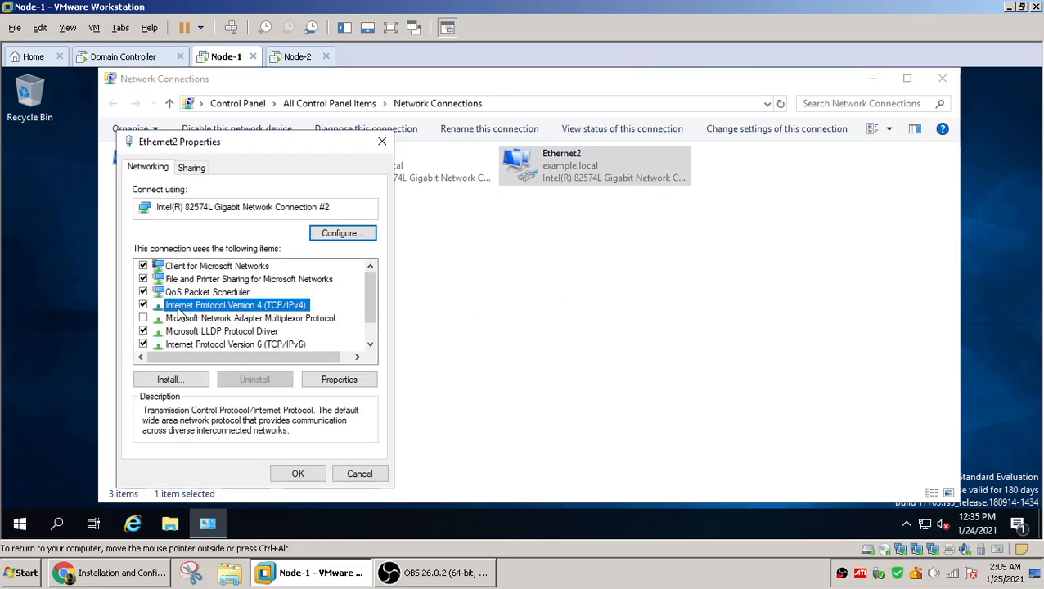
pyautogui.click(170, 275)
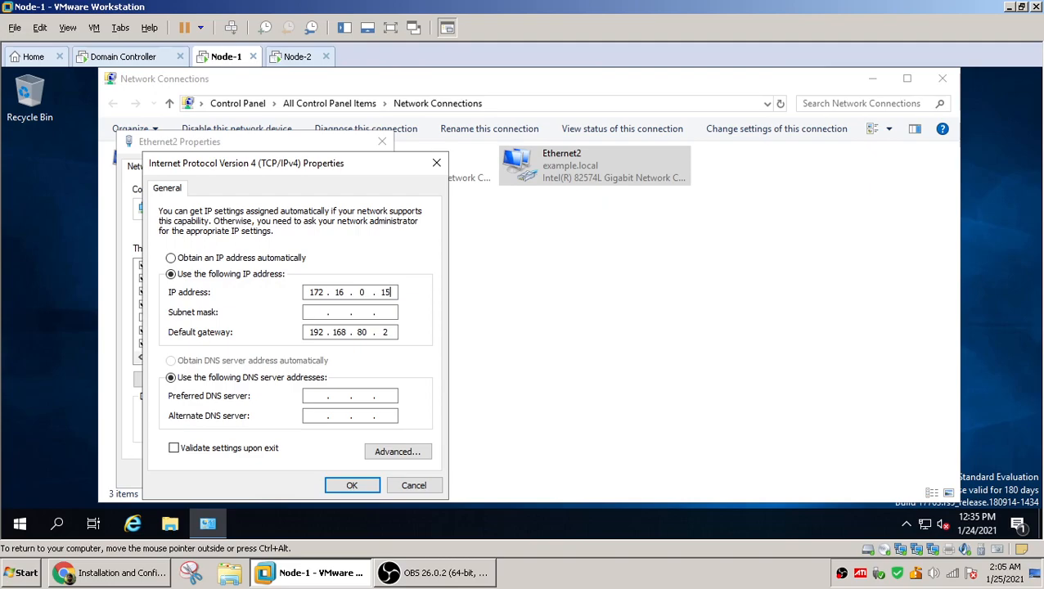
pyautogui.press('Tab')
pyautogui.press('Tab')
pyautogui.click(350, 486)
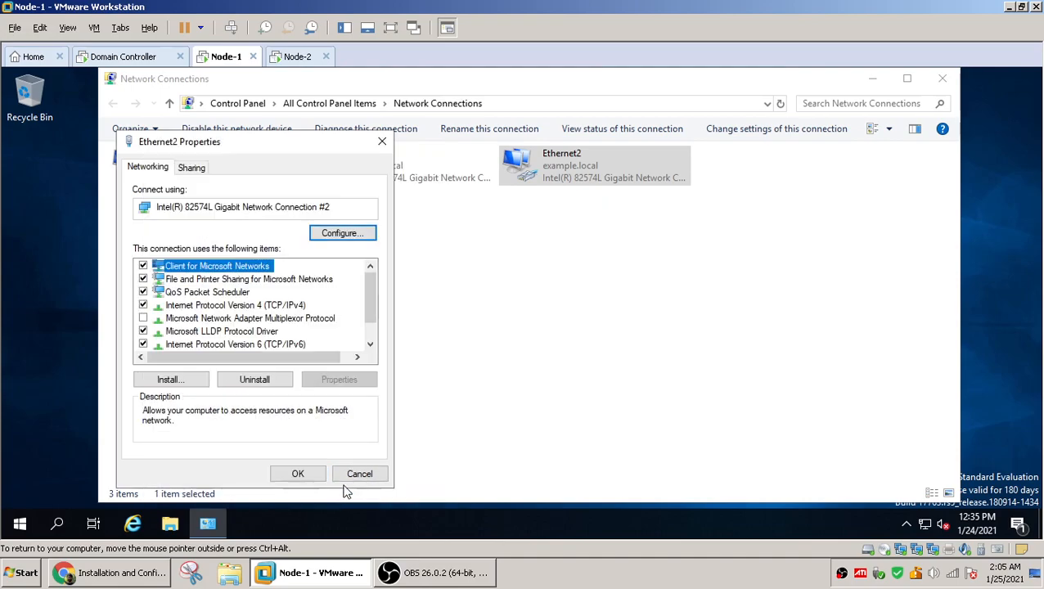
pyautogui.click(303, 477)
# On Node-2, open Network Connections by running ncpa.cpl
pyautogui.click(298, 57)
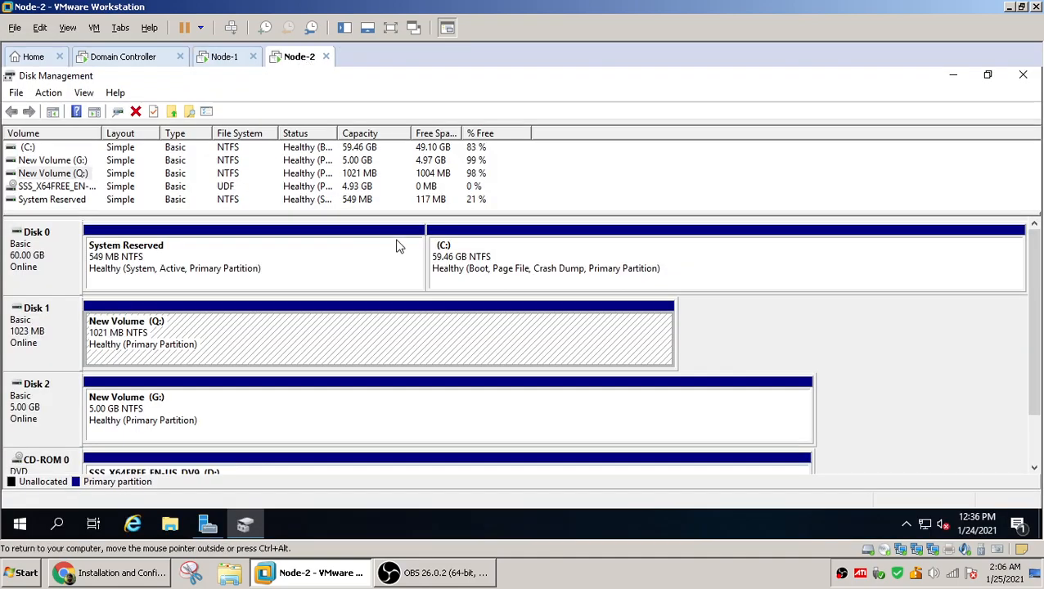
pyautogui.rightClick(20, 523)
pyautogui.click(59, 444)
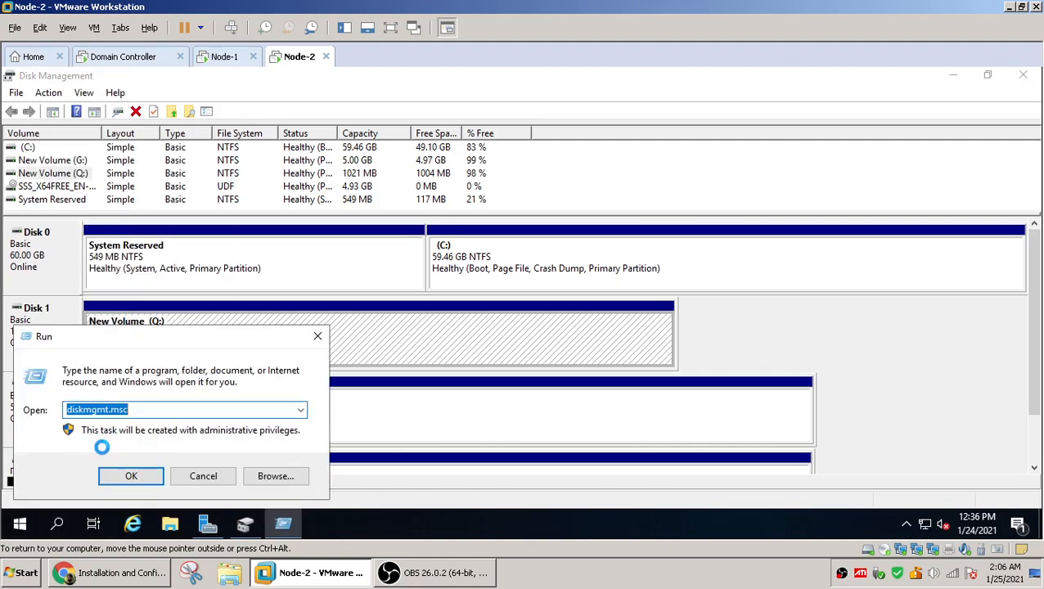
pyautogui.write('ncp')
pyautogui.press('Down')
pyautogui.press('Return')
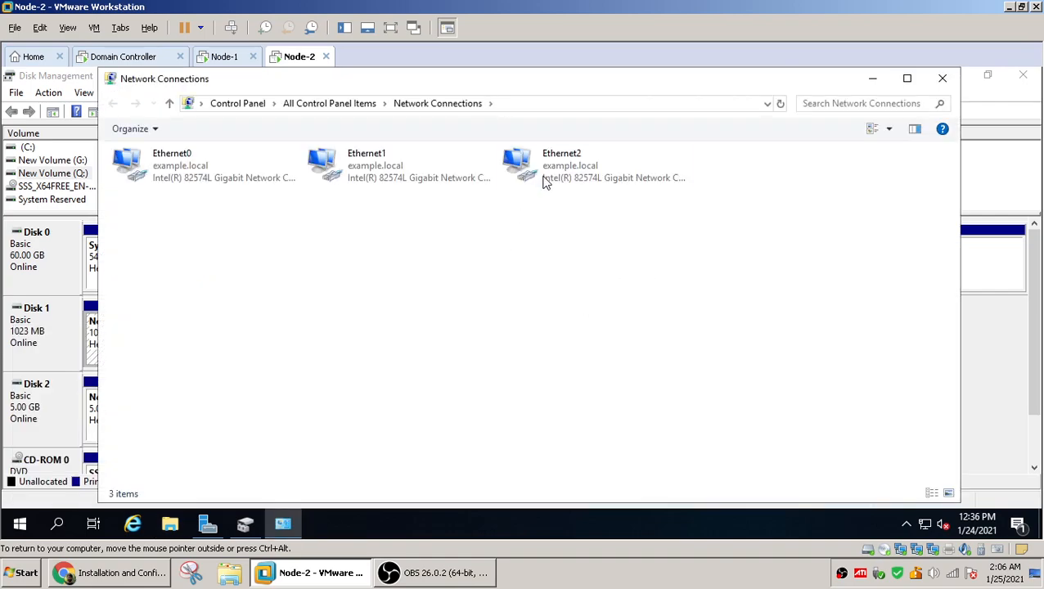
# Set Node-2's Ethernet2 IPv4 address to 172.16.0.20 with subnet mask 255.255.0.0 and no default gateway
pyautogui.rightClick(545, 170)
pyautogui.click(596, 316)
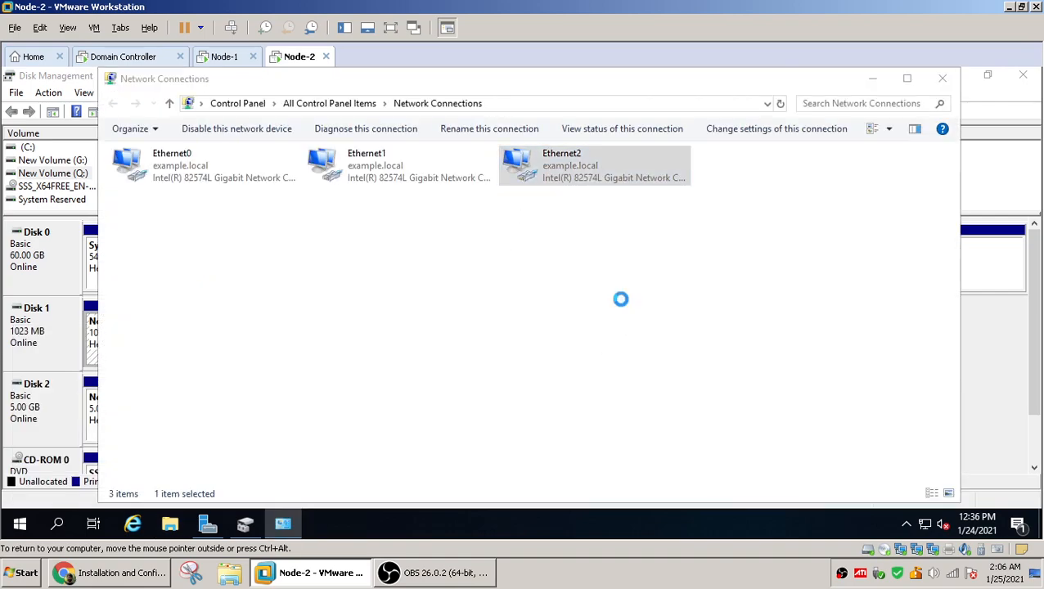
pyautogui.doubleClick(251, 306)
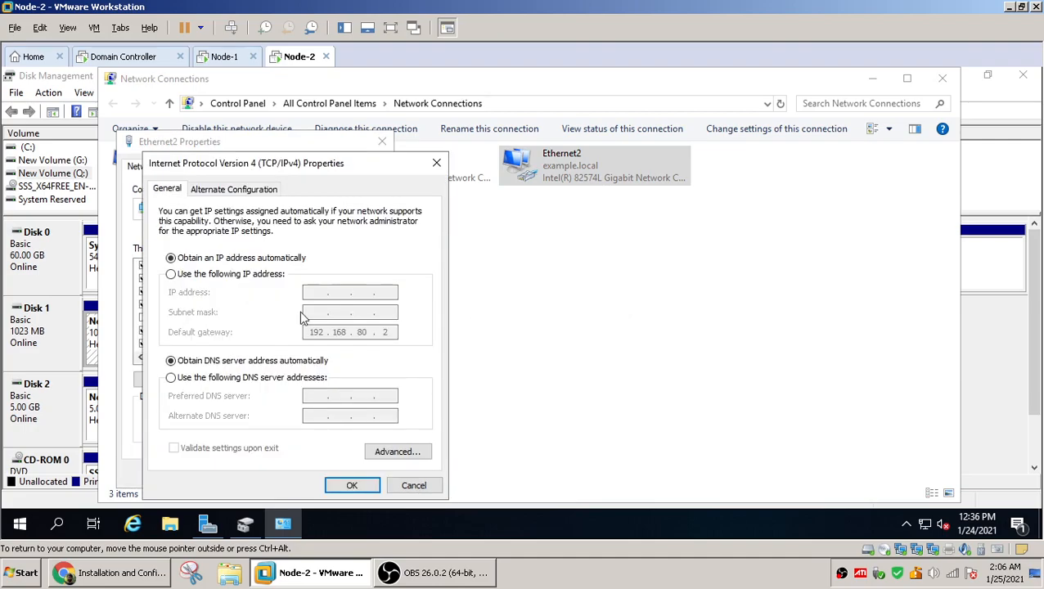
pyautogui.click(171, 274)
pyautogui.write('172.1')
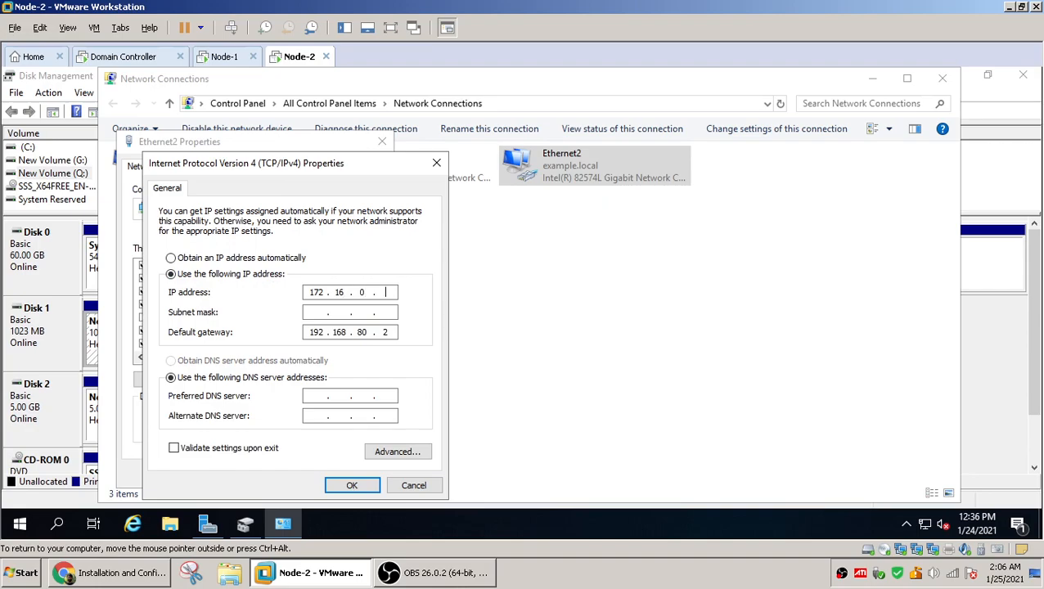
pyautogui.press('Tab')
pyautogui.press('Tab')
pyautogui.press('End')
pyautogui.press('BackSpace')
pyautogui.press('BackSpace')
pyautogui.press('BackSpace')
pyautogui.press('BackSpace')
pyautogui.press('BackSpace')
pyautogui.press('BackSpace')
pyautogui.press('BackSpace')
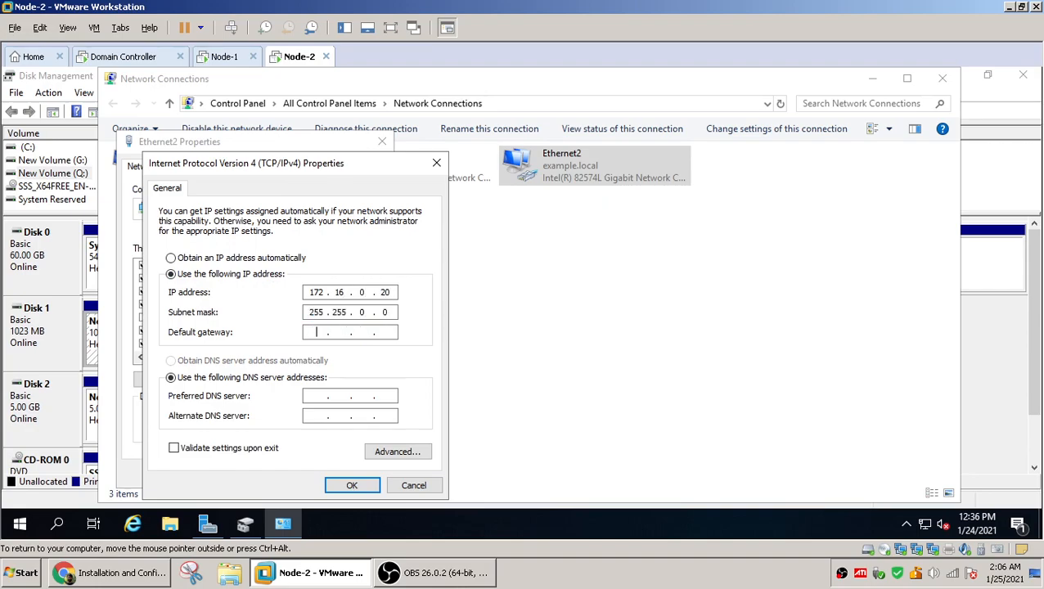
pyautogui.click(351, 486)
pyautogui.click(298, 475)
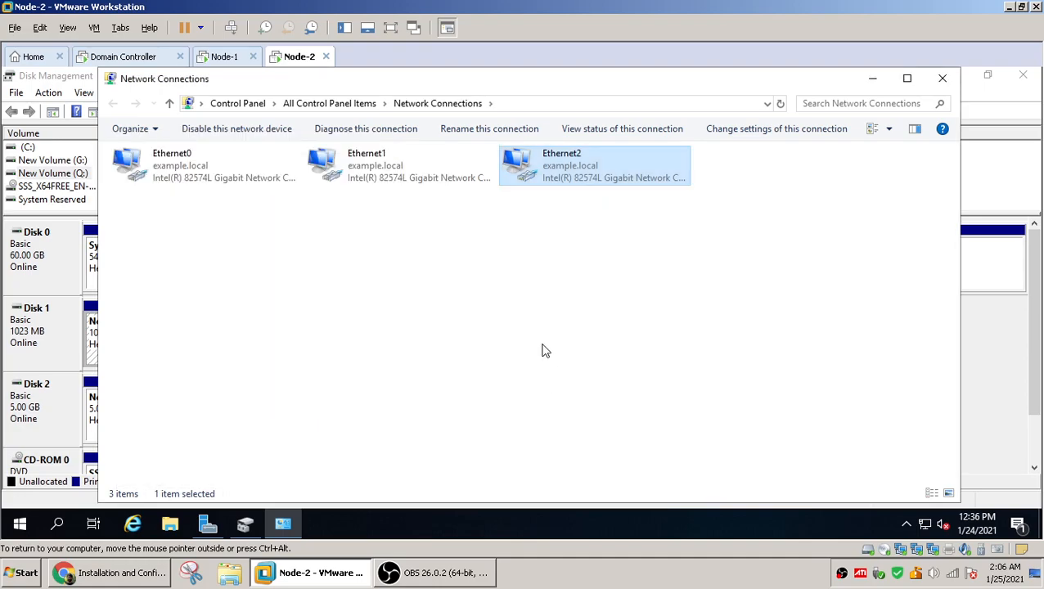
# On Node-1, close Network Connections and launch Server Manager by searching for it
pyautogui.click(220, 57)
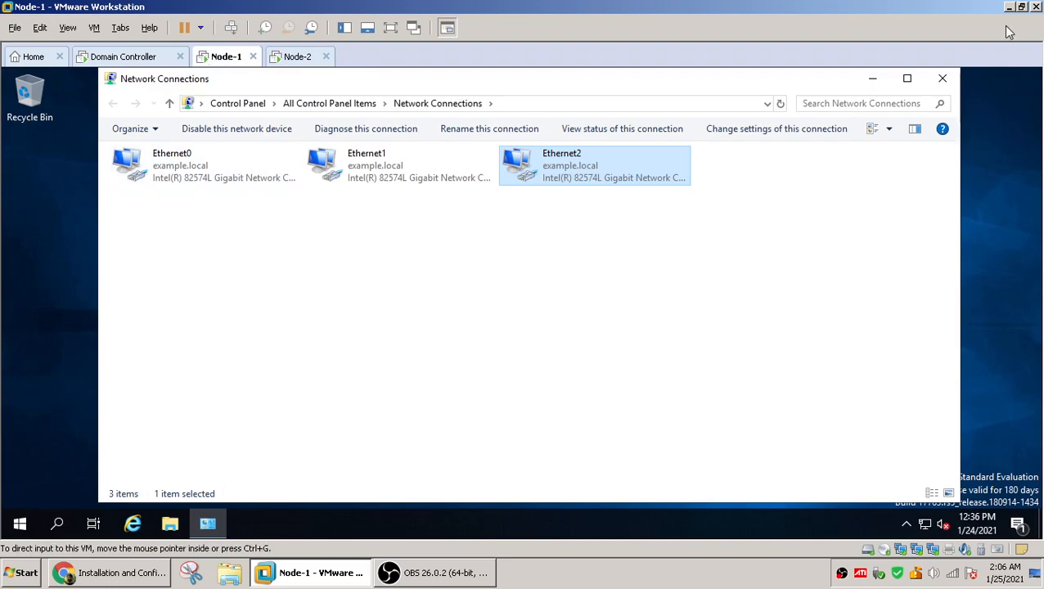
pyautogui.click(943, 79)
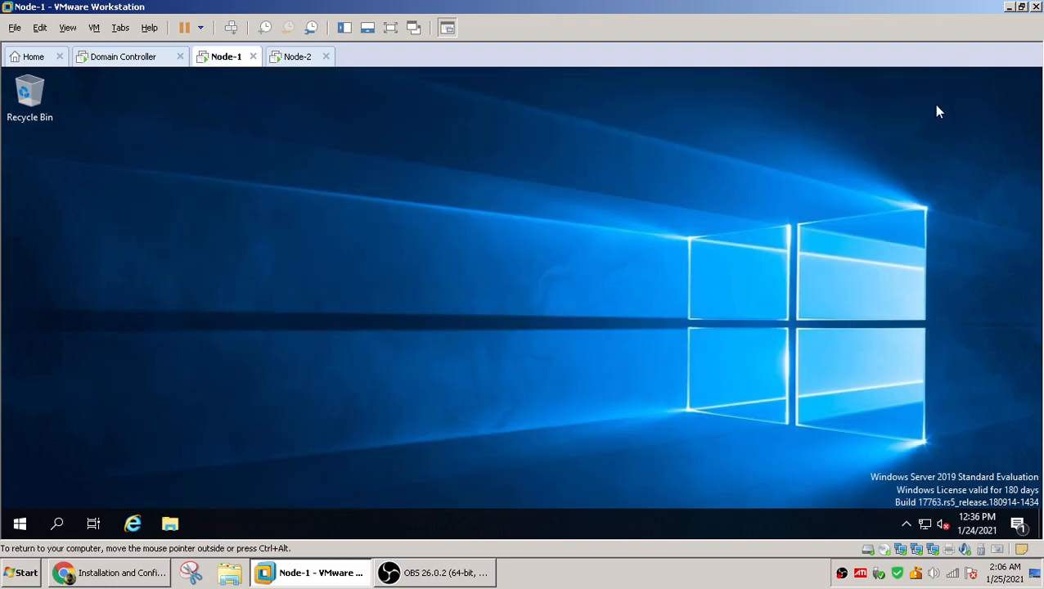
pyautogui.click(22, 524)
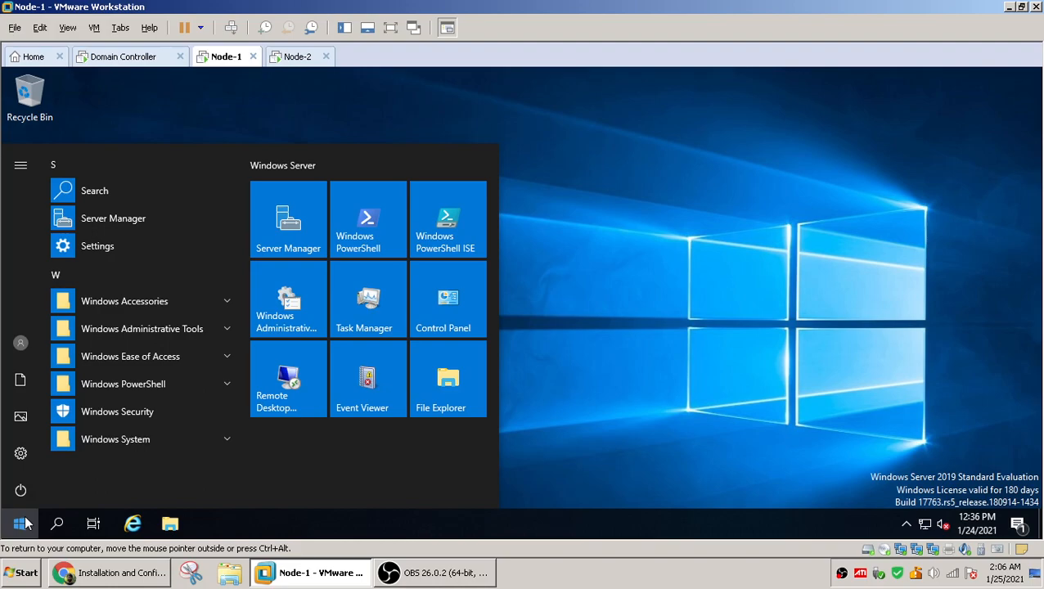
pyautogui.write('server')
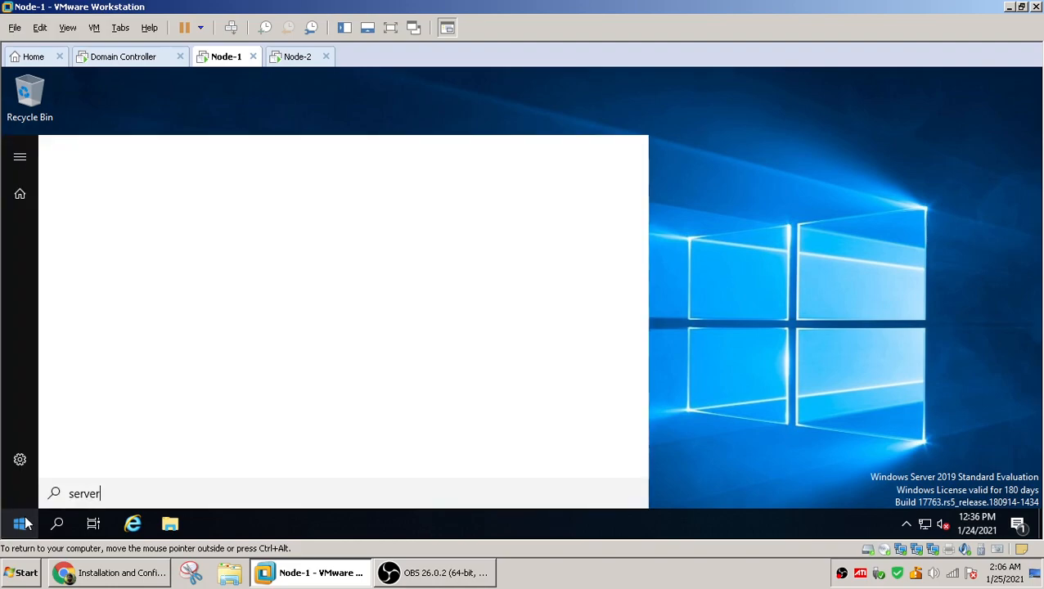
pyautogui.write(' mana')
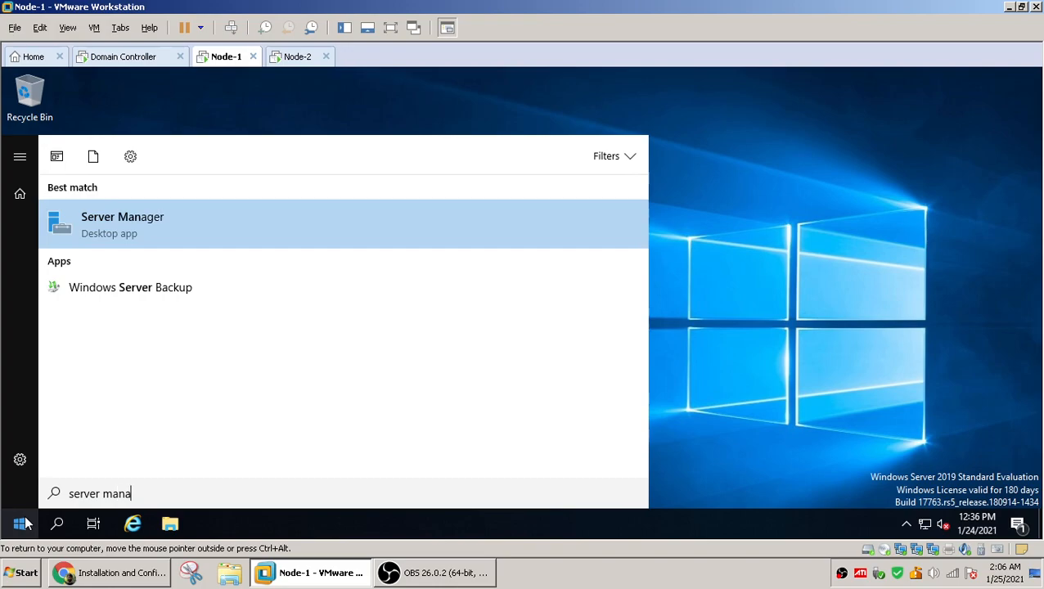
pyautogui.click(209, 221)
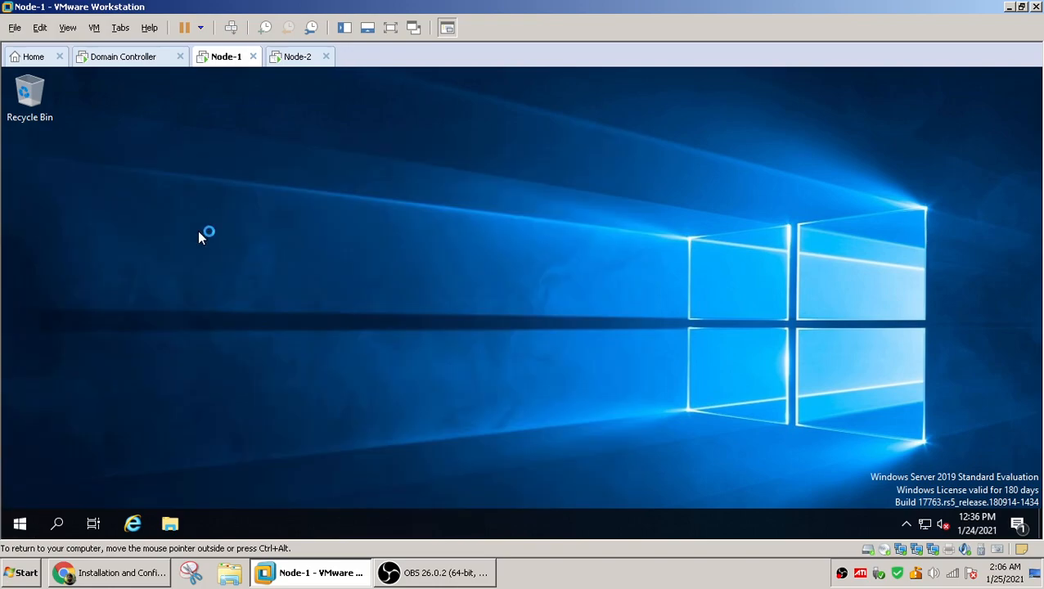
# On Node-2, open Server Manager
pyautogui.click(297, 56)
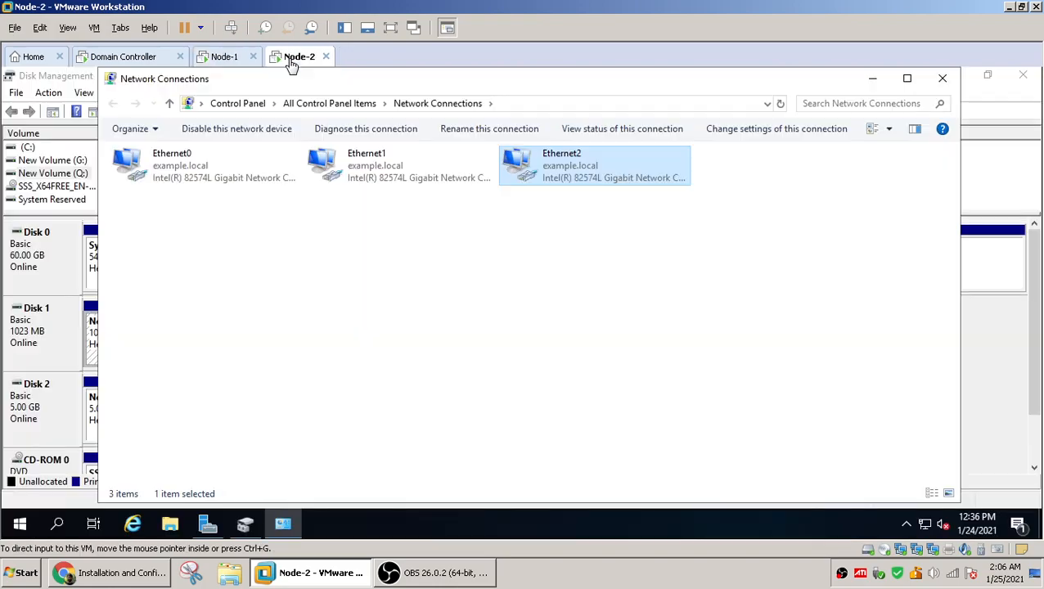
pyautogui.click(235, 61)
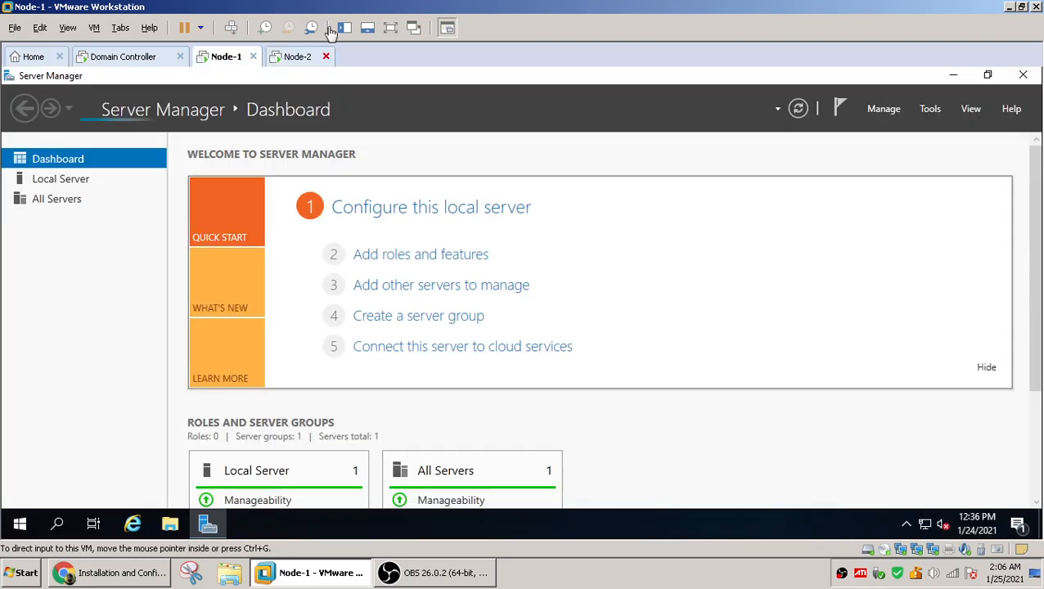
pyautogui.click(274, 59)
pyautogui.rightClick(21, 524)
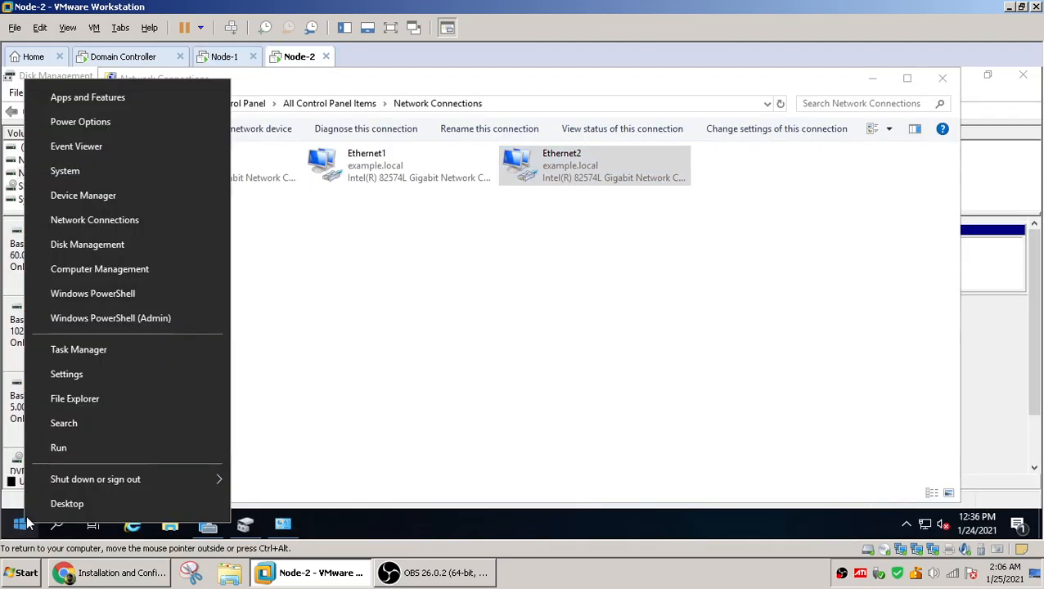
pyautogui.click(17, 531)
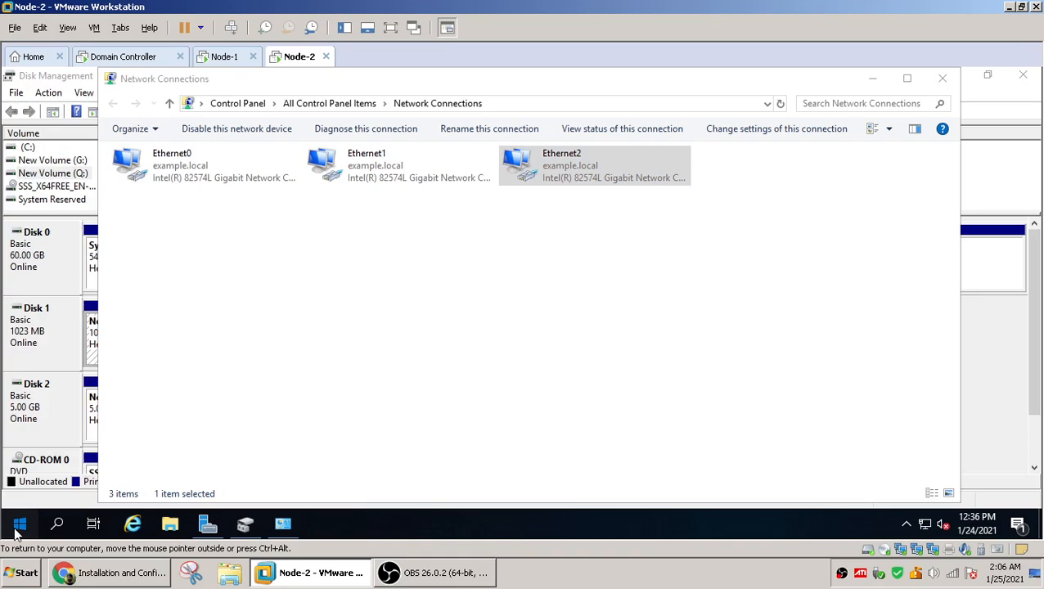
pyautogui.click(16, 531)
pyautogui.click(209, 528)
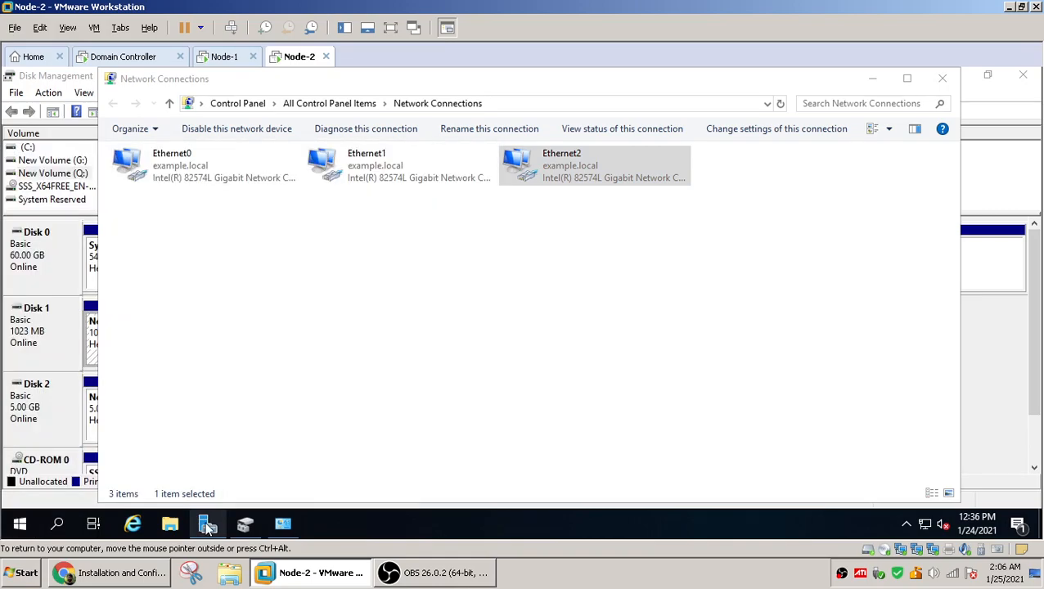
# On Node-1, install the Failover Clustering feature with its management tools through the Add Roles and Features wizard
pyautogui.click(217, 57)
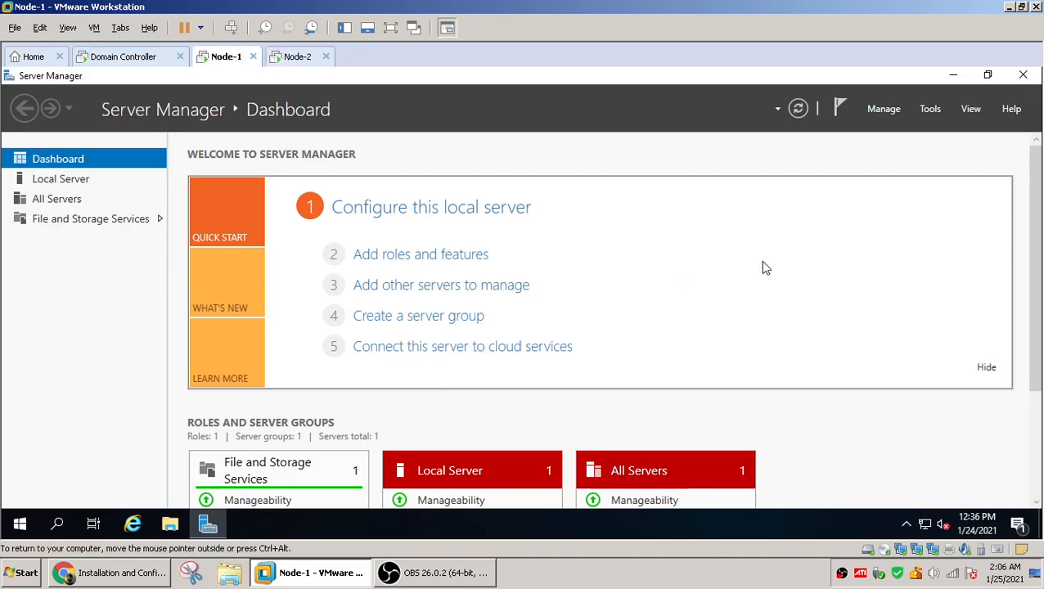
pyautogui.click(886, 109)
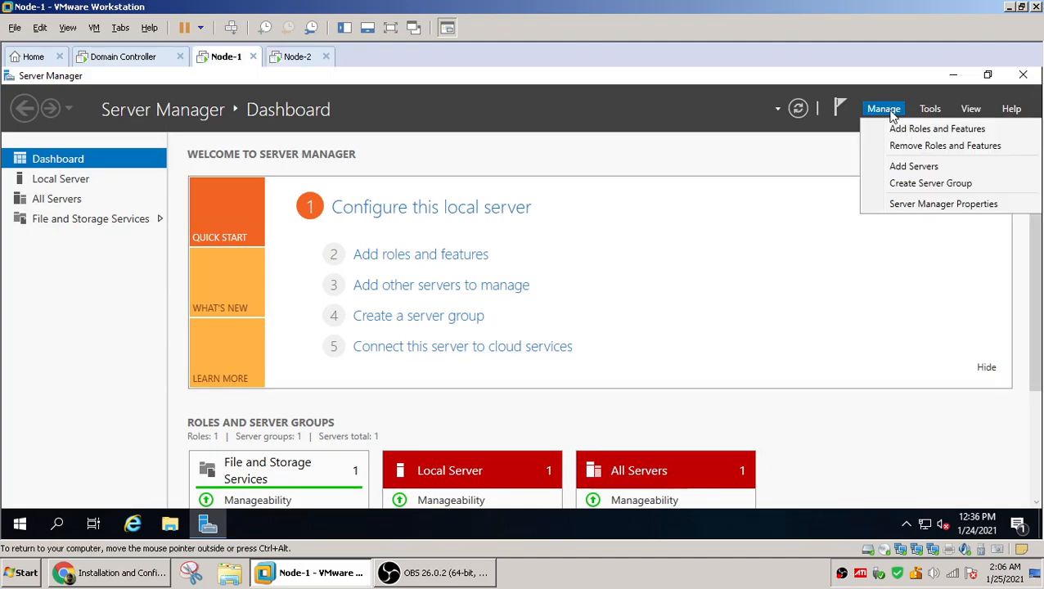
pyautogui.click(910, 135)
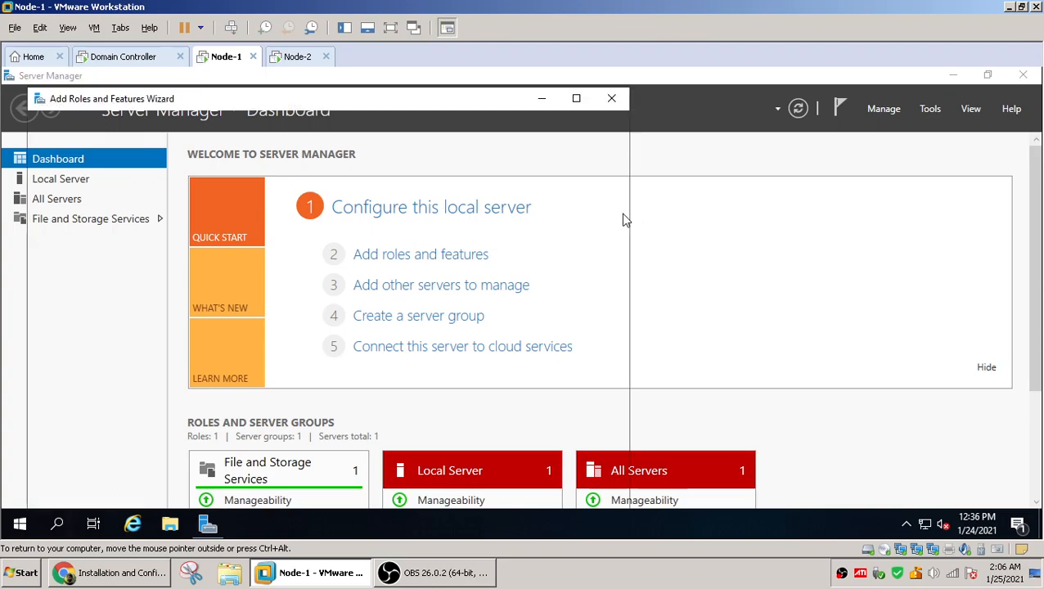
pyautogui.click(577, 99)
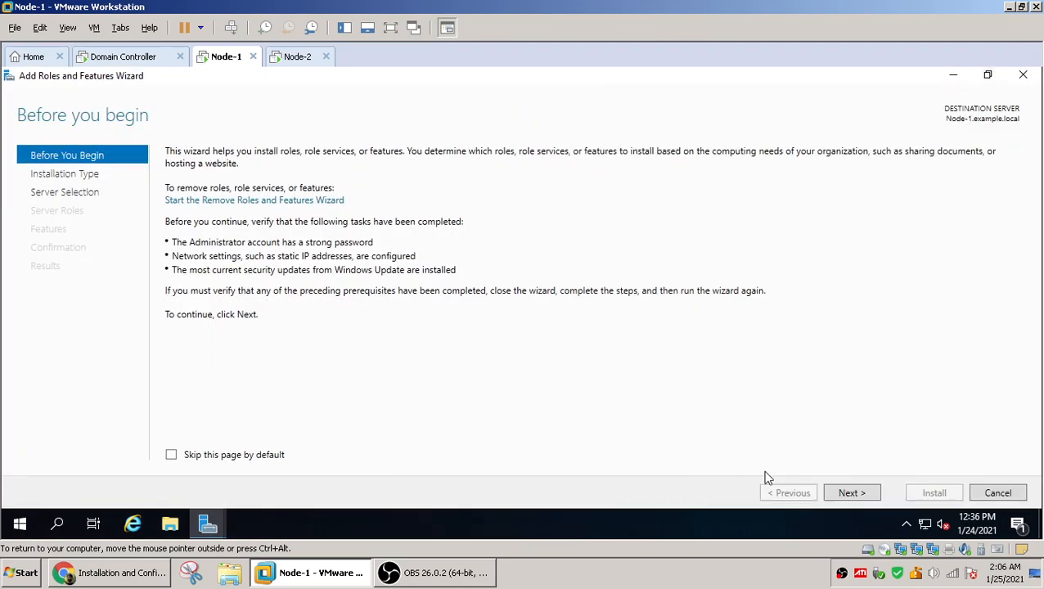
pyautogui.click(851, 494)
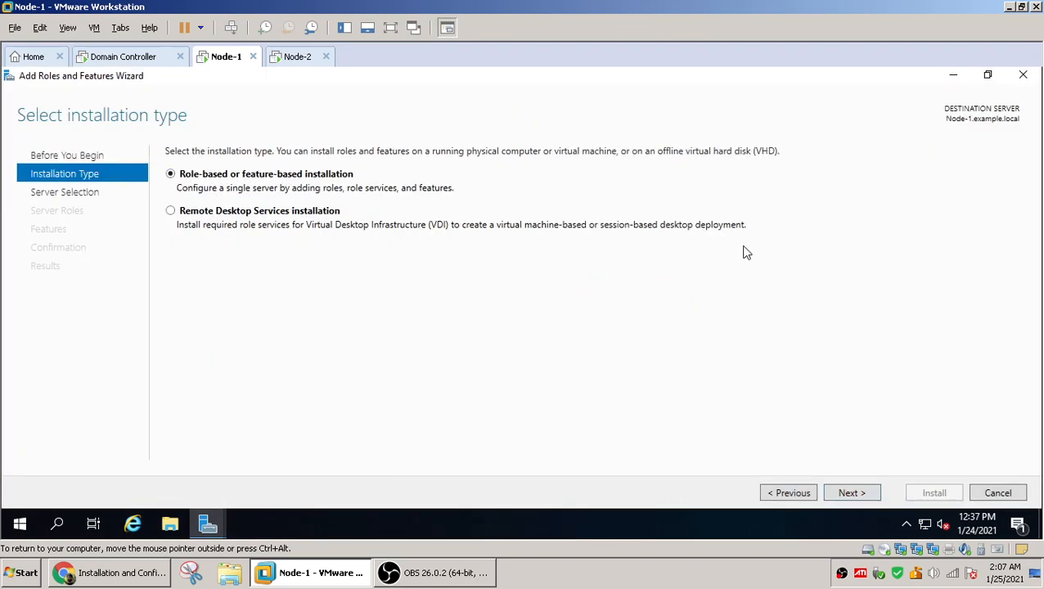
pyautogui.click(853, 494)
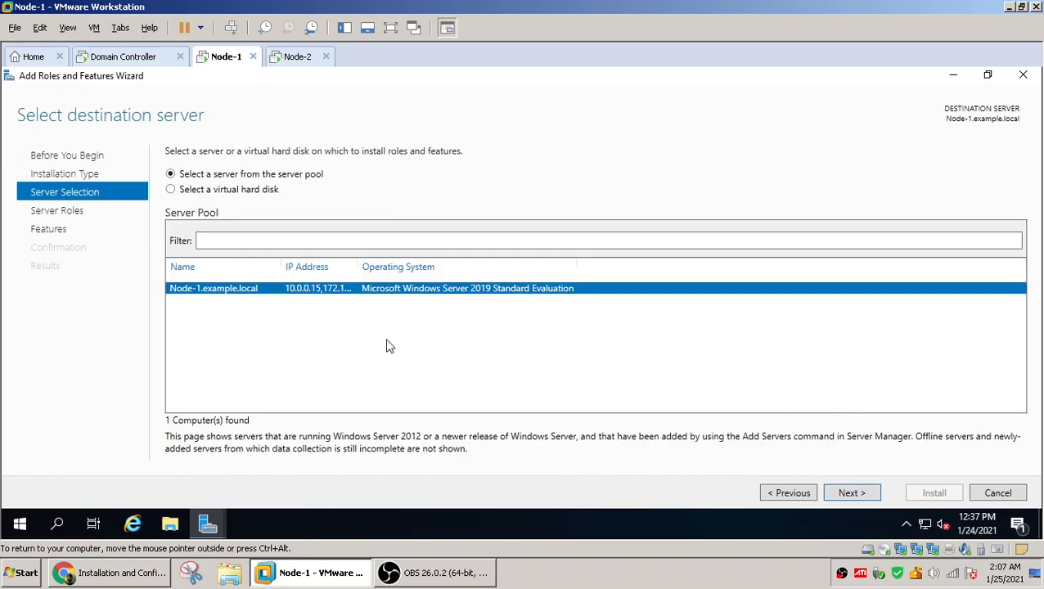
pyautogui.click(861, 495)
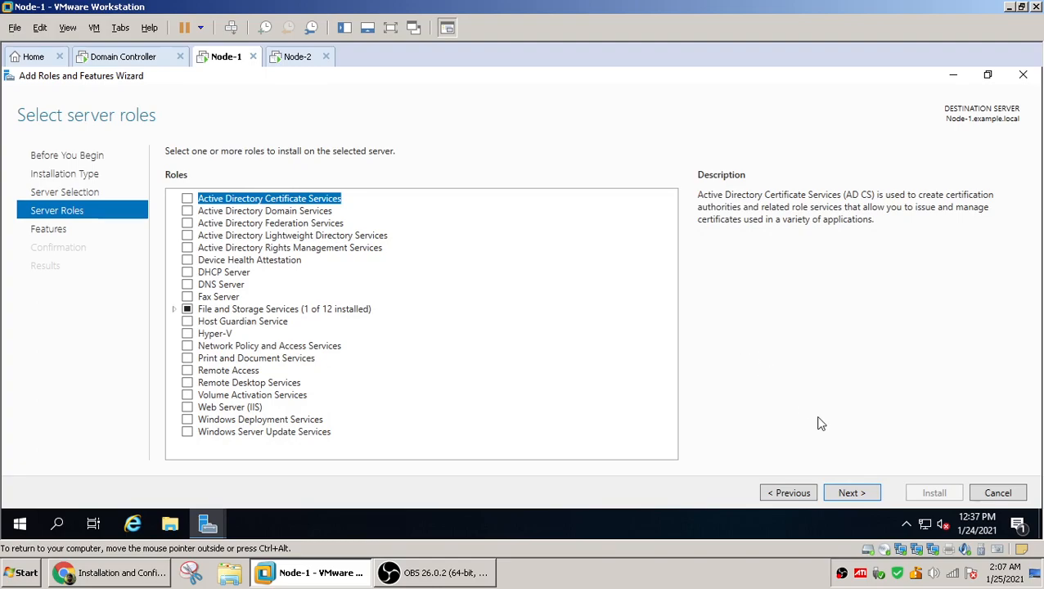
pyautogui.click(851, 494)
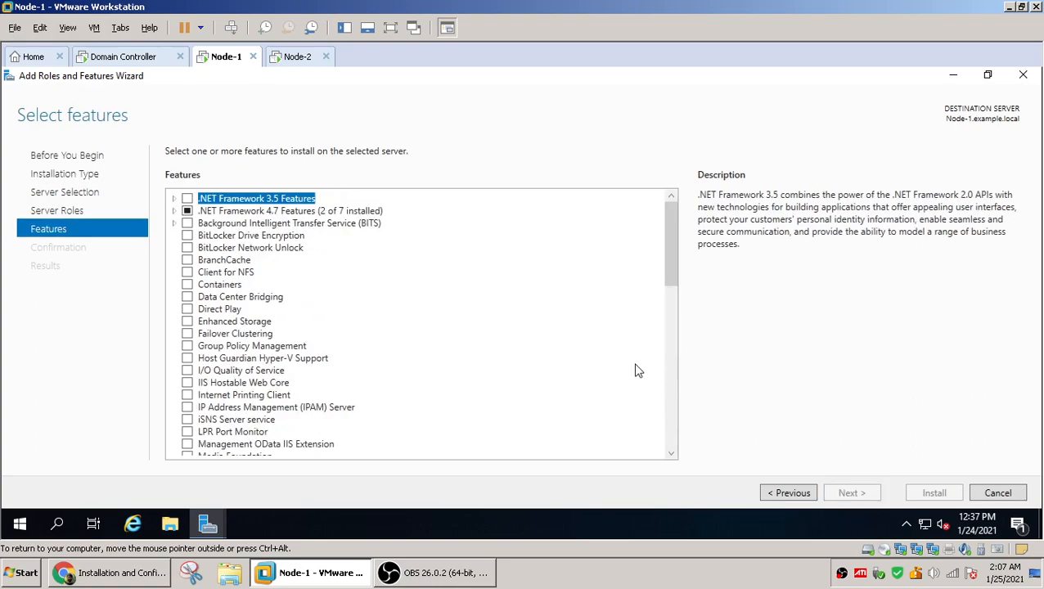
pyautogui.click(186, 334)
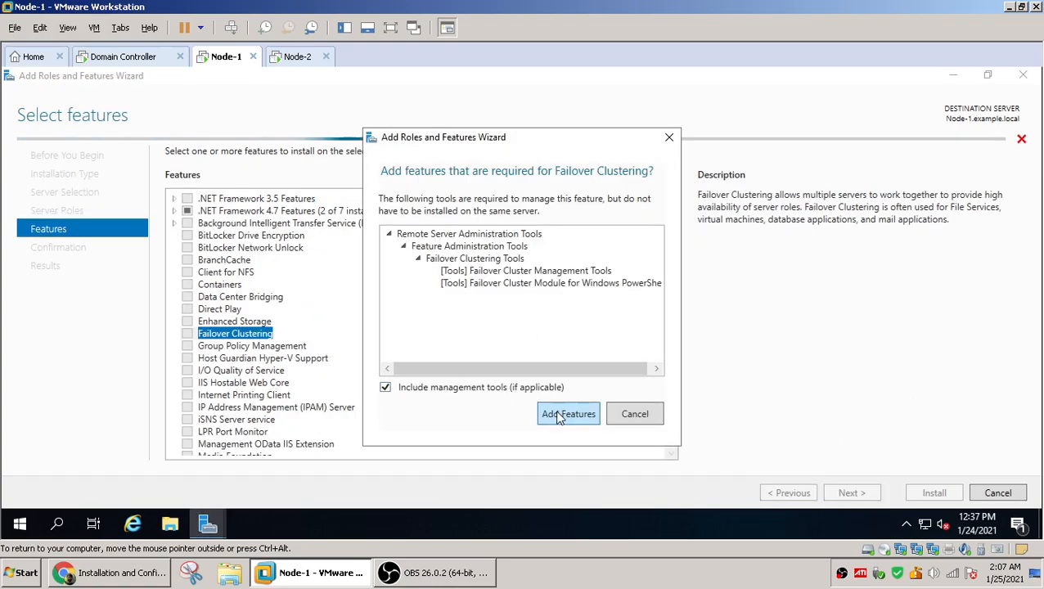
pyautogui.click(560, 415)
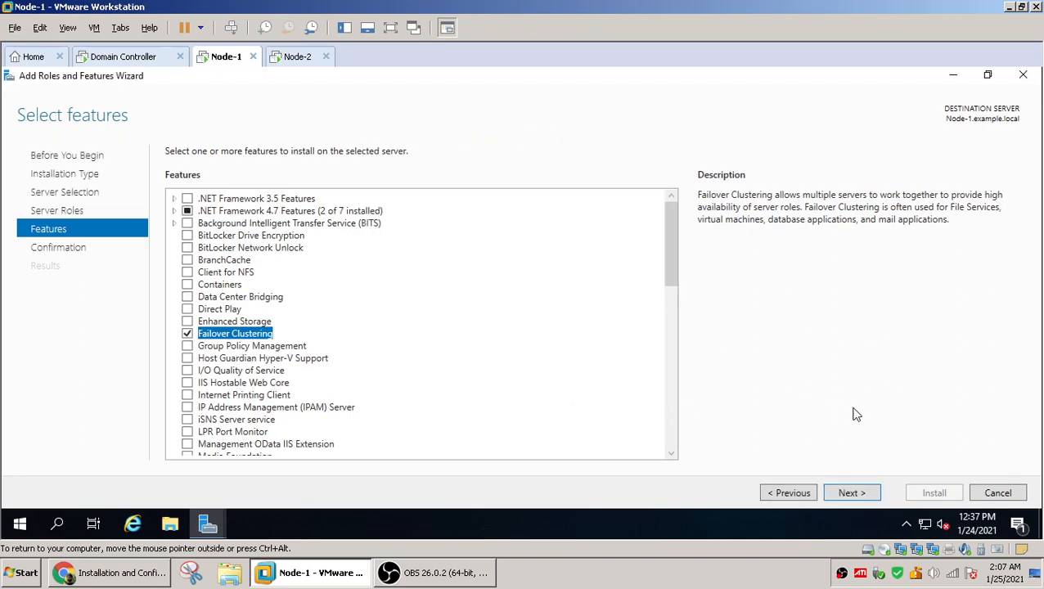
pyautogui.click(854, 496)
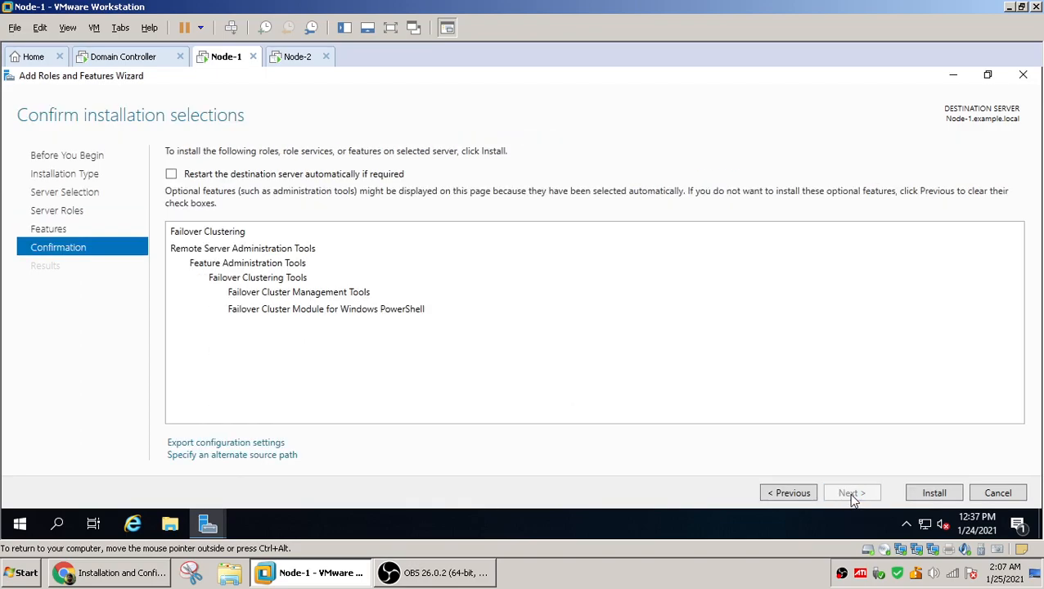
pyautogui.click(934, 493)
# On Node-2, install the Failover Clustering feature with its management tools through the Add Roles and Features wizard
pyautogui.click(300, 59)
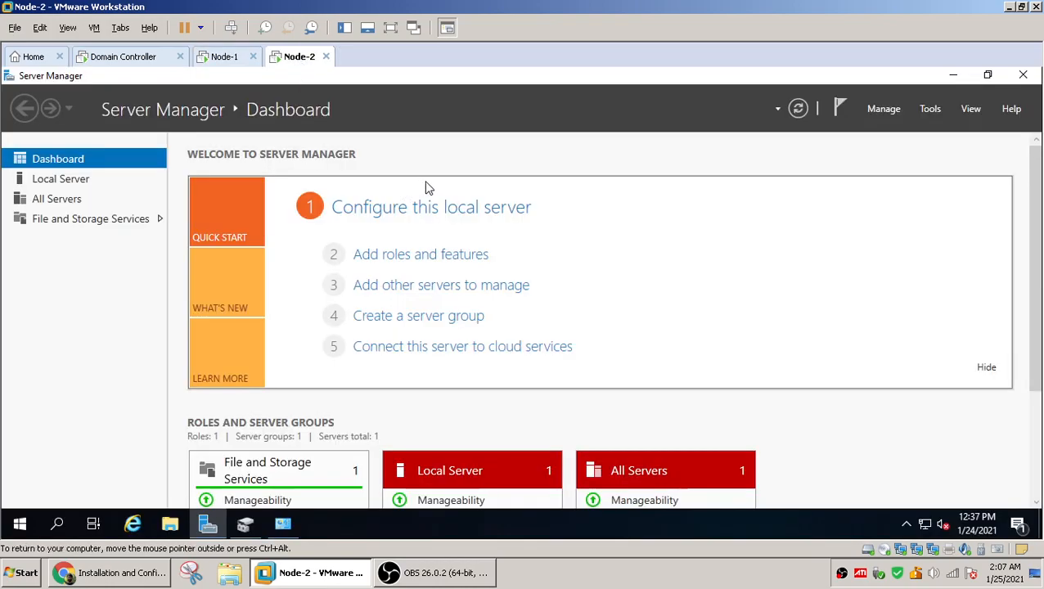
pyautogui.click(883, 109)
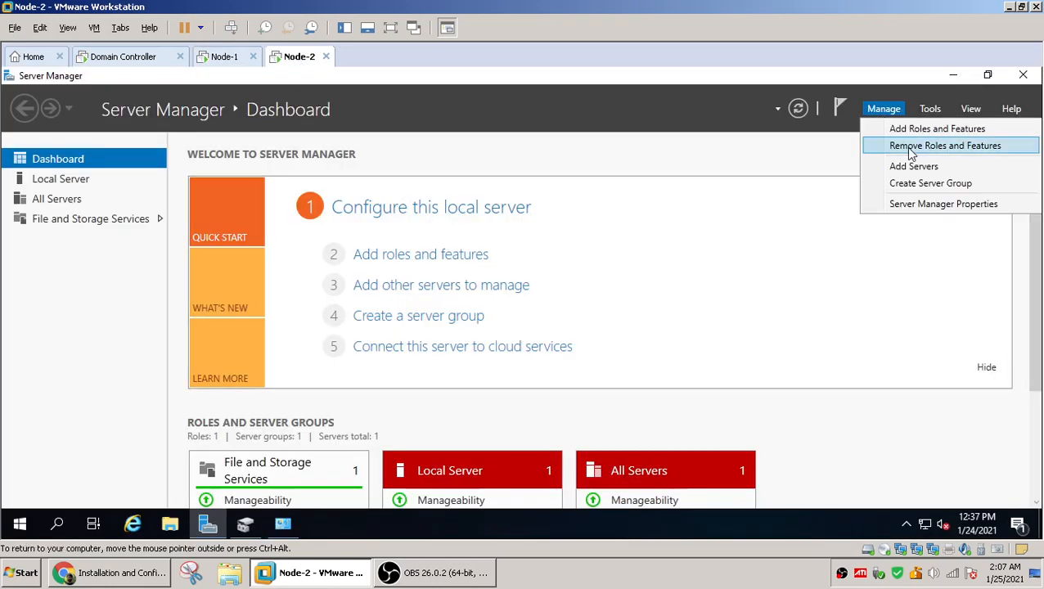
pyautogui.click(911, 136)
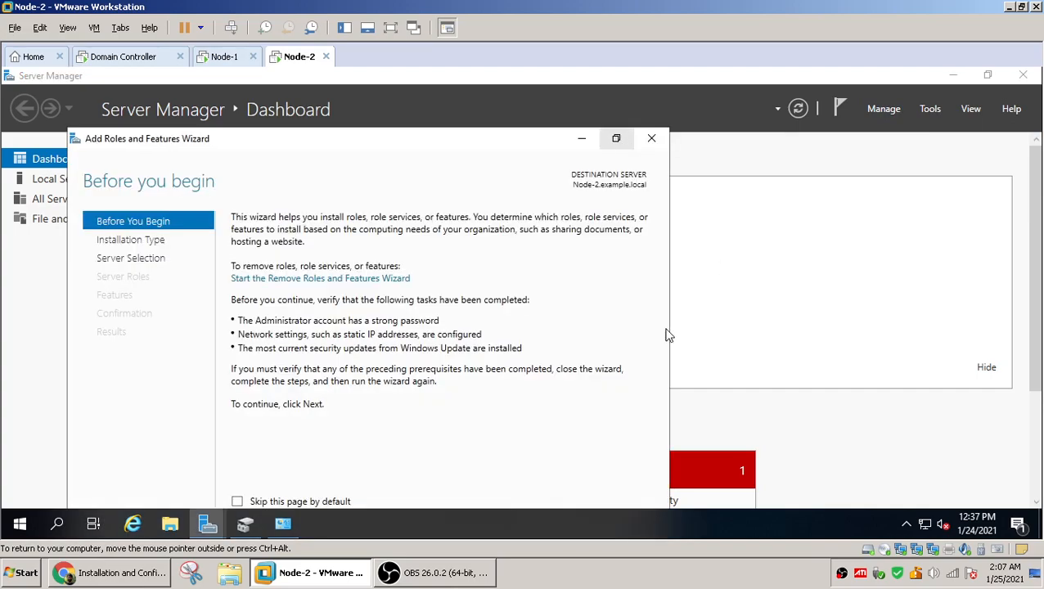
pyautogui.click(616, 138)
pyautogui.click(851, 493)
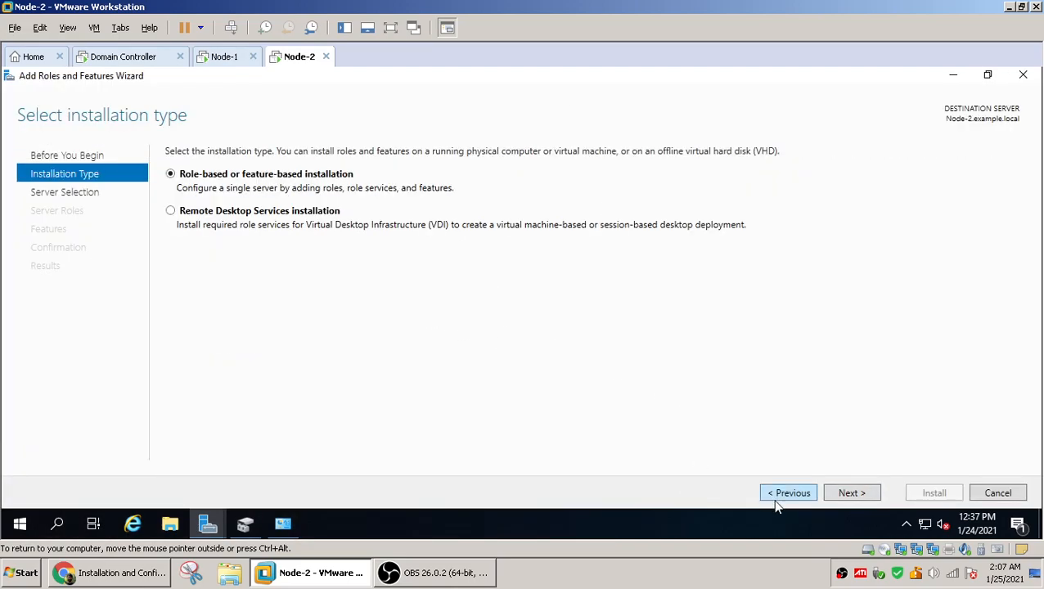
pyautogui.click(853, 495)
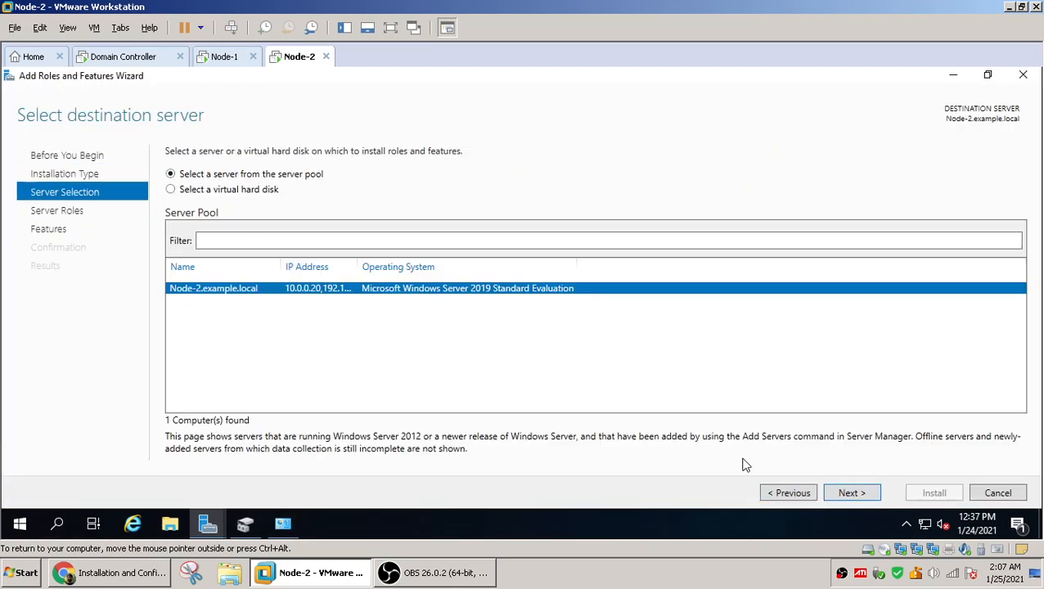
pyautogui.click(851, 493)
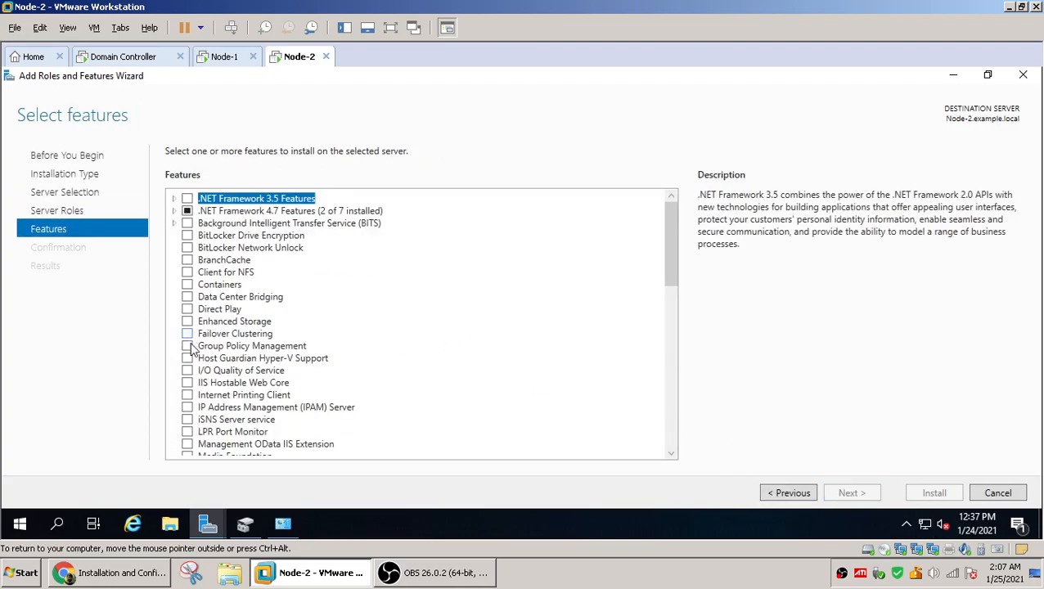
pyautogui.click(187, 334)
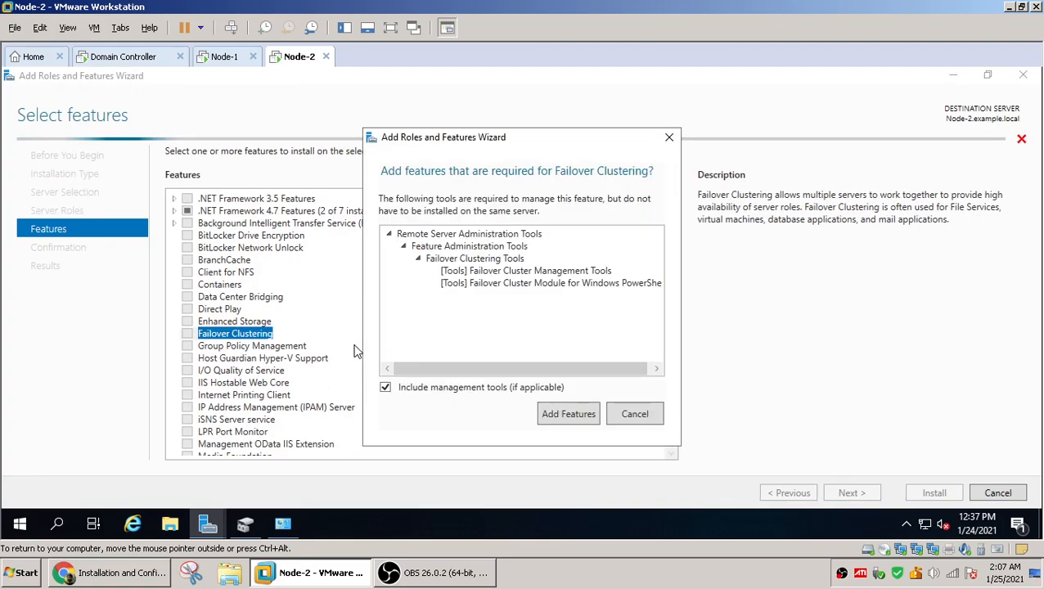
pyautogui.click(565, 415)
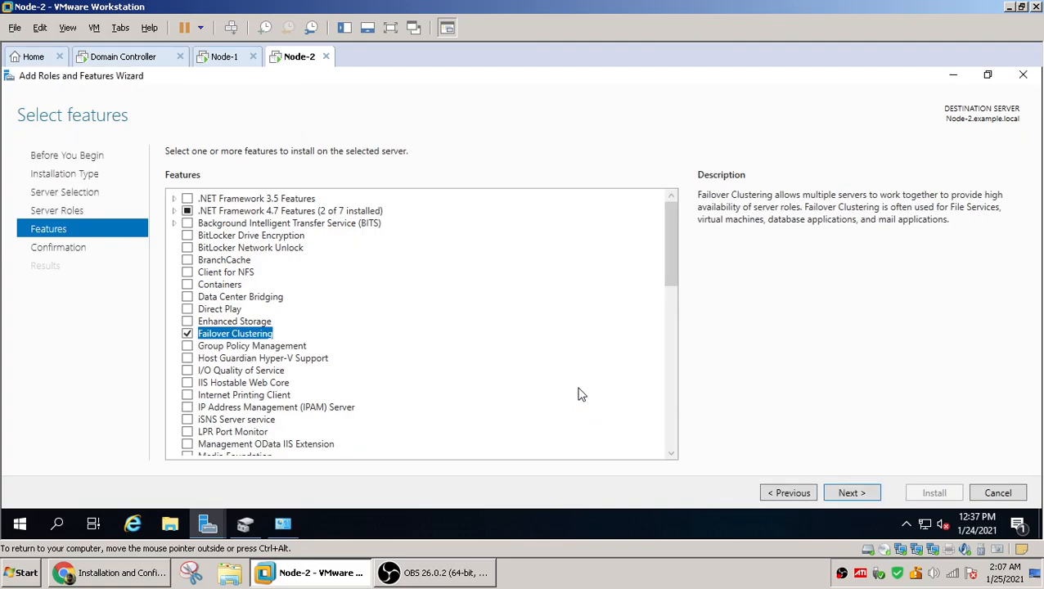
pyautogui.click(851, 492)
pyautogui.click(930, 492)
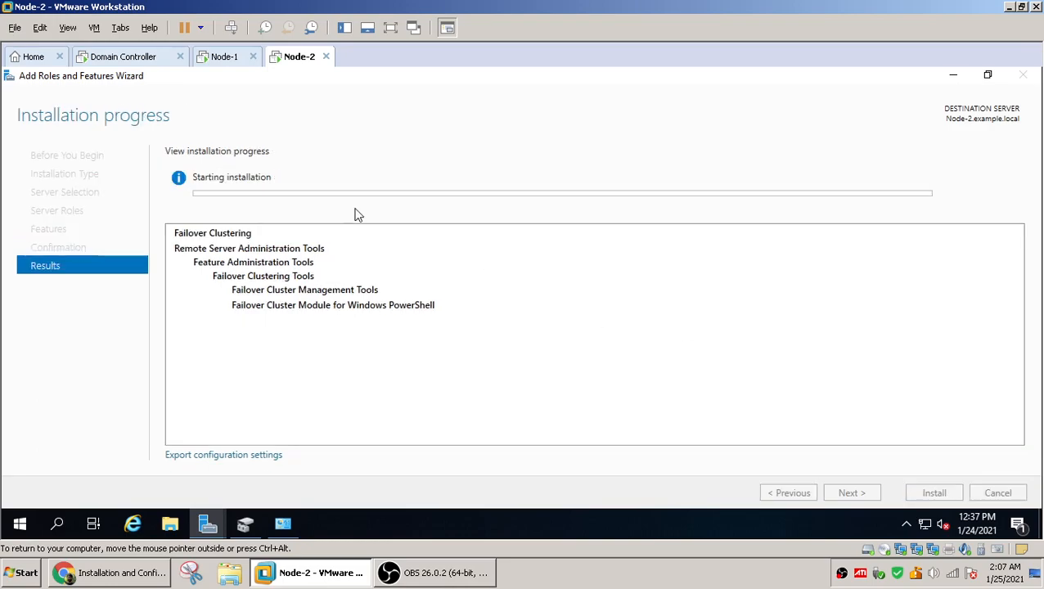
# Check installation progress on both nodes, then close Node-1's finished wizard and restart Node-1
pyautogui.click(223, 58)
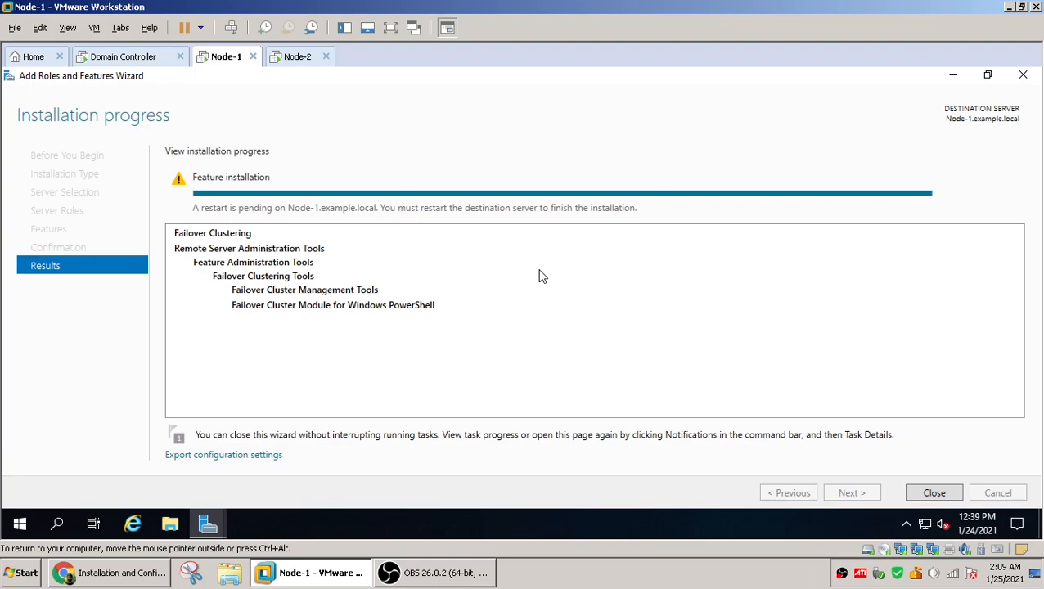
pyautogui.click(286, 59)
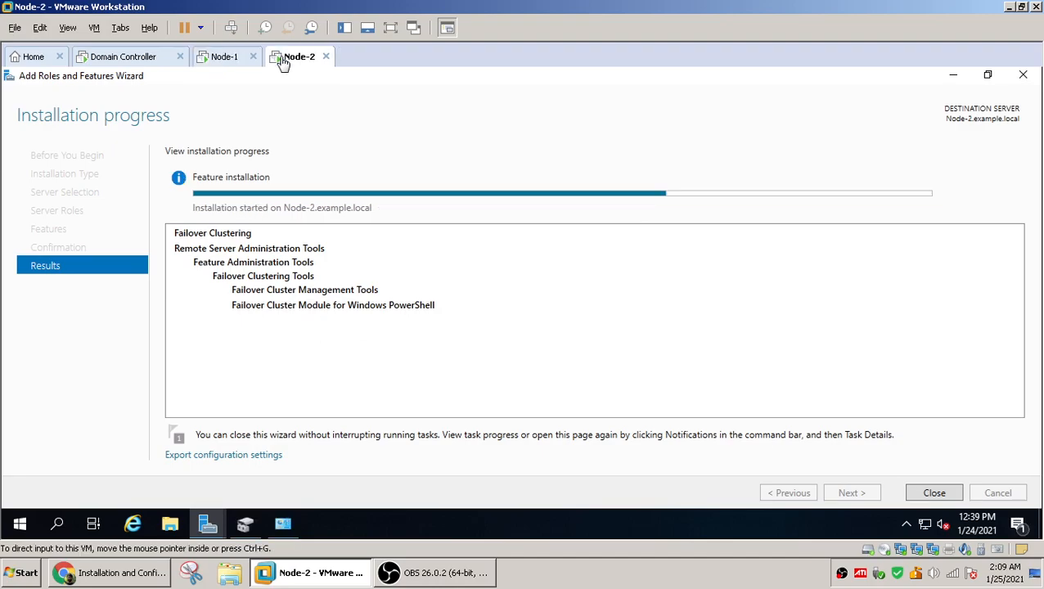
pyautogui.click(229, 60)
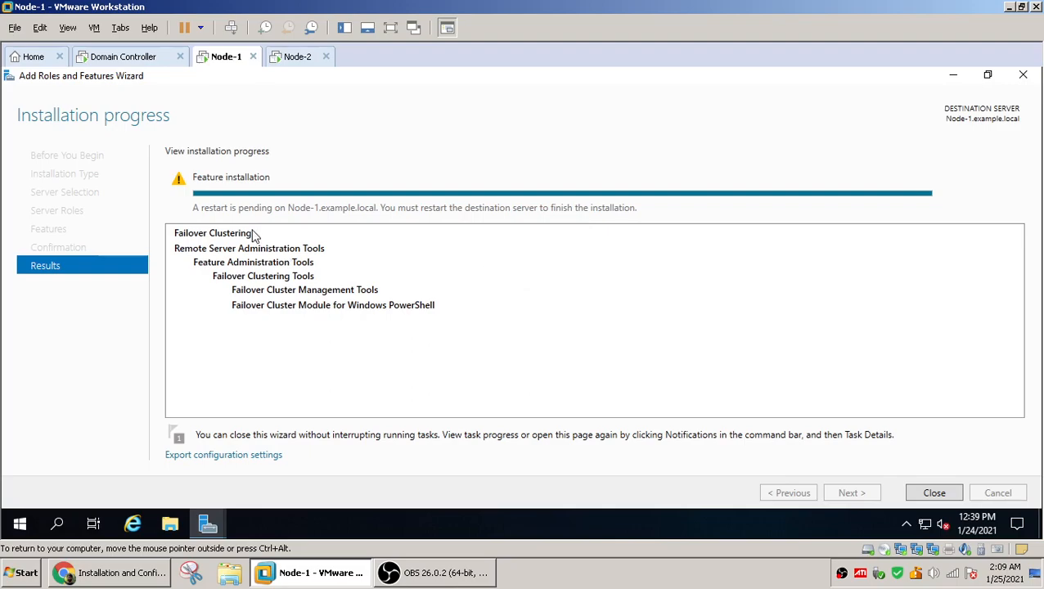
pyautogui.click(922, 497)
pyautogui.rightClick(19, 525)
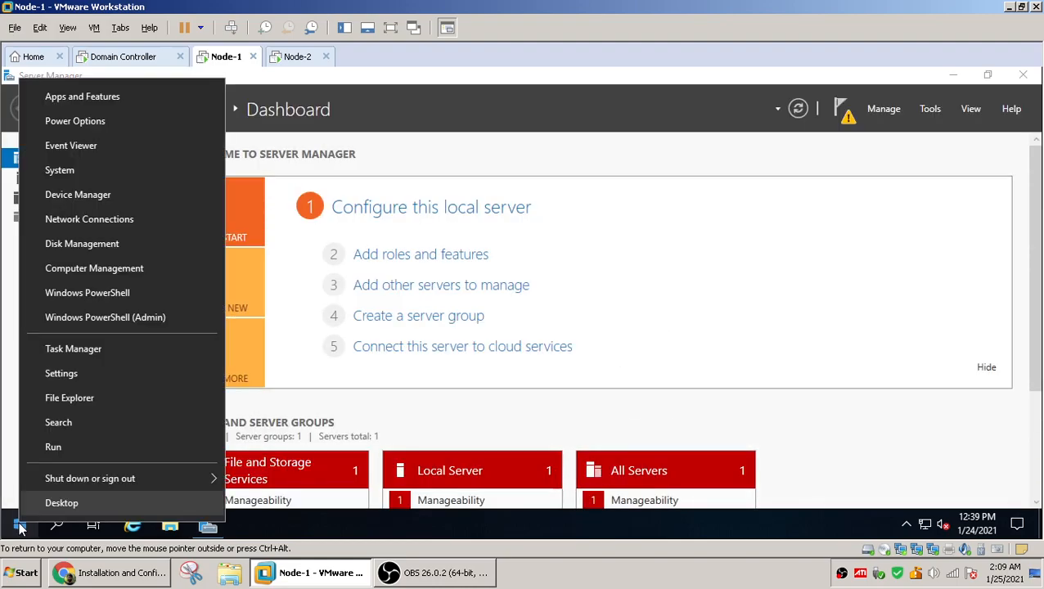
pyautogui.moveTo(75, 480)
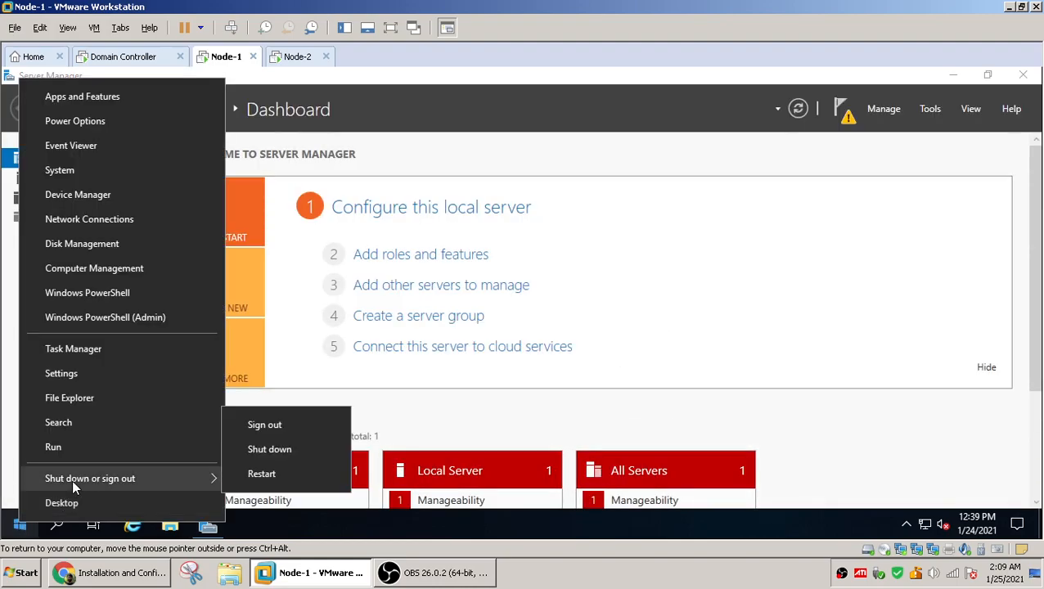
pyautogui.click(278, 474)
pyautogui.click(251, 494)
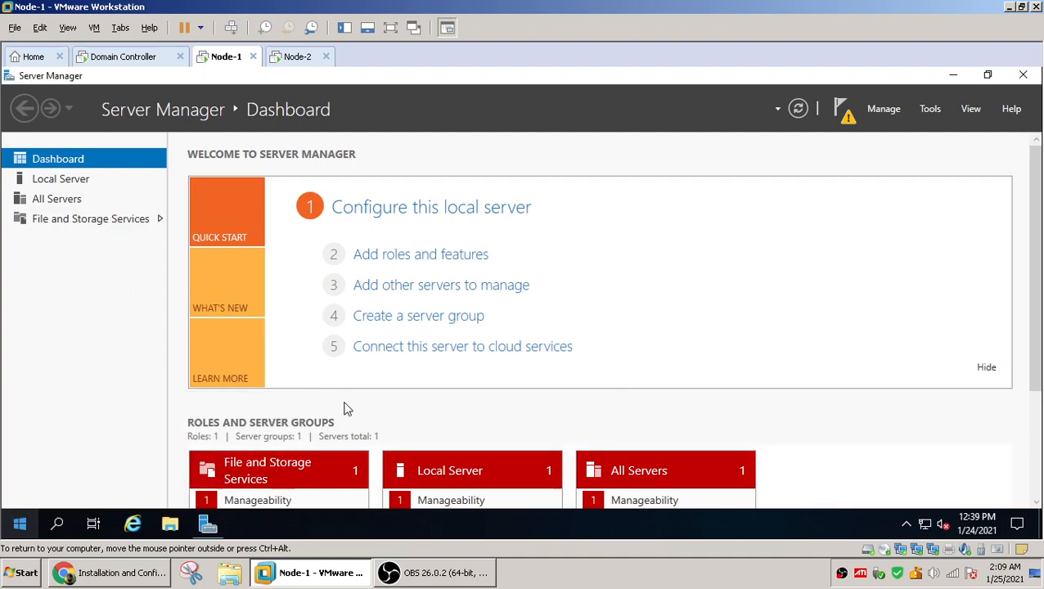
# On Node-2, close the finished features wizard and restart the server
pyautogui.click(296, 58)
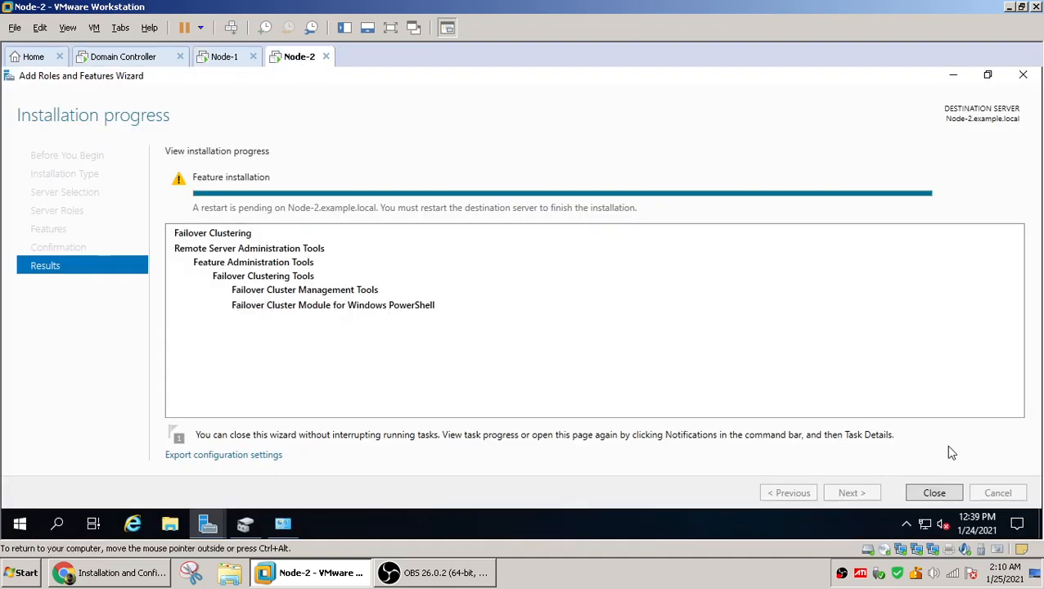
pyautogui.click(935, 493)
pyautogui.rightClick(20, 528)
pyautogui.moveTo(66, 480)
pyautogui.click(266, 479)
pyautogui.click(262, 494)
# Follow both nodes restarting and unlock Node-1's sign-in screen
pyautogui.click(219, 59)
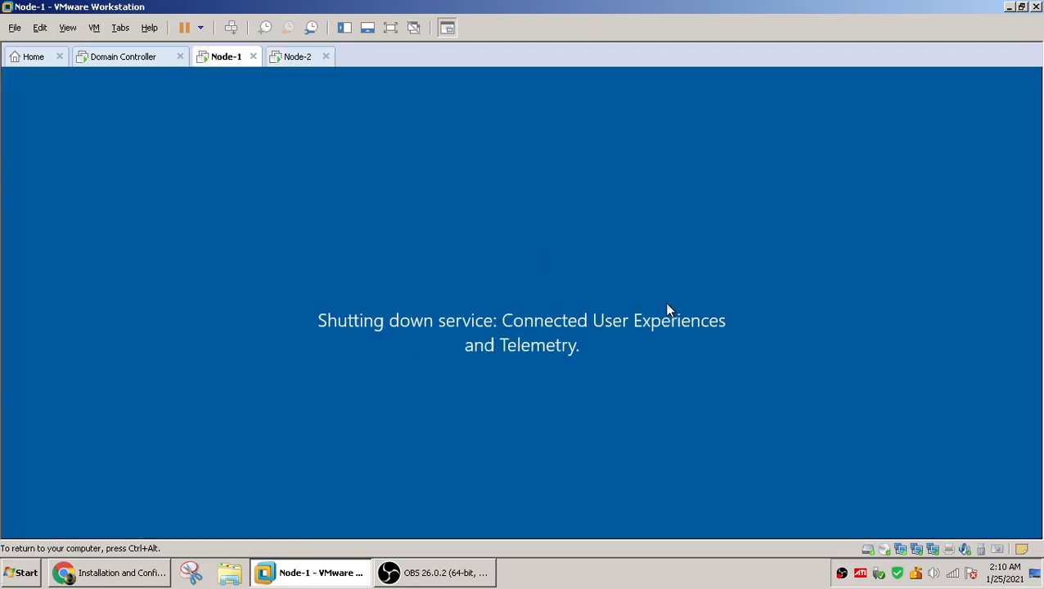
pyautogui.click(293, 60)
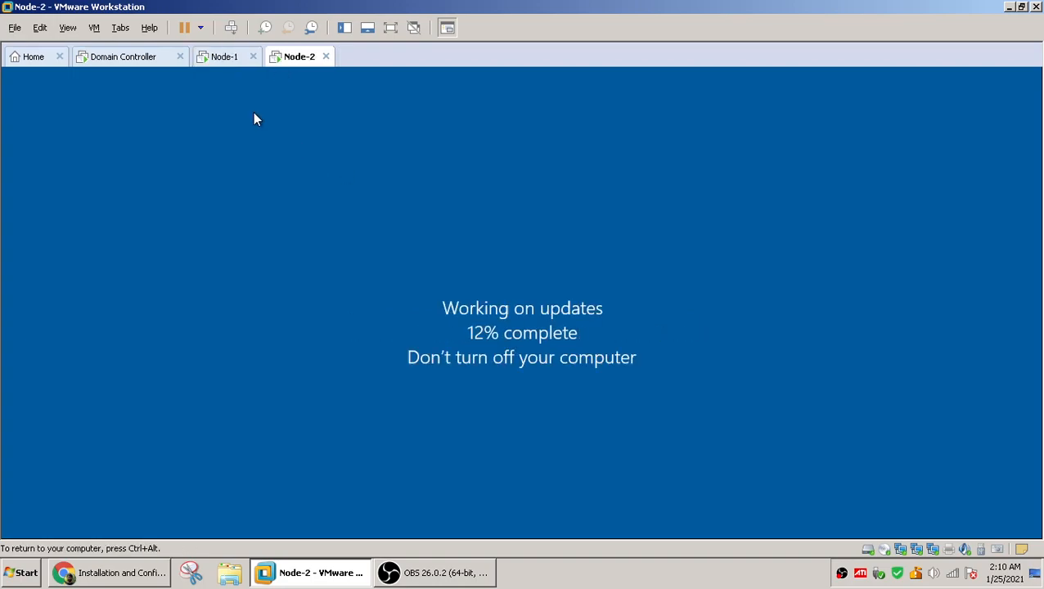
pyautogui.click(221, 59)
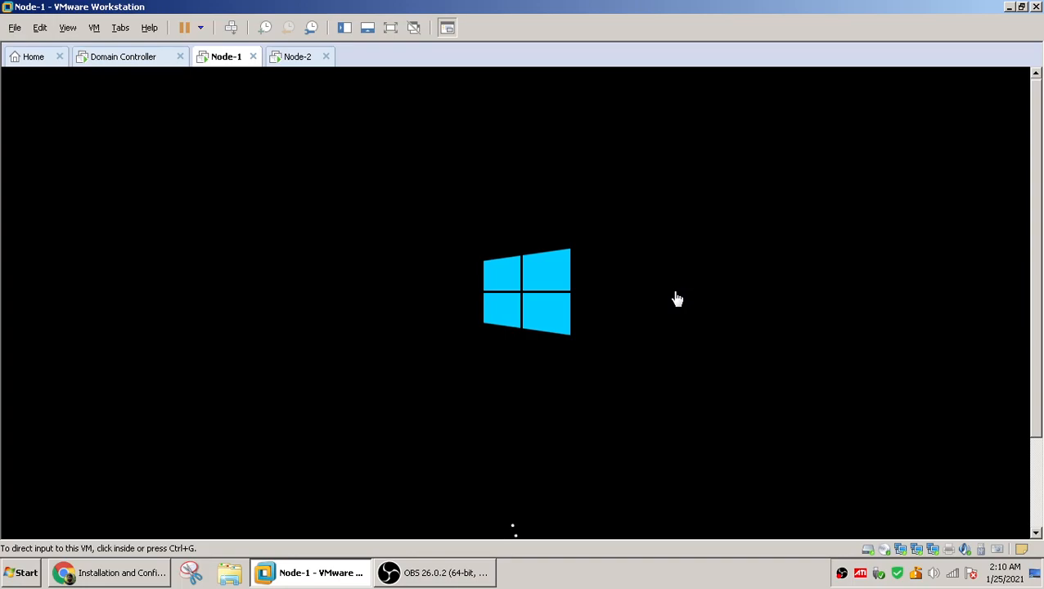
pyautogui.click(677, 299)
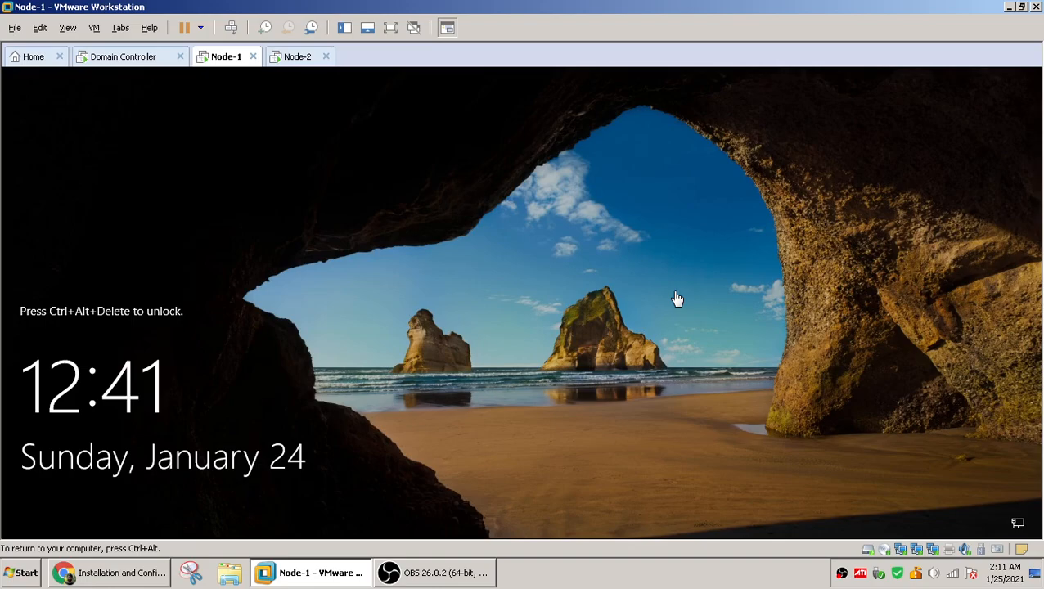
pyautogui.press('ctrl+alt+Insert')
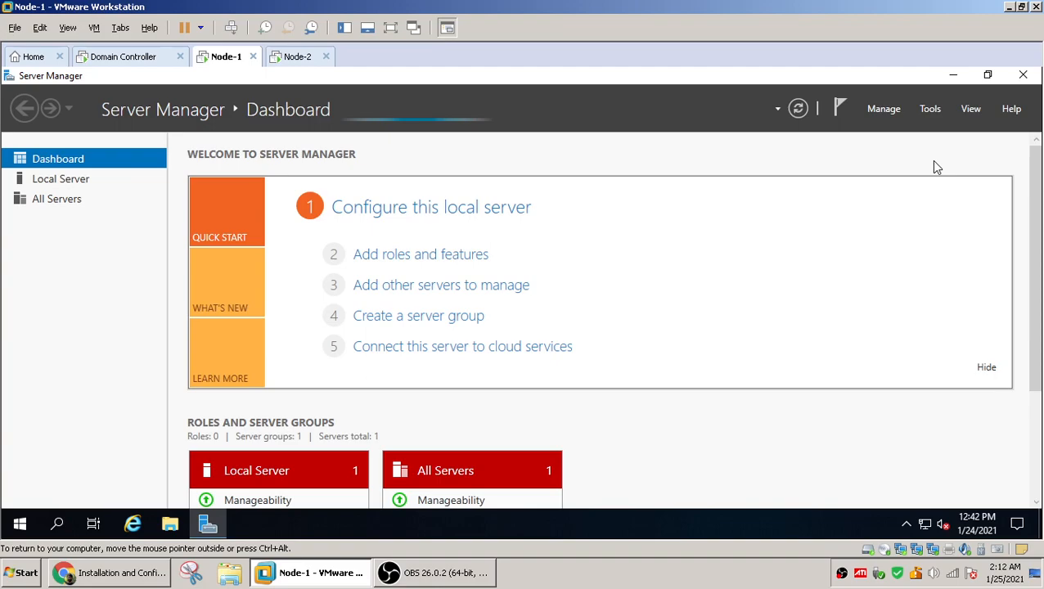
# Close Server Manager and, in Failover Cluster Manager, select NODE-1 and NODE-2 as the servers for the new cluster
pyautogui.click(1023, 76)
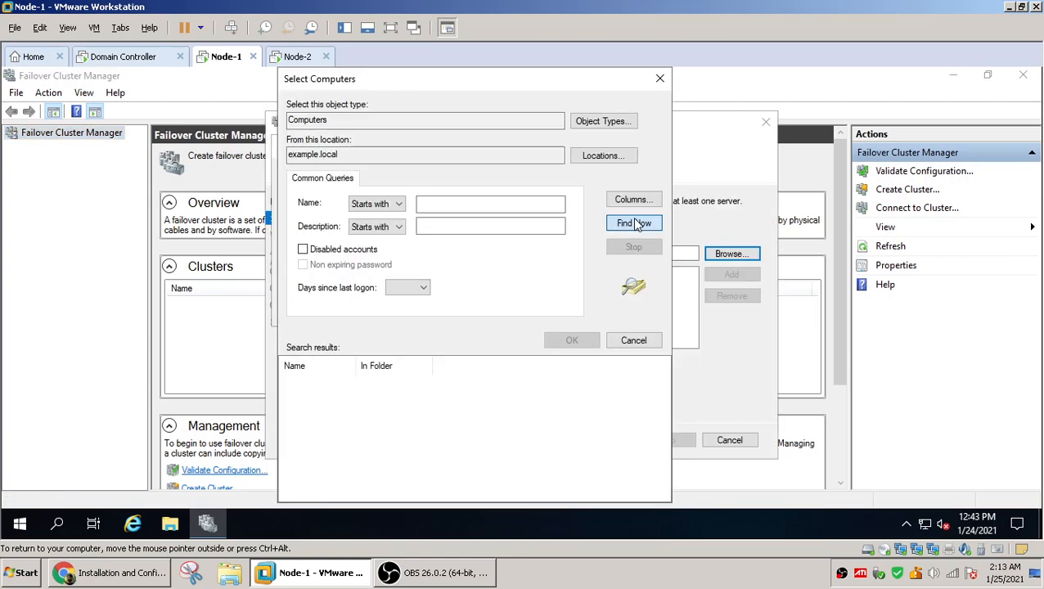
pyautogui.click(634, 223)
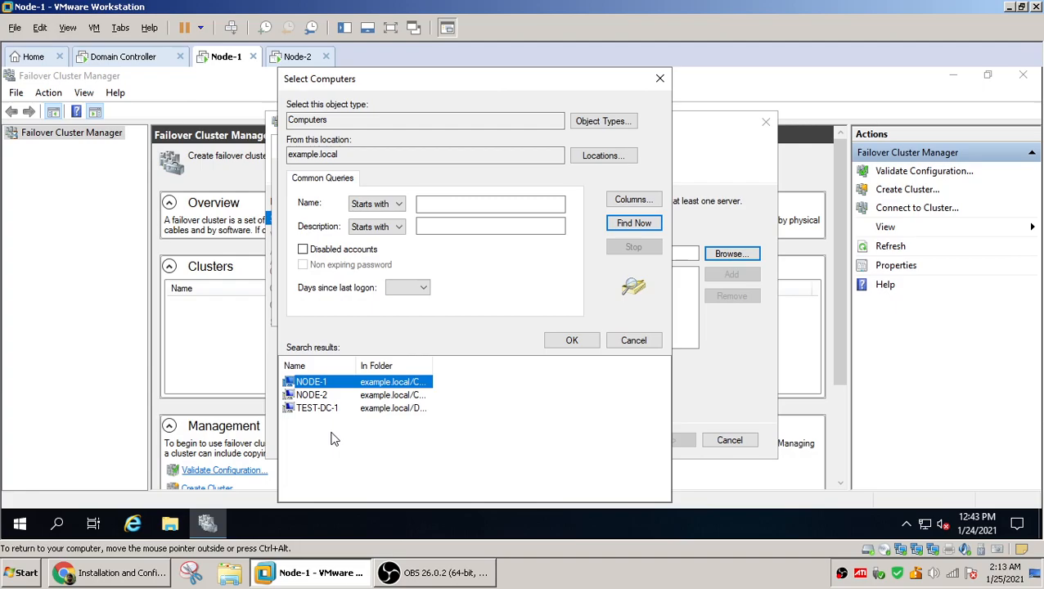
pyautogui.hotkey('shift', 'Down')
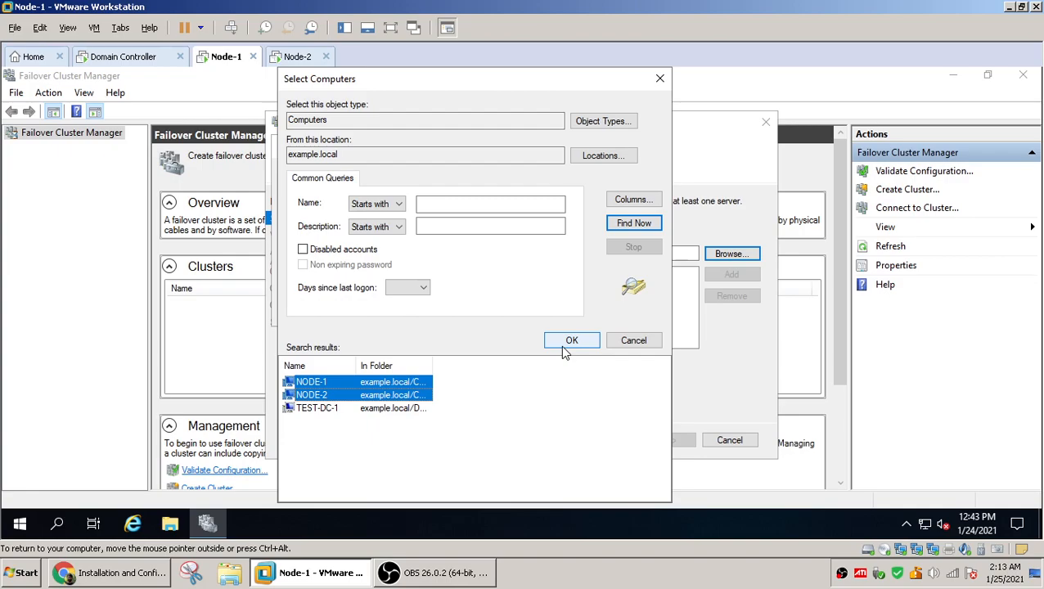
pyautogui.click(571, 340)
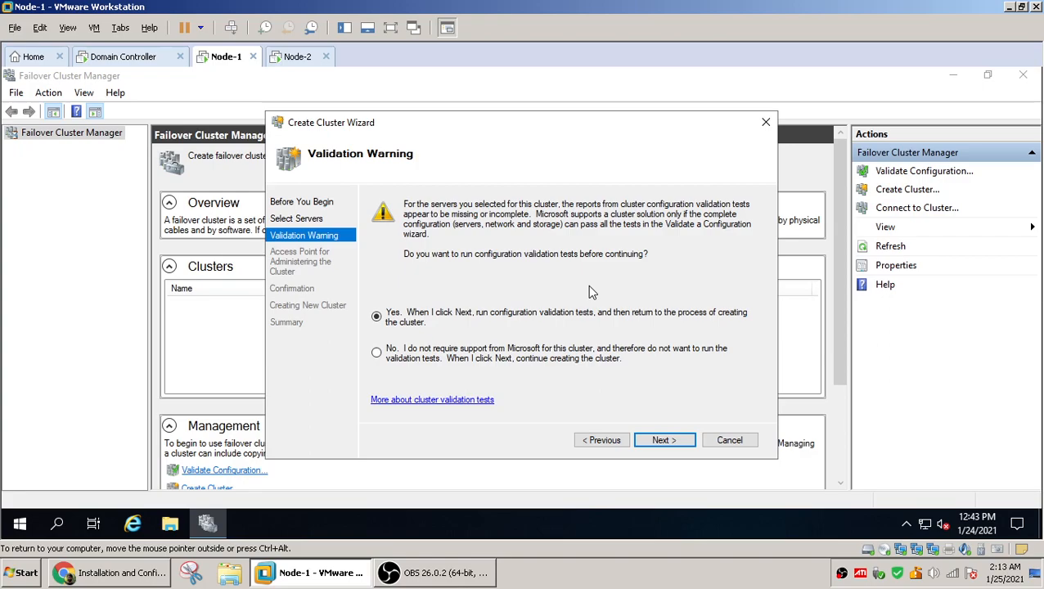
# Choose to run configuration validation and start the Validate a Configuration wizard with all tests
pyautogui.click(665, 441)
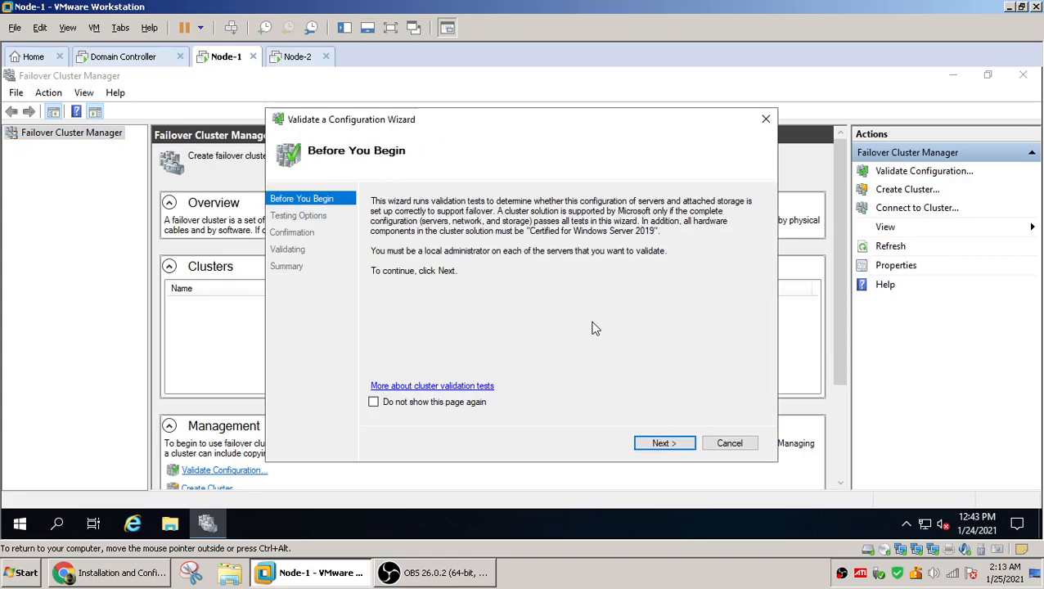
pyautogui.click(662, 446)
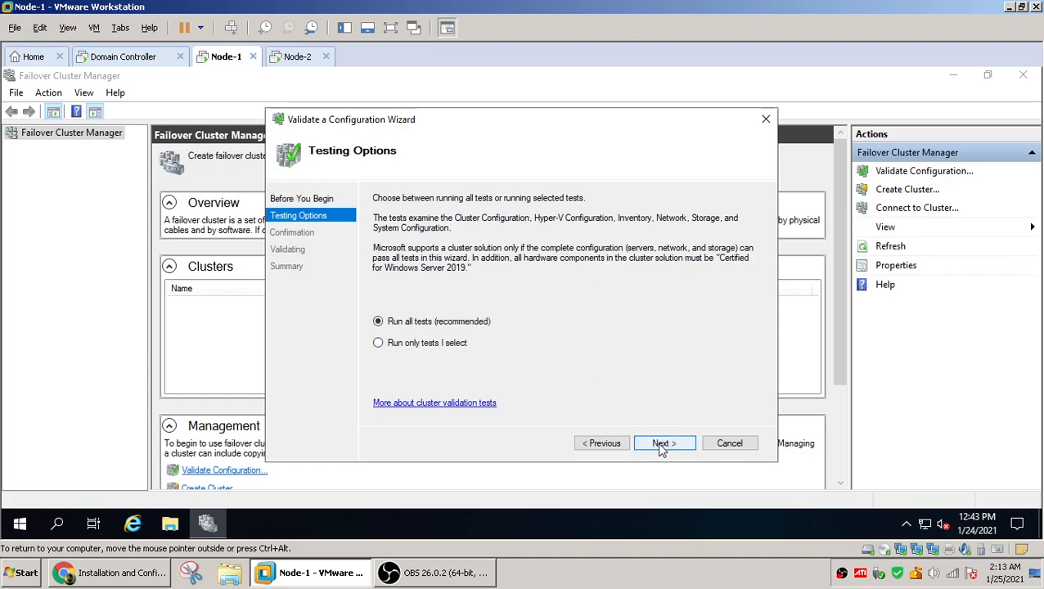
pyautogui.click(662, 446)
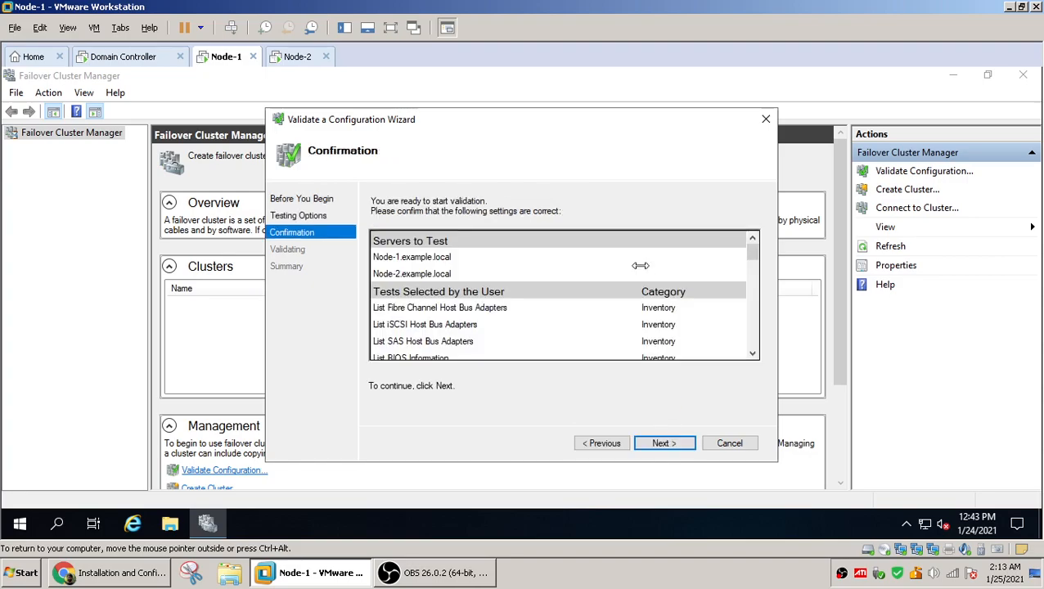
pyautogui.click(665, 444)
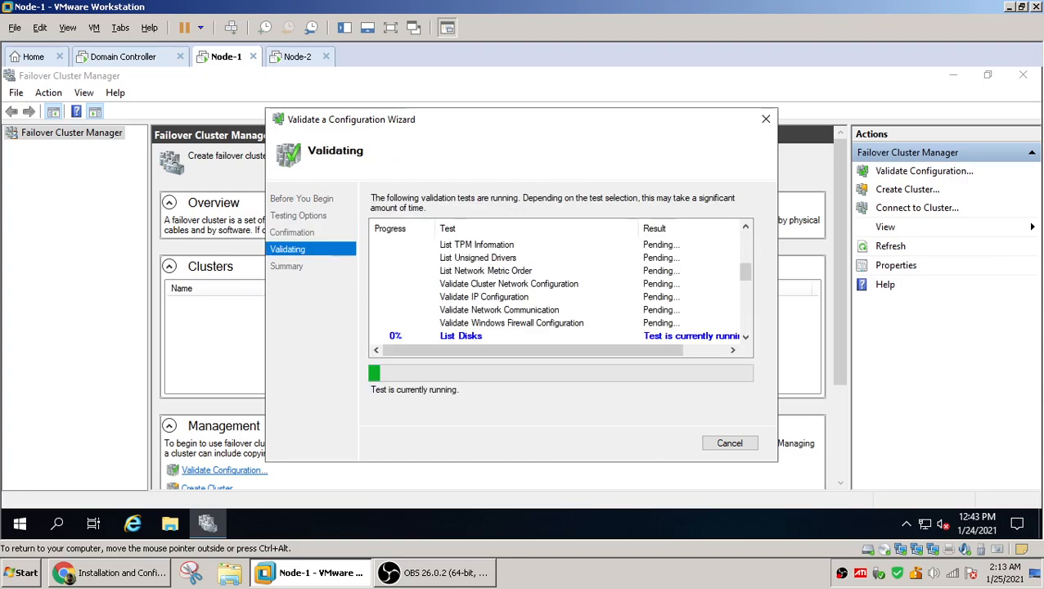
# Enlarge the validation wizard and scroll through the list of running validation tests
pyautogui.moveTo(776, 460); pyautogui.dragTo(977, 489)
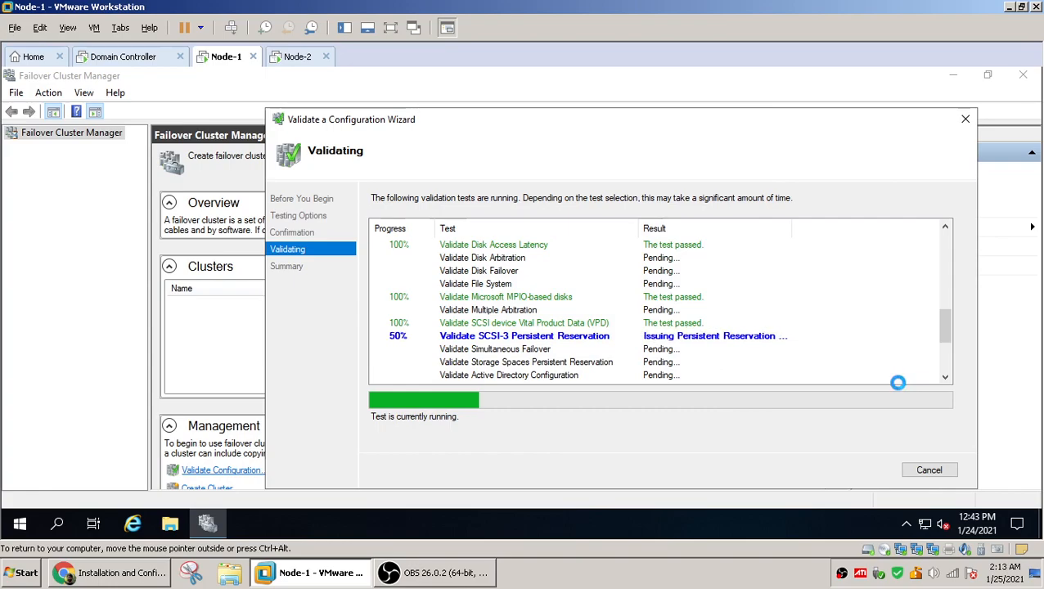
pyautogui.moveTo(948, 334); pyautogui.dragTo(949, 255)
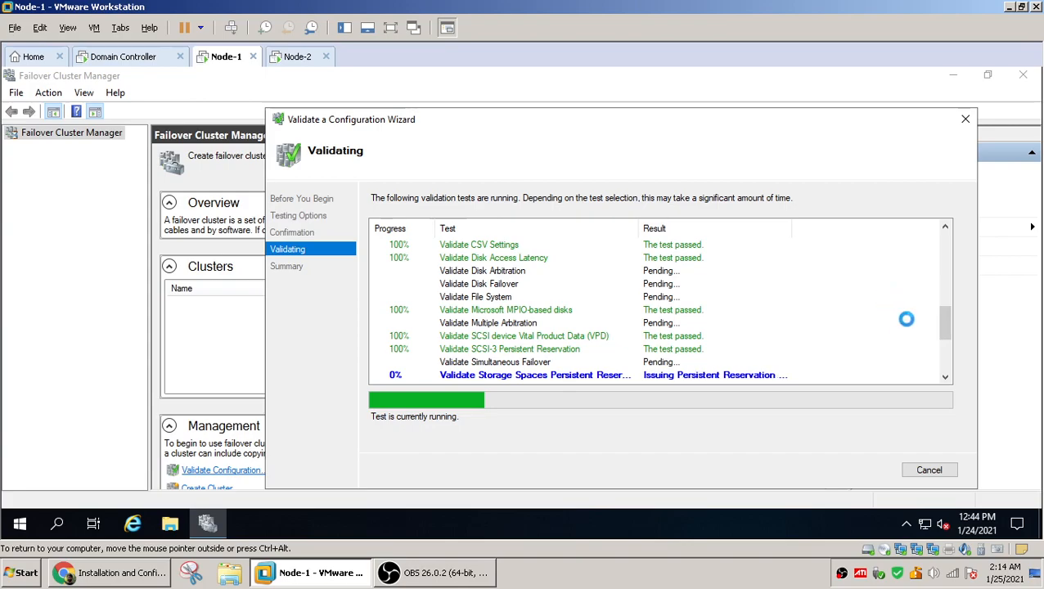
pyautogui.moveTo(949, 331); pyautogui.dragTo(946, 374)
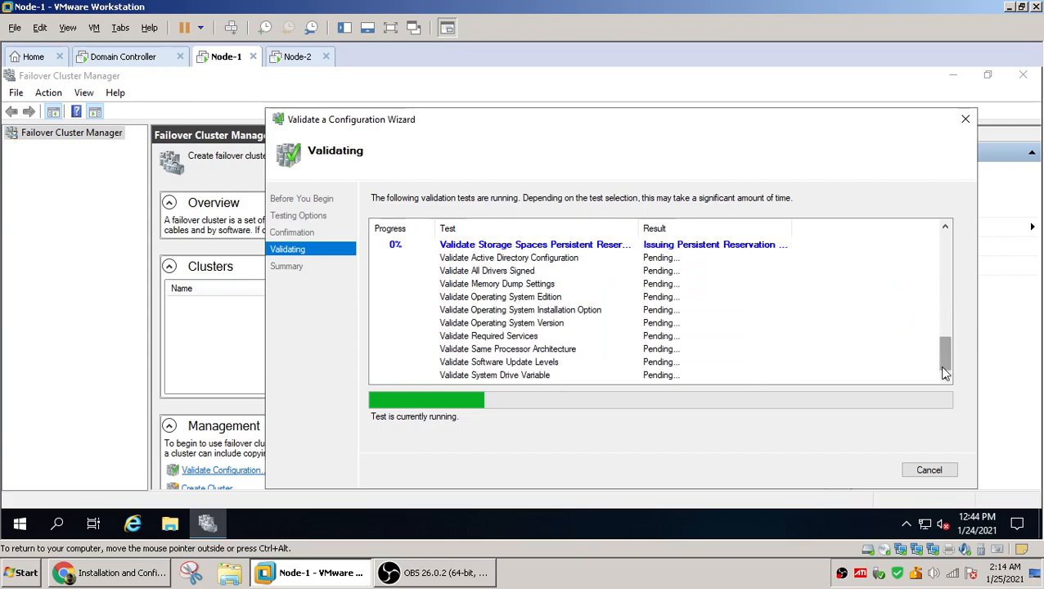
pyautogui.click(945, 363)
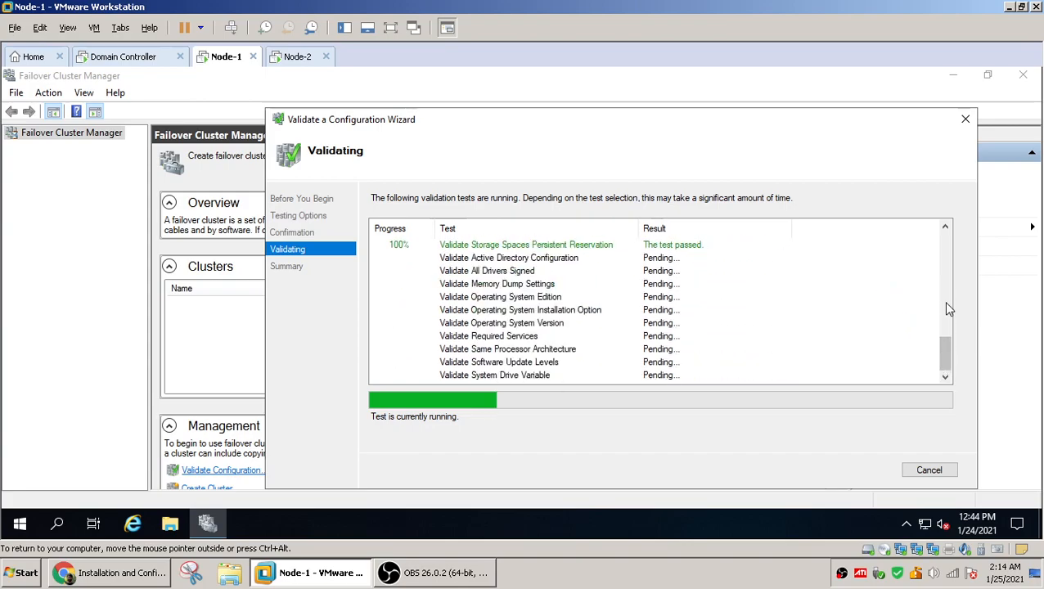
pyautogui.moveTo(947, 360); pyautogui.dragTo(951, 245)
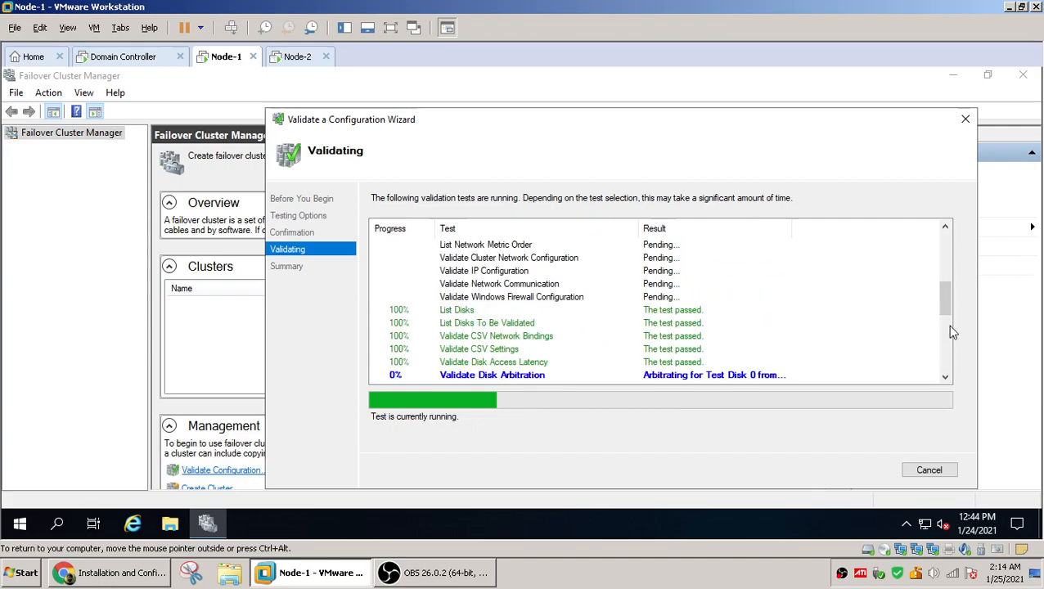
pyautogui.moveTo(943, 292); pyautogui.dragTo(951, 337)
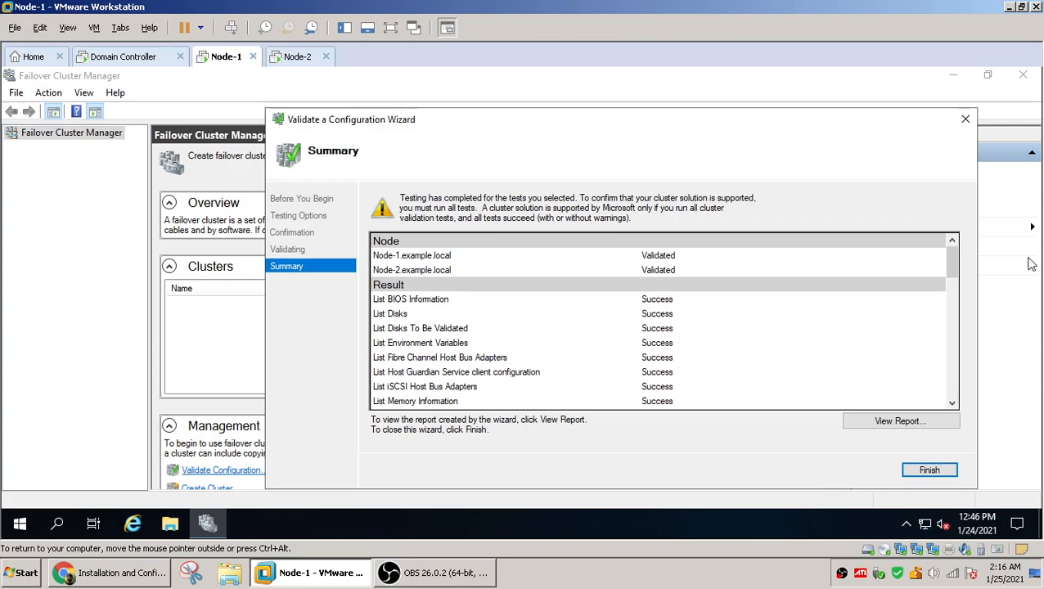
# Open the validation report in Internet Explorer, accepting the recommended browser settings, and maximize the report window
pyautogui.moveTo(952, 278)
pyautogui.mouseDown()
pyautogui.moveTo(943, 393)
pyautogui.moveTo(953, 264)
pyautogui.mouseUp()
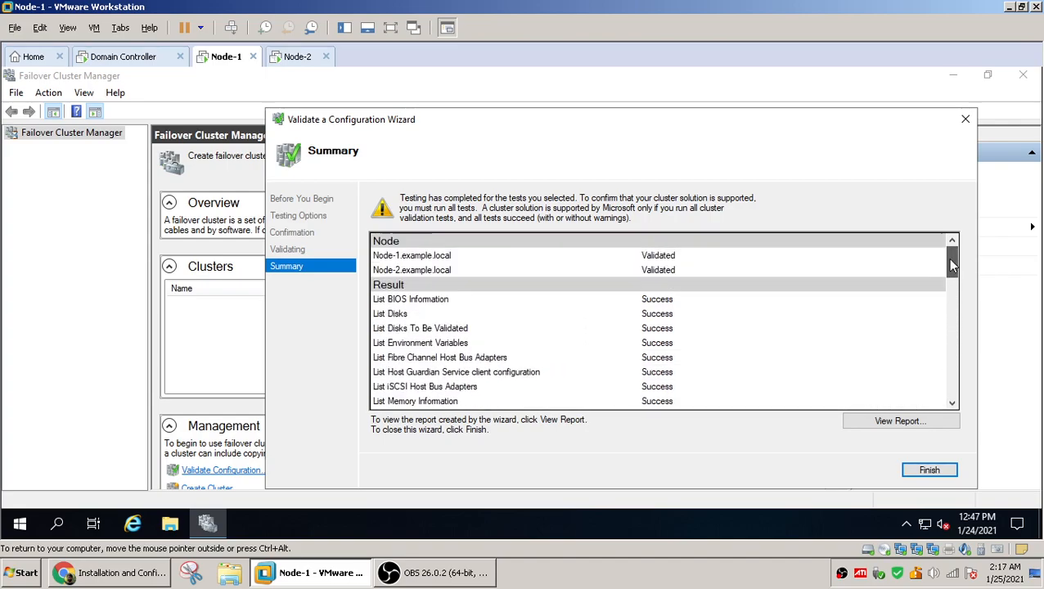
pyautogui.click(886, 425)
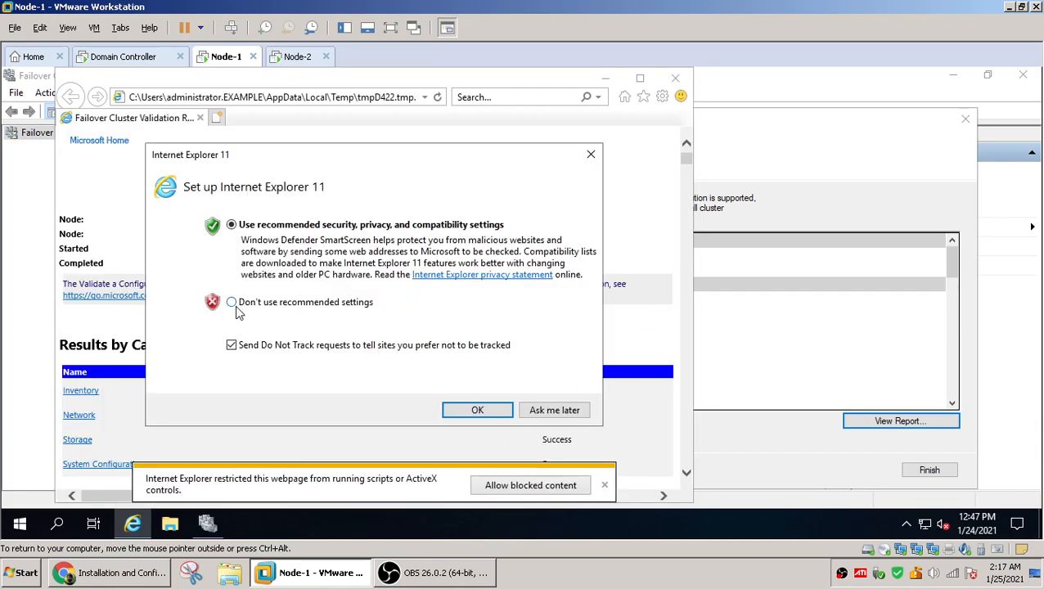
pyautogui.click(477, 410)
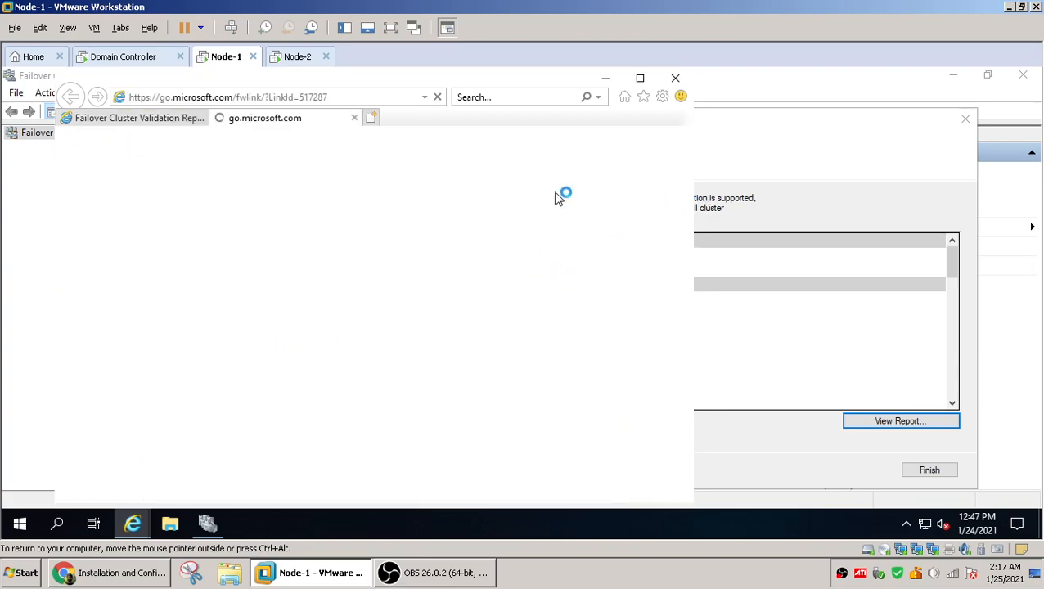
pyautogui.click(355, 119)
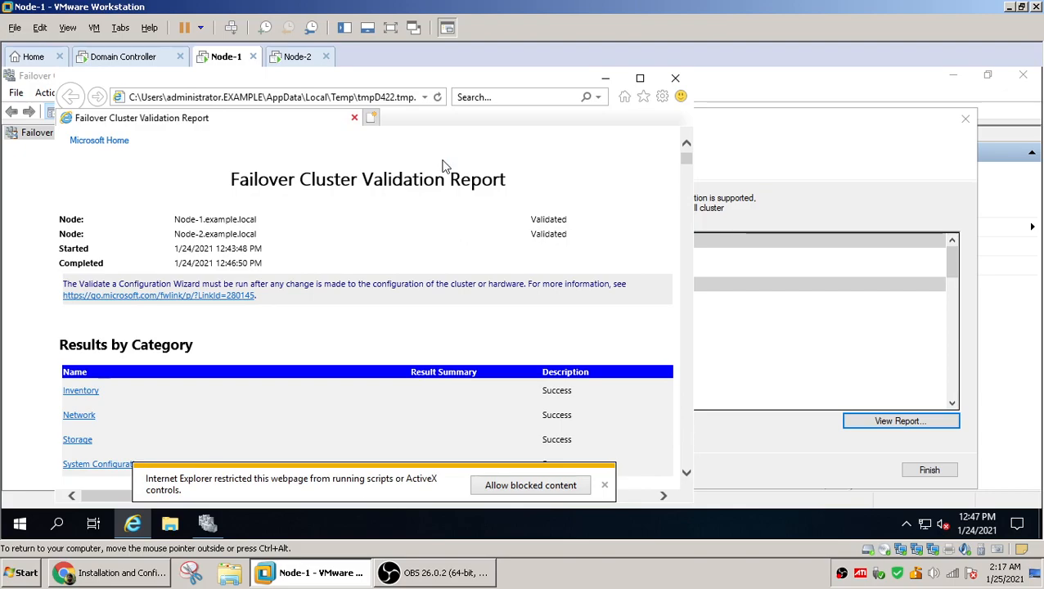
pyautogui.click(643, 80)
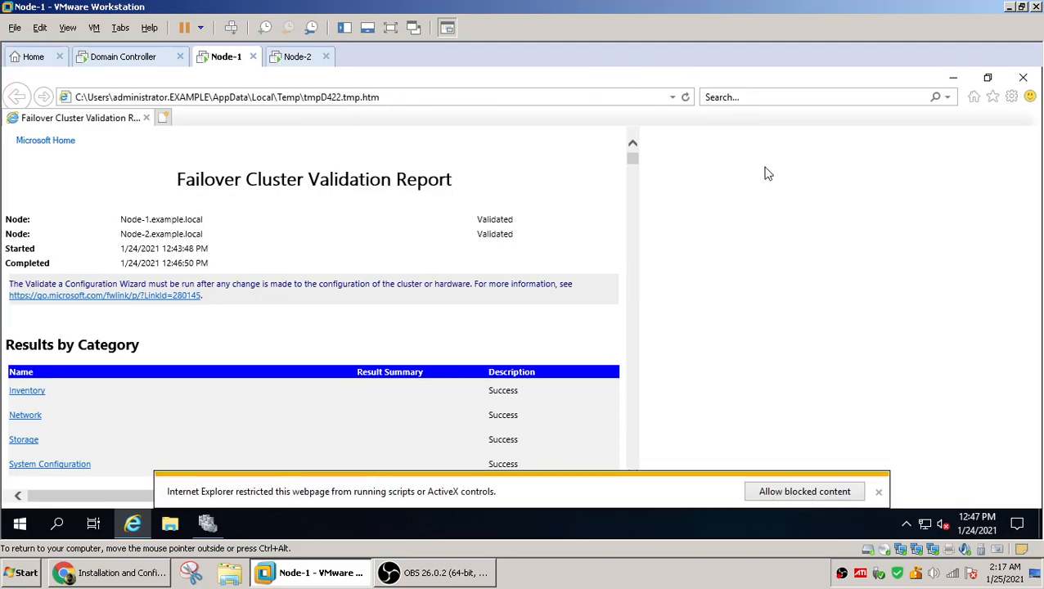
pyautogui.click(878, 494)
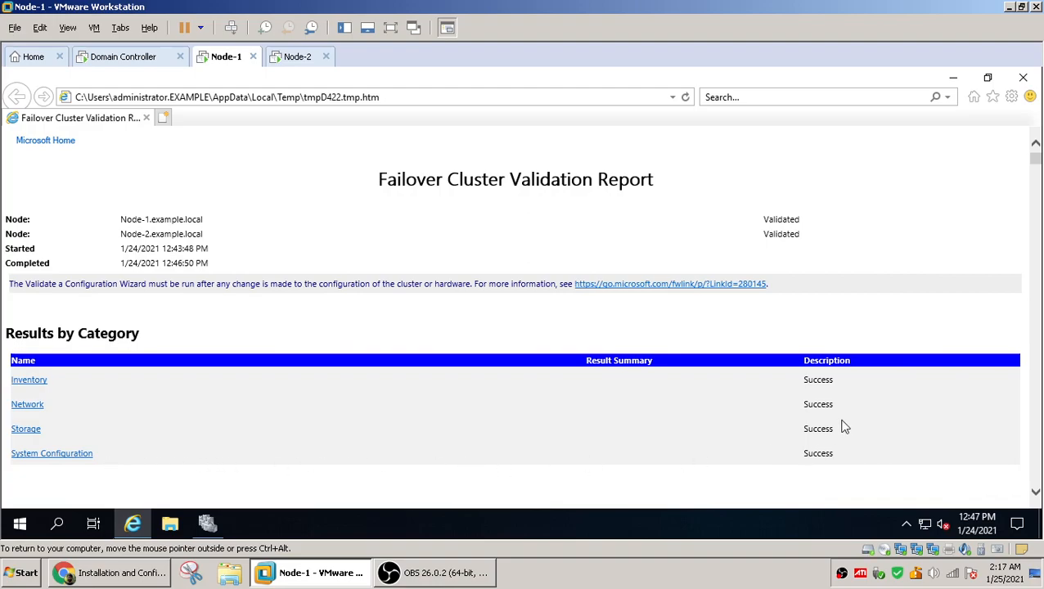
# Scroll through the Failover Cluster Validation Report's results and disk listings, then close the browser
pyautogui.scroll(-15, 896, 306)
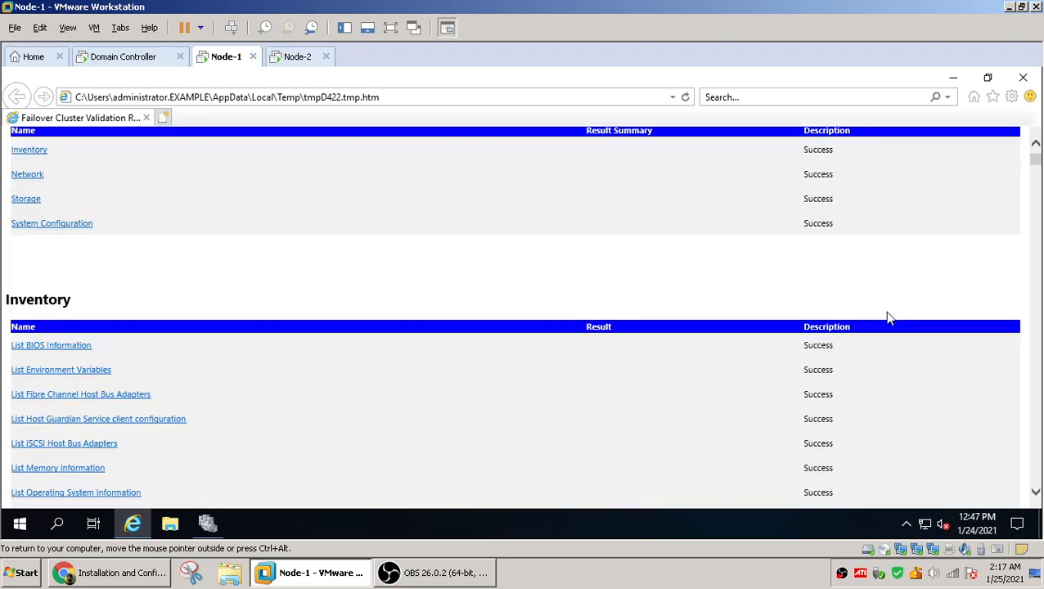
pyautogui.scroll(-20, 883, 331)
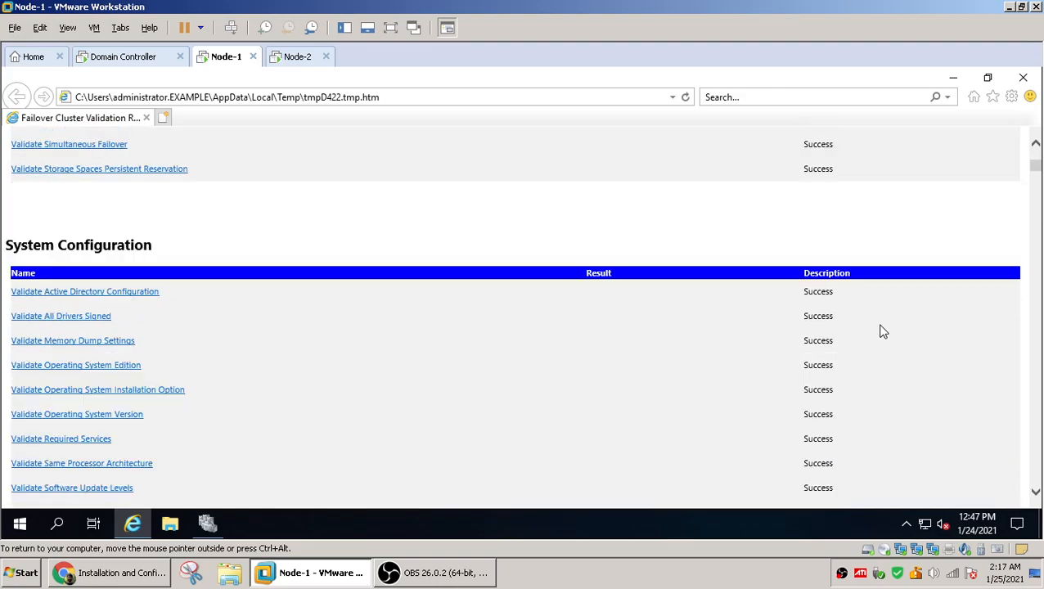
pyautogui.scroll(-15, 883, 332)
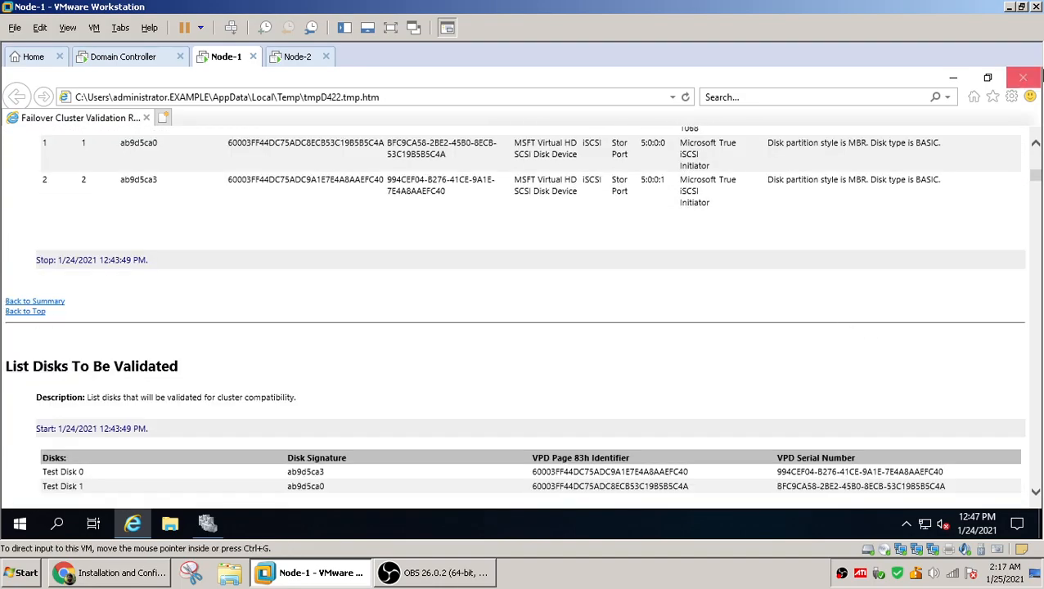
pyautogui.click(1024, 80)
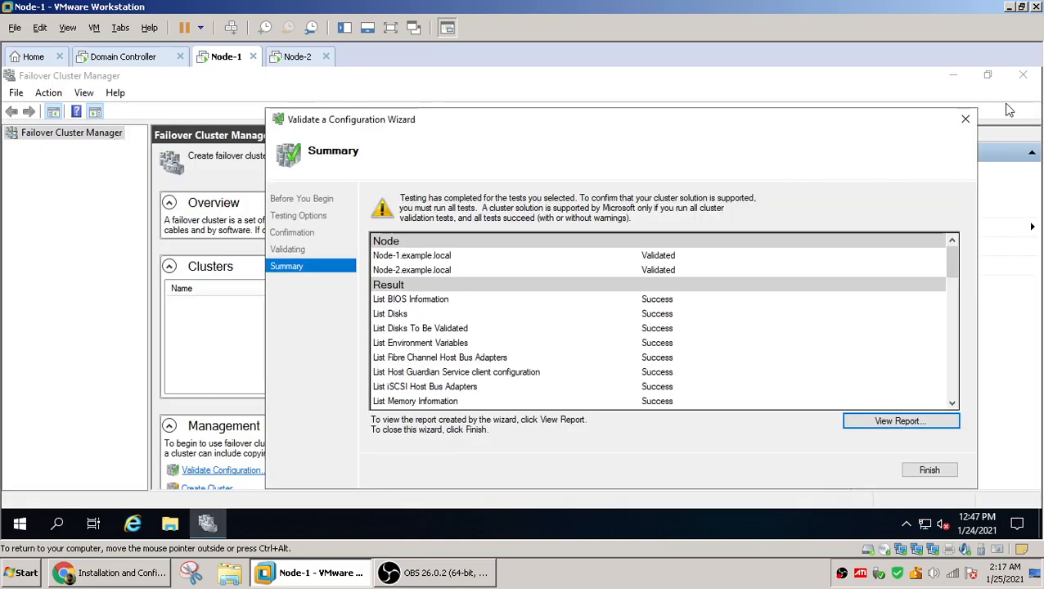
# Create cluster Test-Cluster-1 with address 192.168.80.25, adding all eligible storage, and finish the Create Cluster Wizard
pyautogui.click(926, 476)
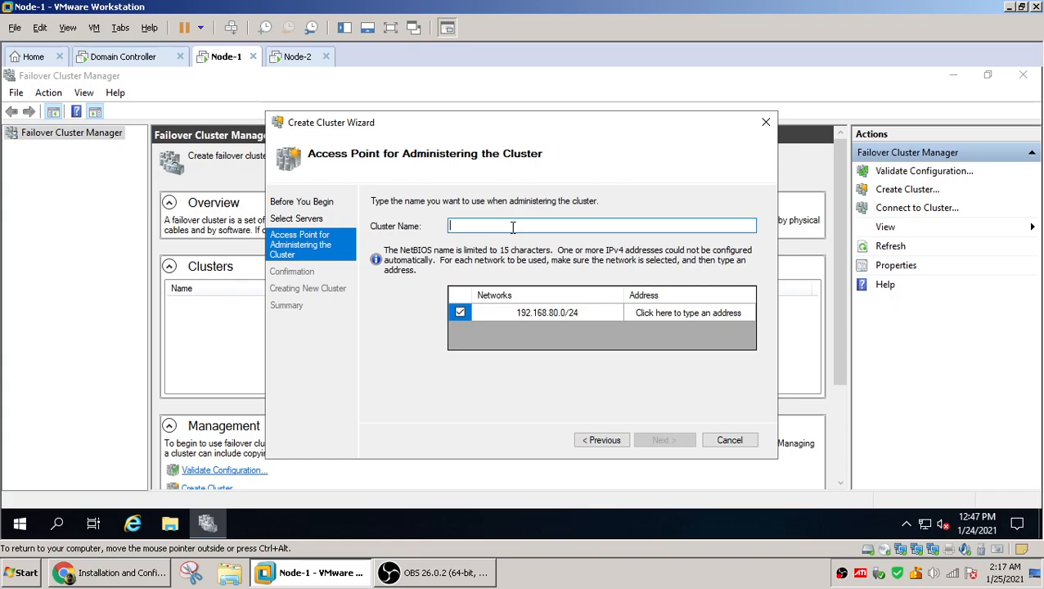
pyautogui.write('Cluster-1')
pyautogui.click(690, 315)
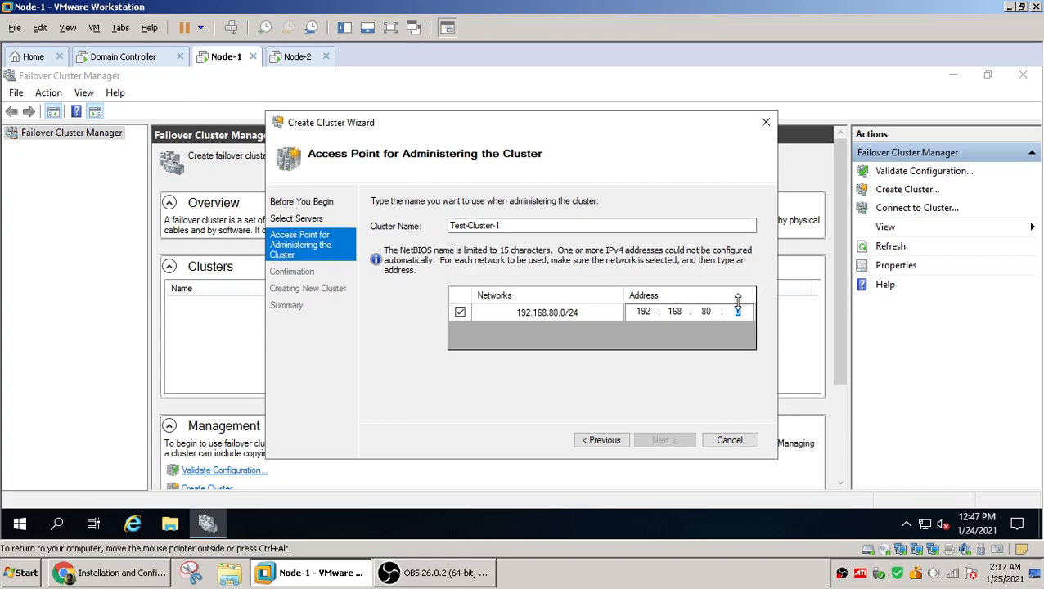
pyautogui.write('25')
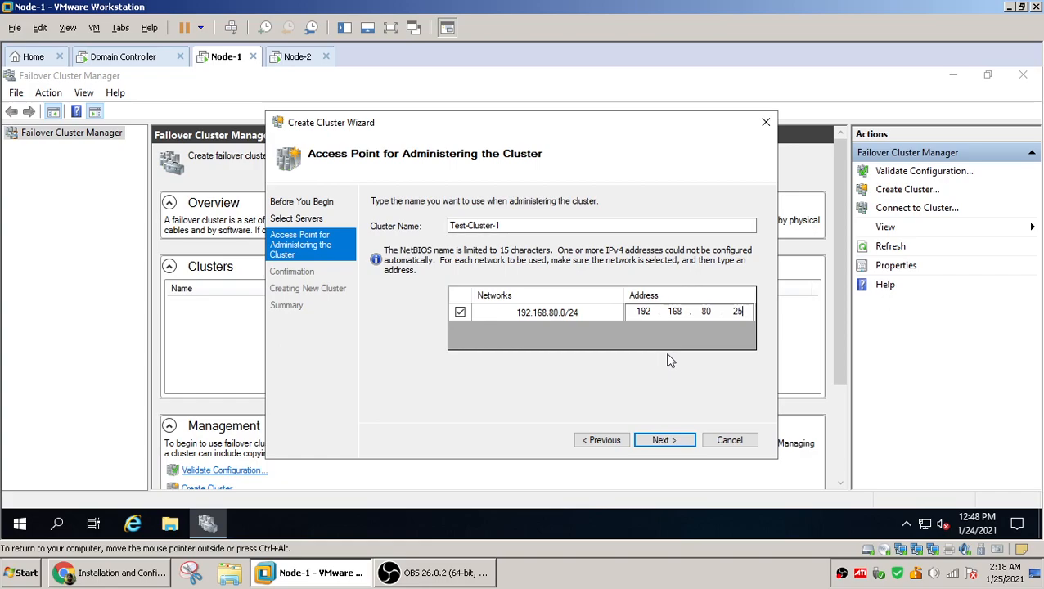
pyautogui.click(663, 443)
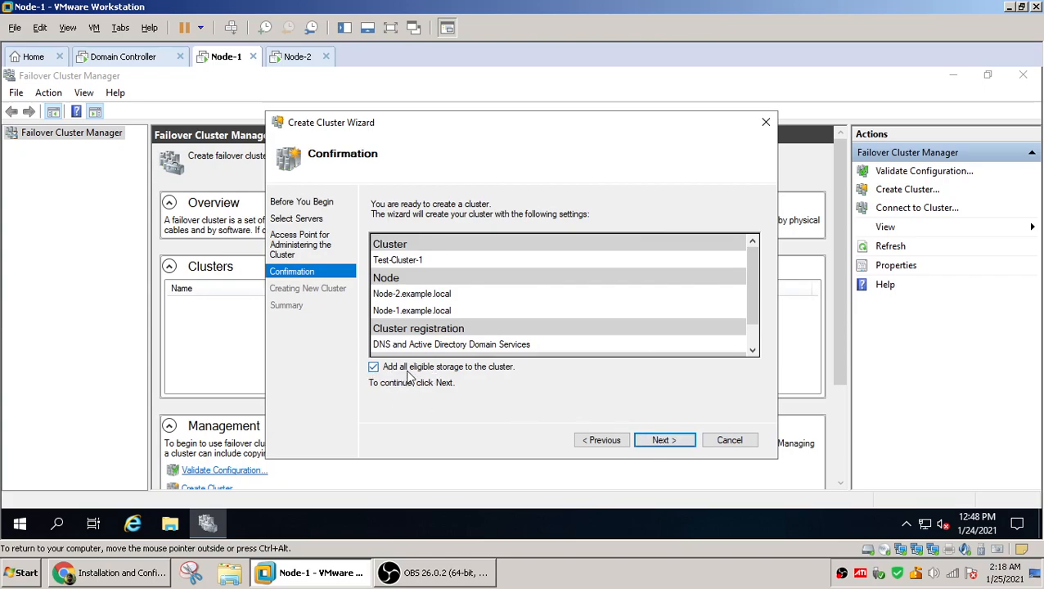
pyautogui.click(665, 442)
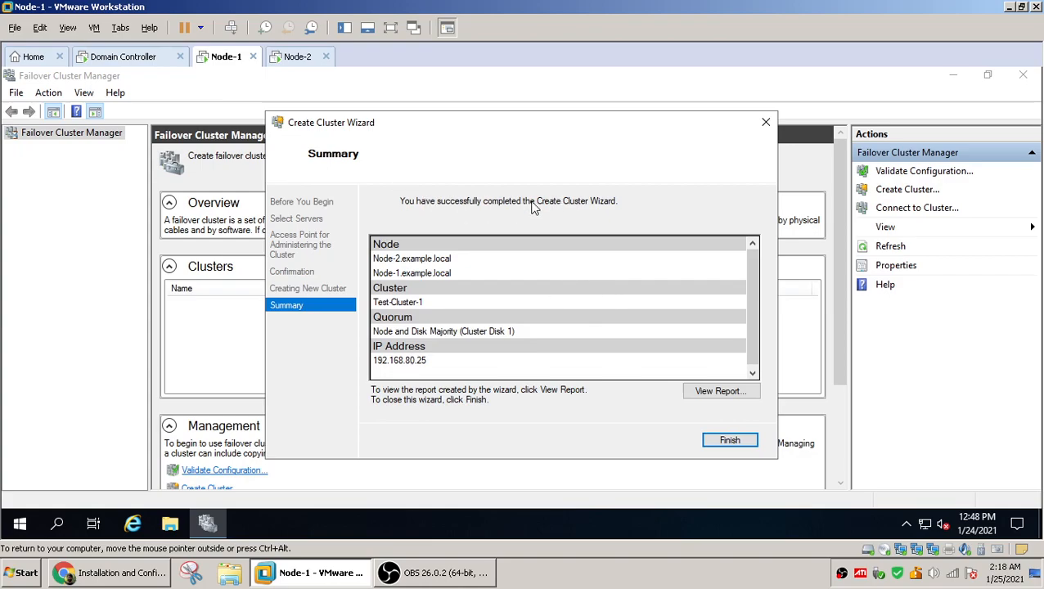
pyautogui.click(728, 444)
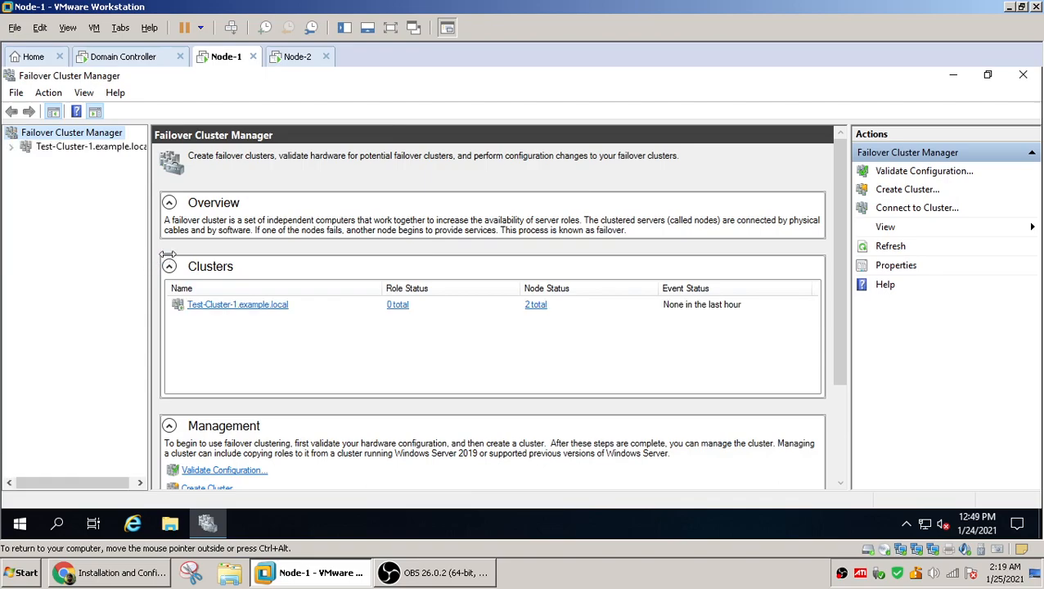
# Open Test-Cluster-1 and inspect its core resources, expanding Cluster Disk 1 to view its volume
pyautogui.click(109, 147)
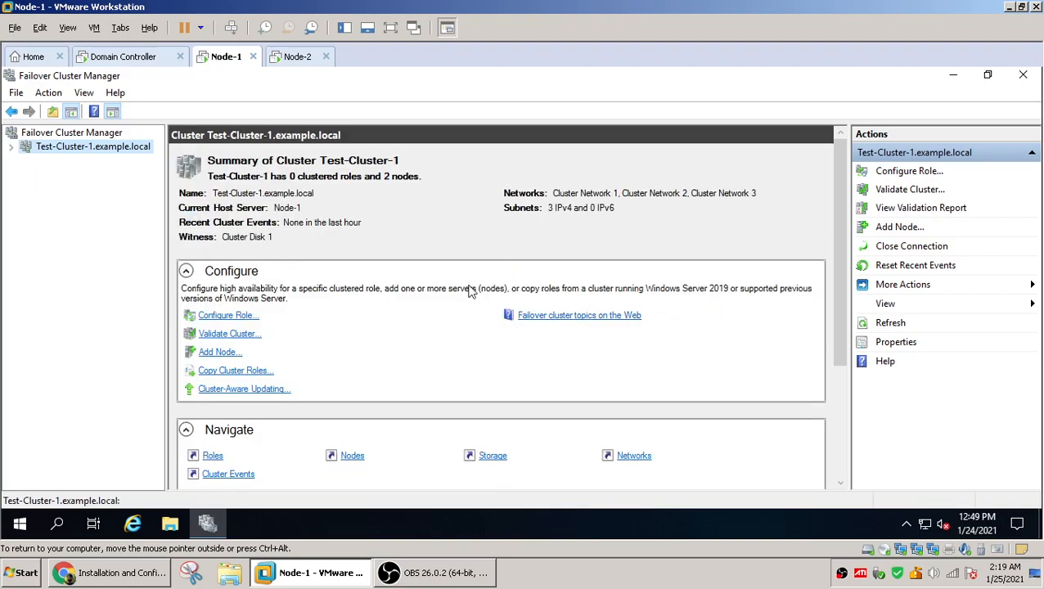
pyautogui.scroll(-1, 848, 332)
pyautogui.scroll(-5, 848, 332)
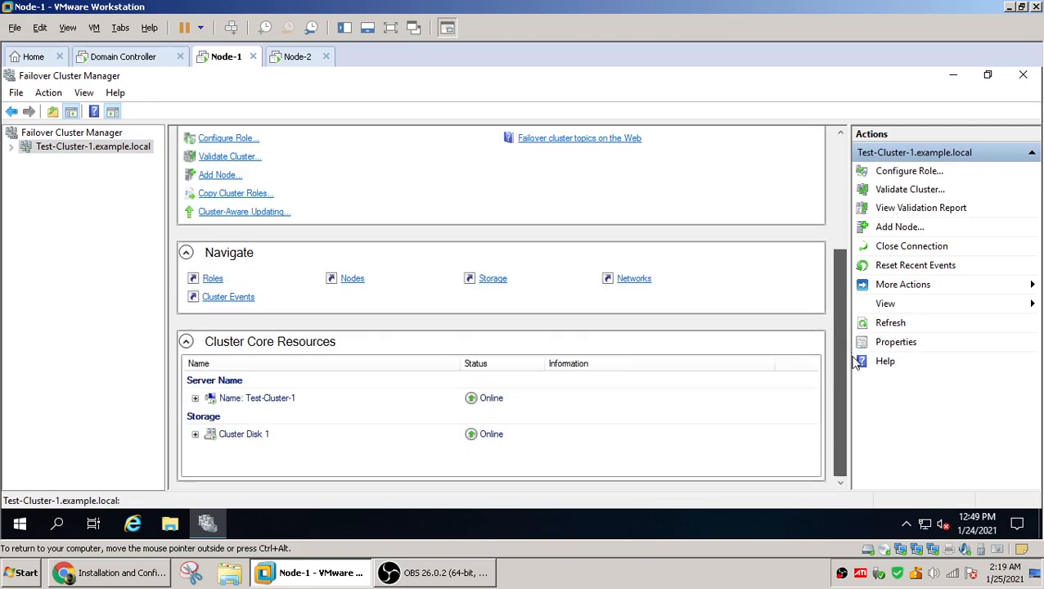
pyautogui.click(195, 435)
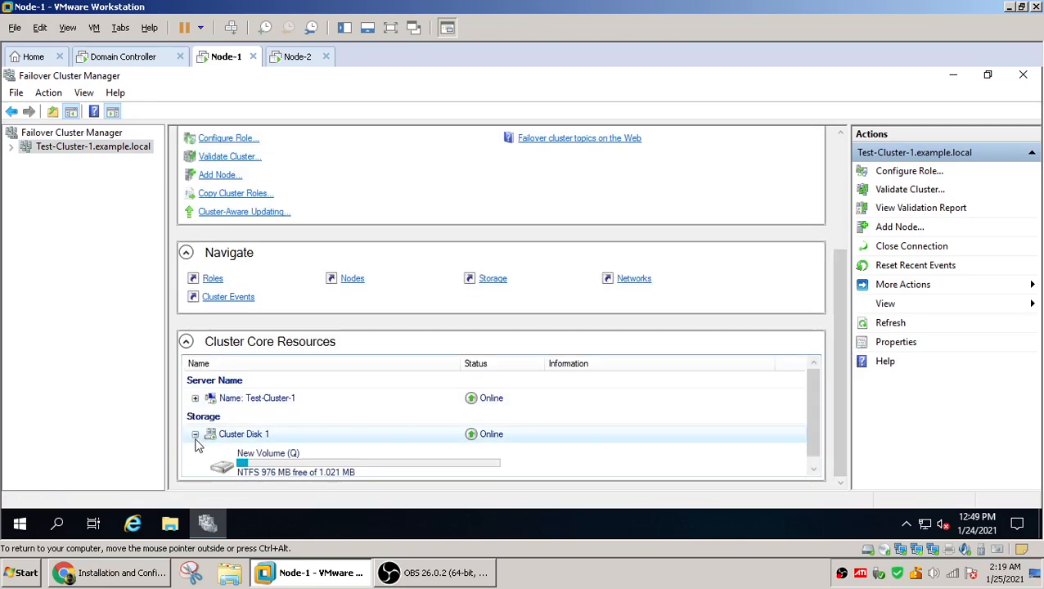
pyautogui.click(319, 466)
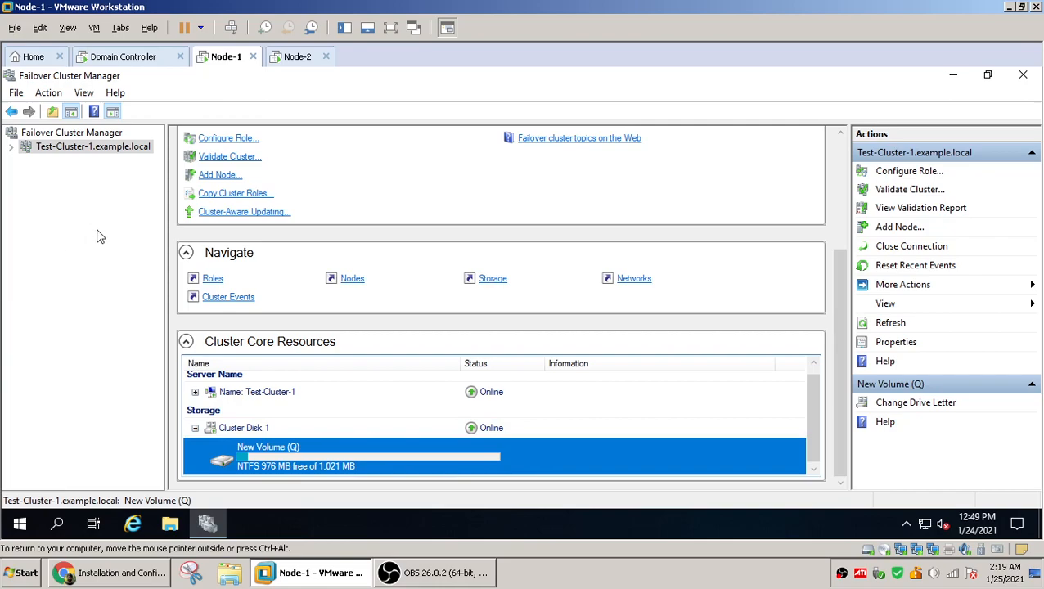
# Run Configure Cluster Quorum Settings on Test-Cluster-1 using the default quorum configuration
pyautogui.rightClick(90, 151)
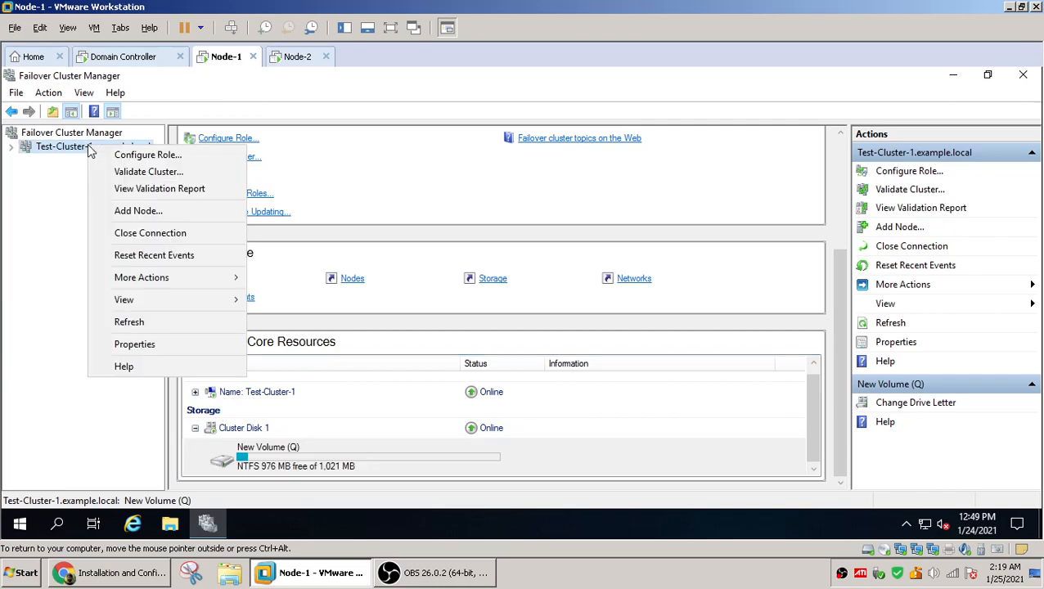
pyautogui.click(58, 217)
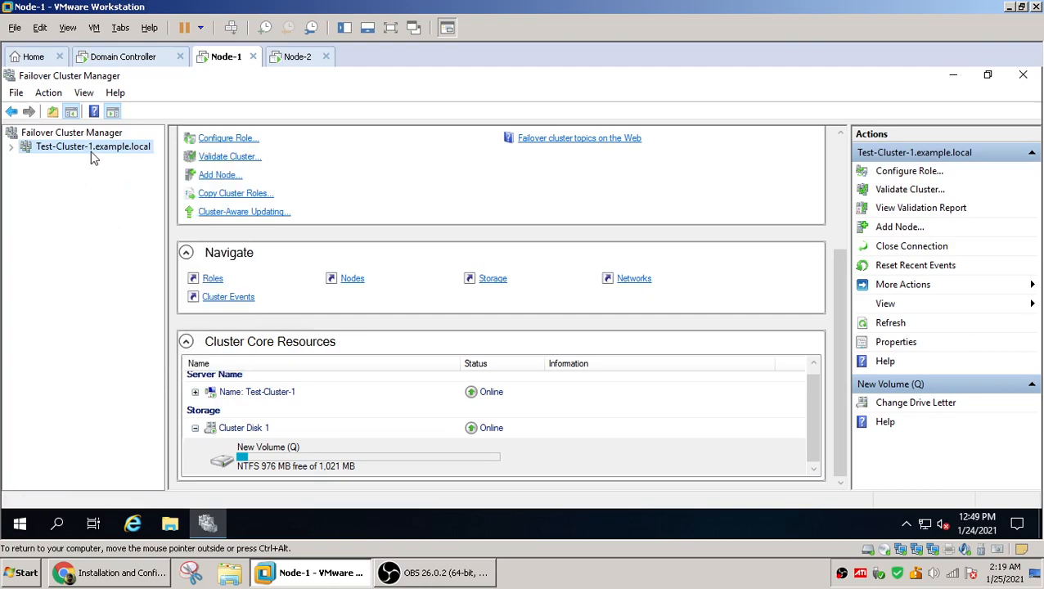
pyautogui.rightClick(92, 156)
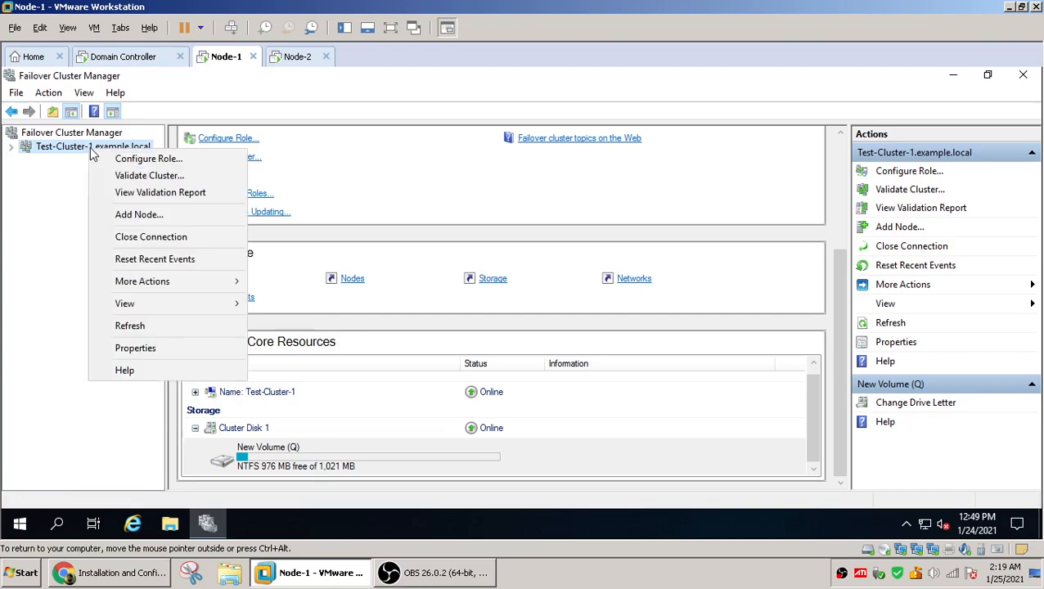
pyautogui.moveTo(181, 290)
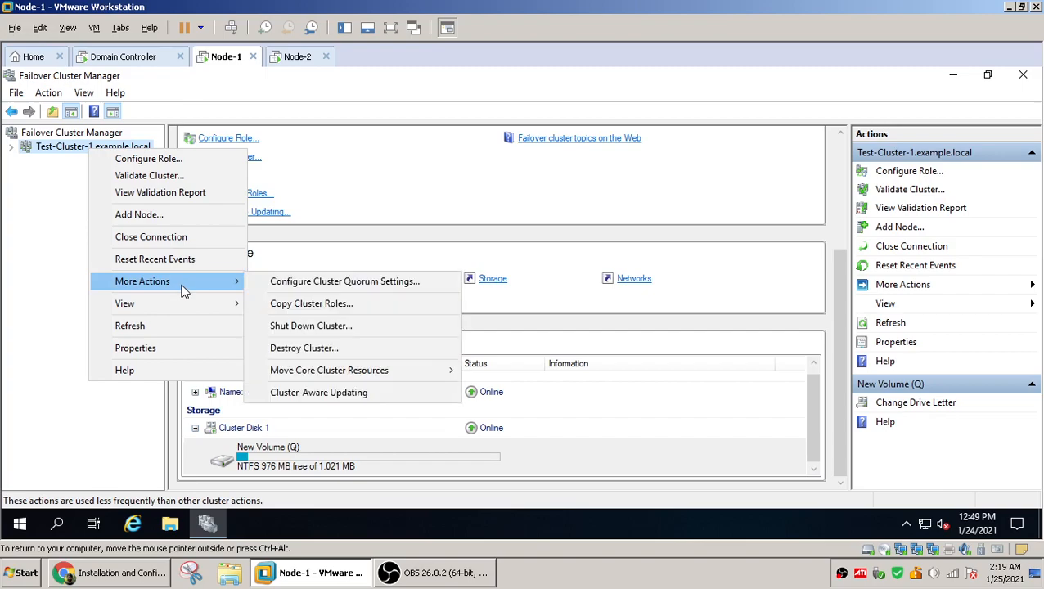
pyautogui.click(351, 284)
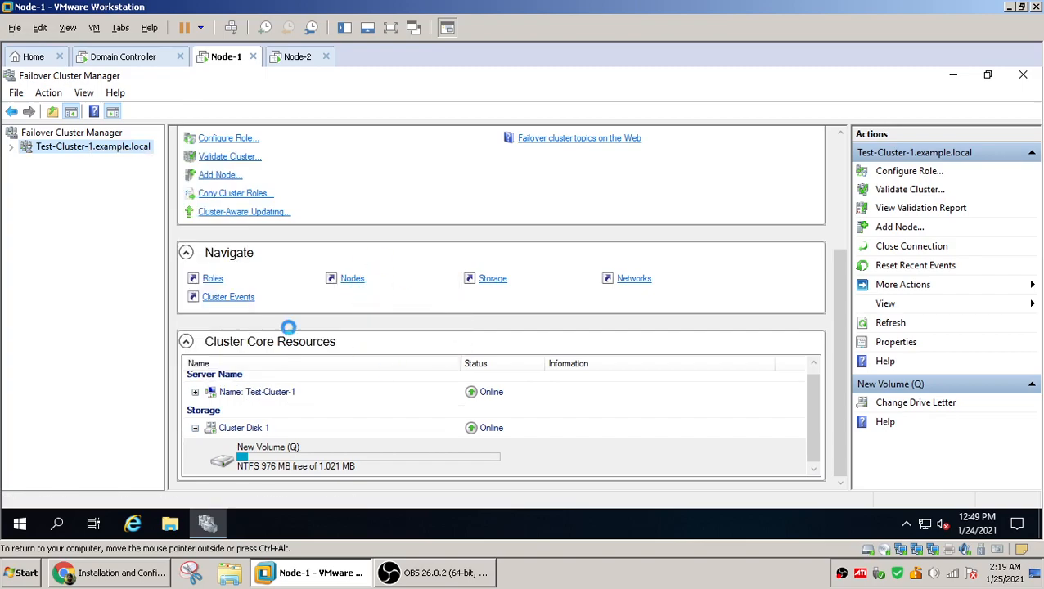
pyautogui.click(655, 444)
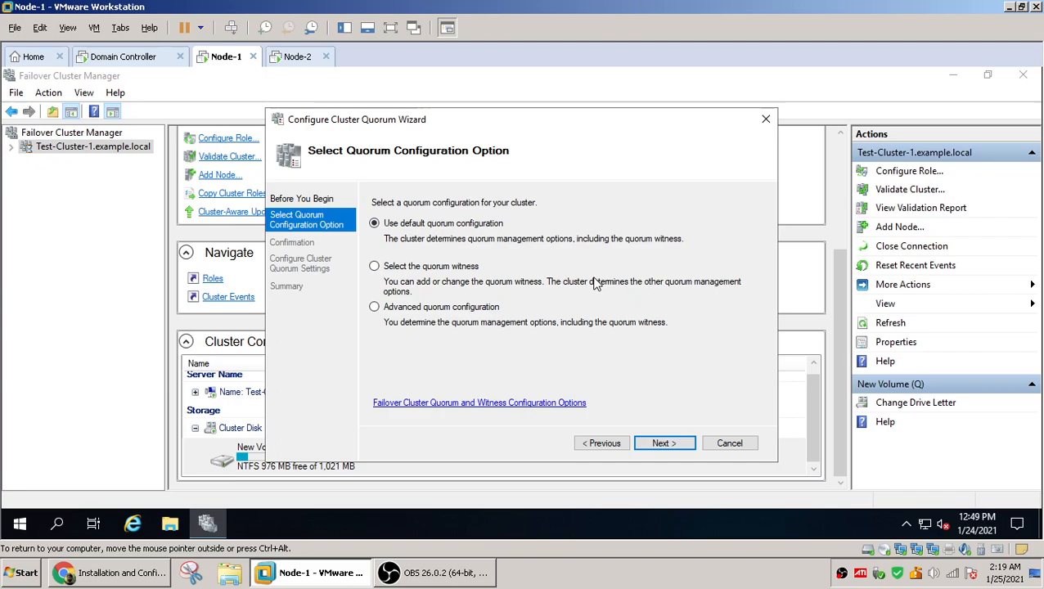
pyautogui.click(663, 440)
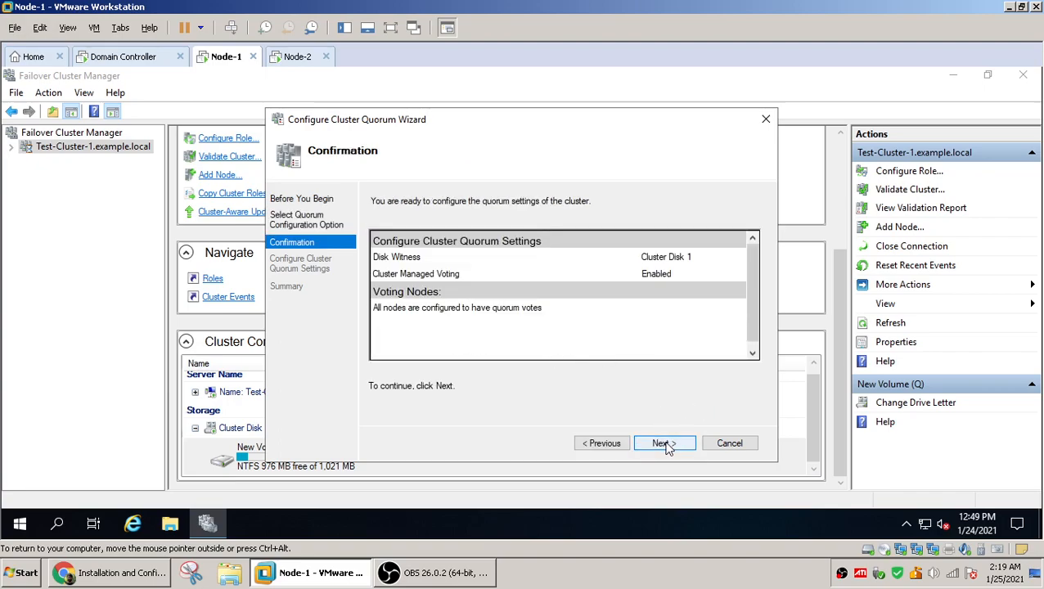
pyautogui.click(664, 444)
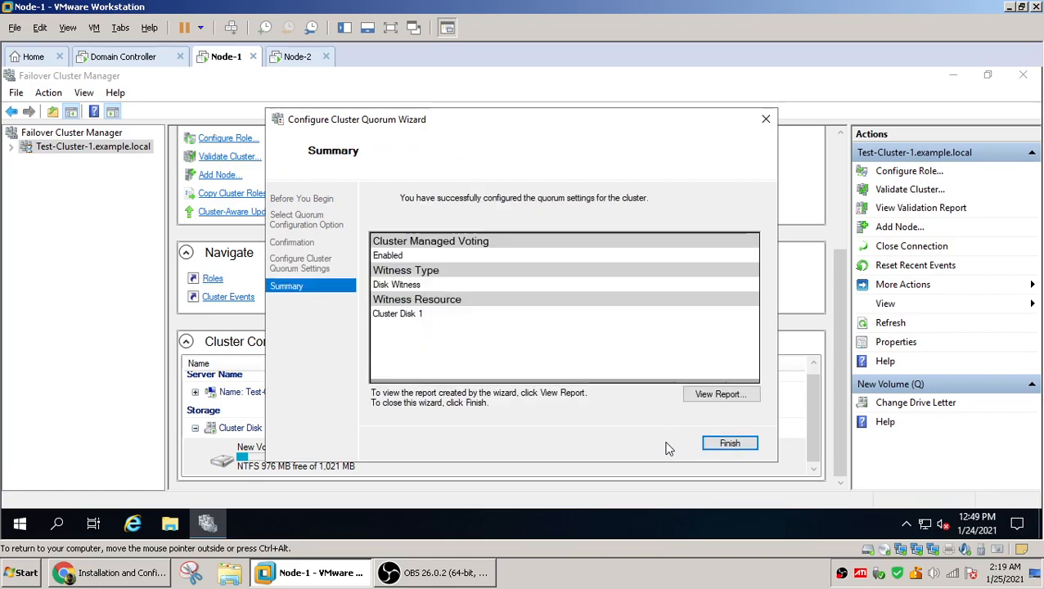
pyautogui.click(729, 448)
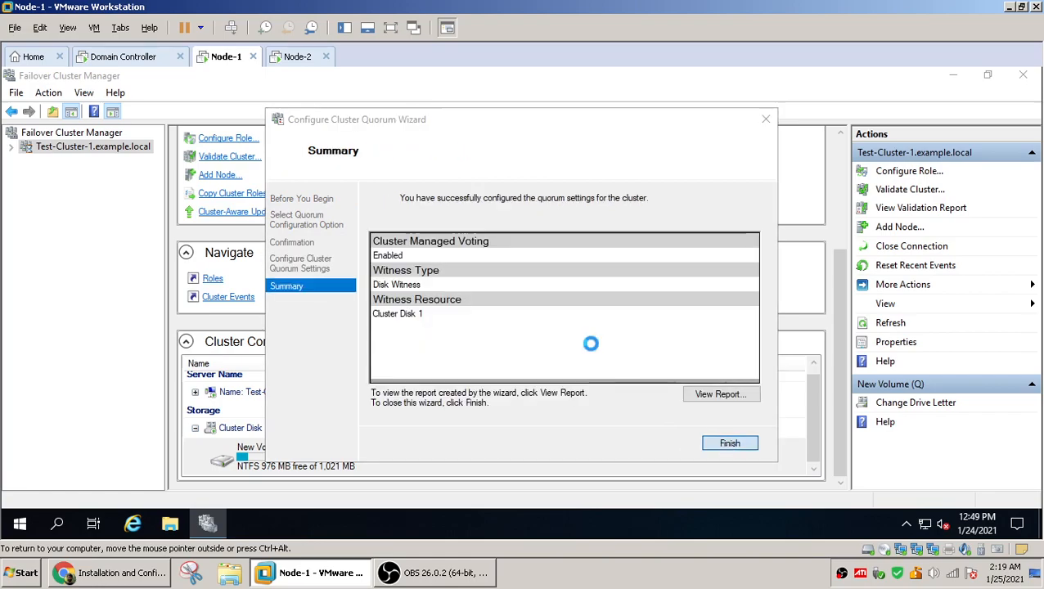
# Rerun Configure Cluster Quorum Settings on Test-Cluster-1, choosing to select the quorum witness and configure a disk witness
pyautogui.rightClick(86, 146)
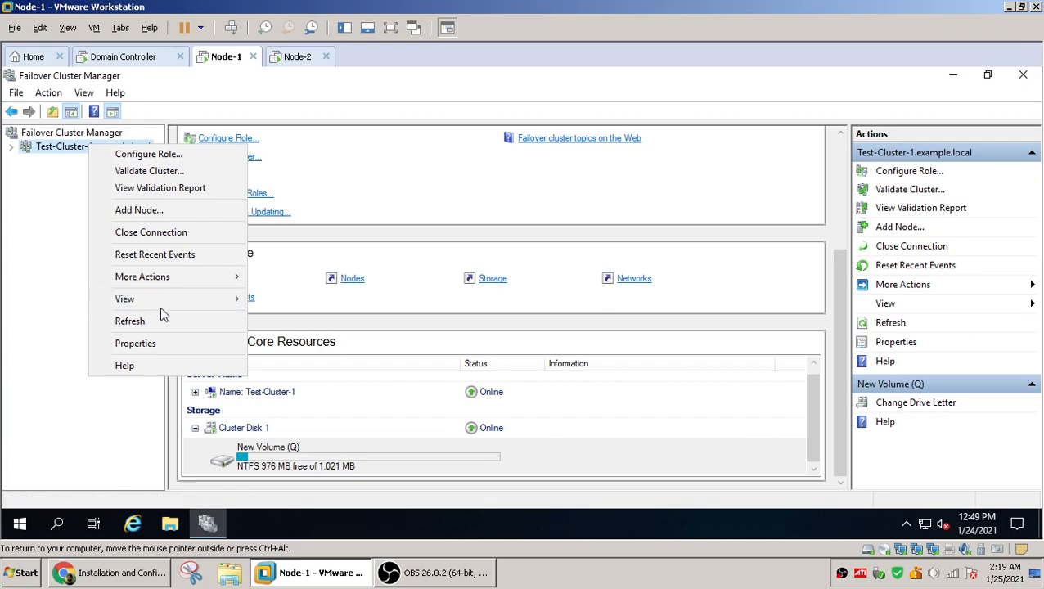
pyautogui.moveTo(161, 278)
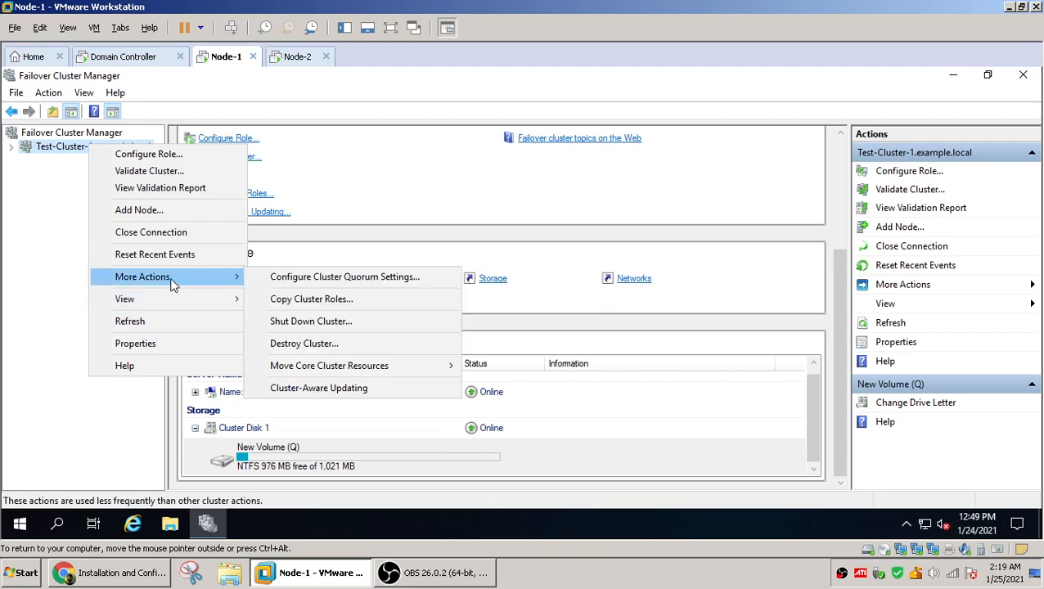
pyautogui.click(350, 283)
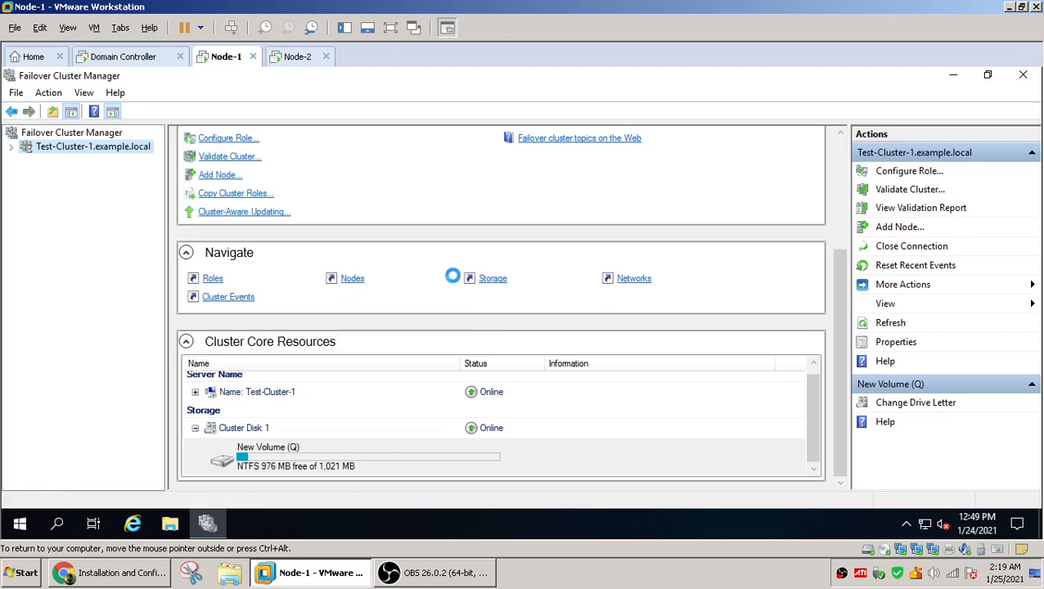
pyautogui.click(661, 443)
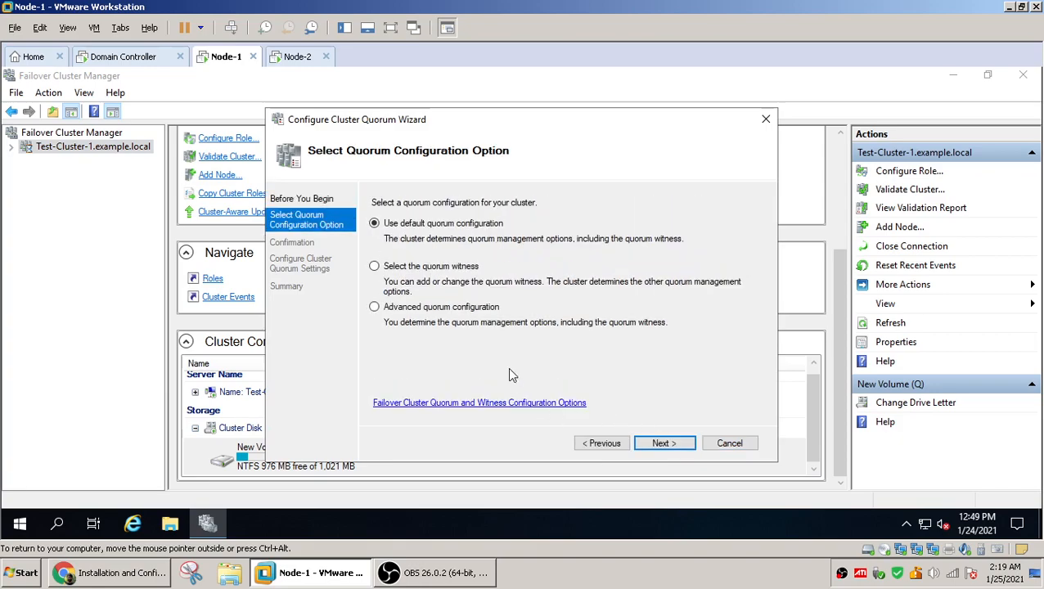
pyautogui.click(375, 266)
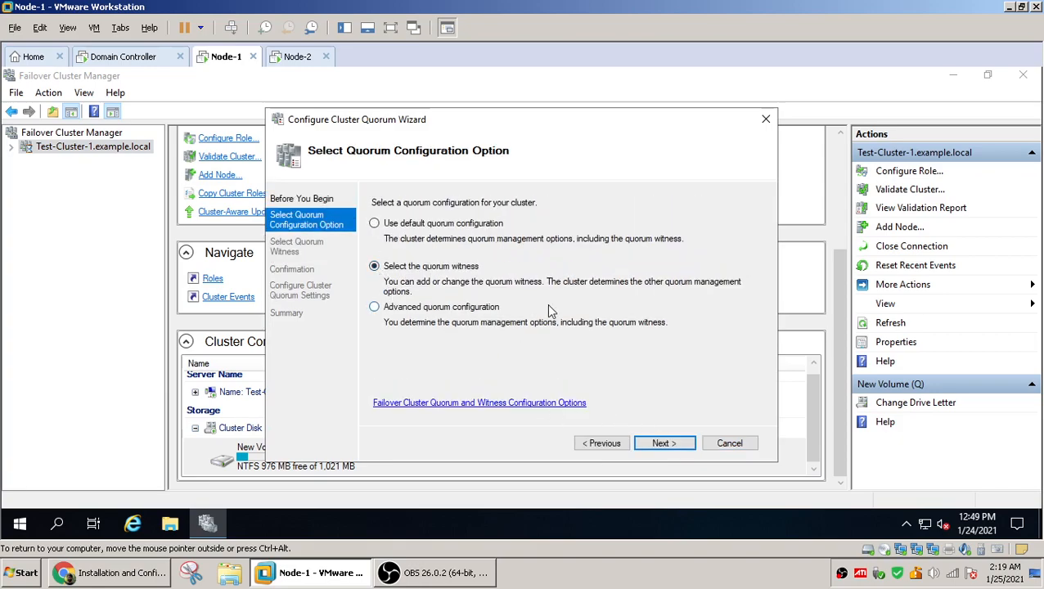
pyautogui.click(665, 444)
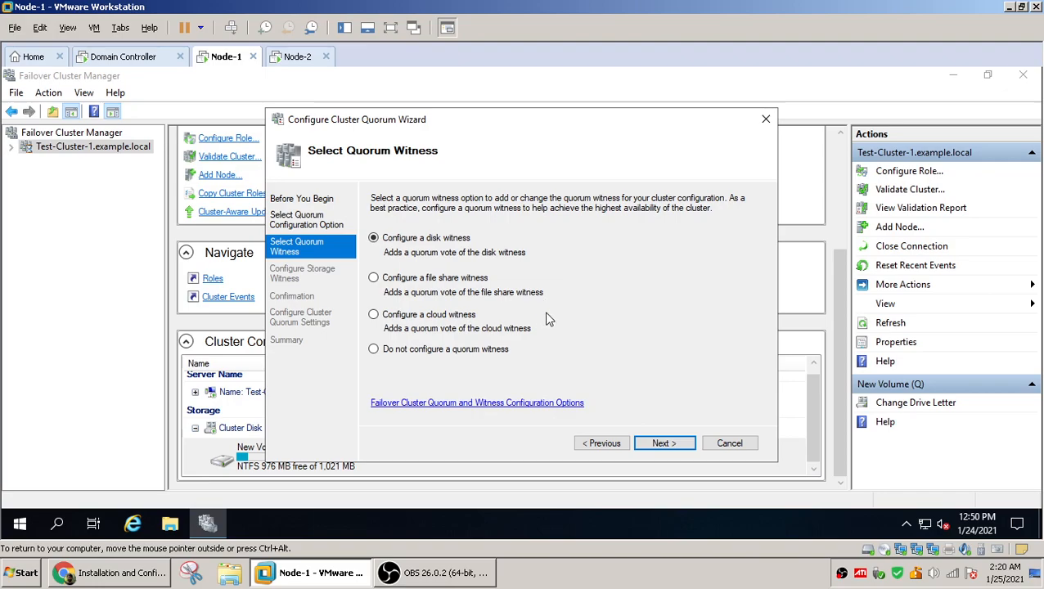
pyautogui.click(667, 447)
# Assign Cluster Disk 1 as the disk witness after expanding both cluster disks to compare their volumes, and finish the wizard
pyautogui.moveTo(774, 461); pyautogui.dragTo(914, 468)
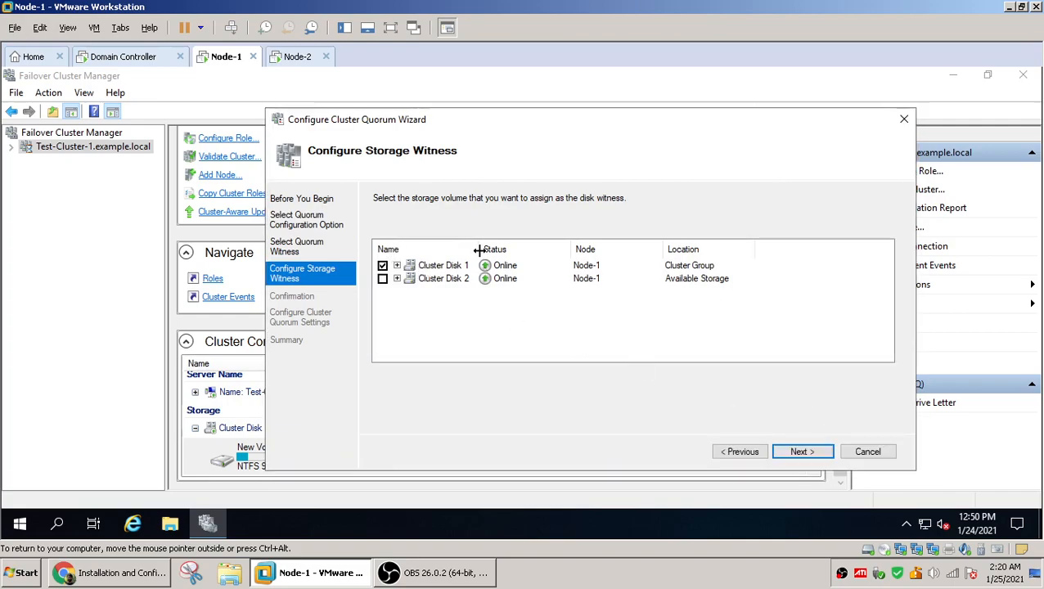
pyautogui.moveTo(479, 245); pyautogui.dragTo(540, 245)
pyautogui.click(397, 266)
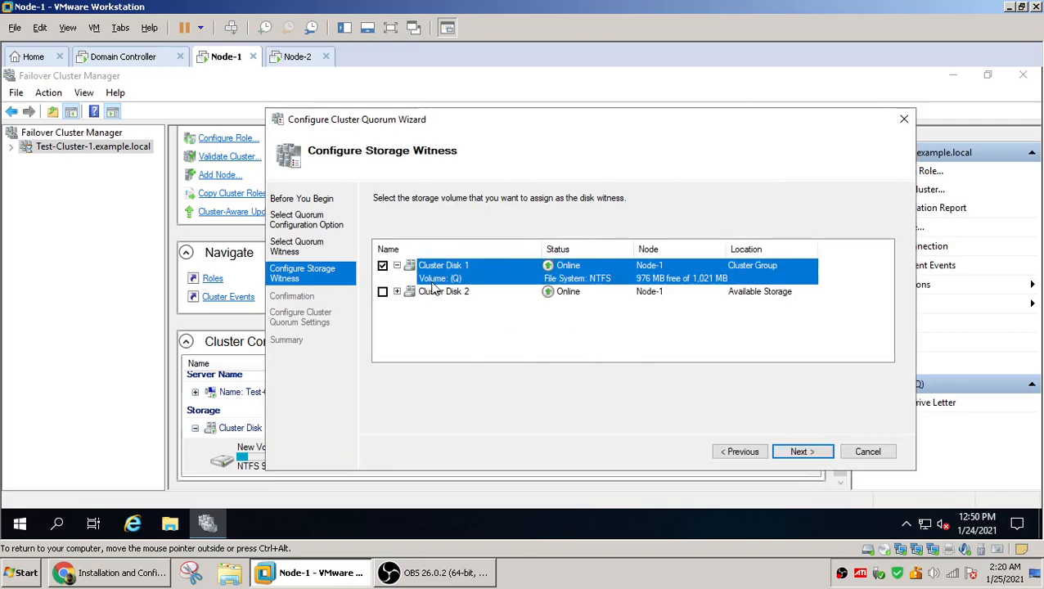
pyautogui.click(397, 292)
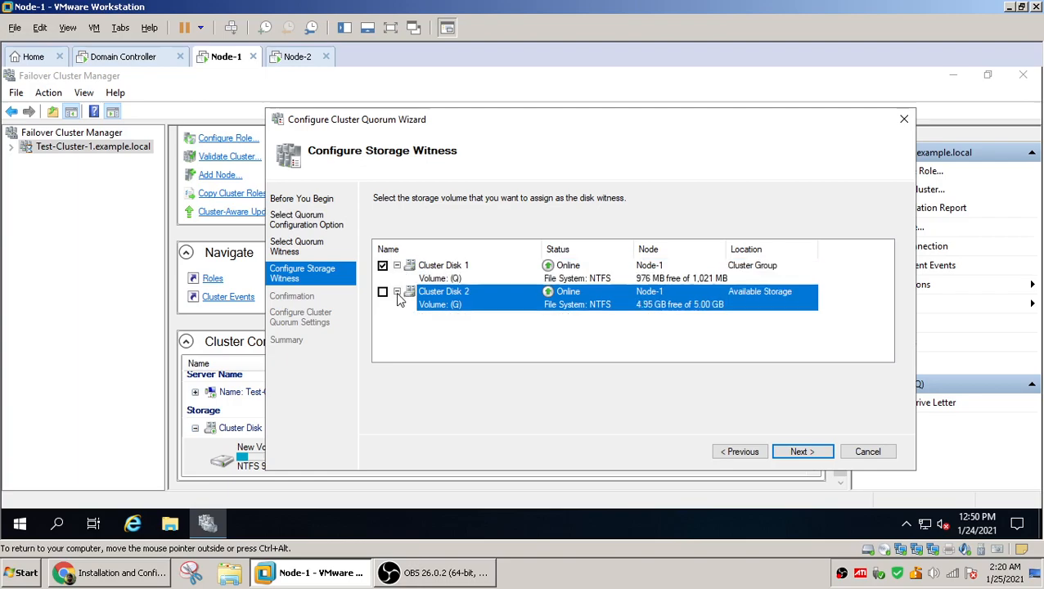
pyautogui.click(460, 280)
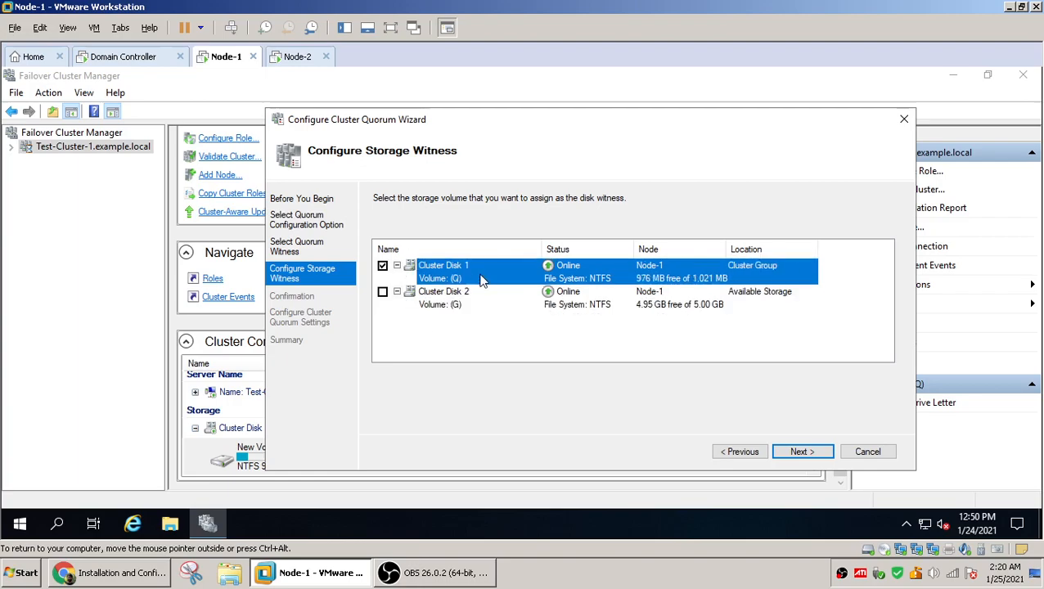
pyautogui.click(459, 304)
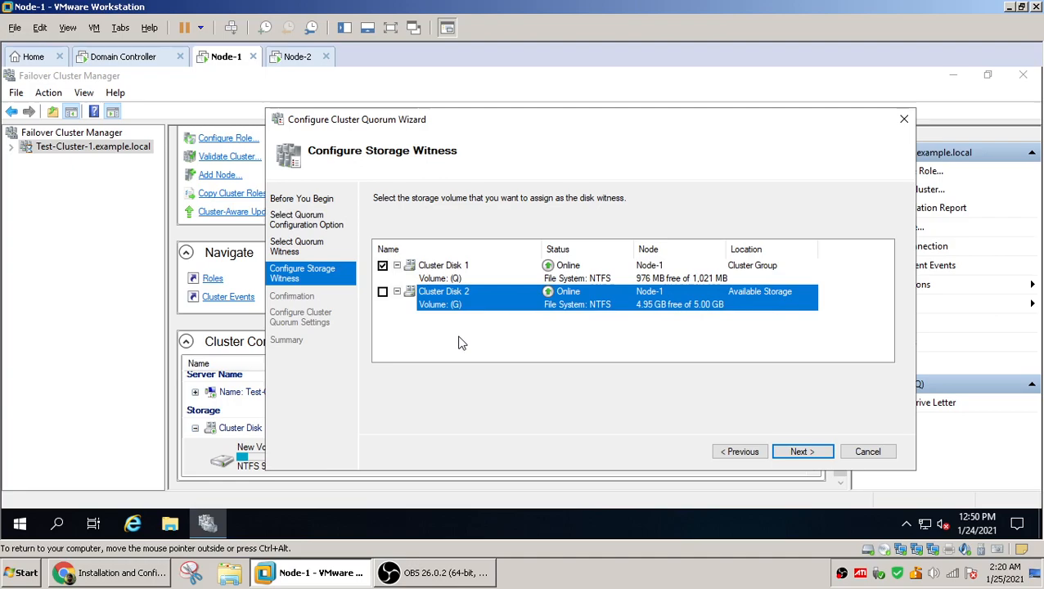
pyautogui.click(457, 280)
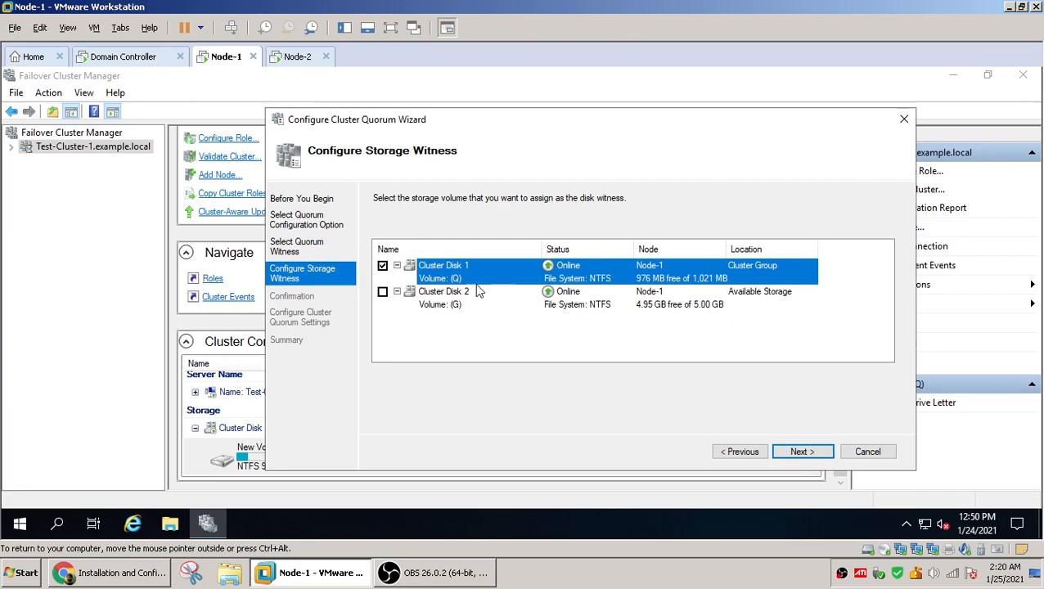
pyautogui.click(800, 452)
pyautogui.click(805, 454)
pyautogui.click(866, 455)
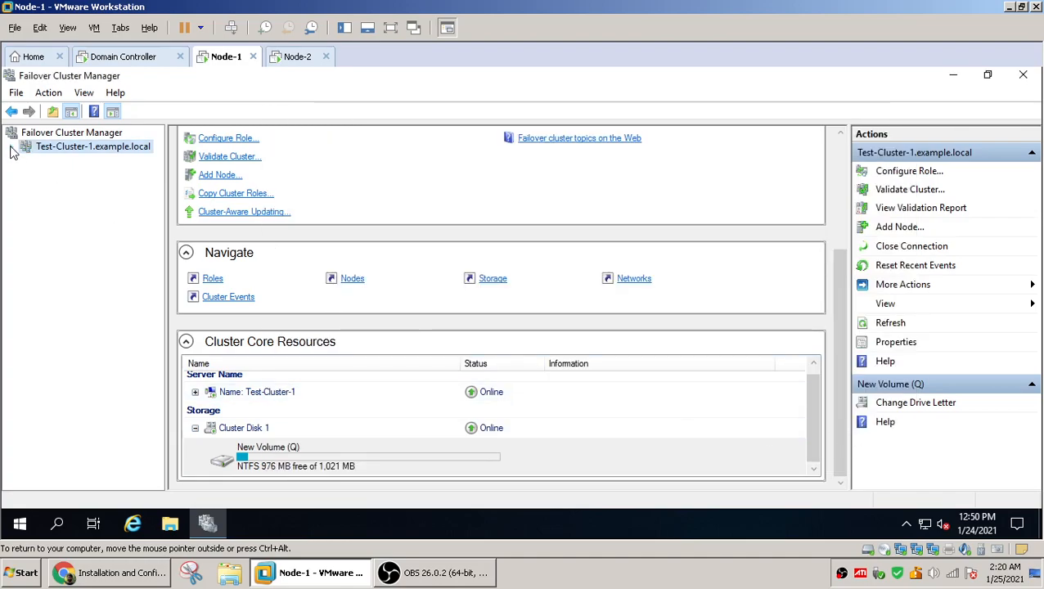
# Expand Test-Cluster-1 in the tree and review the cluster summary, including its host server and witness
pyautogui.click(11, 149)
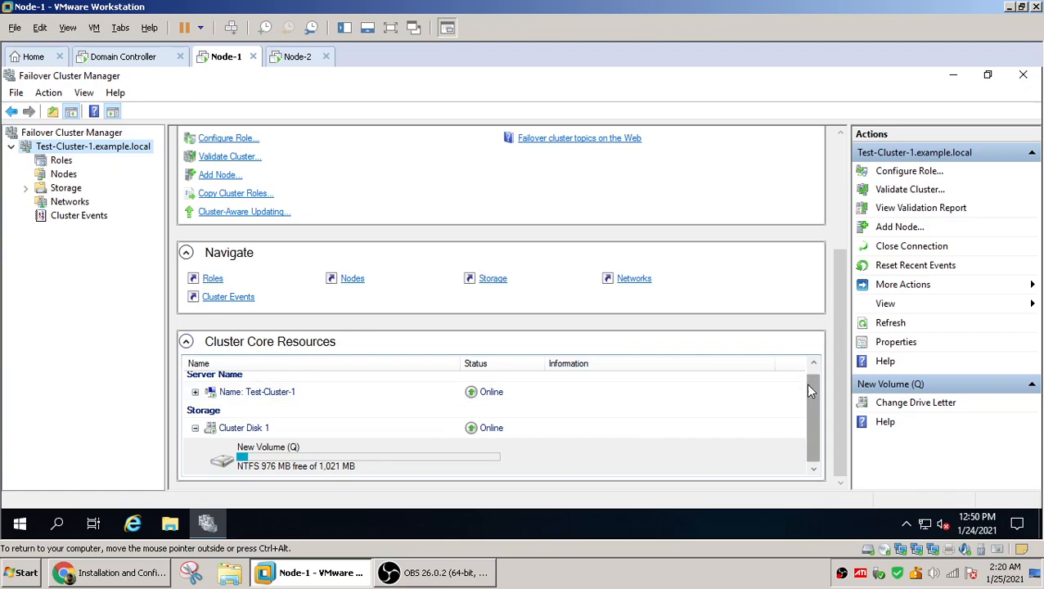
pyautogui.rightClick(115, 151)
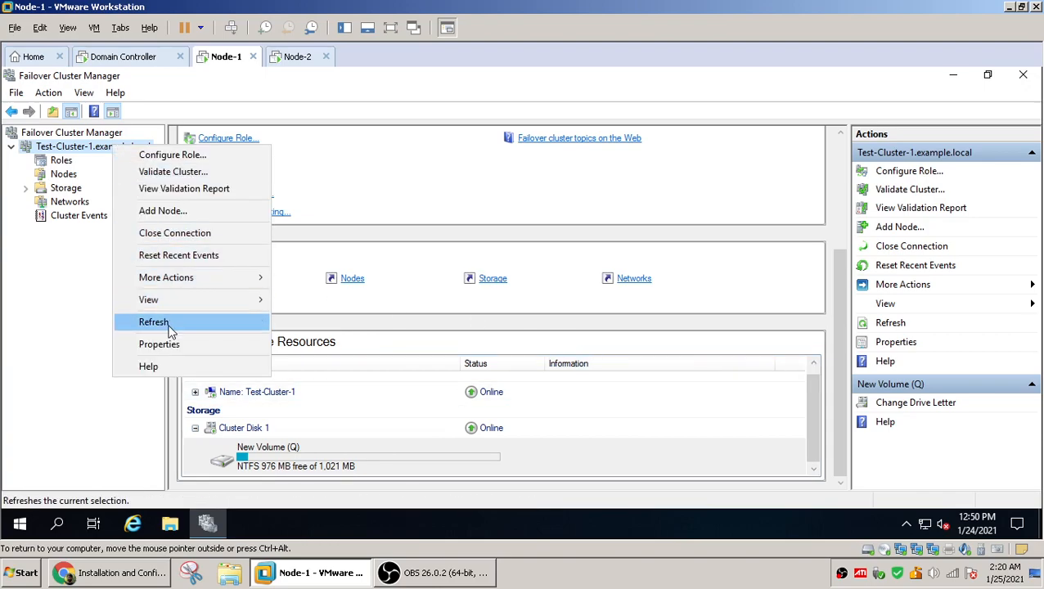
pyautogui.moveTo(185, 281)
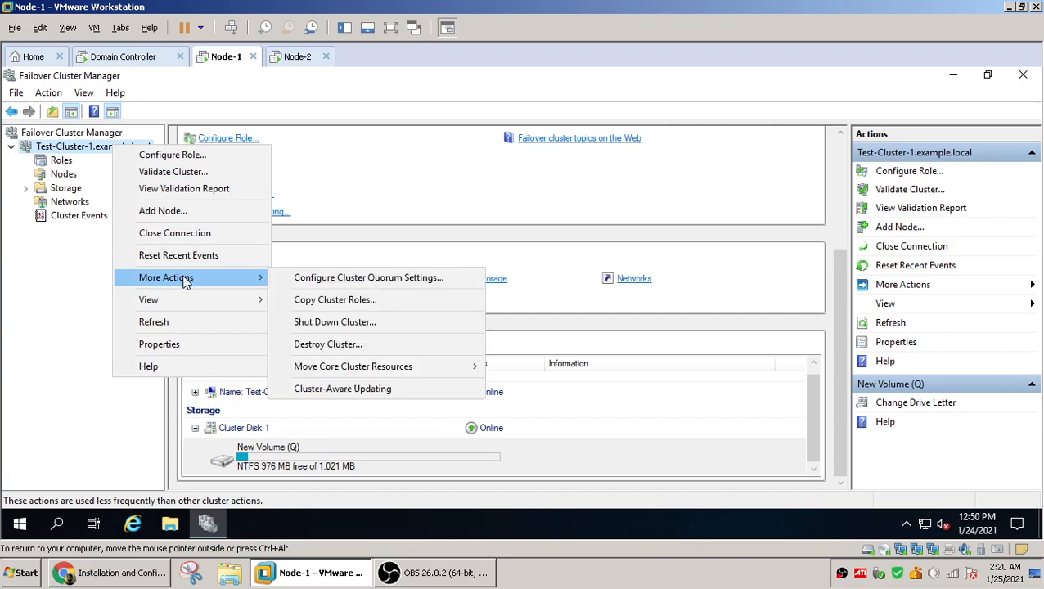
pyautogui.moveTo(420, 370)
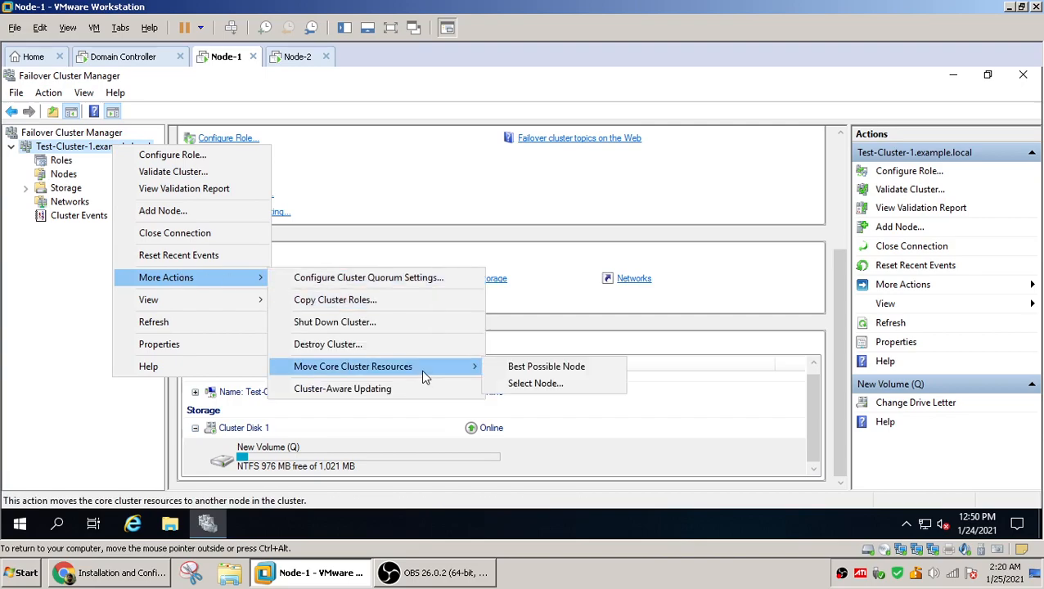
pyautogui.click(821, 418)
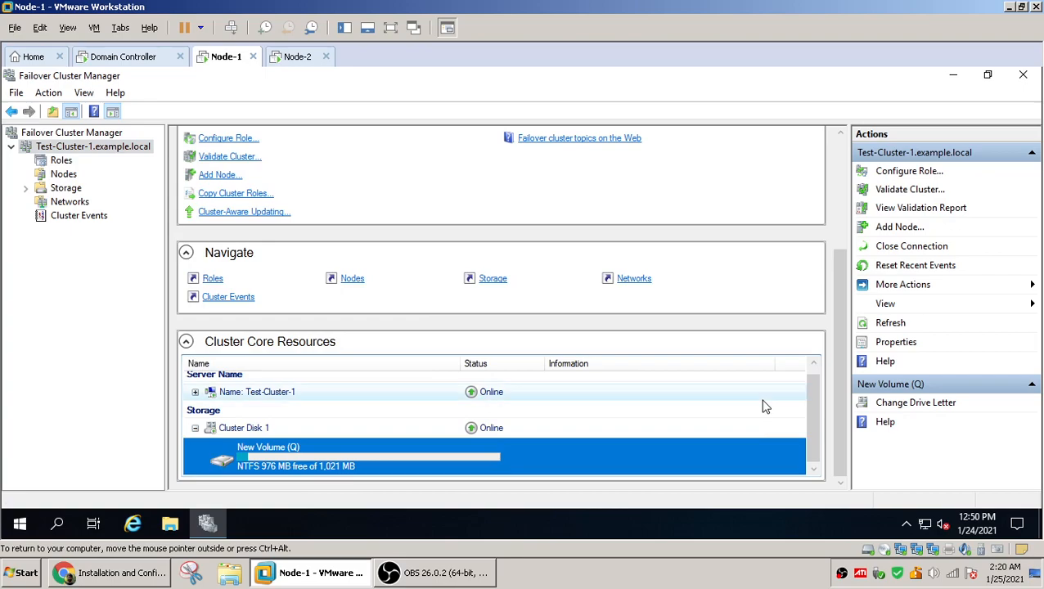
pyautogui.scroll(3, 304, 276)
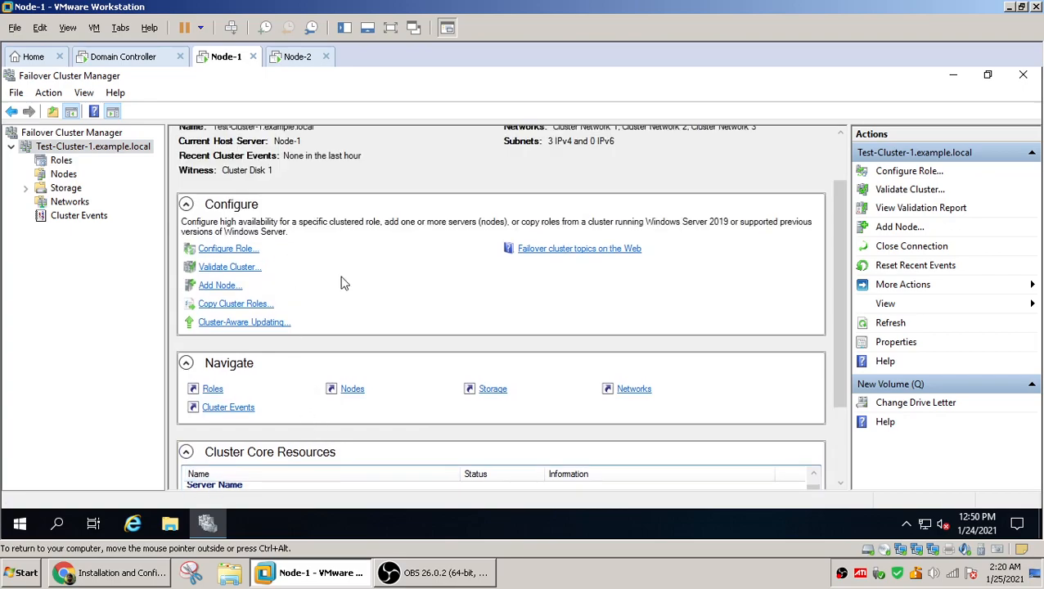
pyautogui.scroll(2, 343, 284)
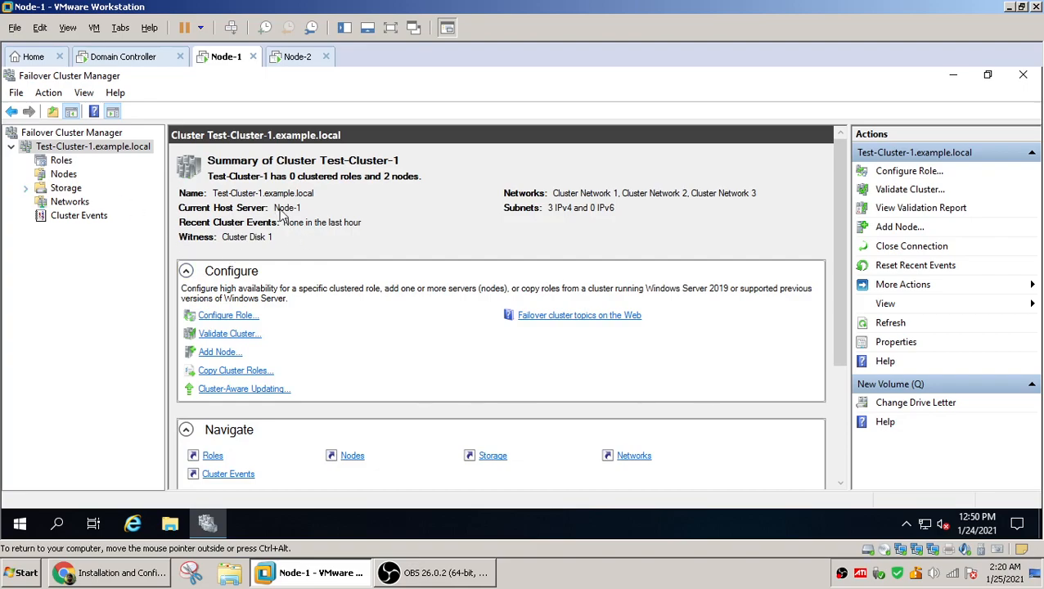
# Move the cluster's core resources to Node-2 using Move Core Cluster Resources with node selection
pyautogui.rightClick(136, 147)
pyautogui.moveTo(186, 276)
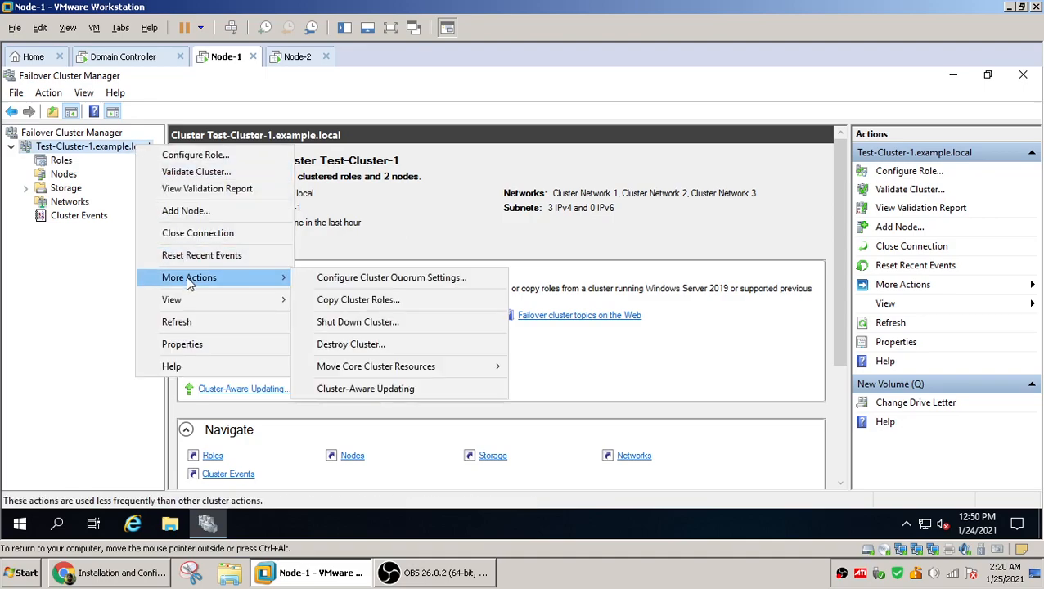
pyautogui.moveTo(401, 369)
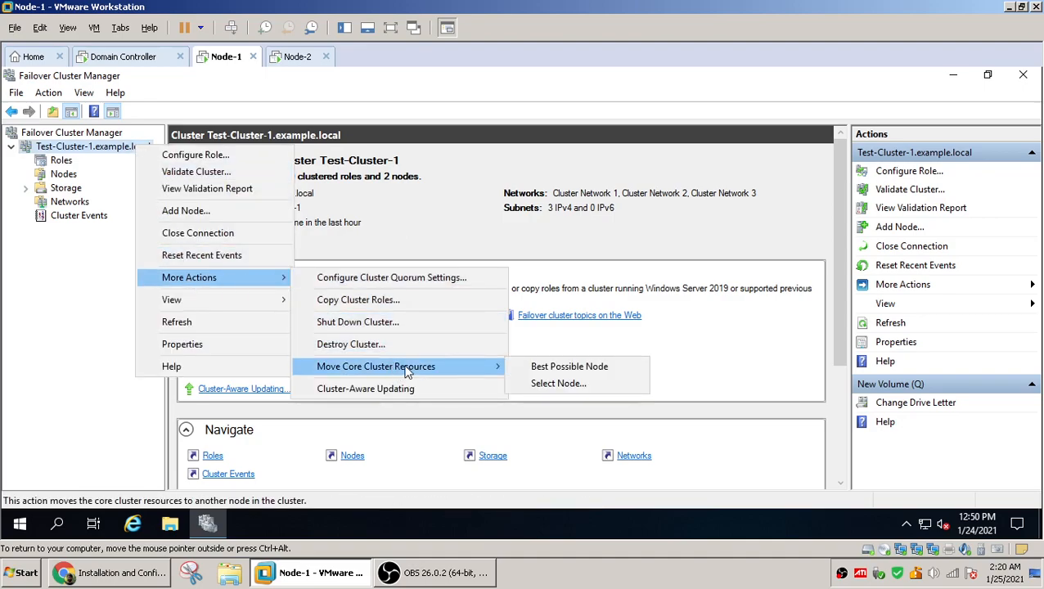
pyautogui.click(583, 386)
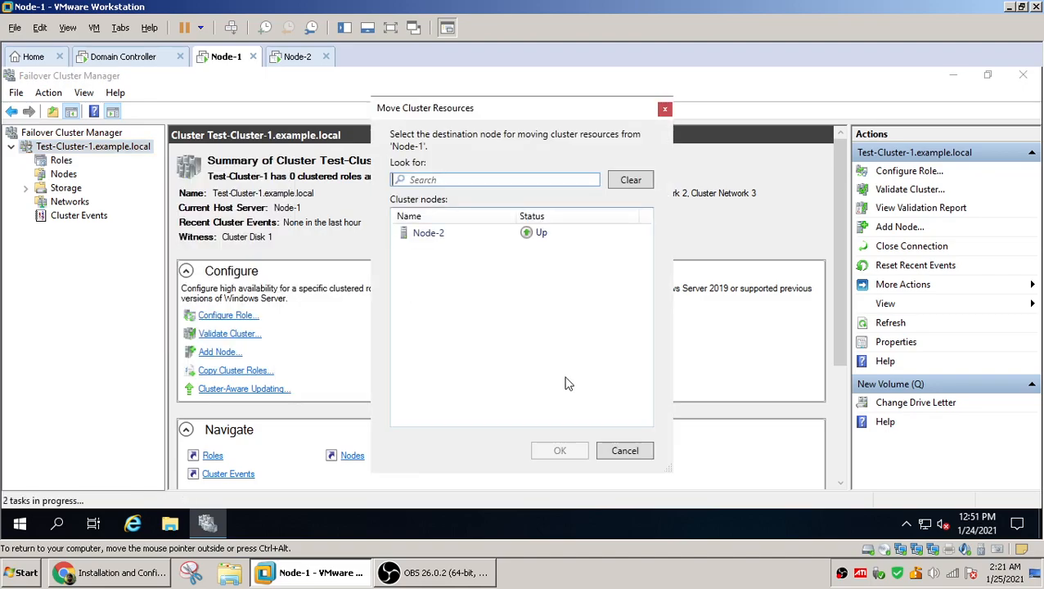
pyautogui.click(421, 233)
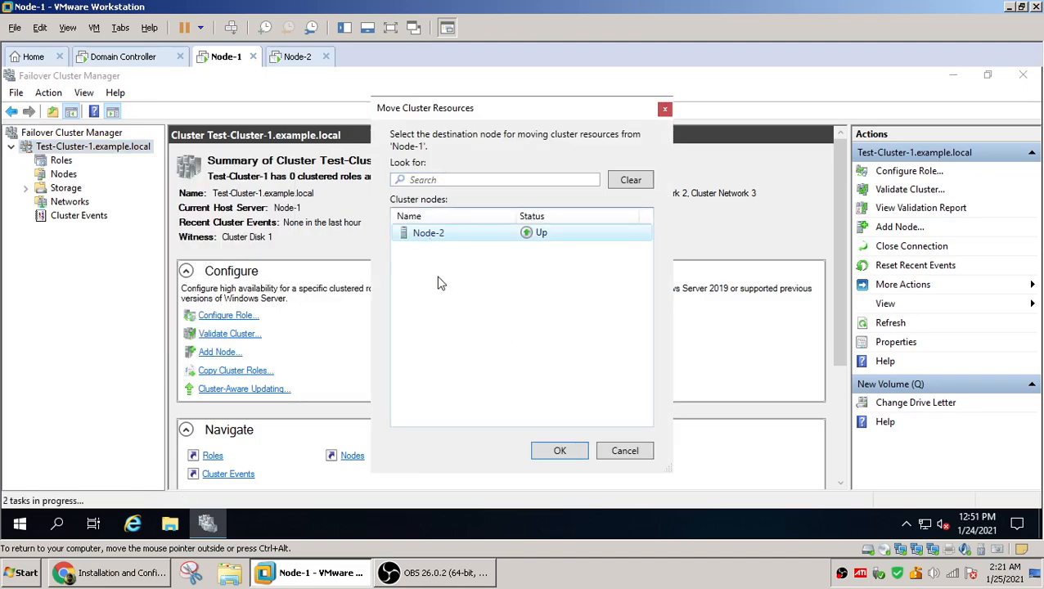
pyautogui.click(560, 452)
# Review the cluster name's IP address and the current host server in the summary, then switch to OBS
pyautogui.scroll(-4, 655, 417)
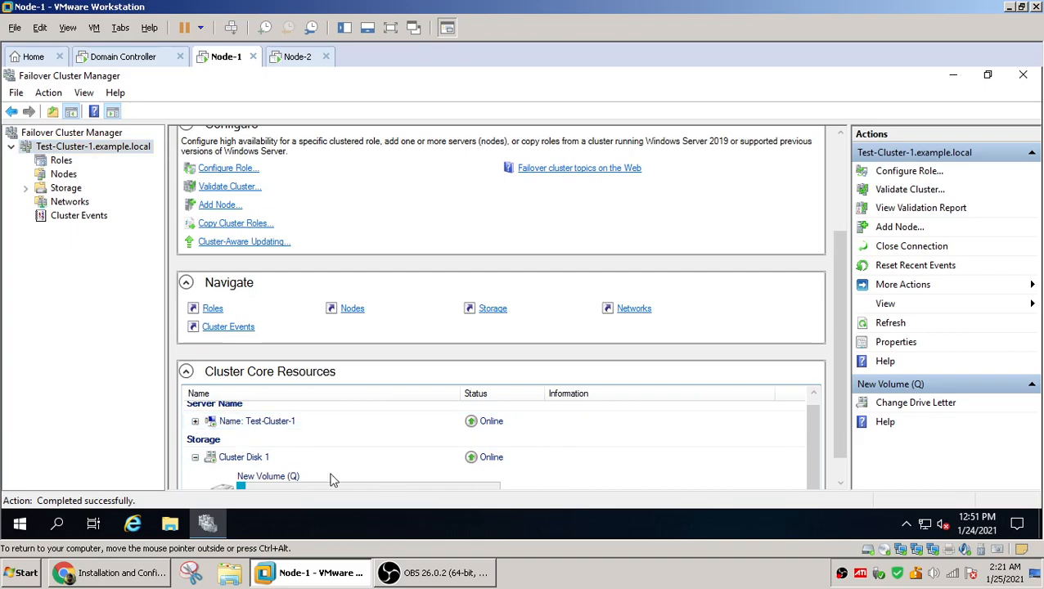
pyautogui.click(196, 422)
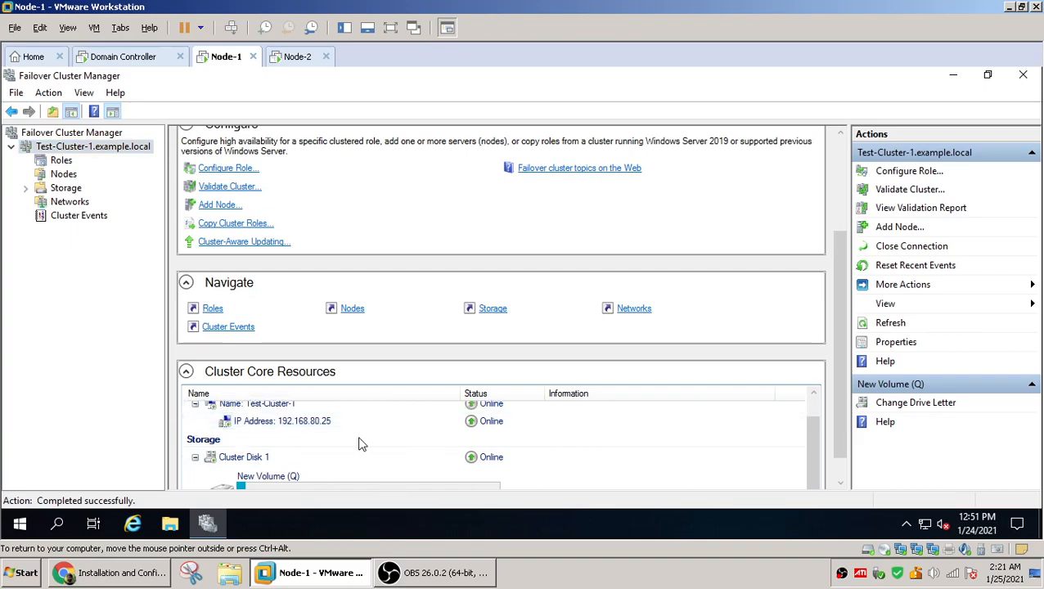
pyautogui.scroll(1, 606, 465)
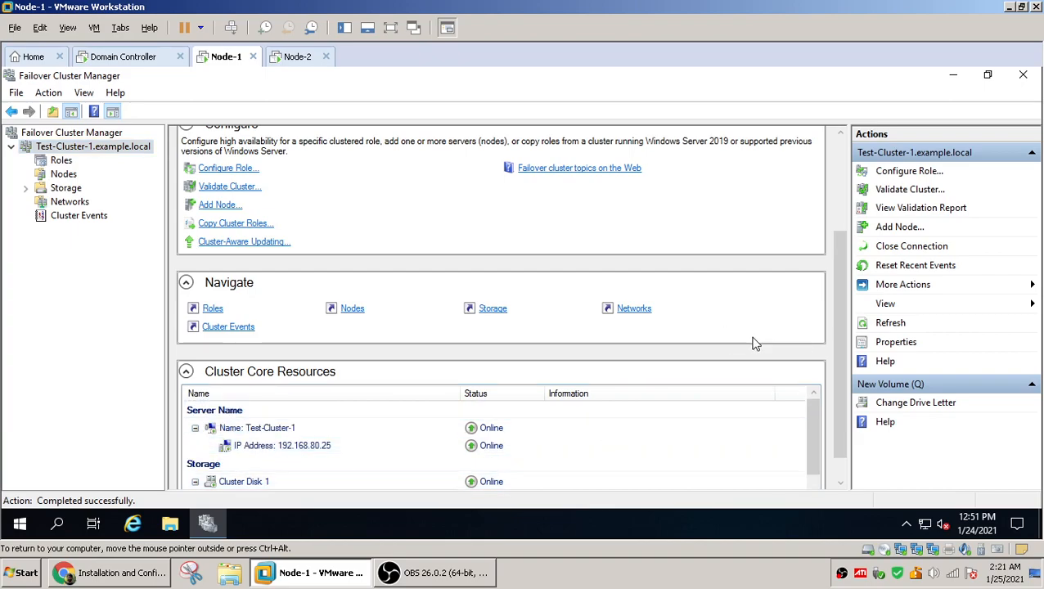
pyautogui.scroll(4, 755, 344)
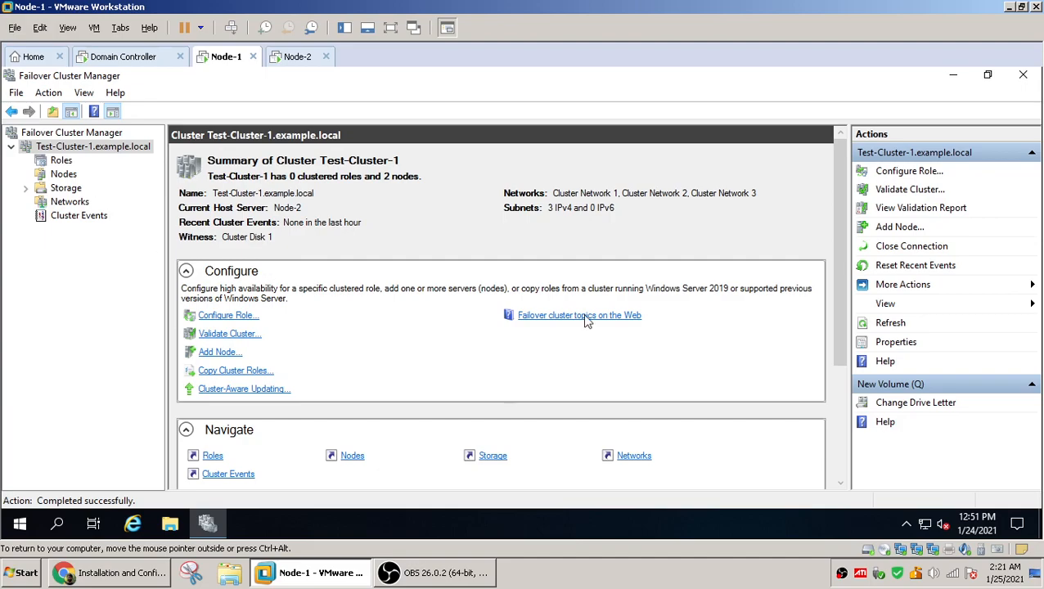
pyautogui.click(483, 570)
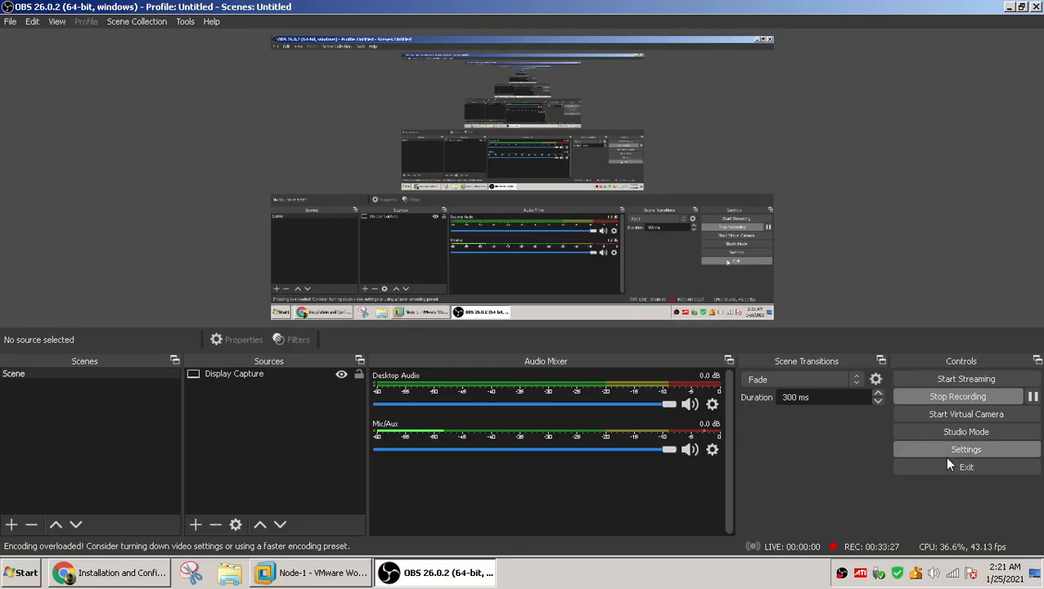